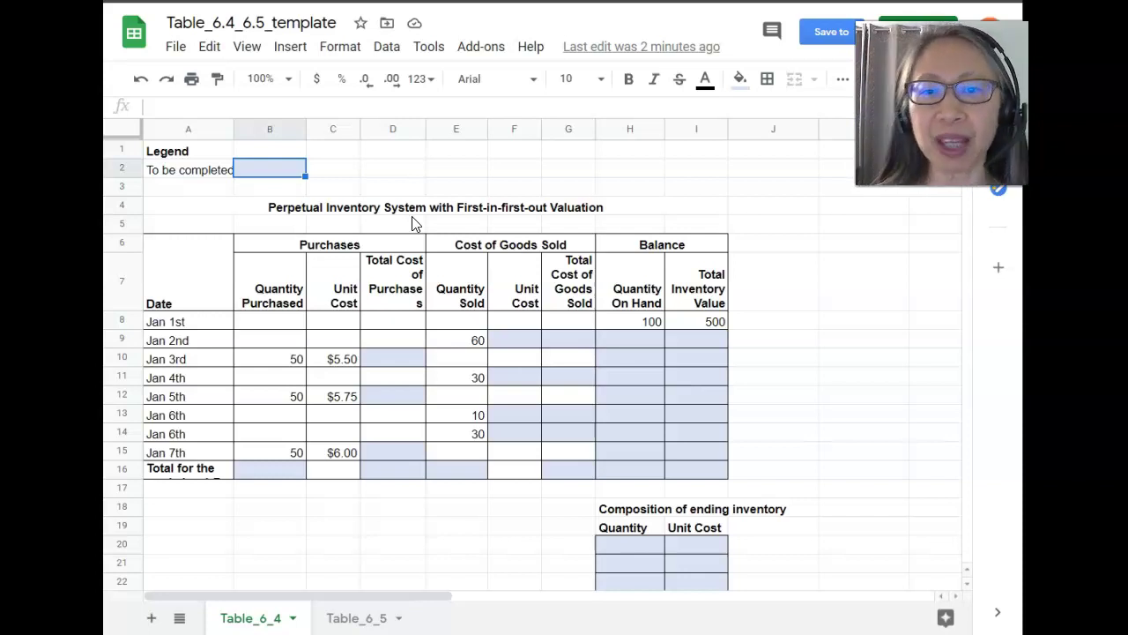
pyautogui.scroll(-5, 450, 396)
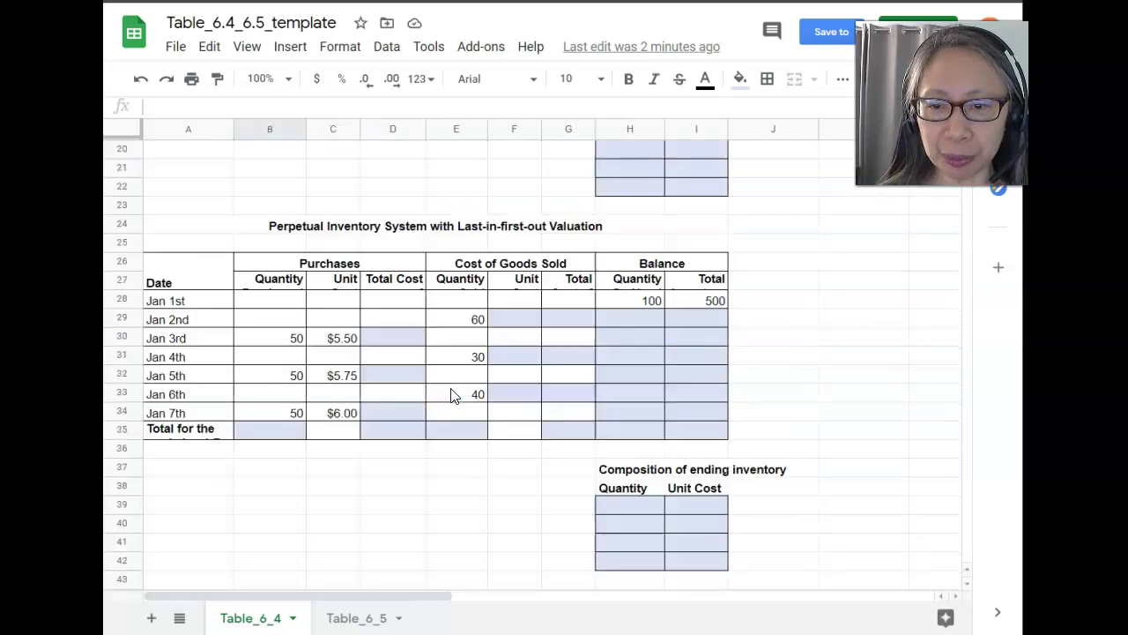
pyautogui.scroll(-6, 450, 395)
pyautogui.scroll(8, 451, 395)
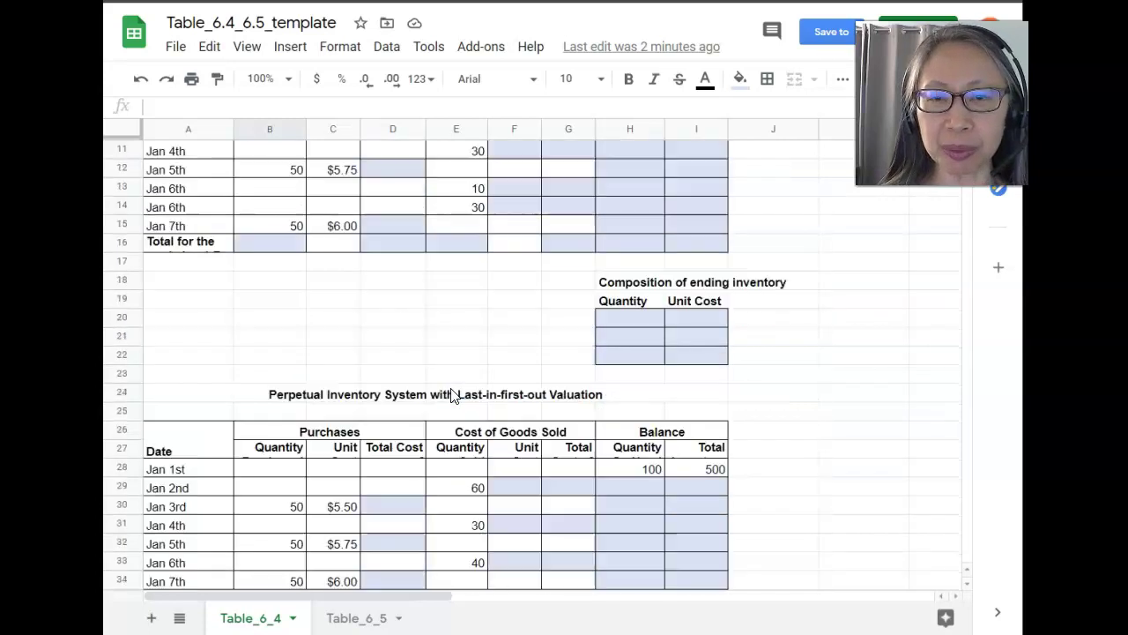
pyautogui.scroll(3, 450, 395)
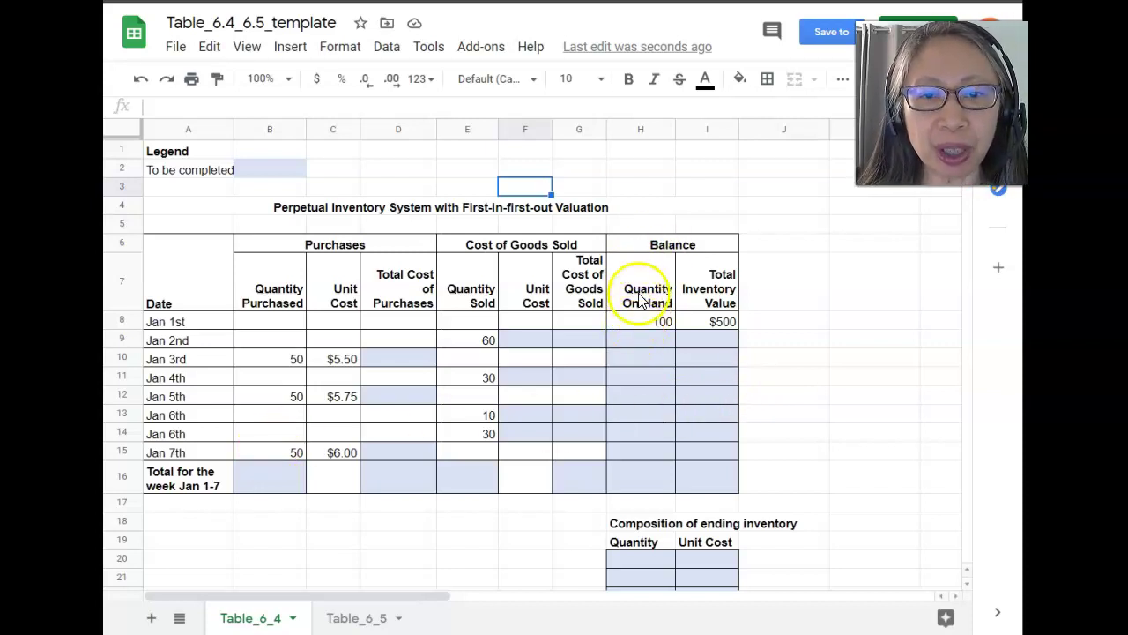
# - Calculate the Jan 2nd quantity on hand in H9 with the formula =H8+B9-E9
pyautogui.click(642, 342)
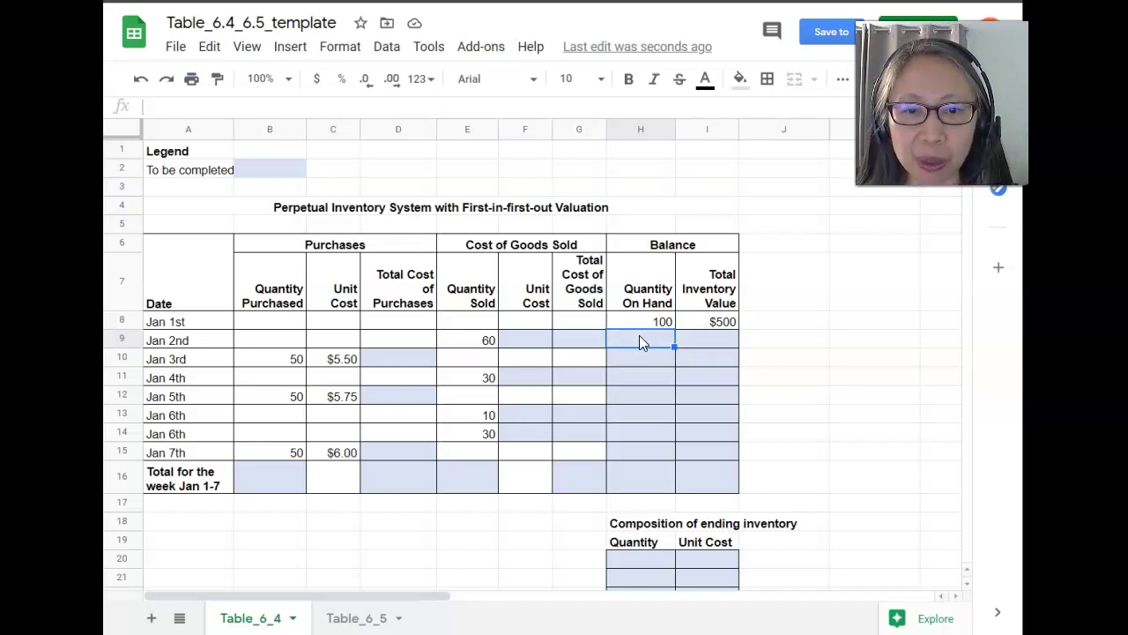
pyautogui.write('=')
pyautogui.click(646, 319)
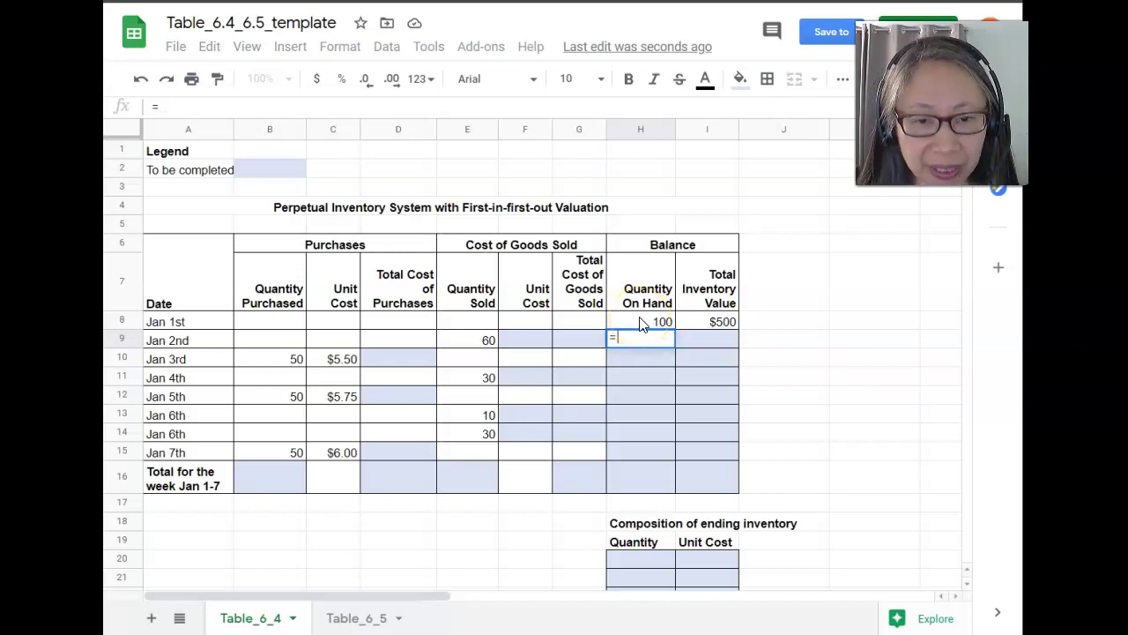
pyautogui.click(641, 322)
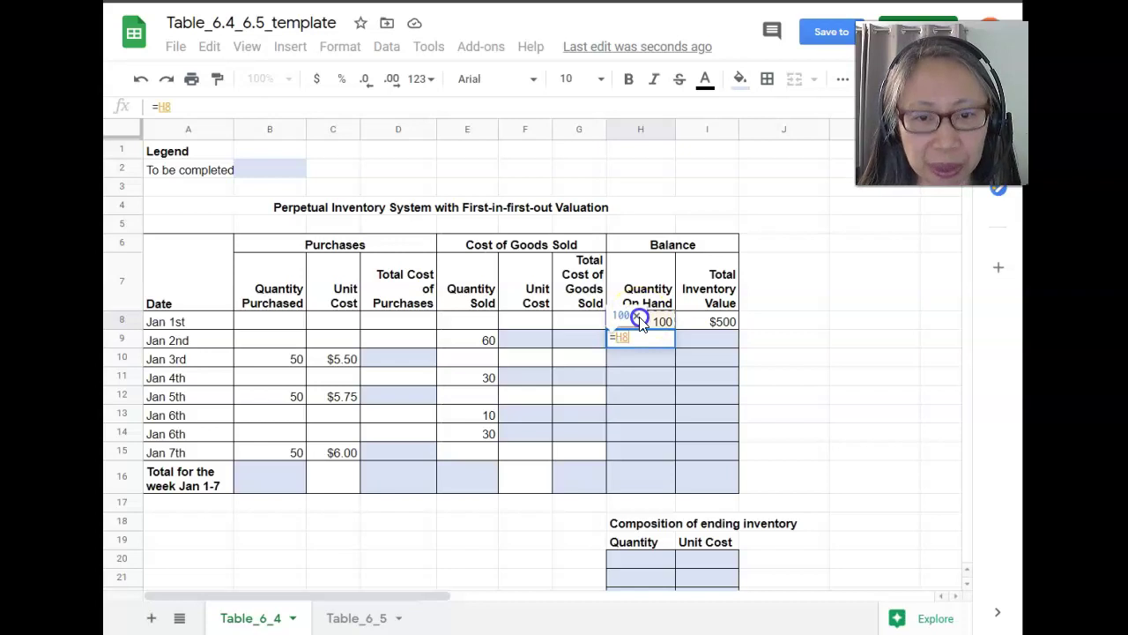
pyautogui.write('+')
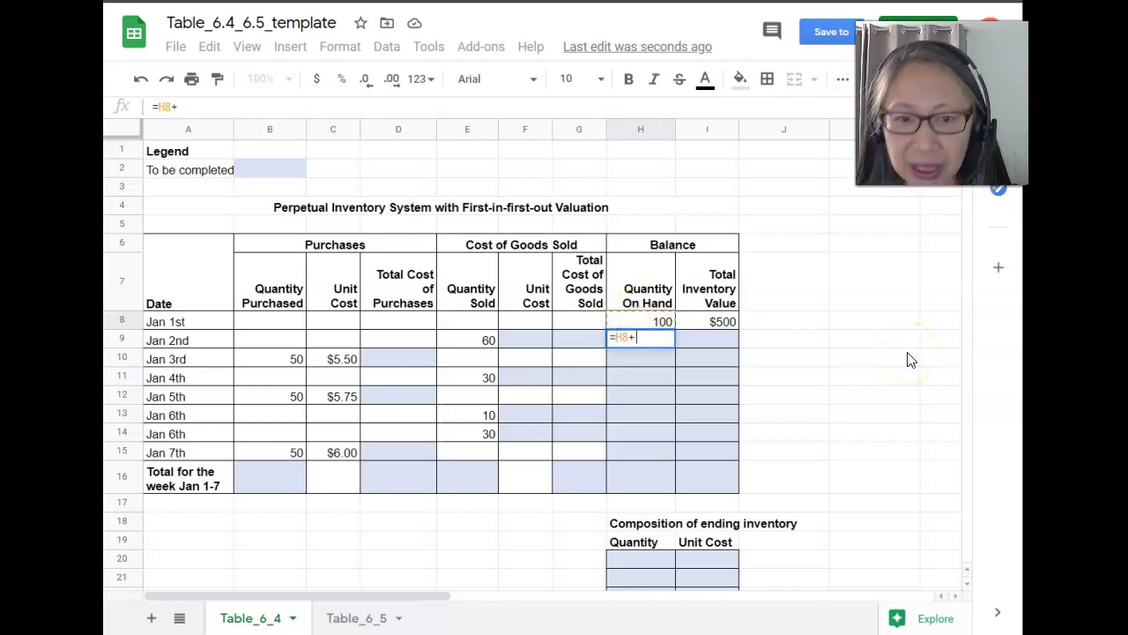
pyautogui.click(271, 343)
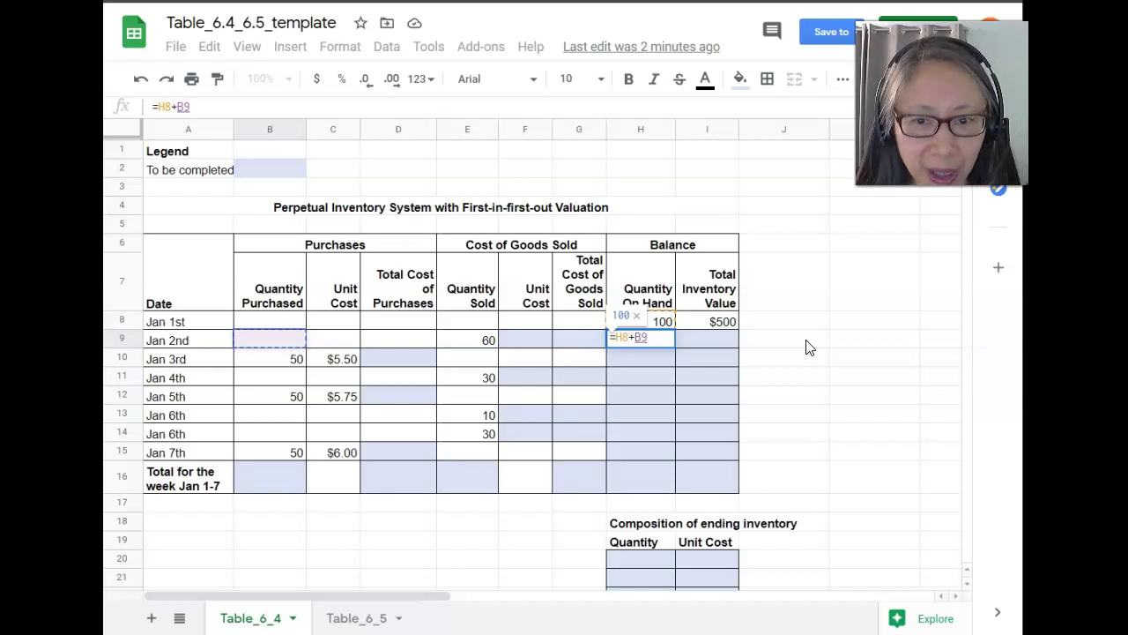
pyautogui.write('-')
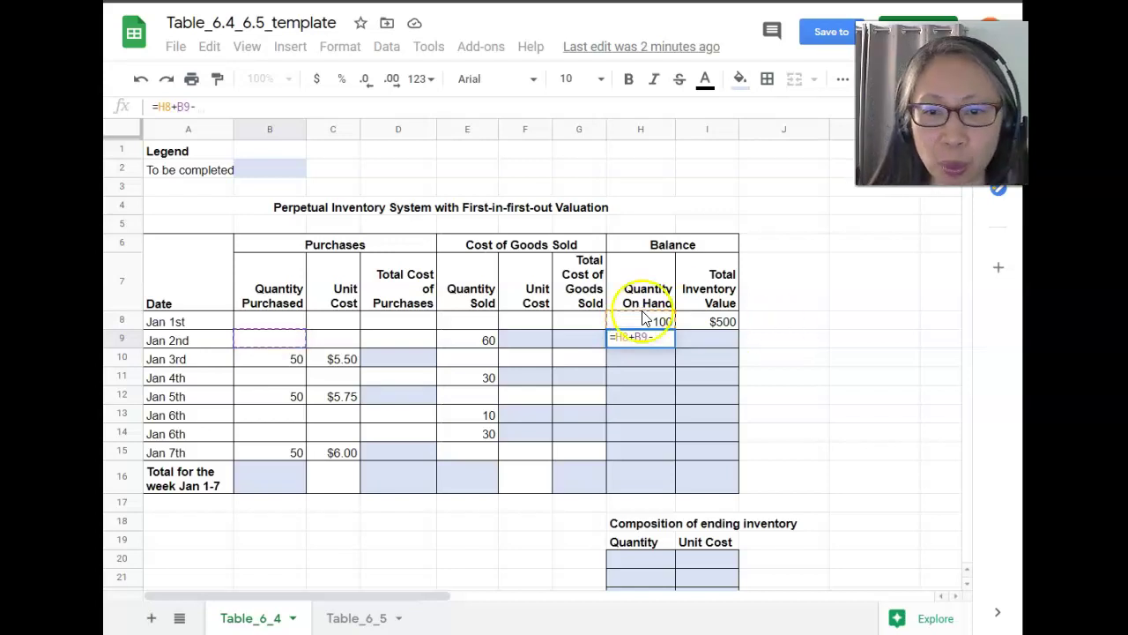
pyautogui.click(484, 342)
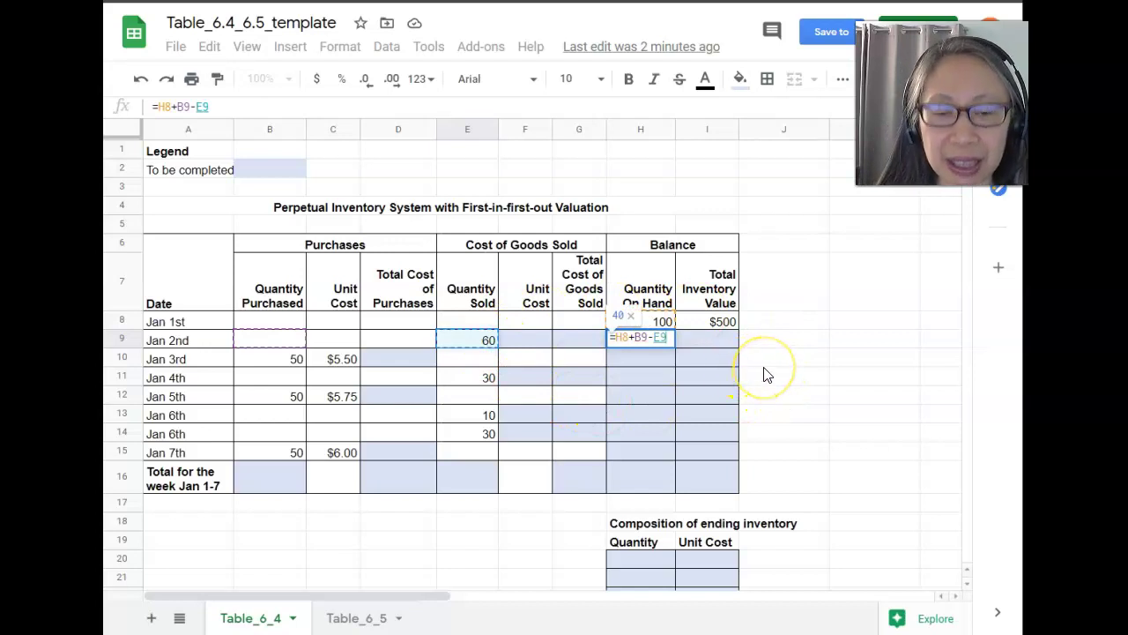
pyautogui.click(667, 337)
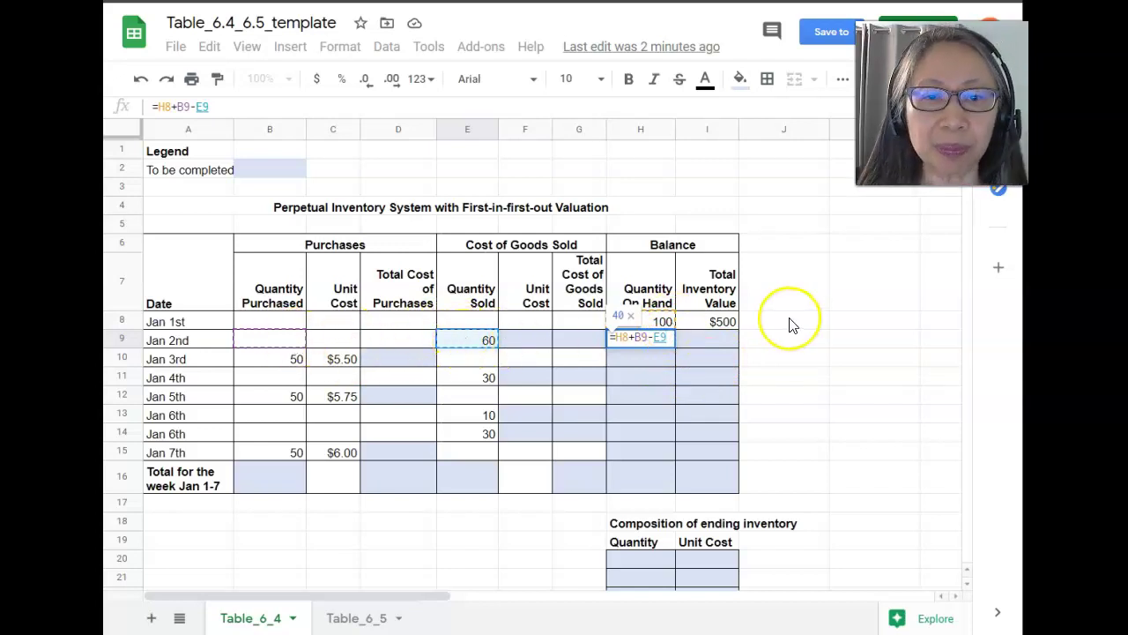
pyautogui.press('Return')
# - Copy the quantity-on-hand formula from H9 into H10:H15 for Jan 3rd through Jan 7th
pyautogui.press('Up')
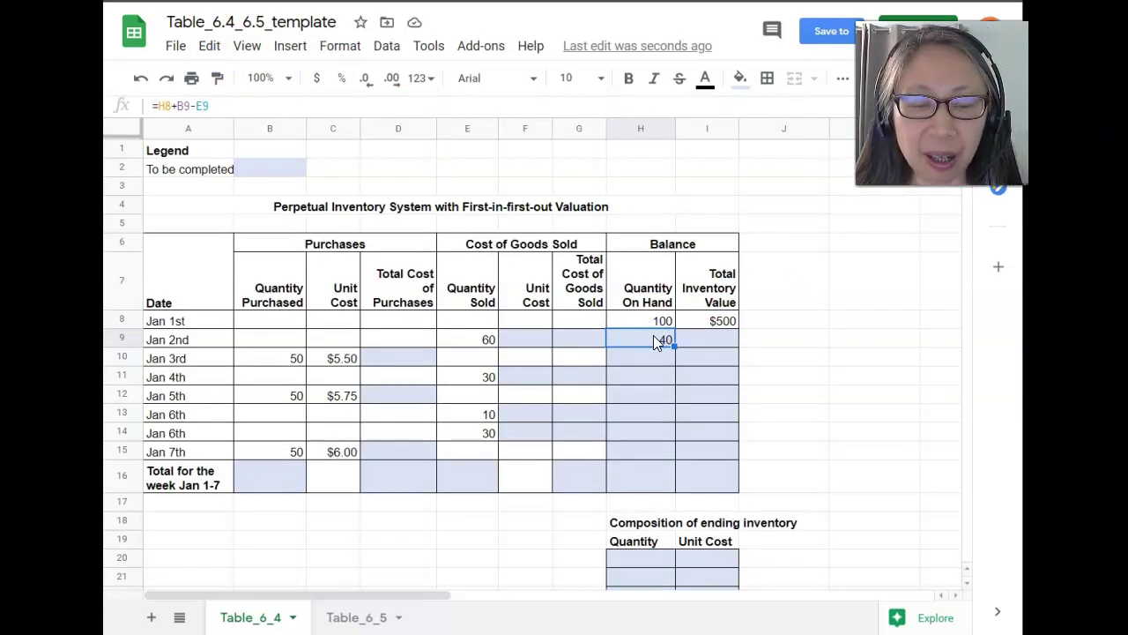
pyautogui.hotkey('ctrl', 'c')
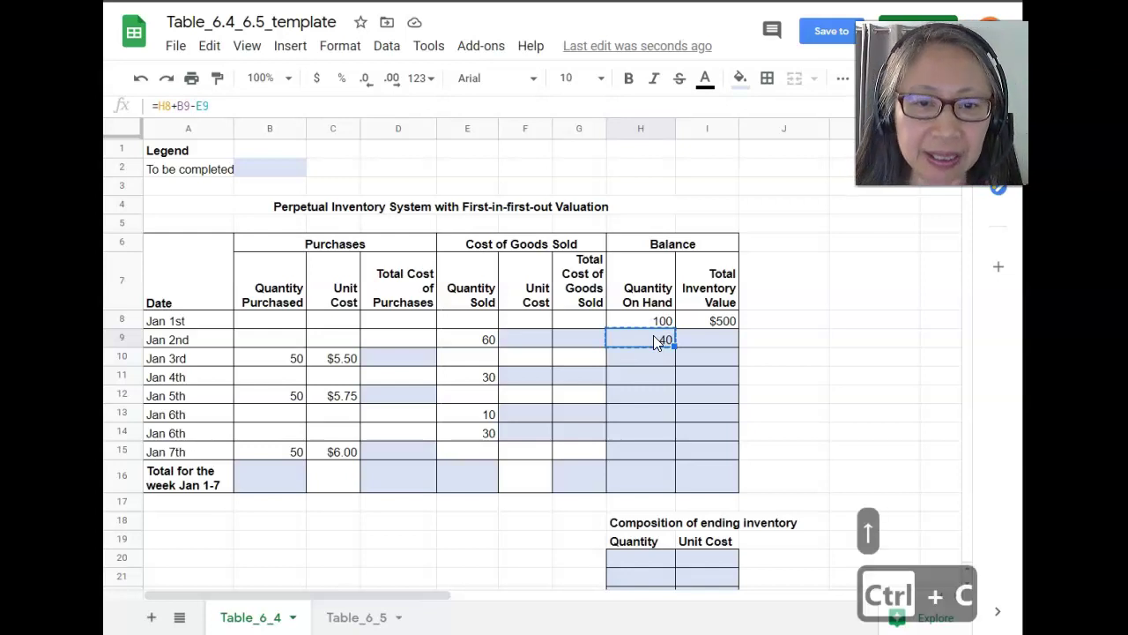
pyautogui.press('Down')
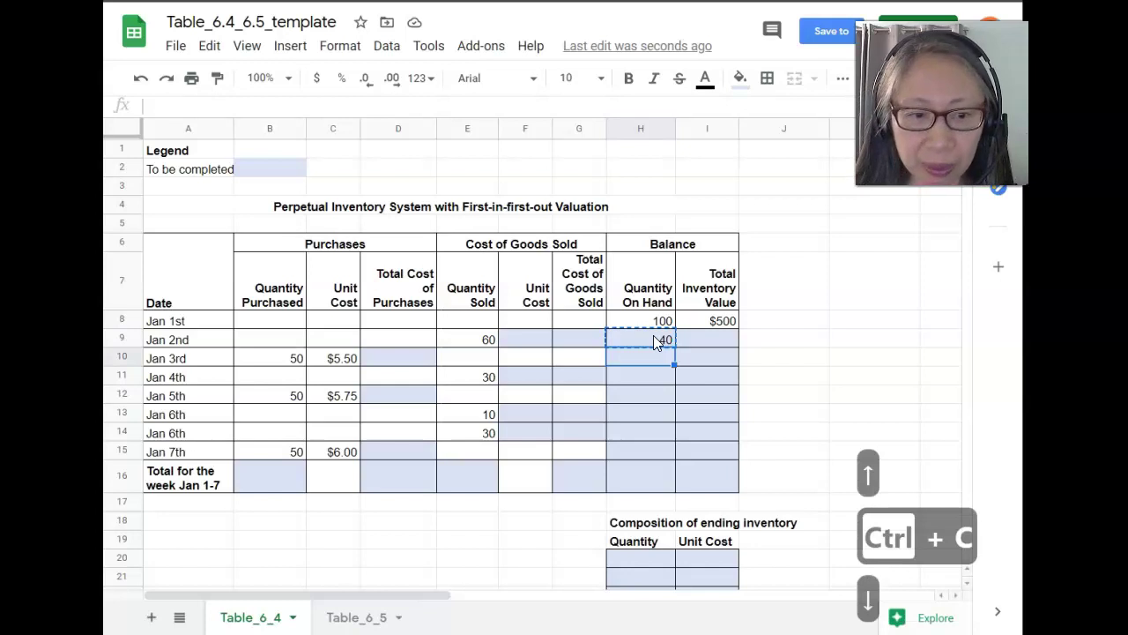
pyautogui.hotkey('shift', 'Down')
pyautogui.hotkey('shift', 'Down')
pyautogui.hotkey('shift', 'Down')
pyautogui.hotkey('shift', 'Down')
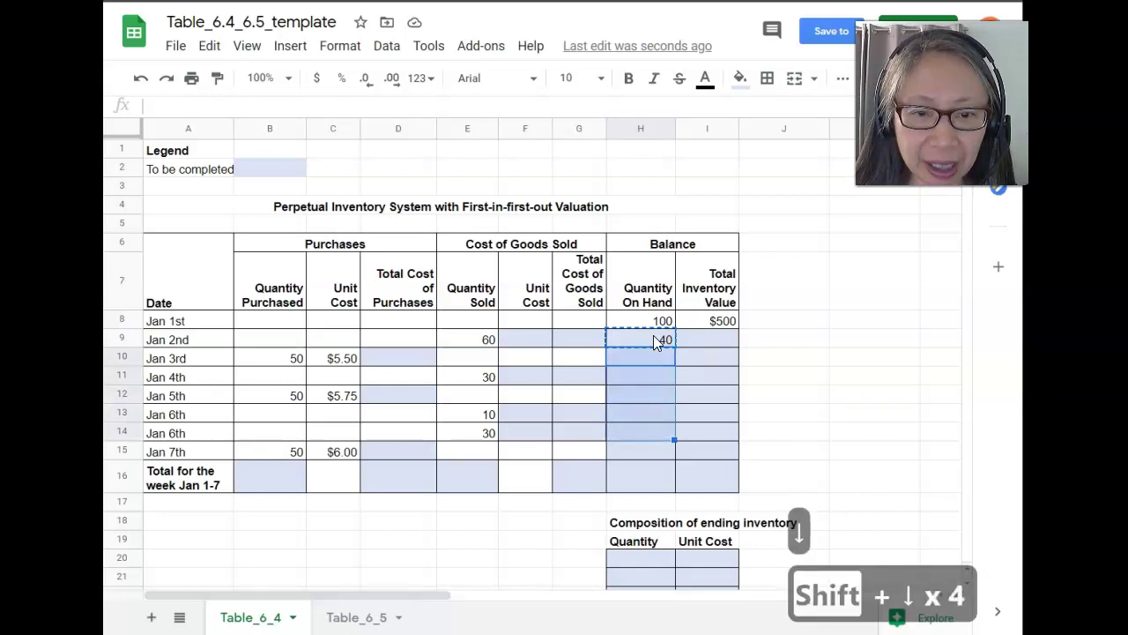
pyautogui.hotkey('shift', 'Down')
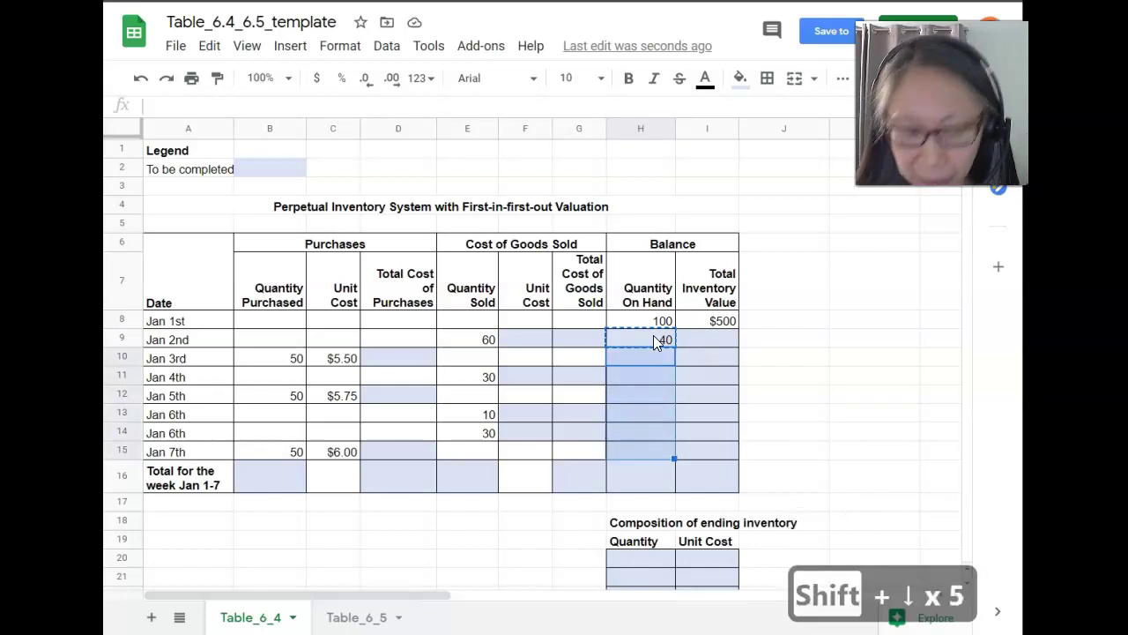
pyautogui.hotkey('ctrl', 'v')
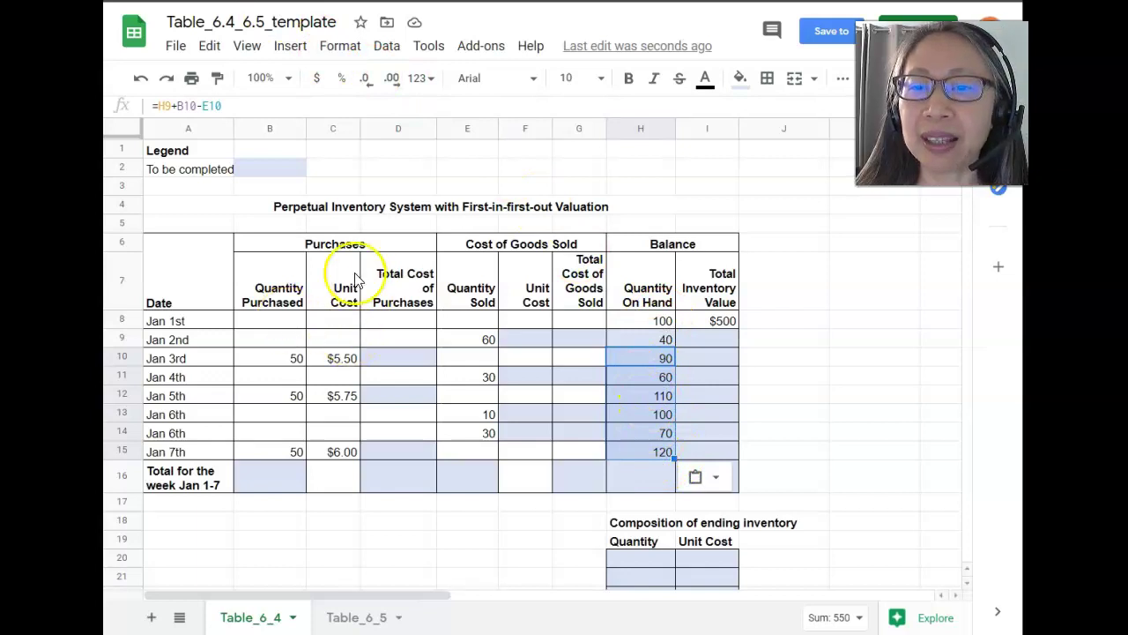
# - Calculate the total cost of the Jan 3rd purchase in D10 with the formula =C10*B10
pyautogui.click(380, 356)
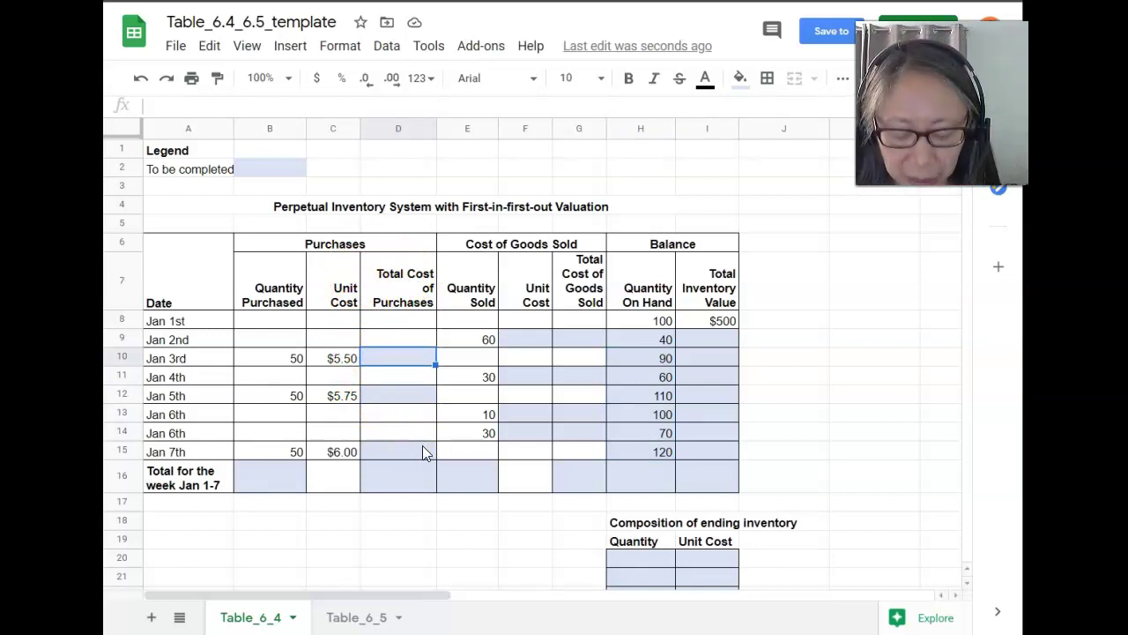
pyautogui.write('=')
pyautogui.press('Left')
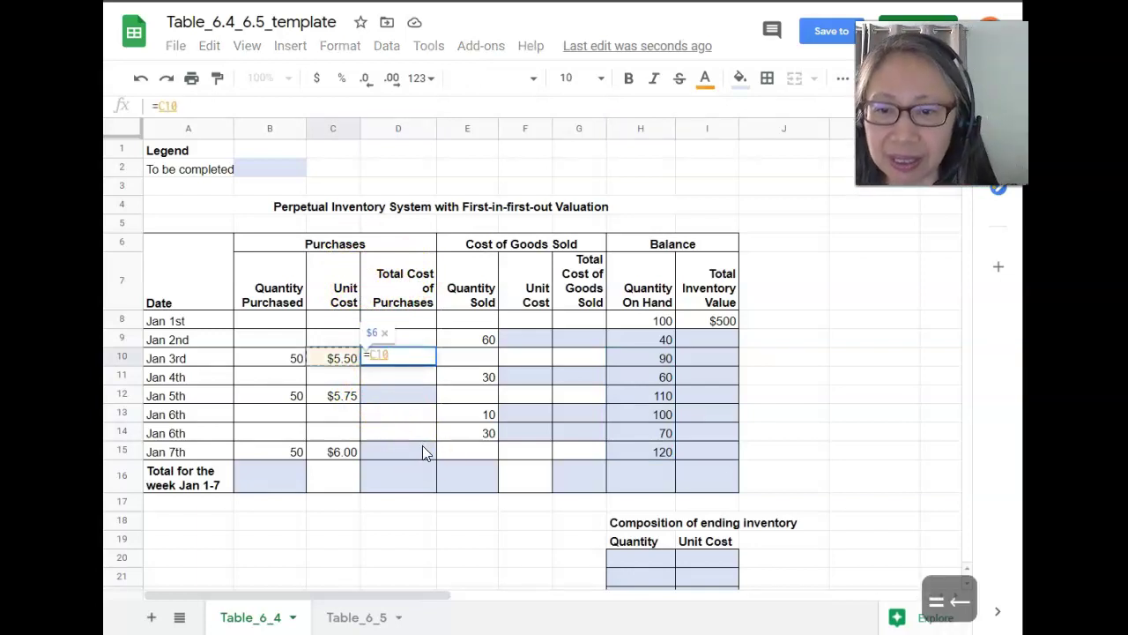
pyautogui.write('*')
pyautogui.press('Left')
pyautogui.press('Left')
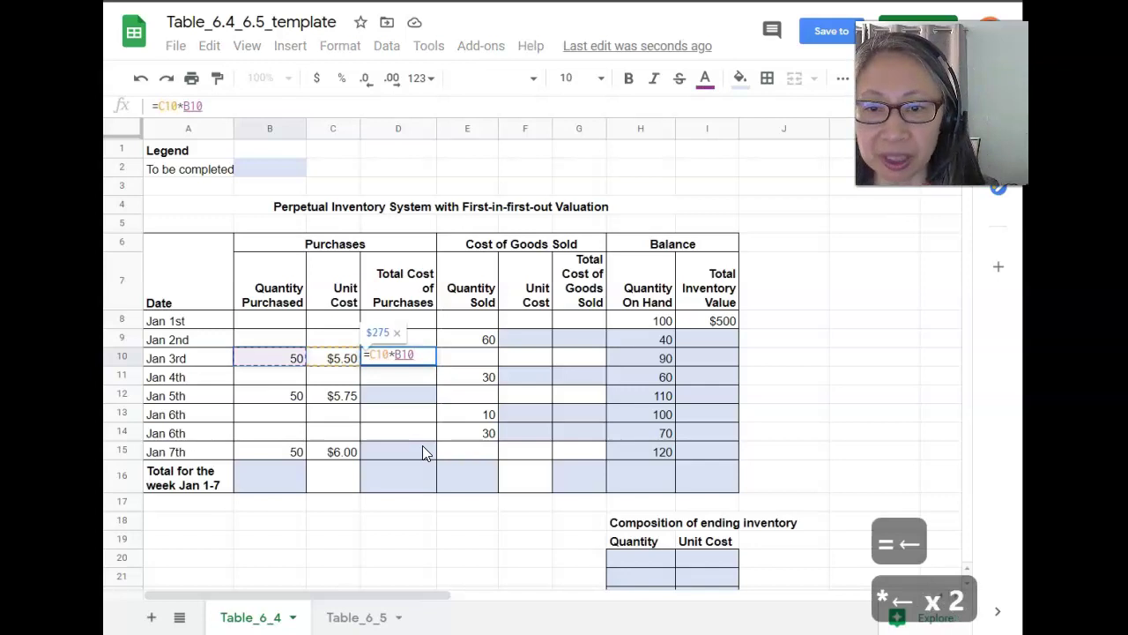
pyautogui.press('Return')
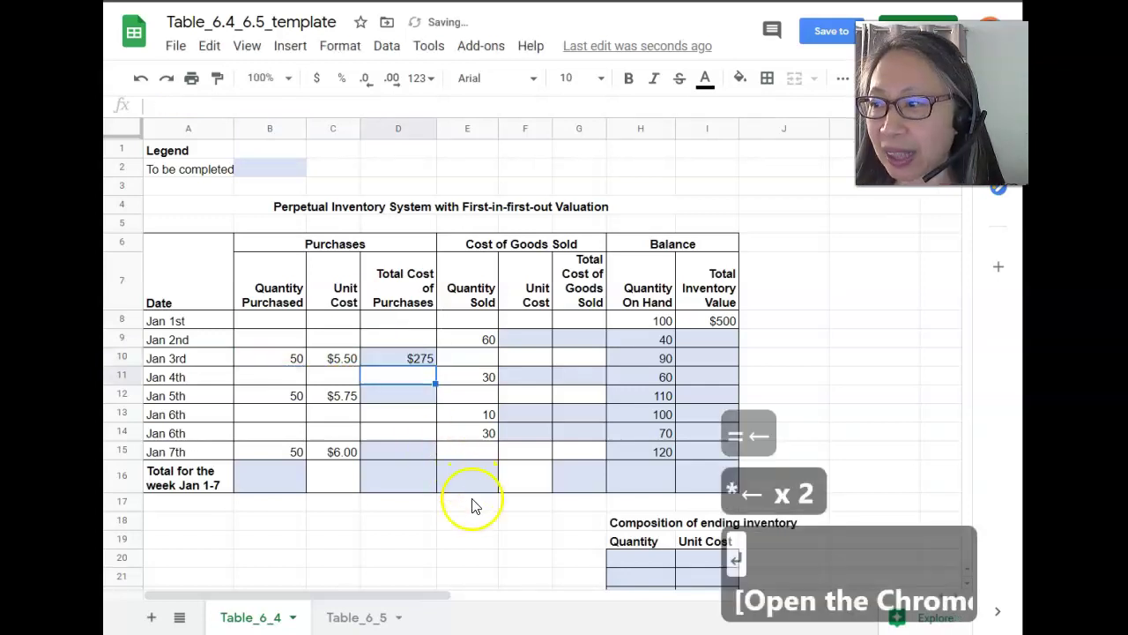
# - Copy the total purchase cost formula from D10 to the Jan 5th and Jan 7th rows, cells D12 and D15
pyautogui.click(408, 358)
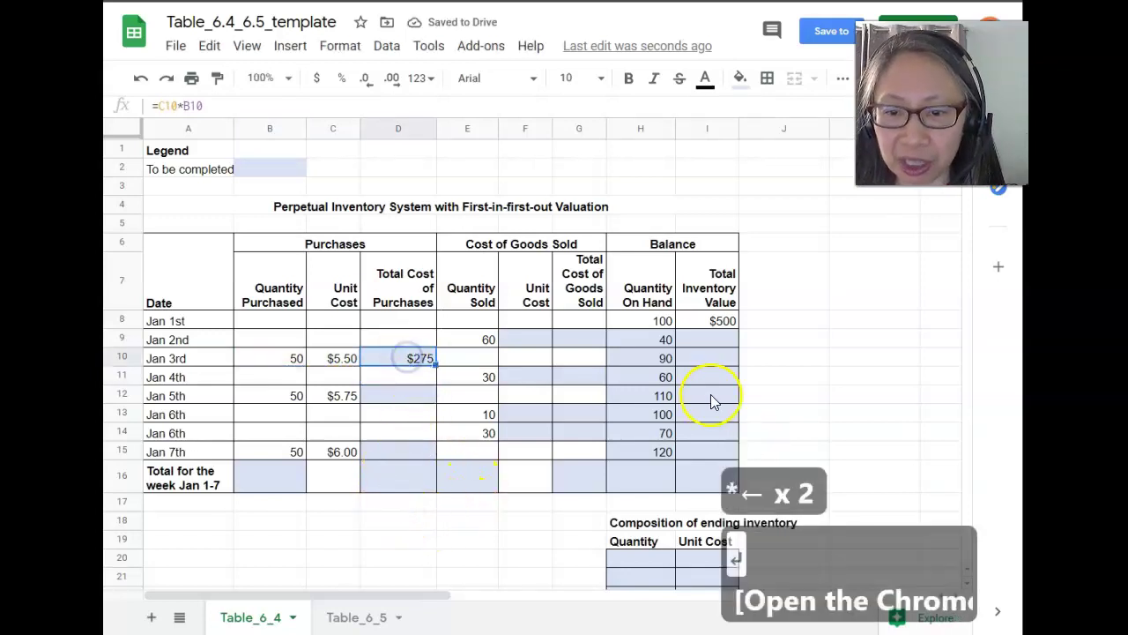
pyautogui.hotkey('ctrl', 'c')
pyautogui.hotkey('shift', 'Down')
pyautogui.hotkey('shift', 'Down')
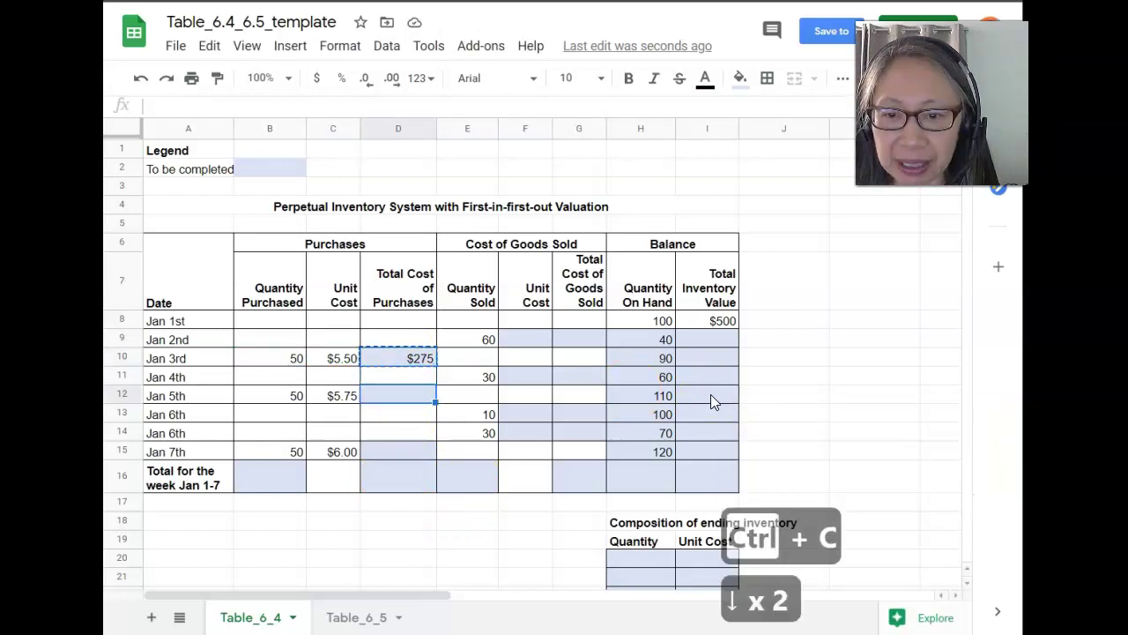
pyautogui.hotkey('ctrl', 'v')
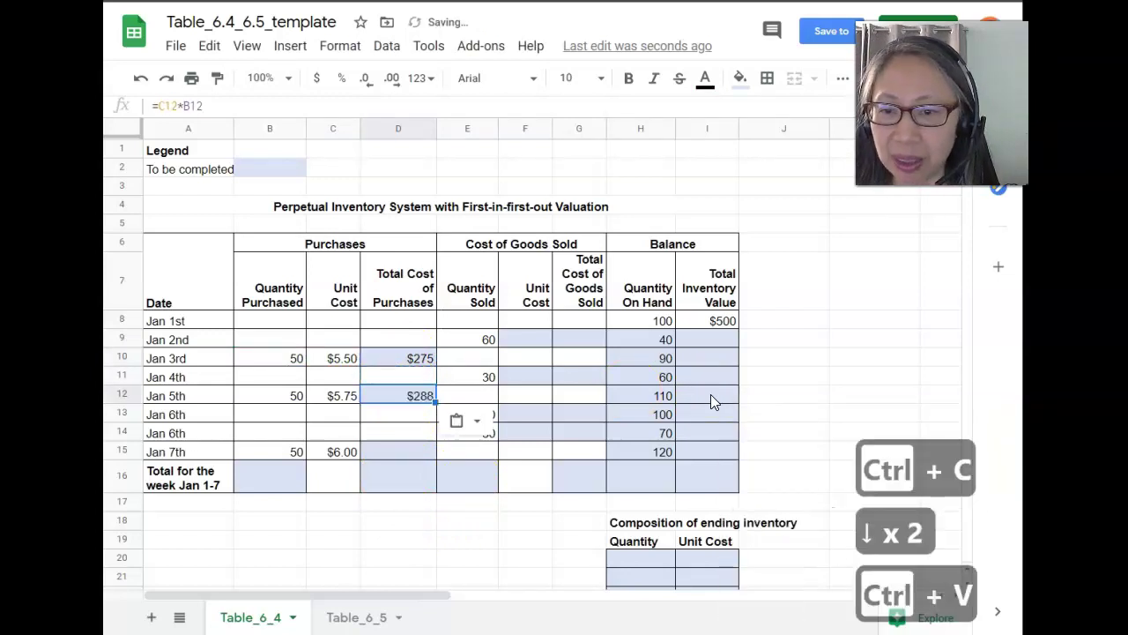
pyautogui.press('Down')
pyautogui.press('Down')
pyautogui.press('Down')
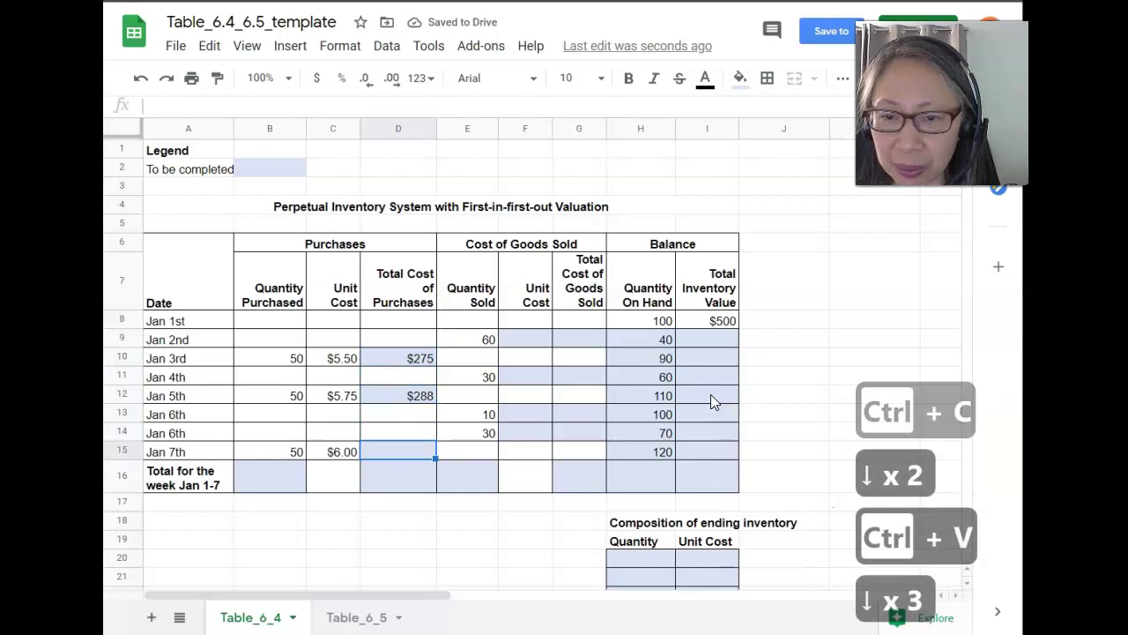
pyautogui.hotkey('ctrl', 'v')
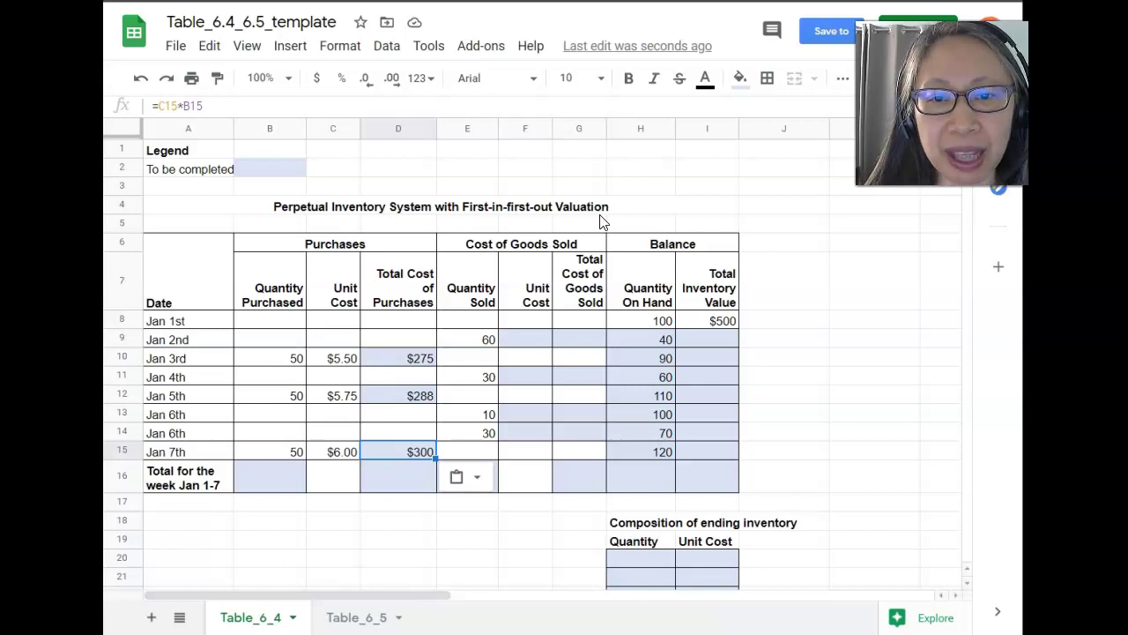
# - Enter a unit cost of $5 in F9 for the goods sold on Jan 2nd, based on the opening inventory
pyautogui.click(644, 321)
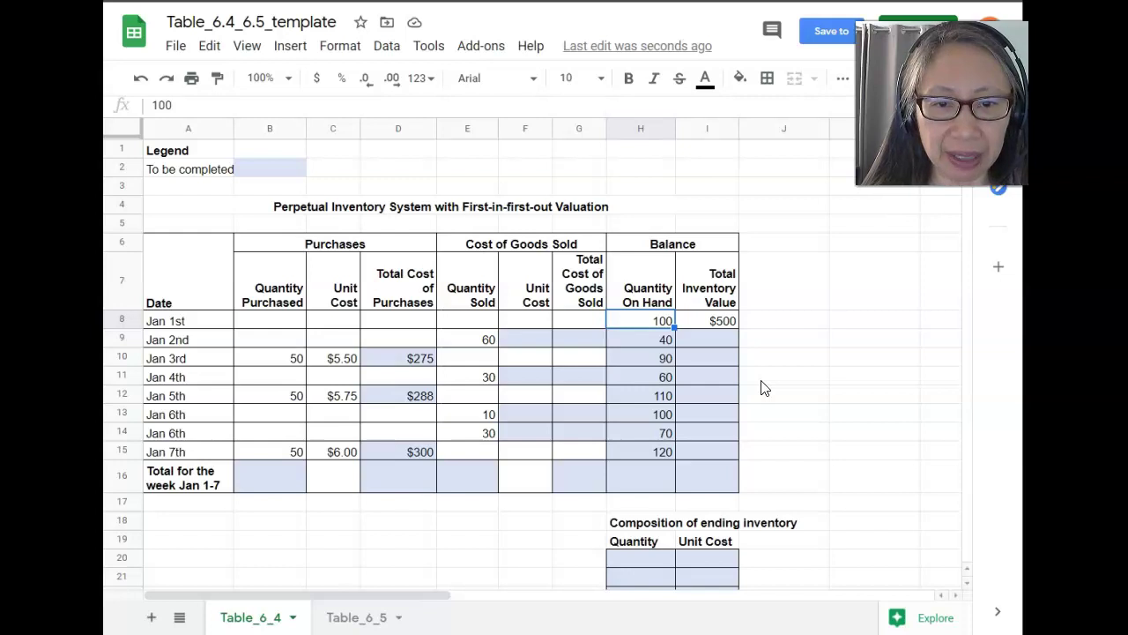
pyautogui.click(723, 321)
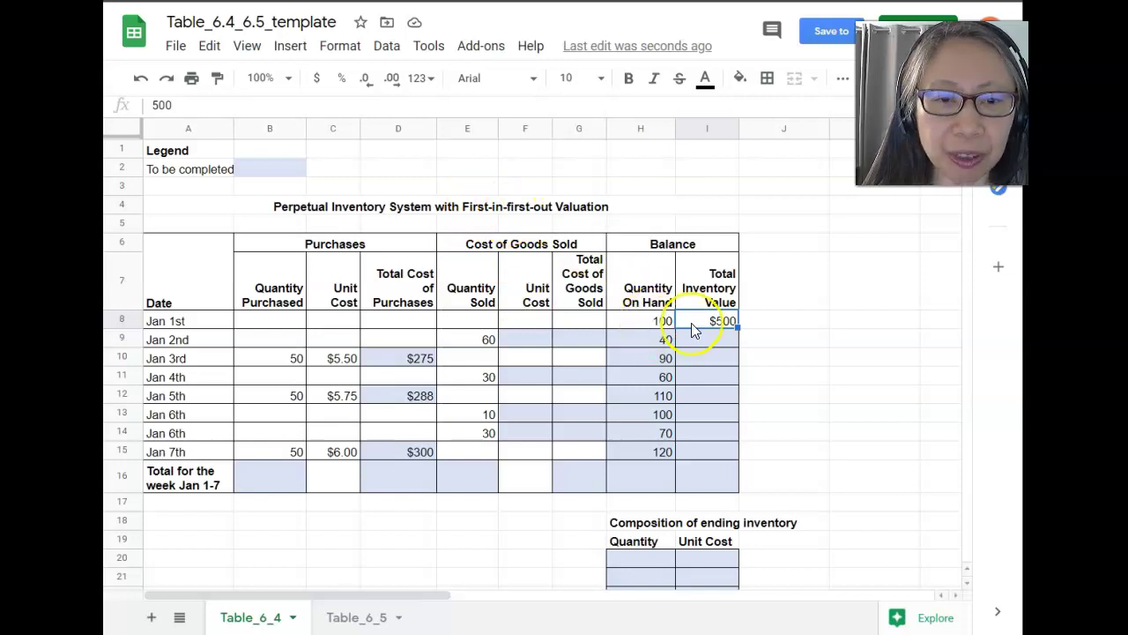
pyautogui.click(527, 338)
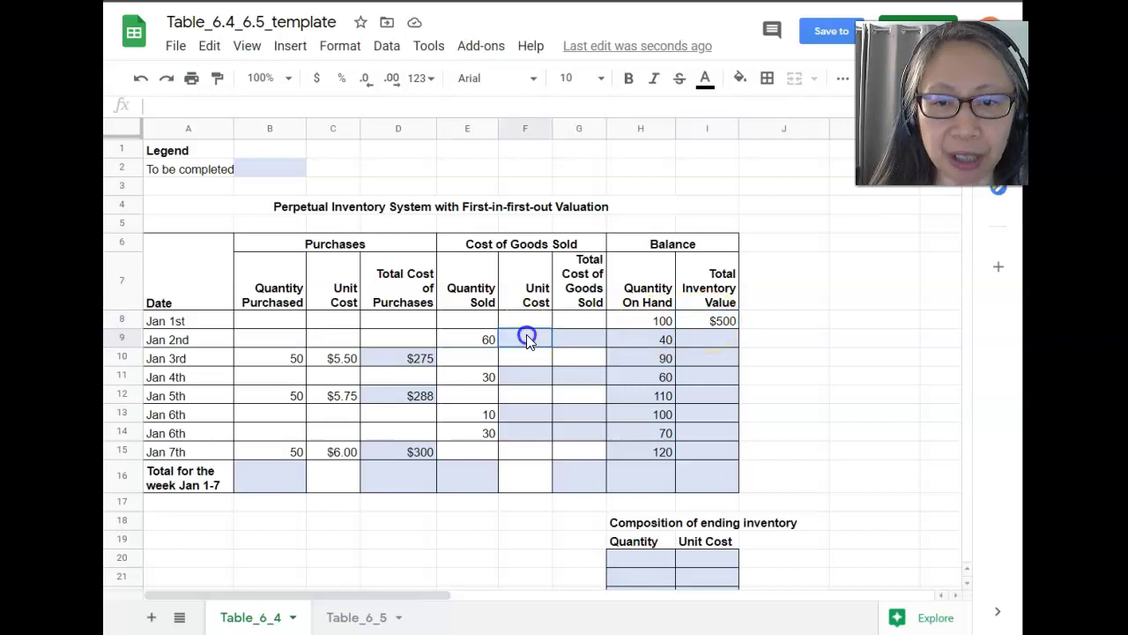
pyautogui.write('$5')
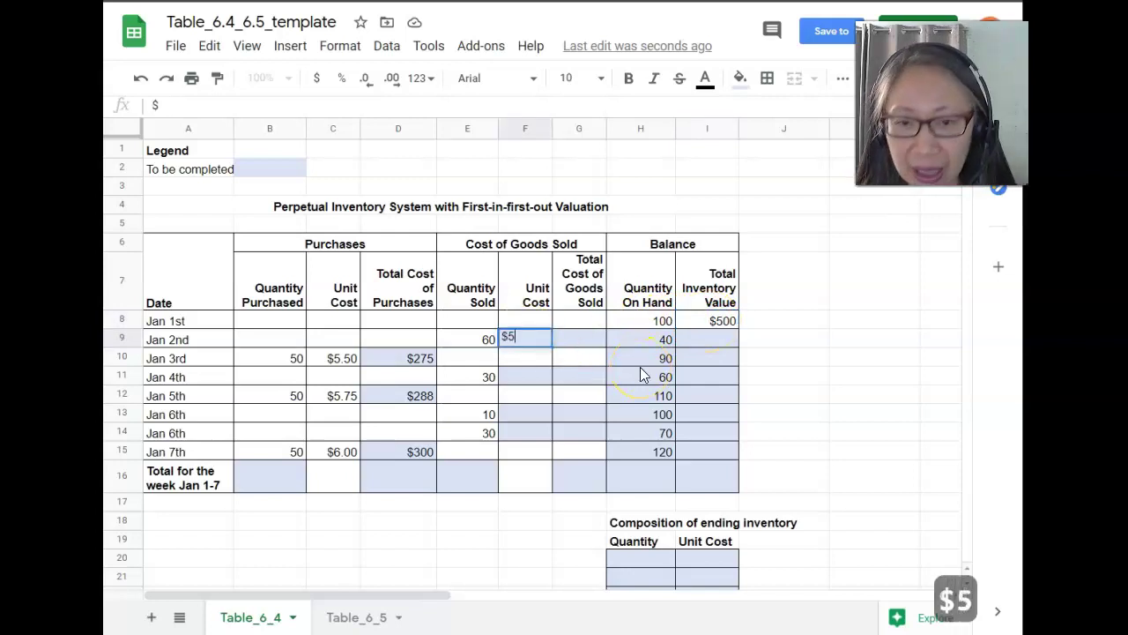
pyautogui.press('Return')
# - Enter a unit cost of $5.00 for the Jan 4th sale in F11 and the 10-unit Jan 6th sale in F13
pyautogui.click(491, 381)
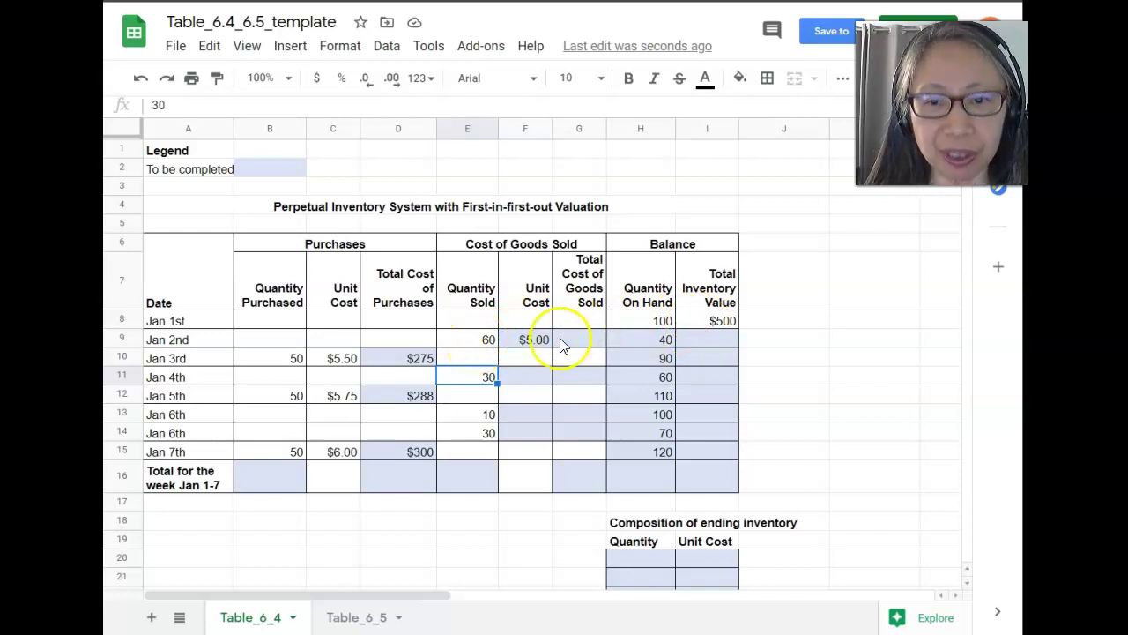
pyautogui.click(528, 379)
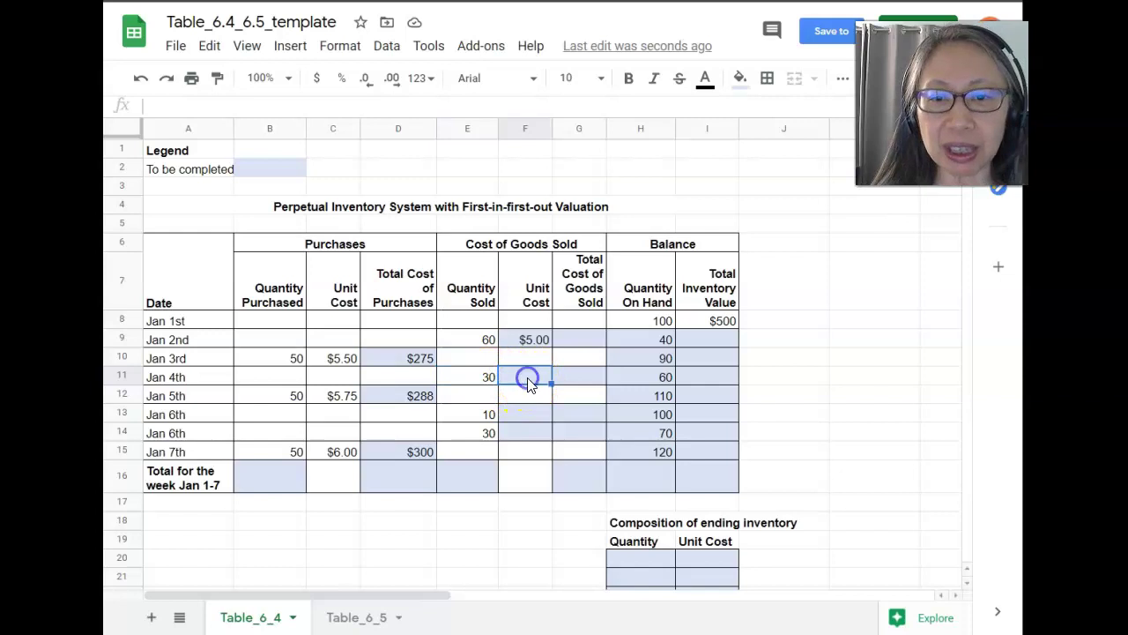
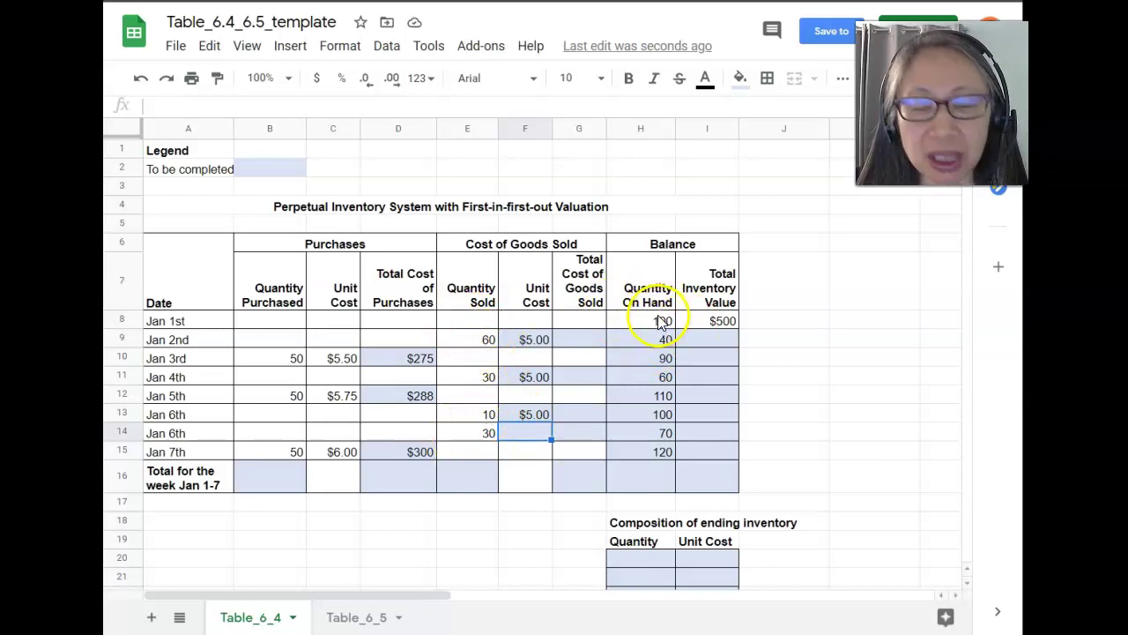
# - Enter a unit cost of $5.50 in F14 for the 30-unit Jan 6th sale, based on the Jan 3rd purchase
pyautogui.click(474, 436)
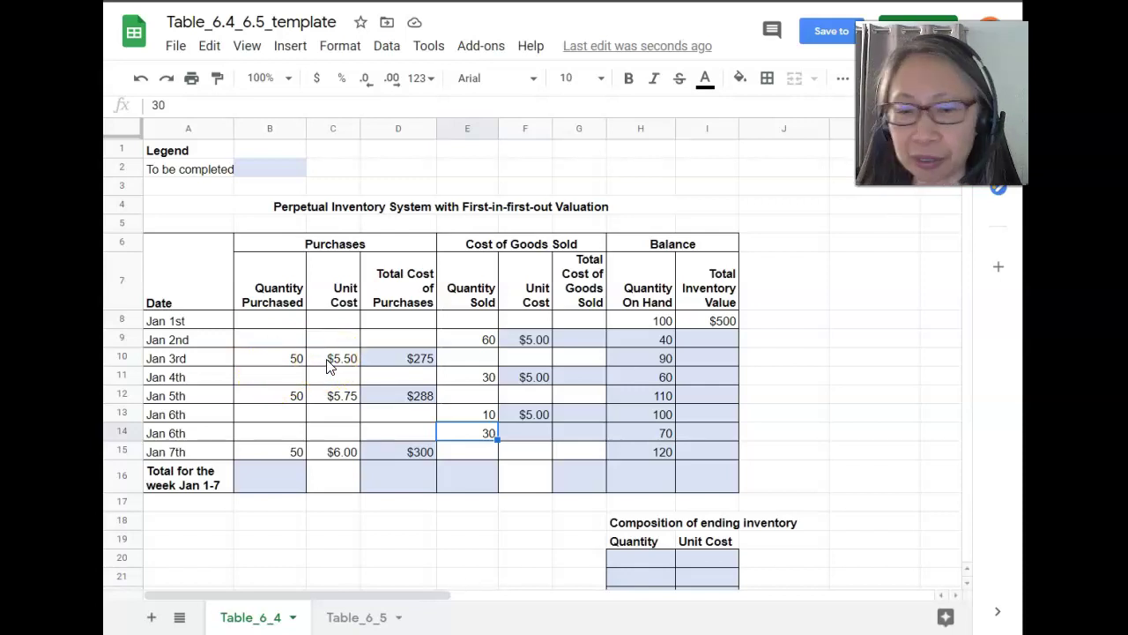
pyautogui.click(522, 434)
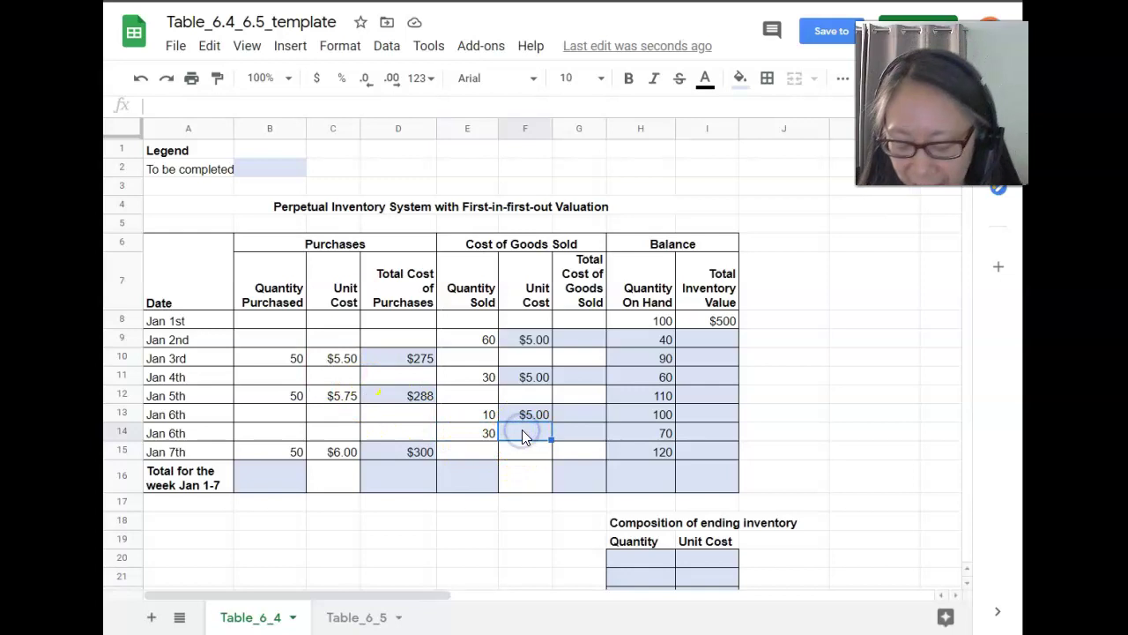
pyautogui.write('$5.5')
pyautogui.press('Return')
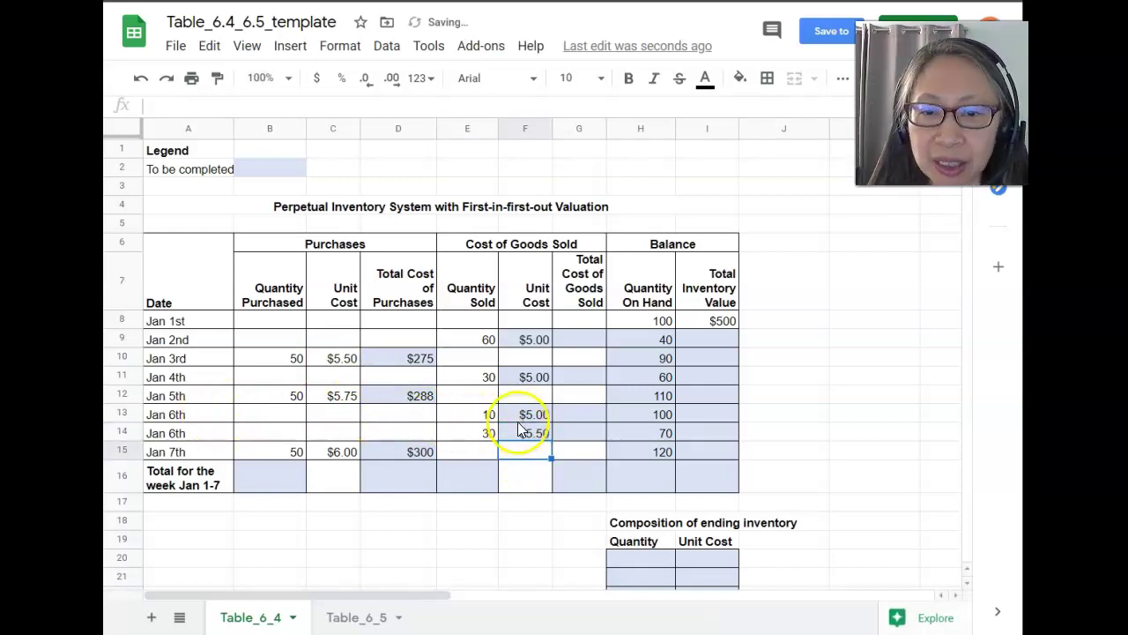
pyautogui.click(491, 411)
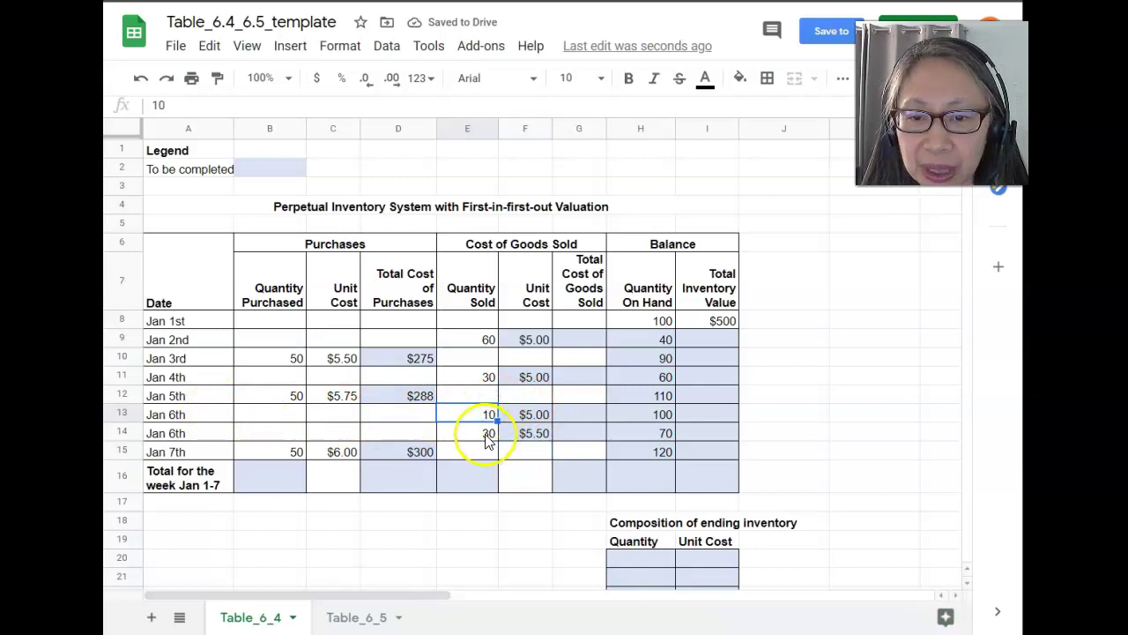
pyautogui.click(488, 432)
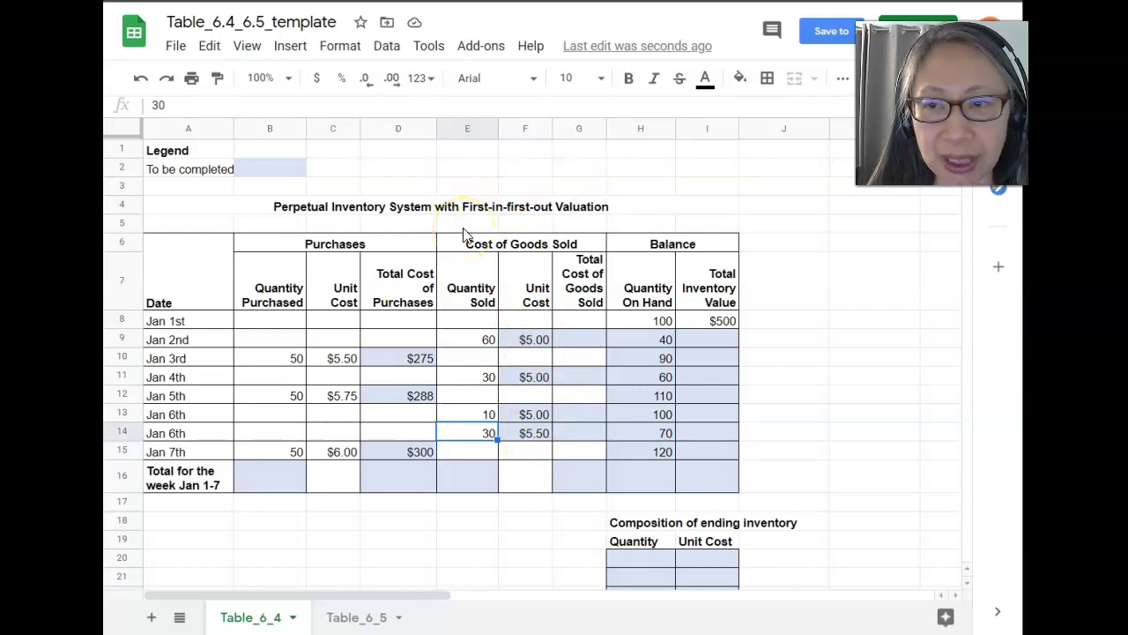
# - Calculate the total cost of goods sold for Jan 2nd in G9 with the formula =F9*E9
pyautogui.click(584, 339)
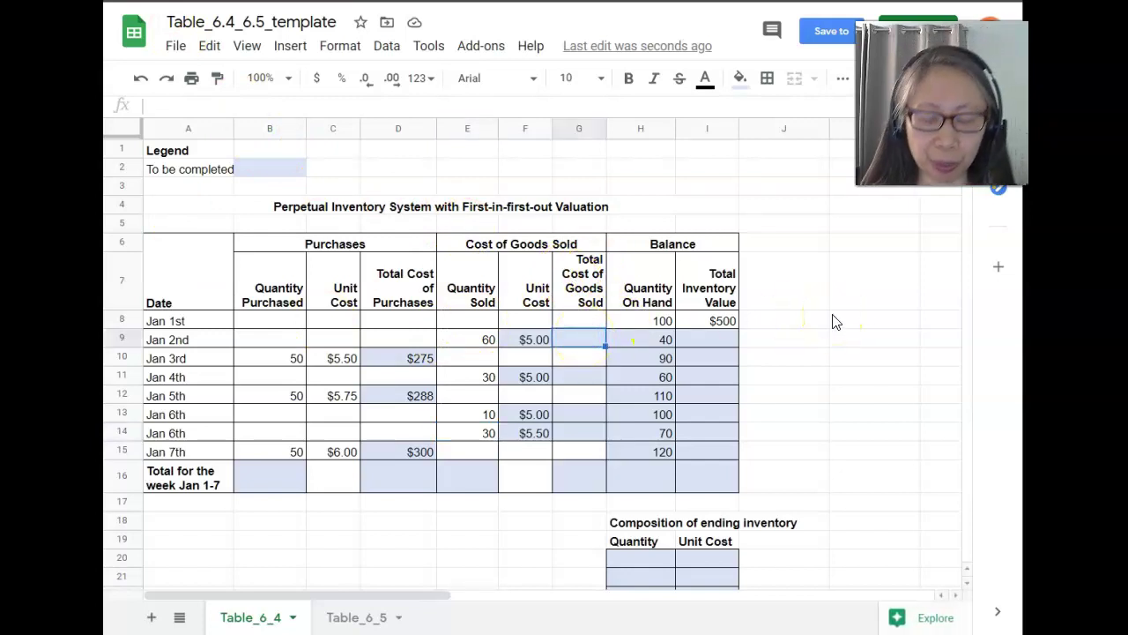
pyautogui.write('=F9')
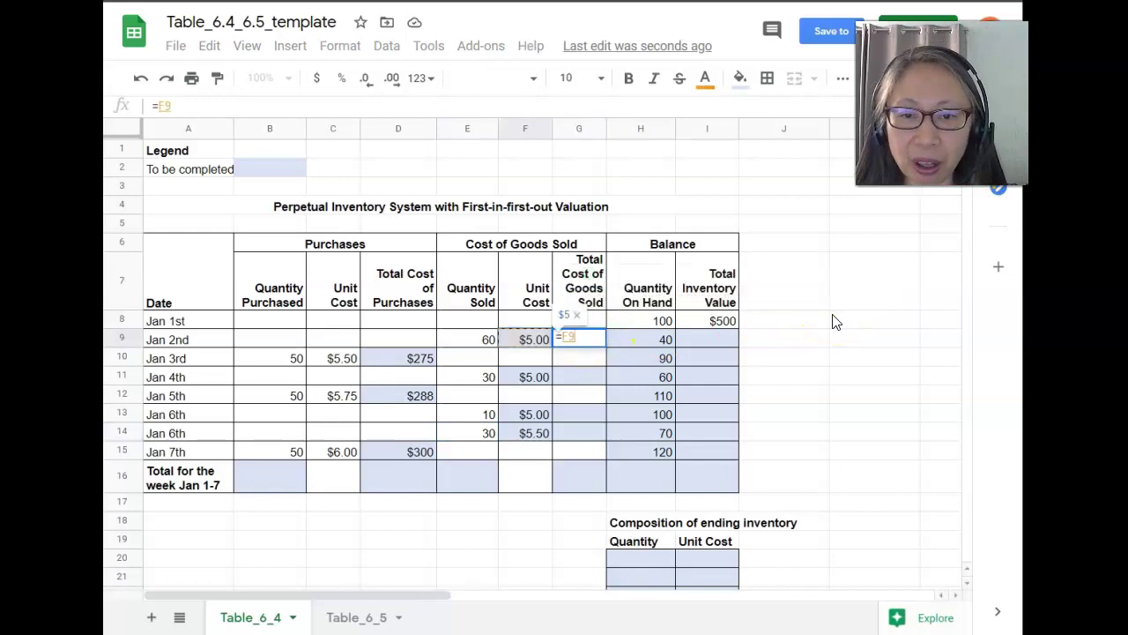
pyautogui.write('*E9')
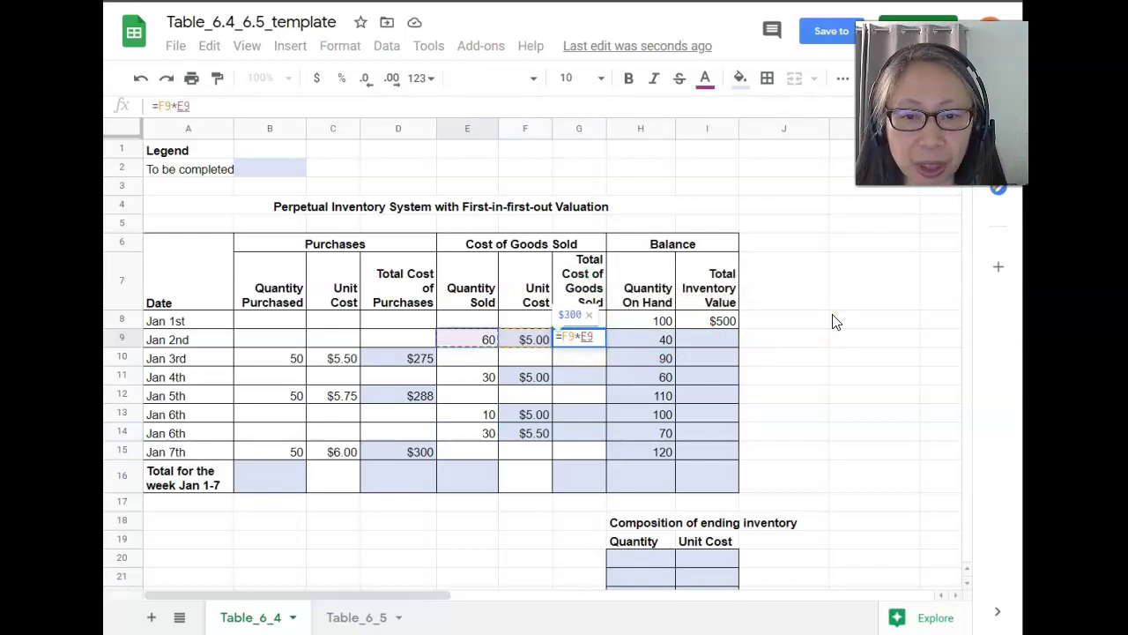
pyautogui.press('Return')
pyautogui.press('Up')
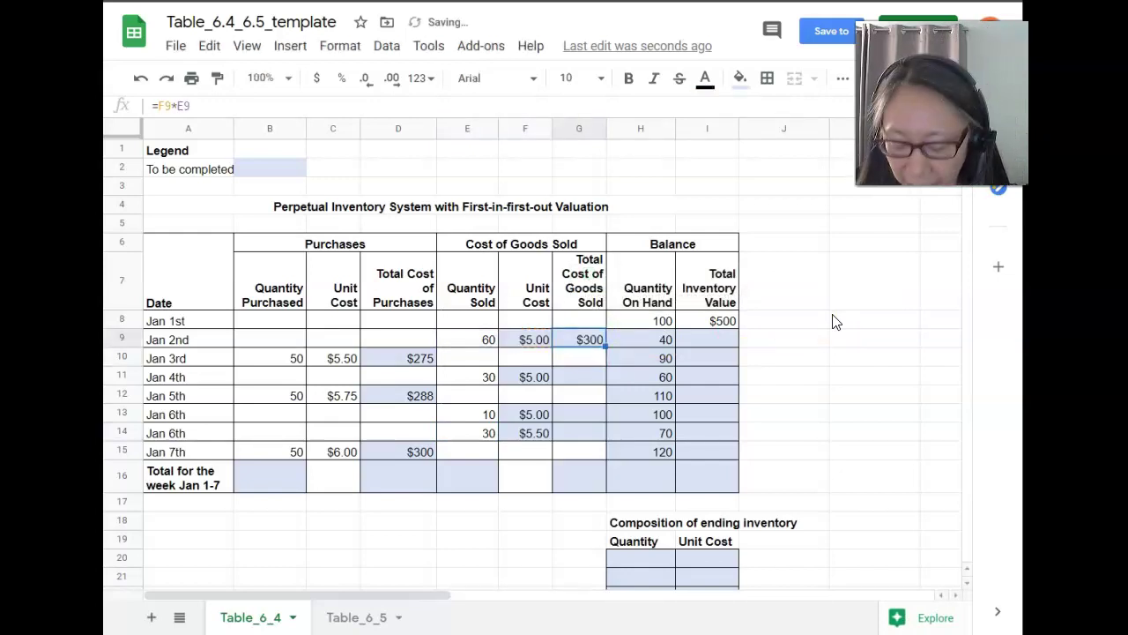
# - Copy the cost of goods sold formula from G9 to the other sale rows, cells G11, G13 and G14
pyautogui.hotkey('ctrl', 'c')
pyautogui.press('Down')
pyautogui.press('Down')
pyautogui.hotkey('ctrl', 'v')
pyautogui.press('Down')
pyautogui.press('Down')
pyautogui.hotkey('ctrl', 'v')
pyautogui.press('Down')
pyautogui.hotkey('ctrl', 'v')
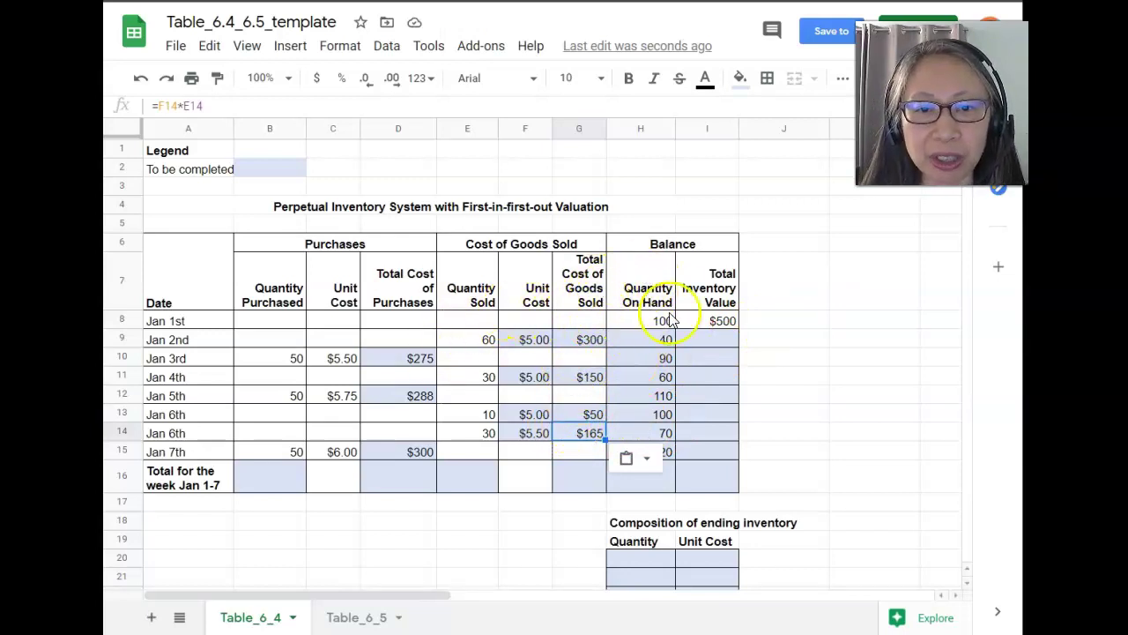
# - Calculate the Jan 2nd total inventory value in I9 with the formula =I8+D9-G9
pyautogui.click(717, 340)
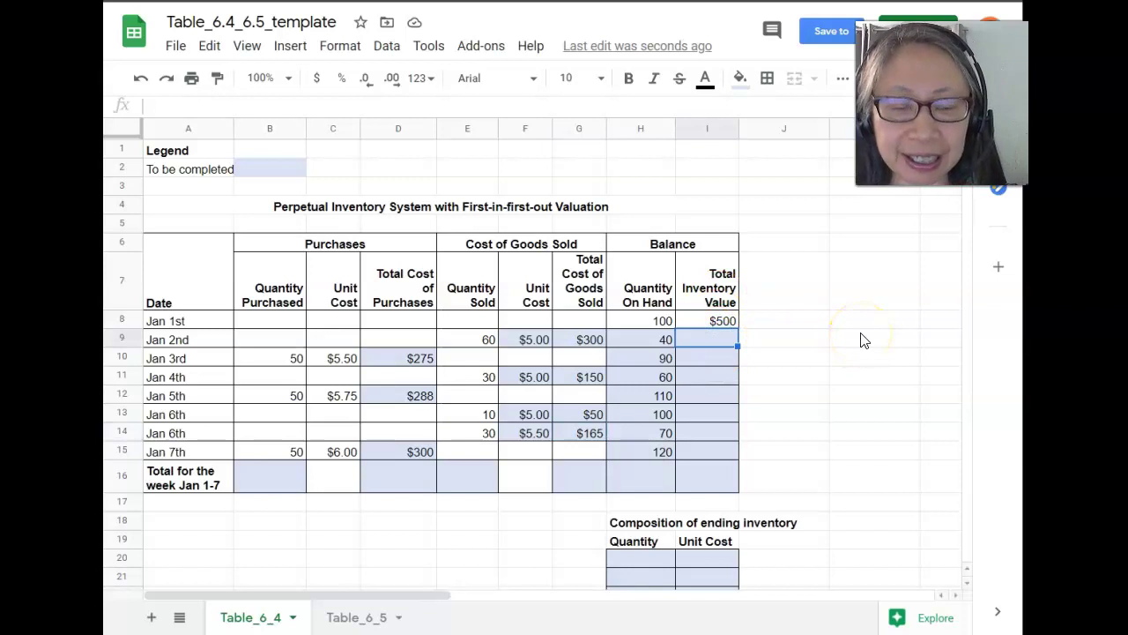
pyautogui.write('=')
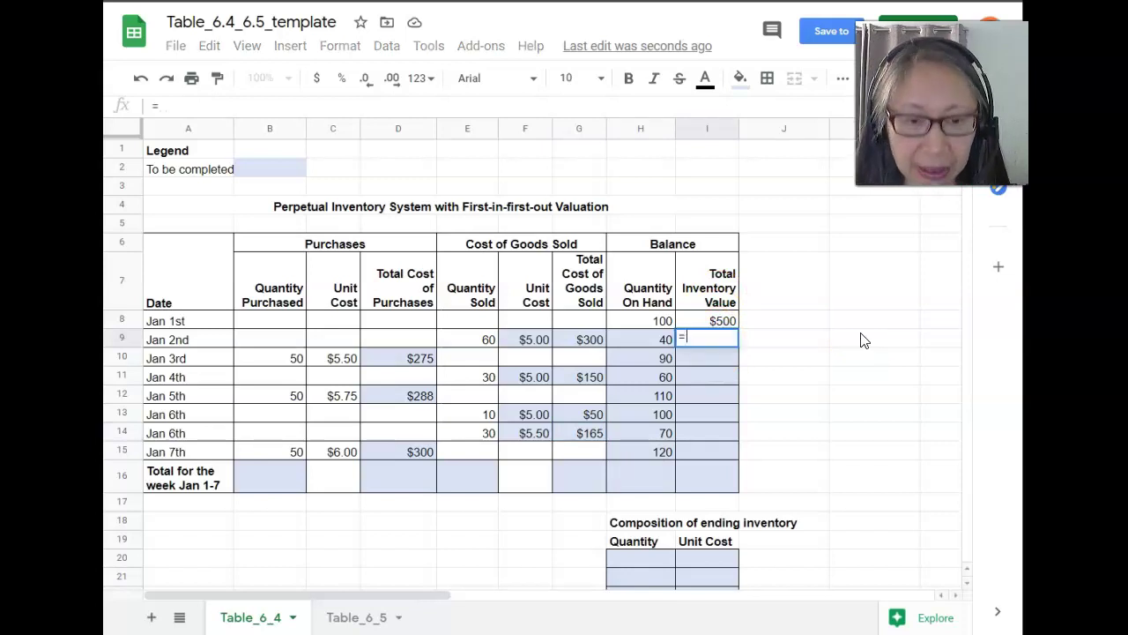
pyautogui.click(728, 321)
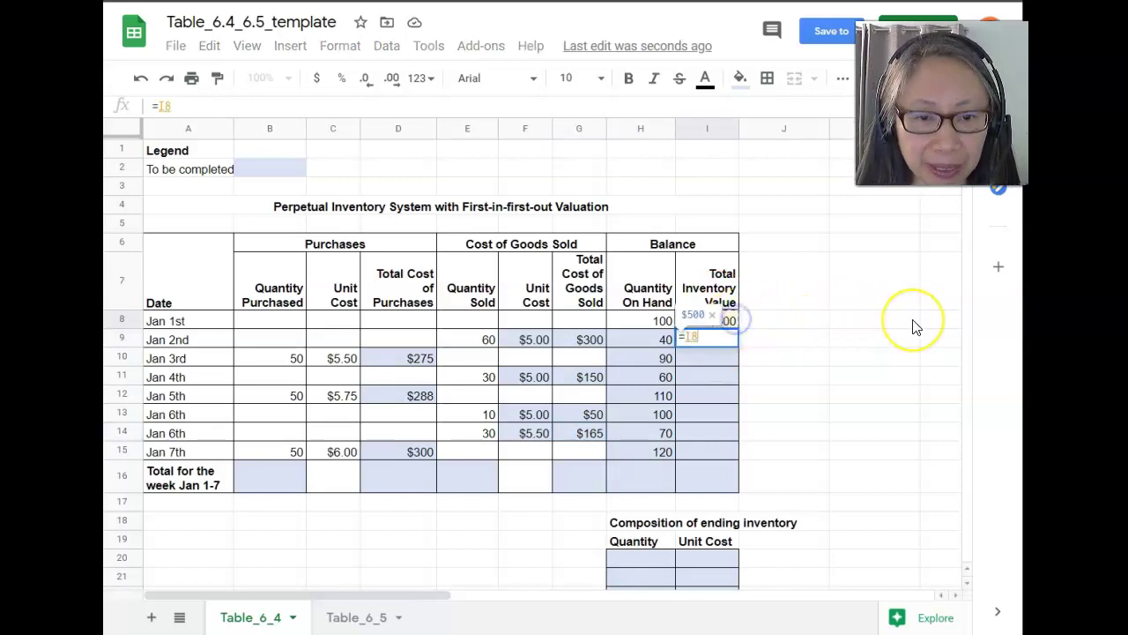
pyautogui.write('+')
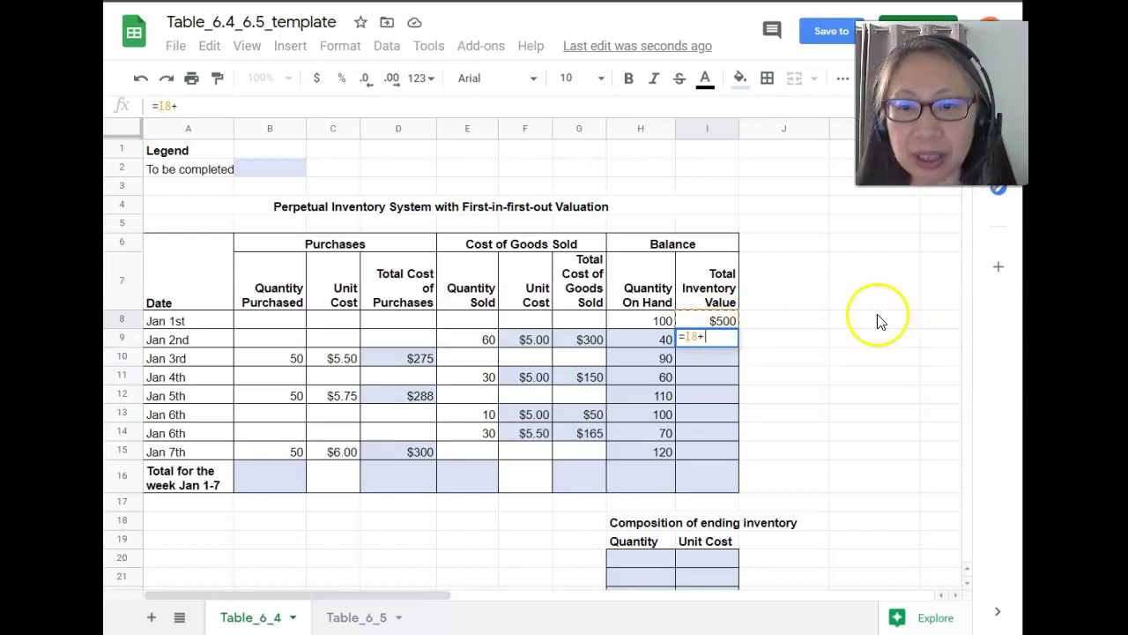
pyautogui.click(415, 341)
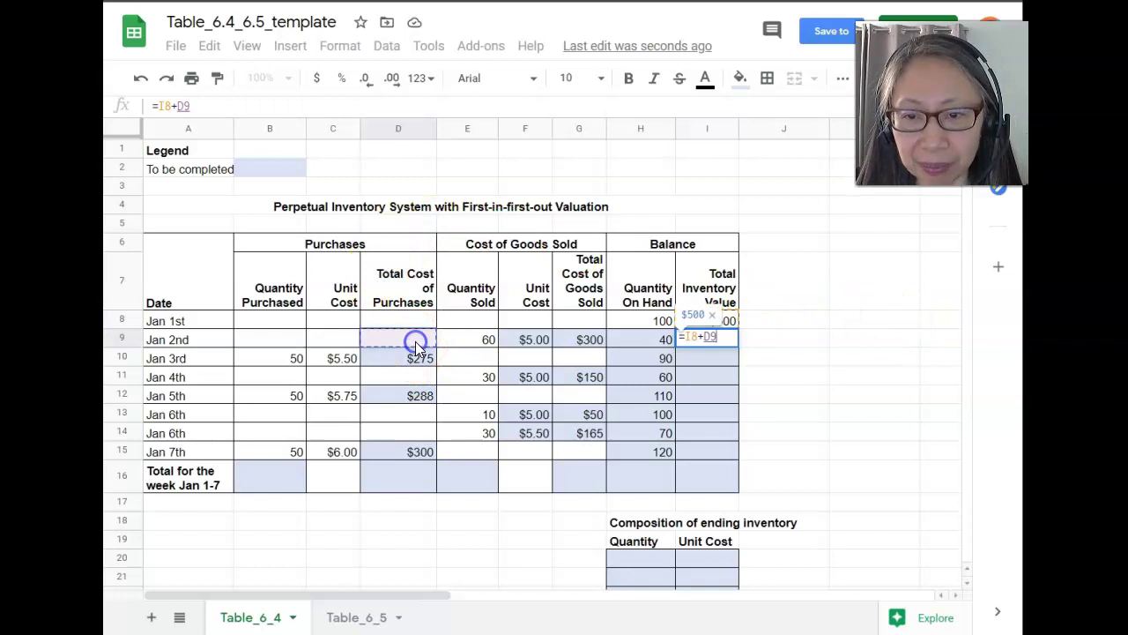
pyautogui.click(372, 342)
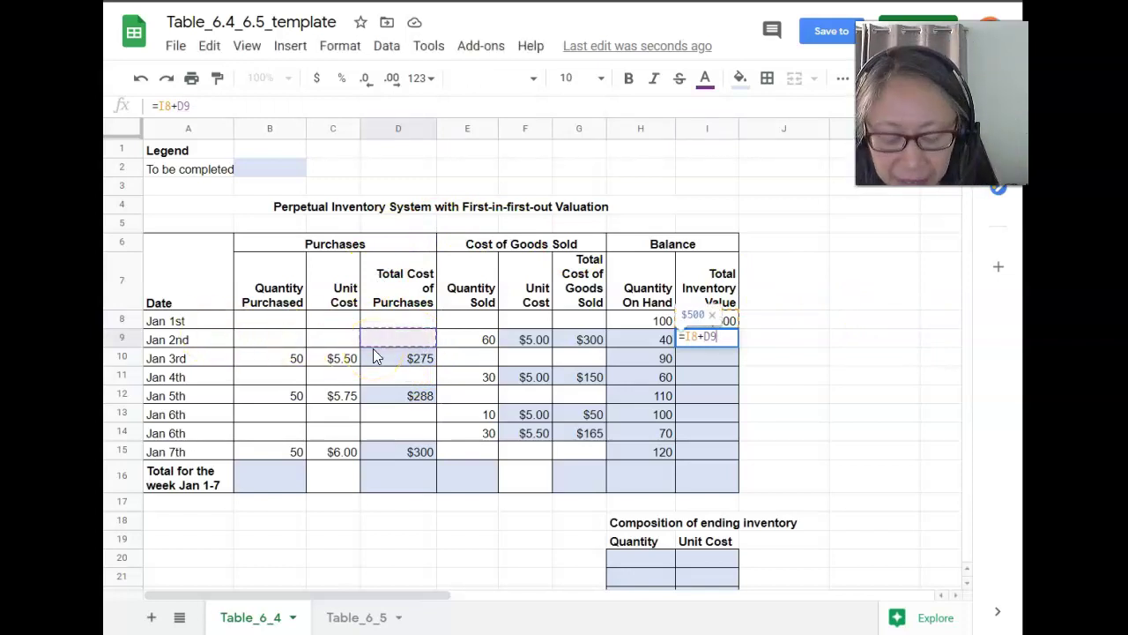
pyautogui.write('-')
pyautogui.click(588, 336)
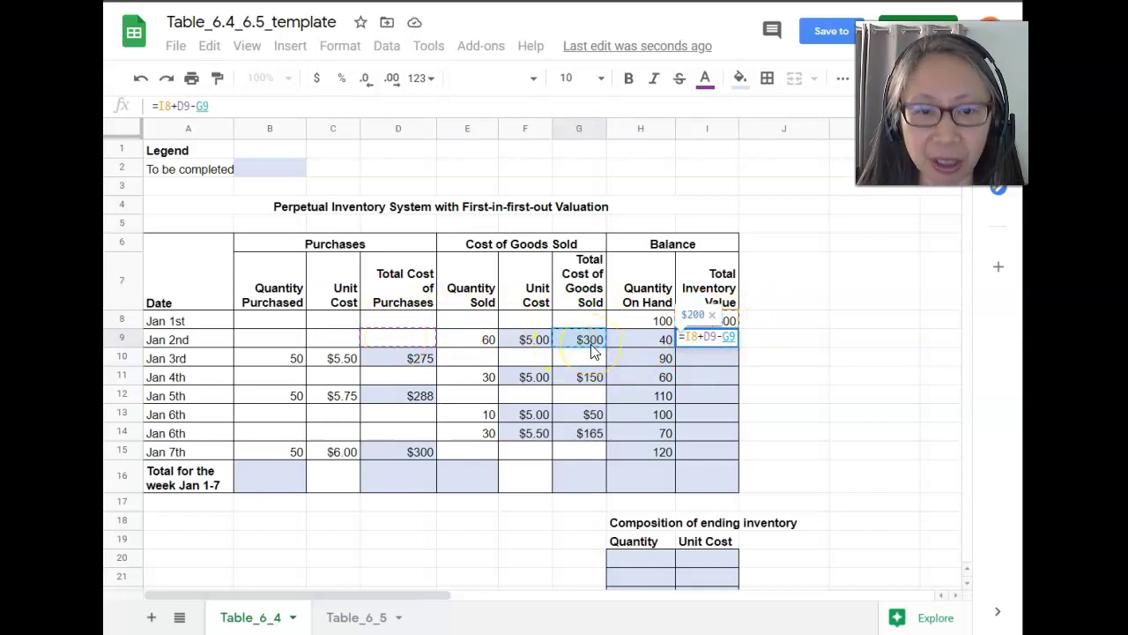
pyautogui.press('Return')
pyautogui.press('Up')
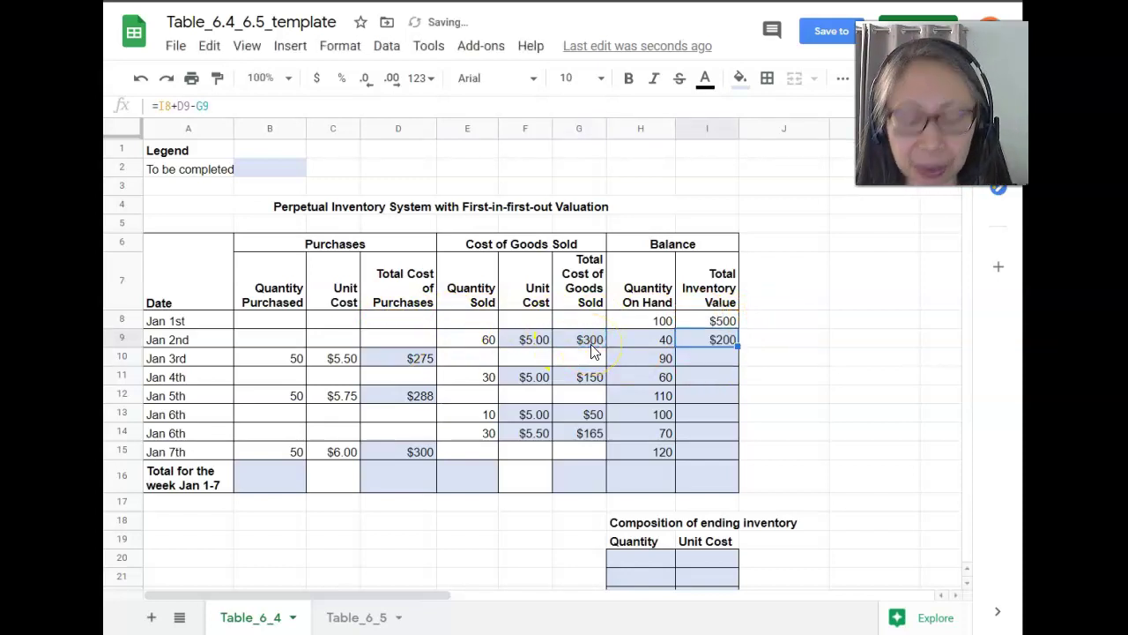
# - Copy the total inventory value formula from I9 down to the Jan 7th row, cells I10 through I15
pyautogui.hotkey('shift', 'Down')
pyautogui.hotkey('shift', 'Down')
pyautogui.hotkey('shift', 'Down')
pyautogui.hotkey('shift', 'Down')
pyautogui.hotkey('shift', 'Down')
pyautogui.hotkey('shift', 'Down')
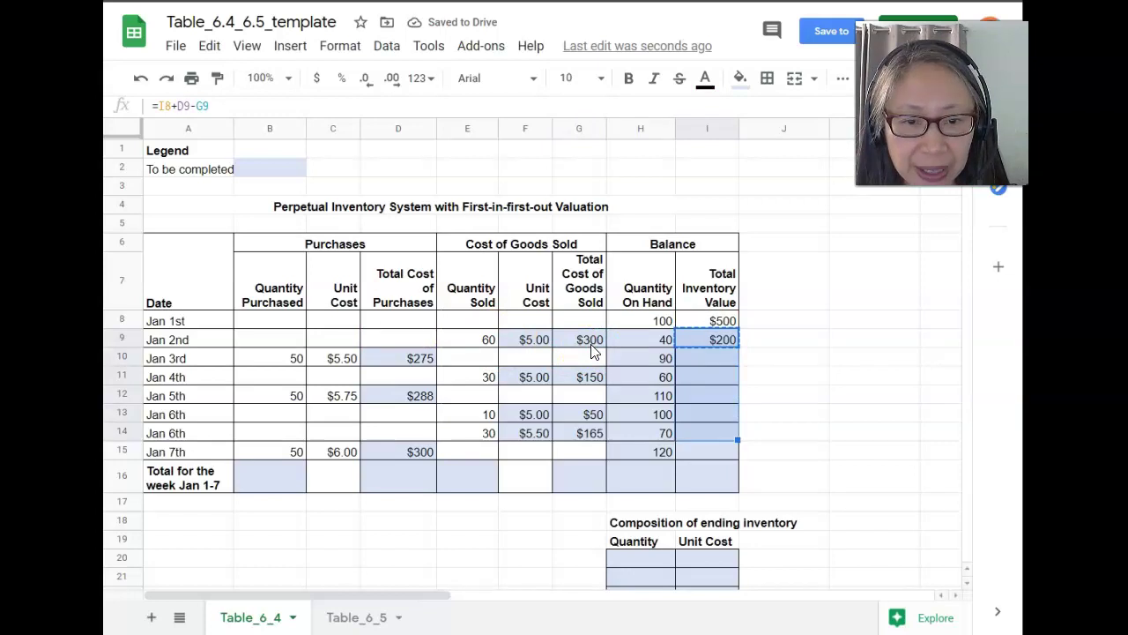
pyautogui.hotkey('ctrl', 'v')
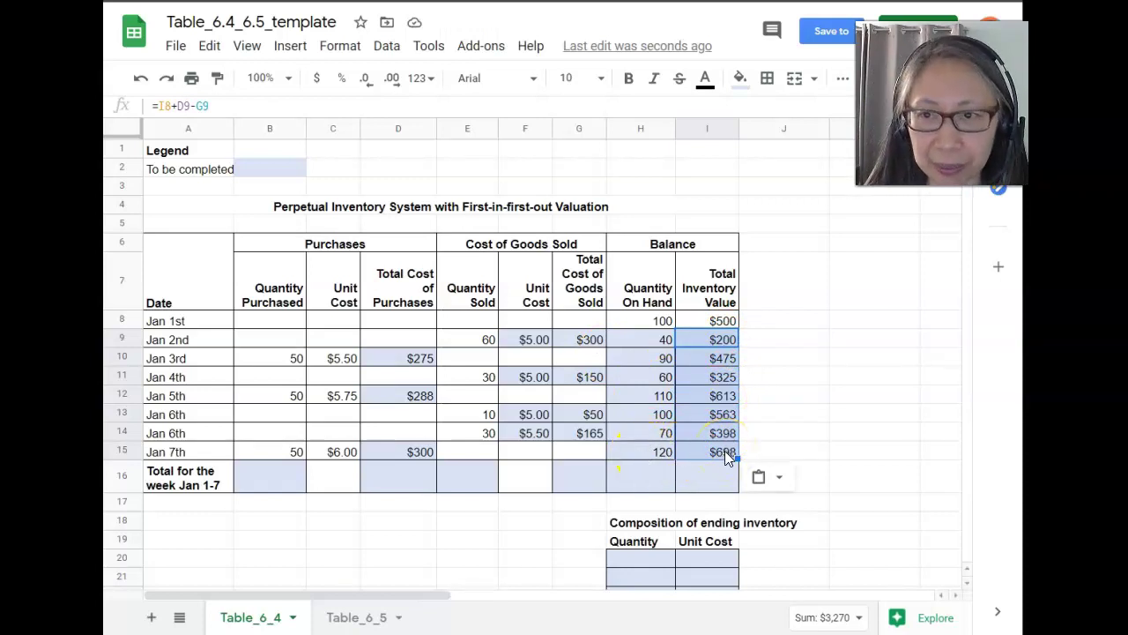
# - Total the quantity purchased for the week in B16 with the formula =sum(B8:B15)
pyautogui.click(270, 485)
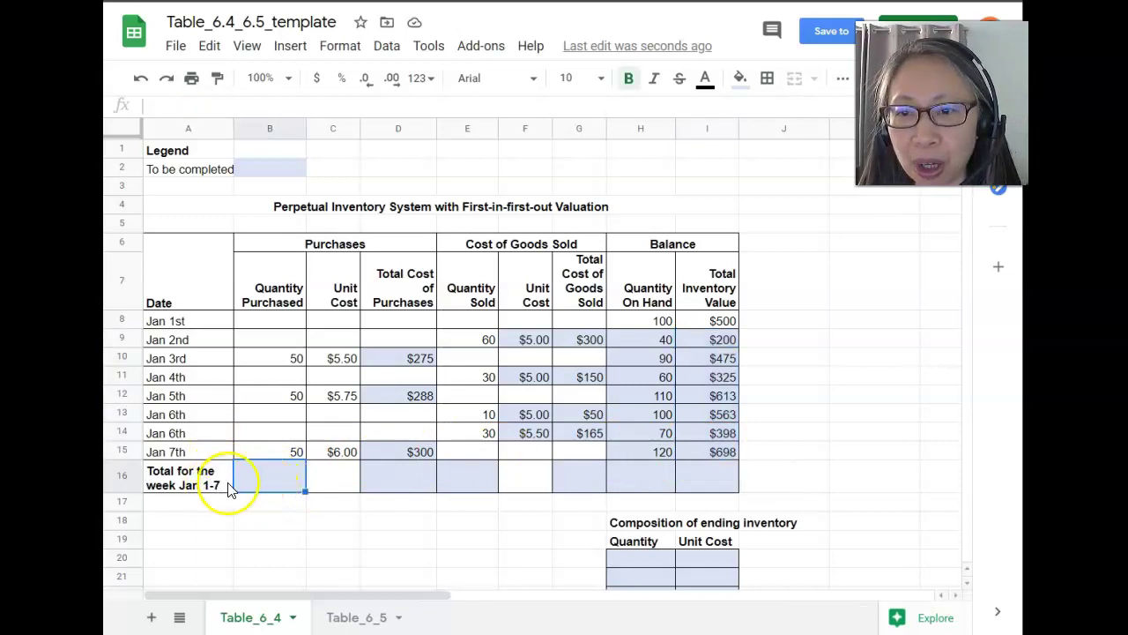
pyautogui.write('=sum(')
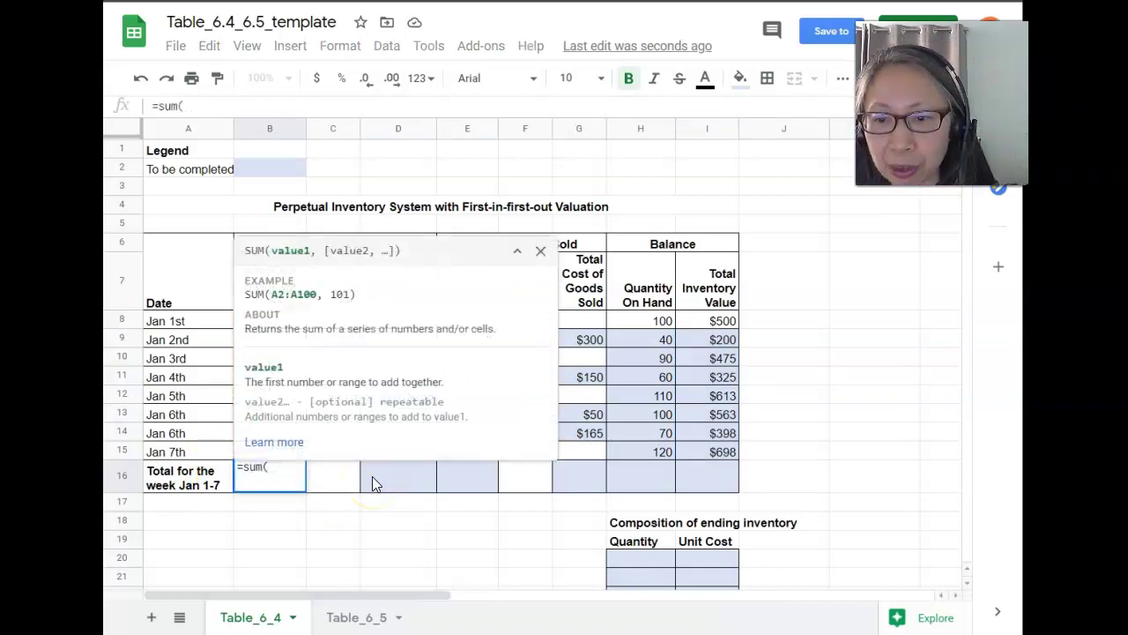
pyautogui.press('Up')
pyautogui.hotkey('shift', 'Up')
pyautogui.hotkey('shift', 'Up')
pyautogui.hotkey('shift', 'Up')
pyautogui.hotkey('shift', 'Up')
pyautogui.hotkey('shift', 'Up')
pyautogui.hotkey('shift', 'Up')
pyautogui.hotkey('shift', 'Up')
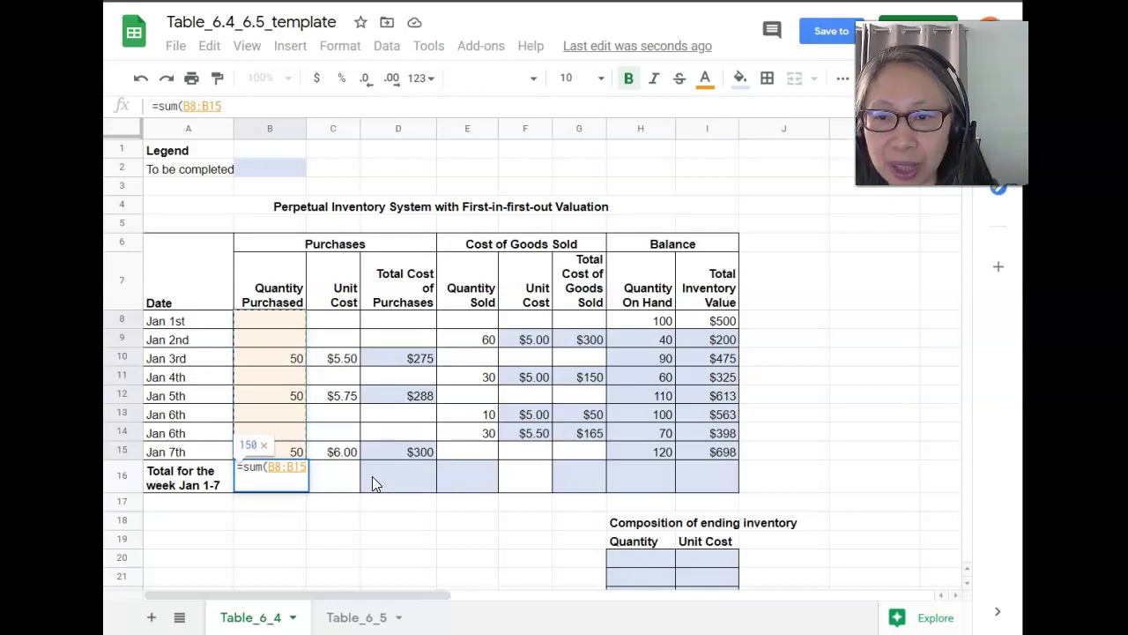
pyautogui.write(')')
pyautogui.press('Return')
pyautogui.press('Up')
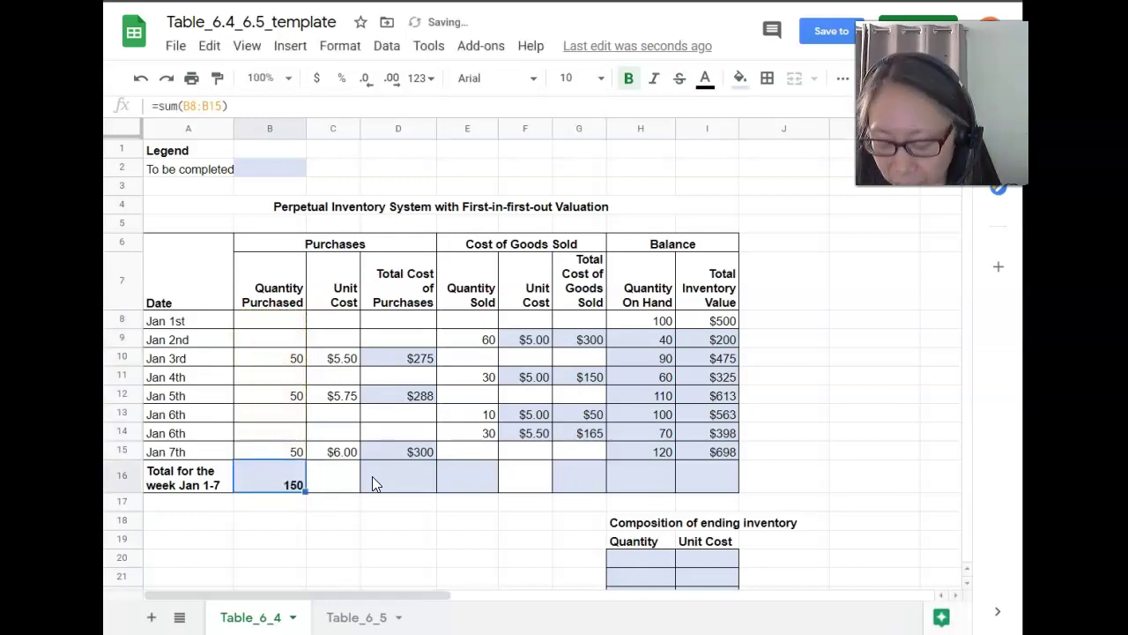
# - Total the cost of purchases for the week in D16 with the formula =sum(D8:D15)
pyautogui.click(372, 476)
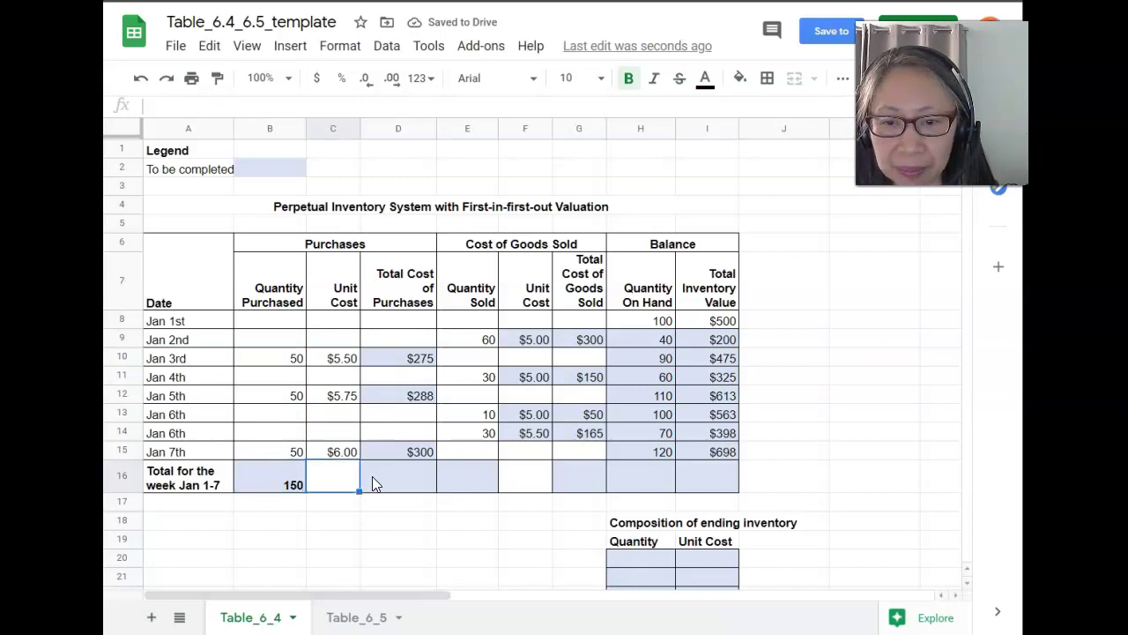
pyautogui.write('=sum(')
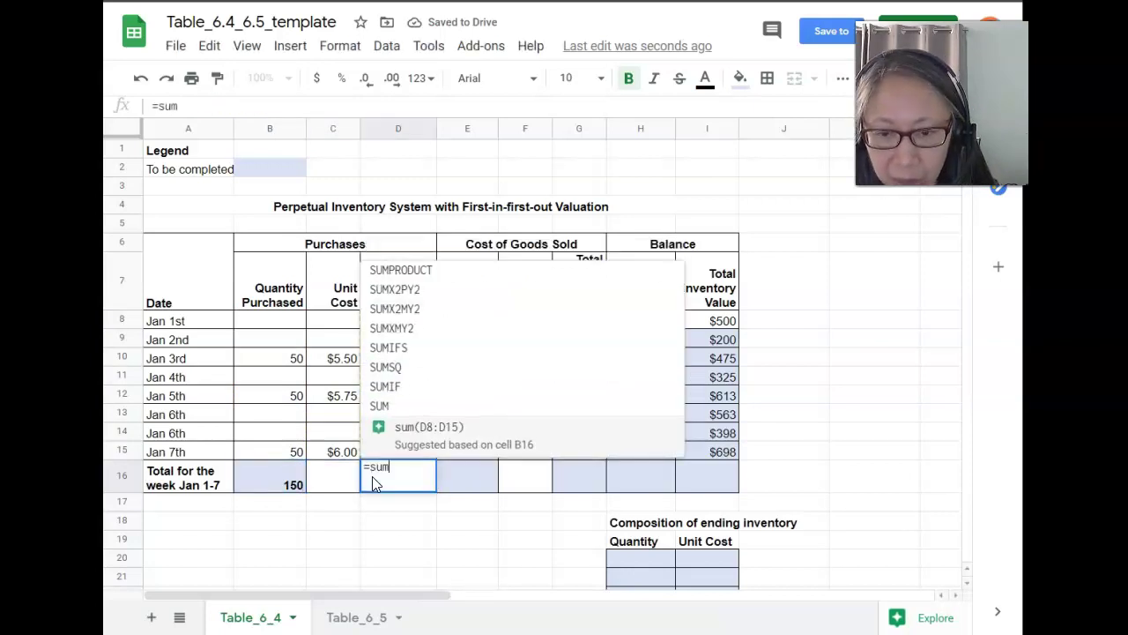
pyautogui.press('Up')
pyautogui.hotkey('shift', 'Up')
pyautogui.hotkey('shift', 'Up')
pyautogui.hotkey('shift', 'Up')
pyautogui.hotkey('shift', 'Up')
pyautogui.hotkey('shift', 'Up')
pyautogui.hotkey('shift', 'Up')
pyautogui.hotkey('shift', 'Up')
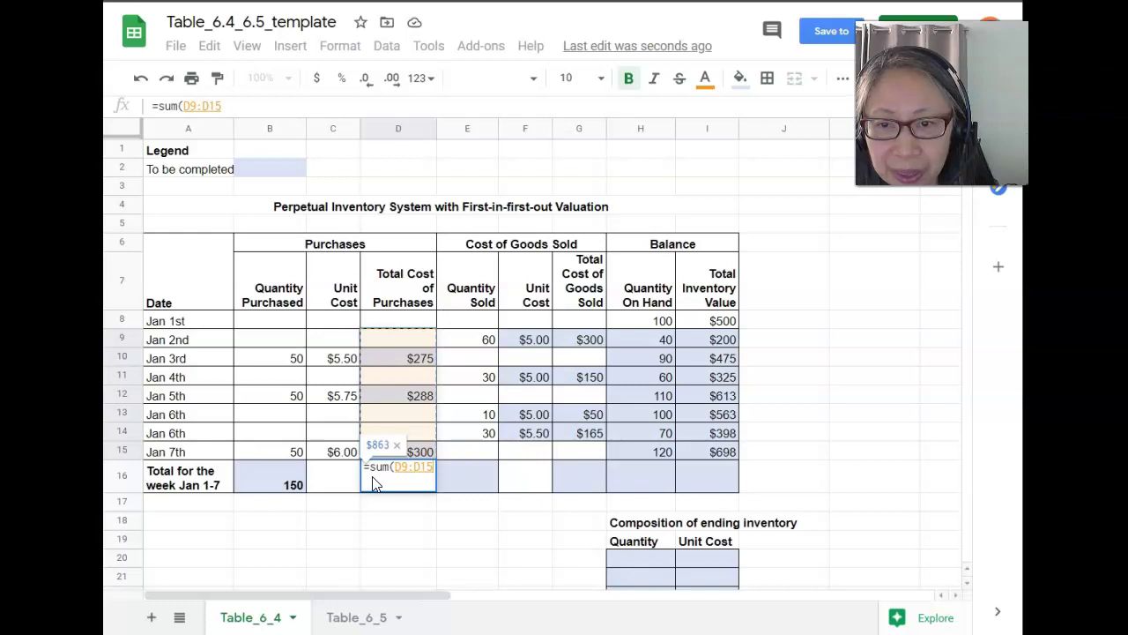
pyautogui.press('Return')
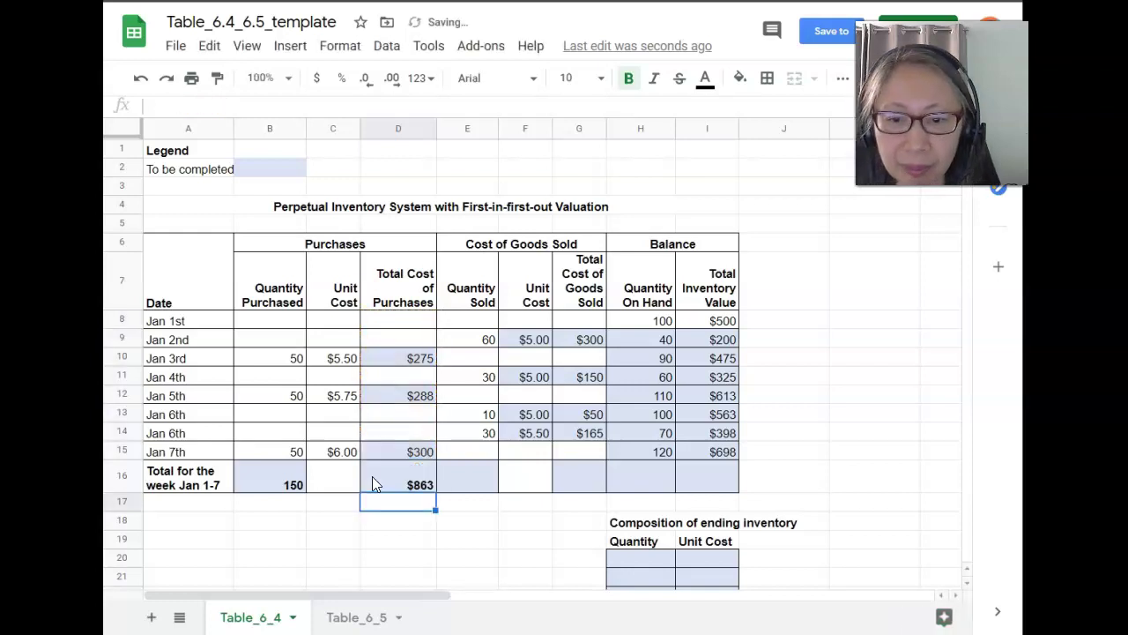
pyautogui.press('Up')
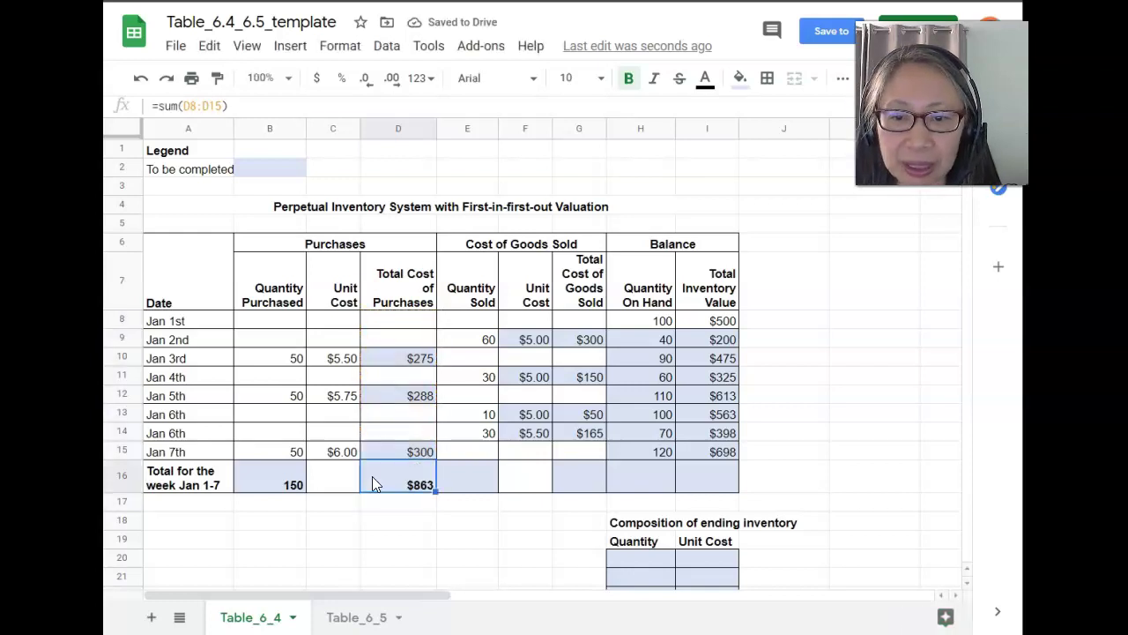
# - Copy the weekly purchase totals in B16:D16 to E16:G16 to total the quantity sold and cost of goods sold
pyautogui.press('Left')
pyautogui.press('Left')
pyautogui.hotkey('shift', 'Right')
pyautogui.hotkey('shift', 'Right')
pyautogui.hotkey('ctrl', 'c')
pyautogui.press('Right')
pyautogui.press('Right')
pyautogui.press('Right')
pyautogui.hotkey('ctrl', 'v')
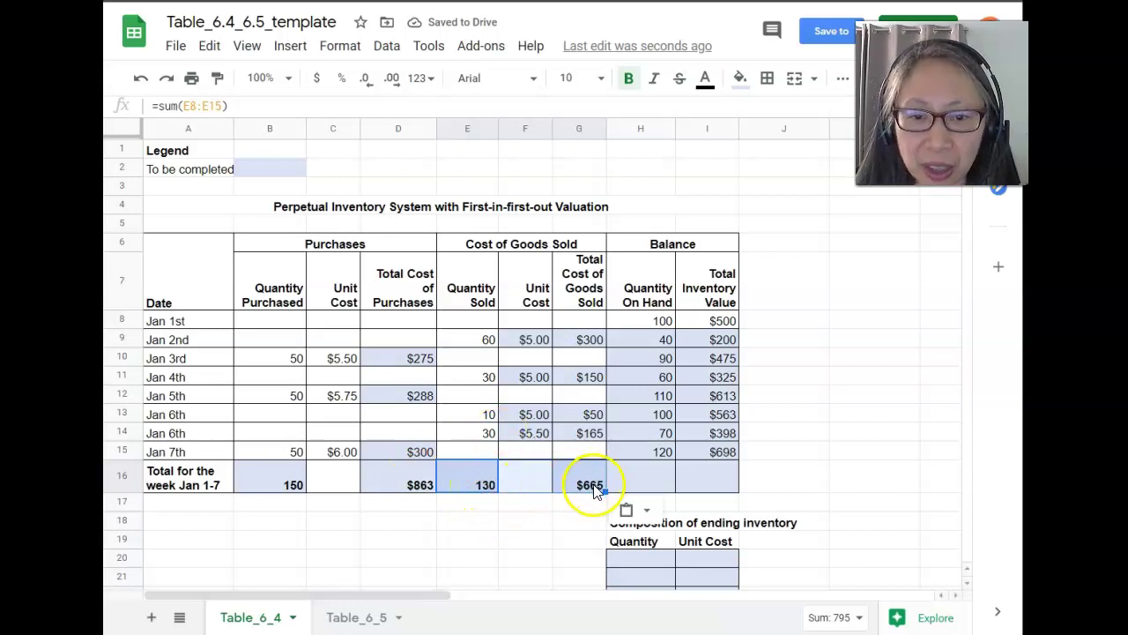
# - Carry the Jan 7th balances into the weekly total row with =H15 in H16 and =I15 in I16
pyautogui.click(659, 477)
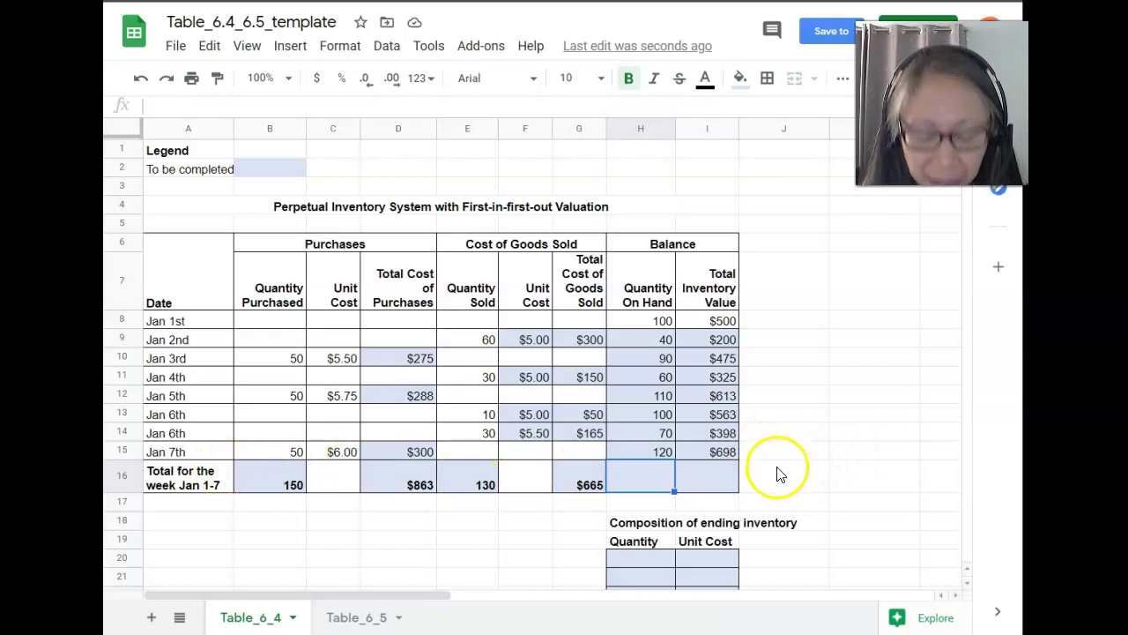
pyautogui.write('=')
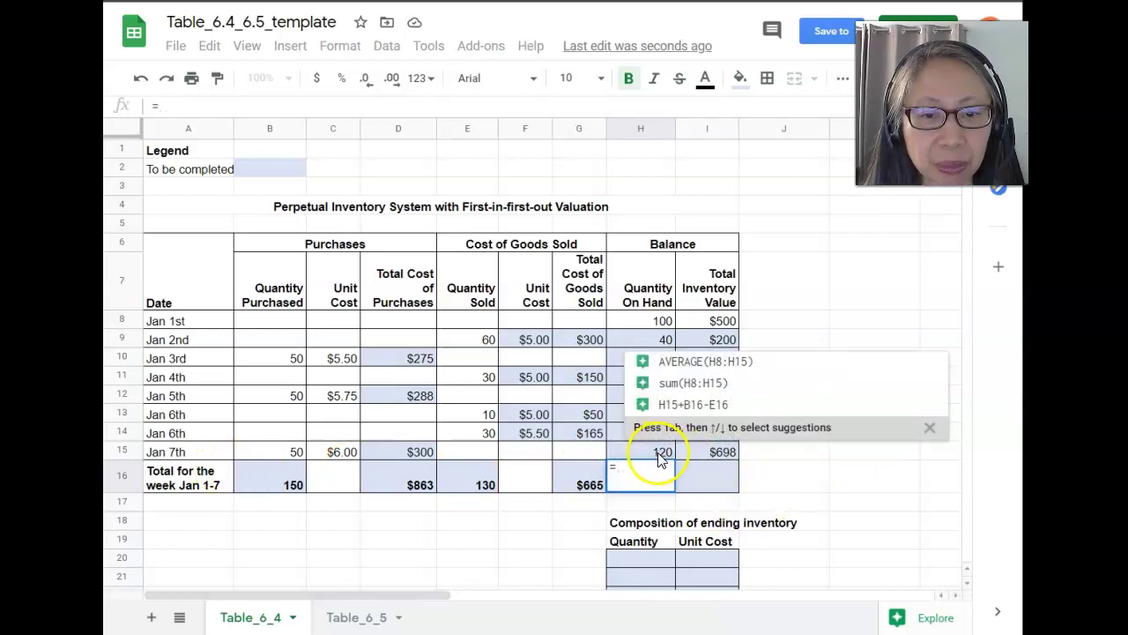
pyautogui.click(663, 450)
pyautogui.press('Return')
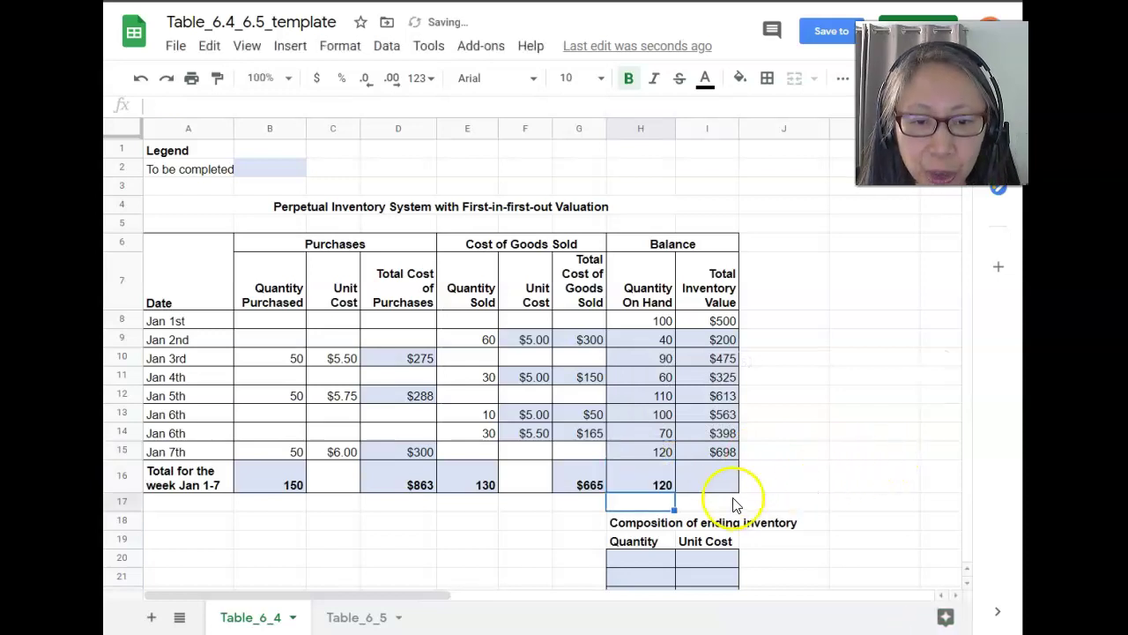
pyautogui.click(721, 482)
pyautogui.write('=')
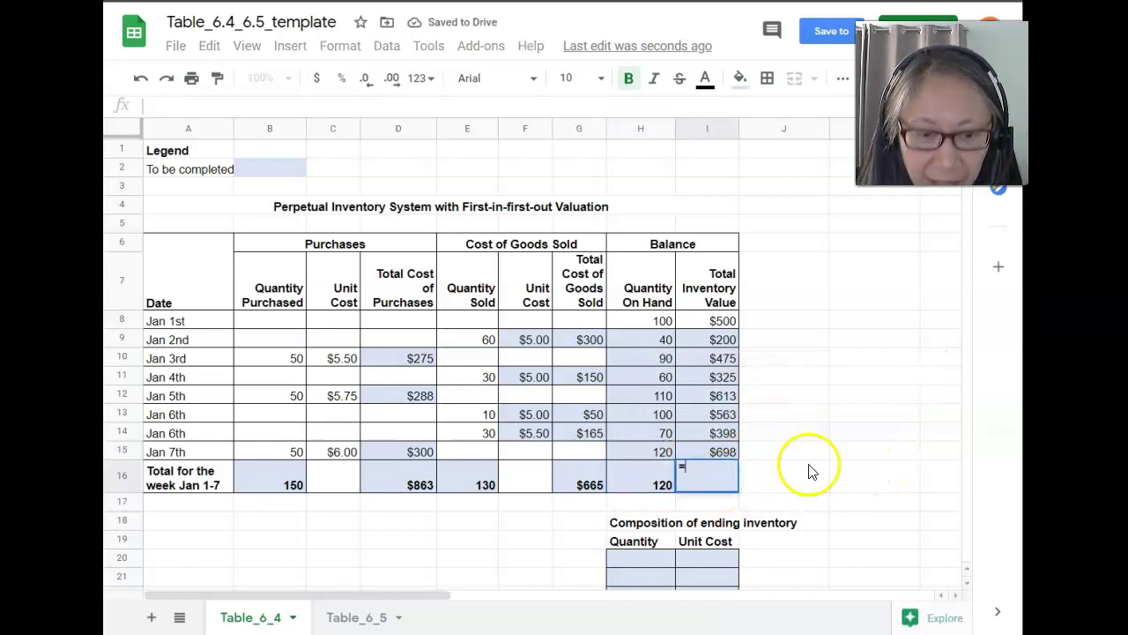
pyautogui.click(723, 451)
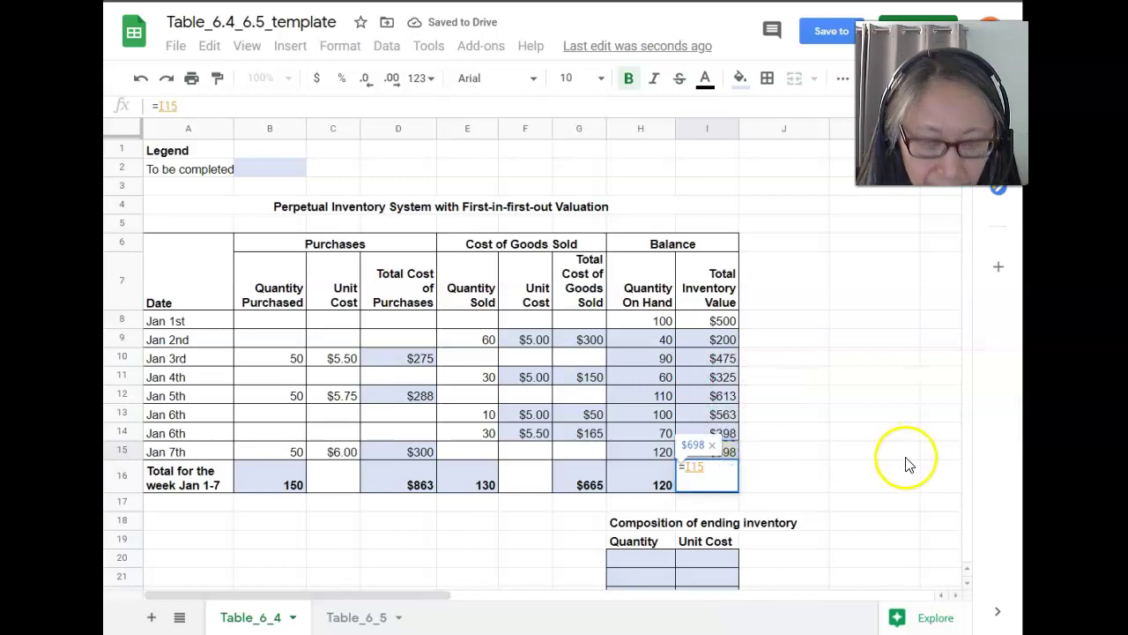
pyautogui.press('Return')
pyautogui.click(725, 479)
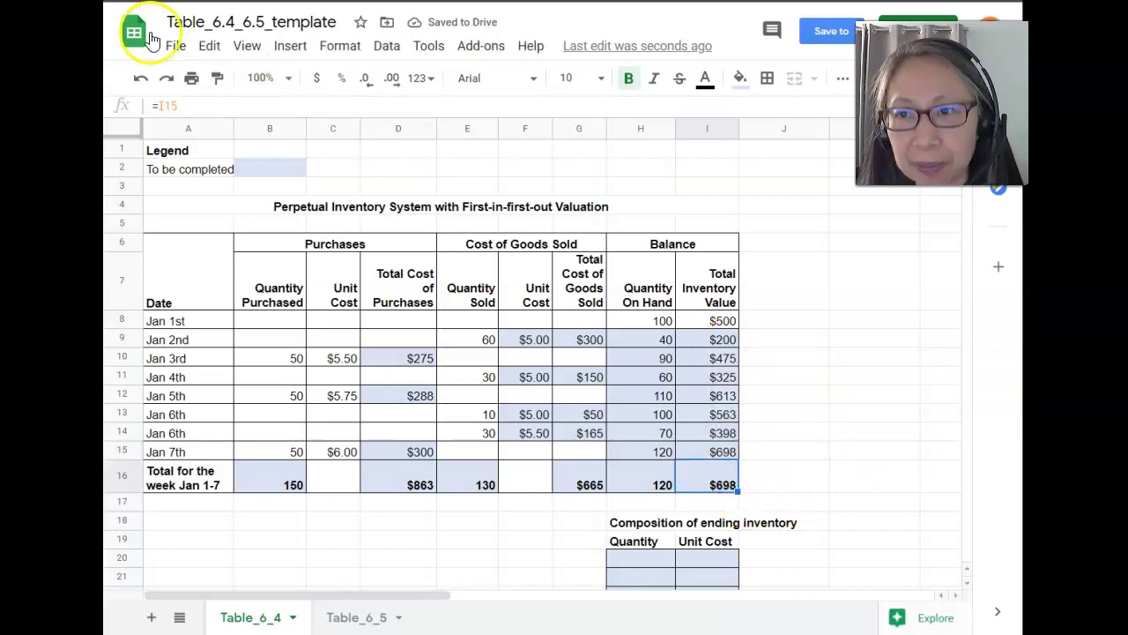
# - Enter a quantity of 20 at a unit cost of $5.50 in the first row of the ending inventory composition, H20:I20
pyautogui.scroll(-2, 853, 414)
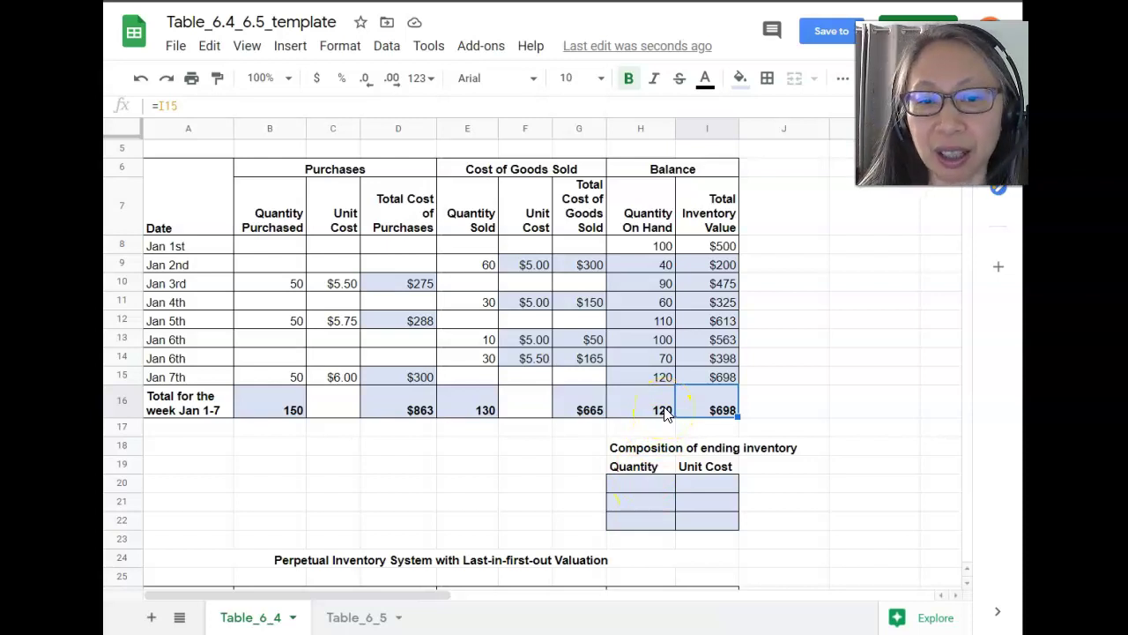
pyautogui.click(646, 484)
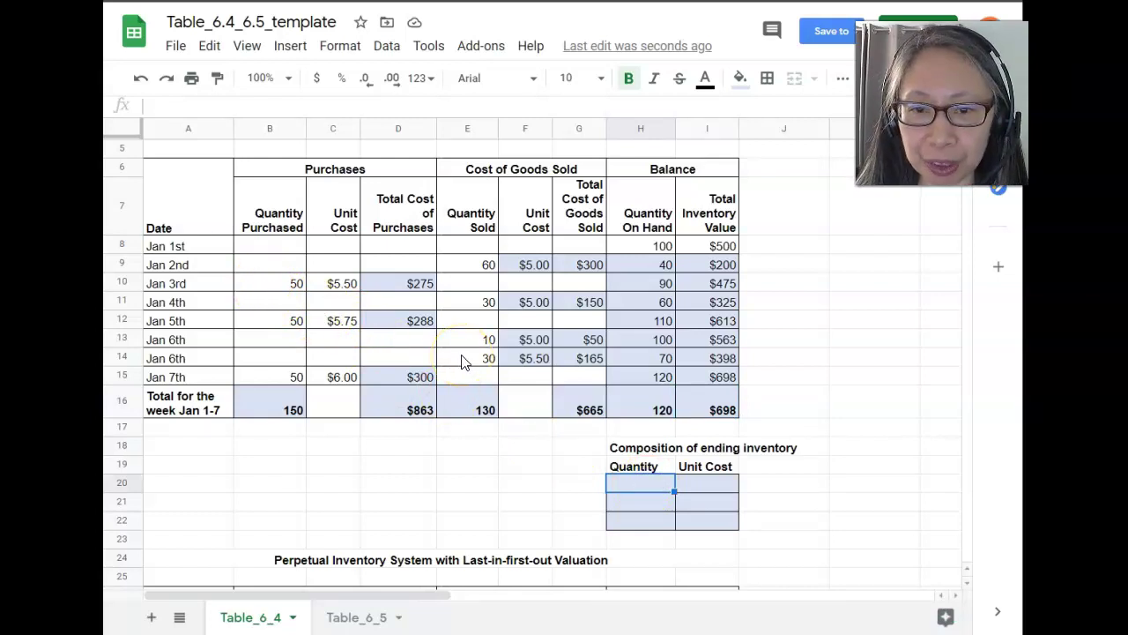
pyautogui.write('20')
pyautogui.press('Tab')
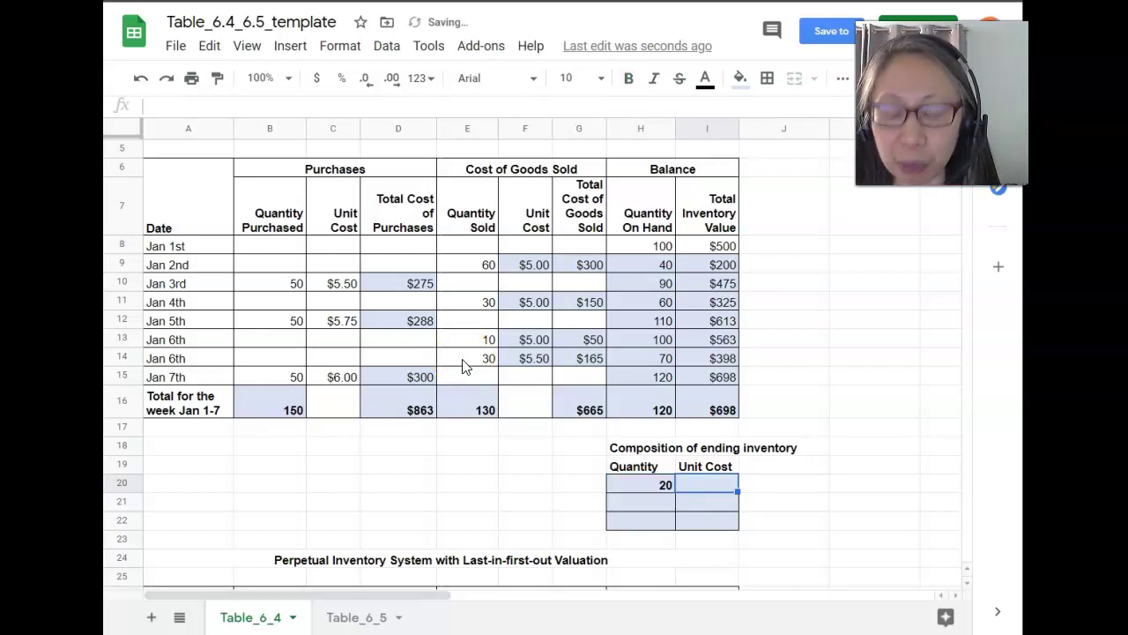
pyautogui.write('$5.5')
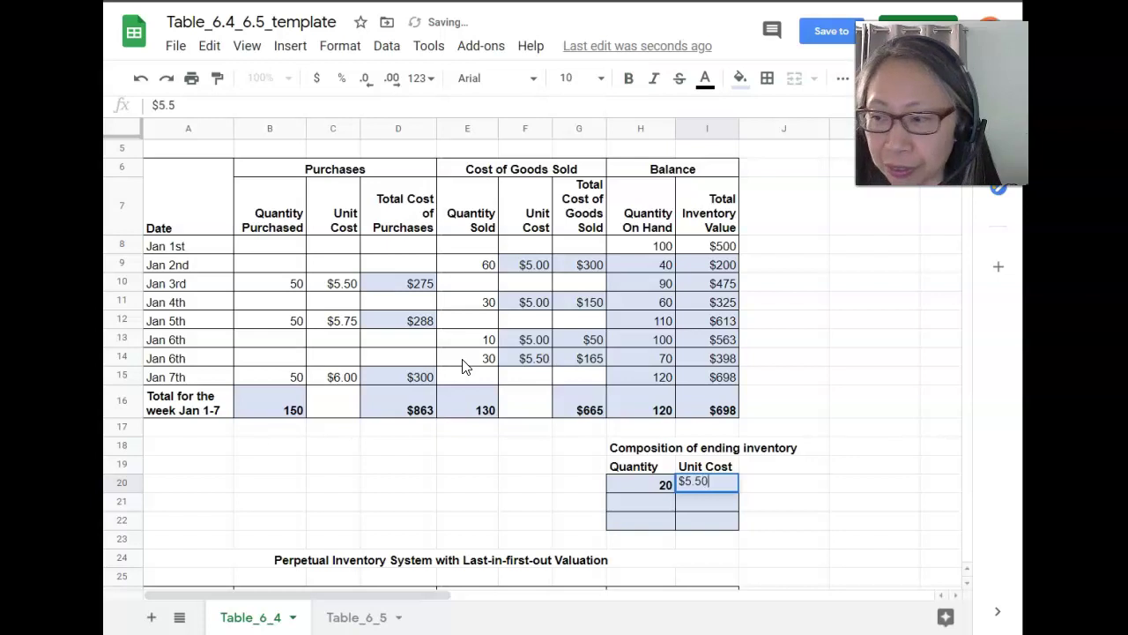
pyautogui.write('0')
pyautogui.press('Return')
# - Enter a quantity of 50 at a unit cost of $5.75 in the second composition row, H21:I21
pyautogui.press('Left')
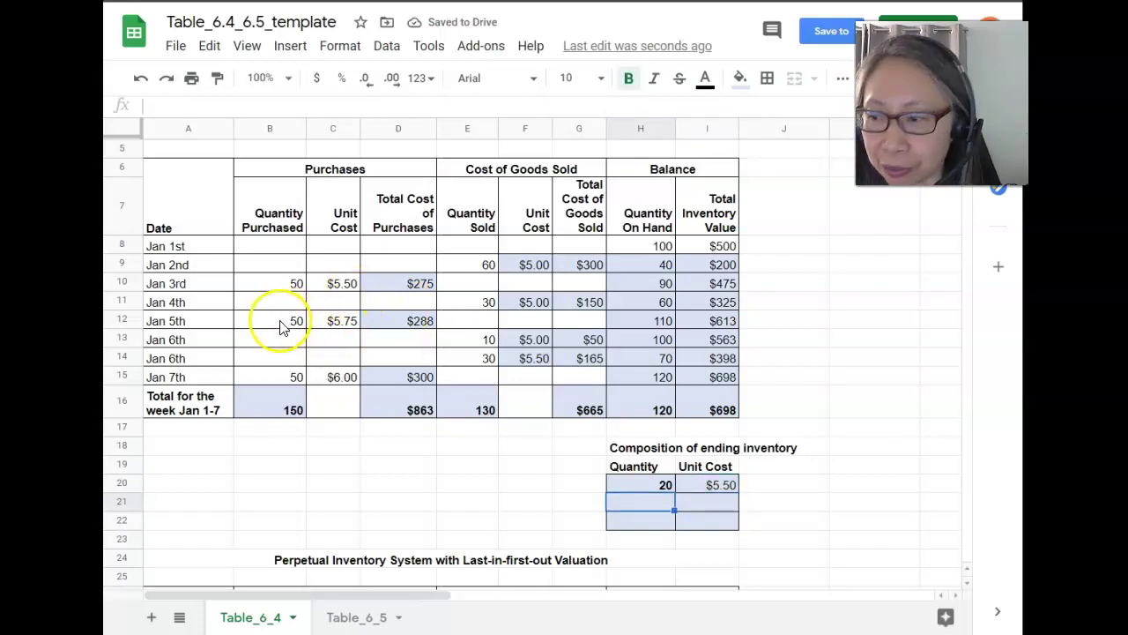
pyautogui.write('50')
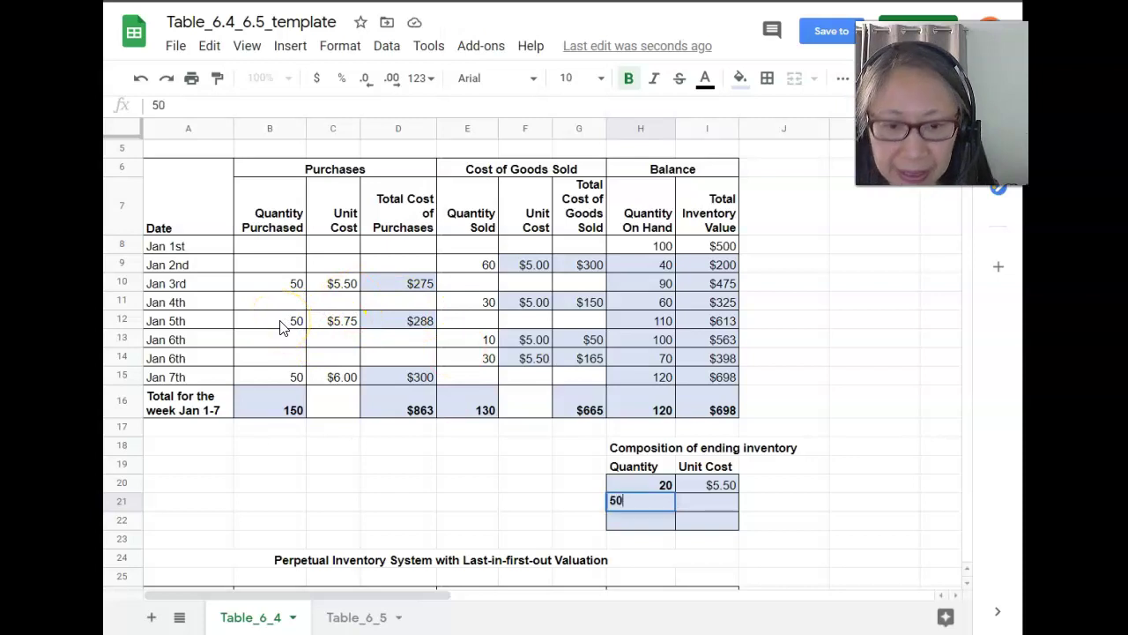
pyautogui.press('Tab')
pyautogui.write('$5.75')
pyautogui.press('Return')
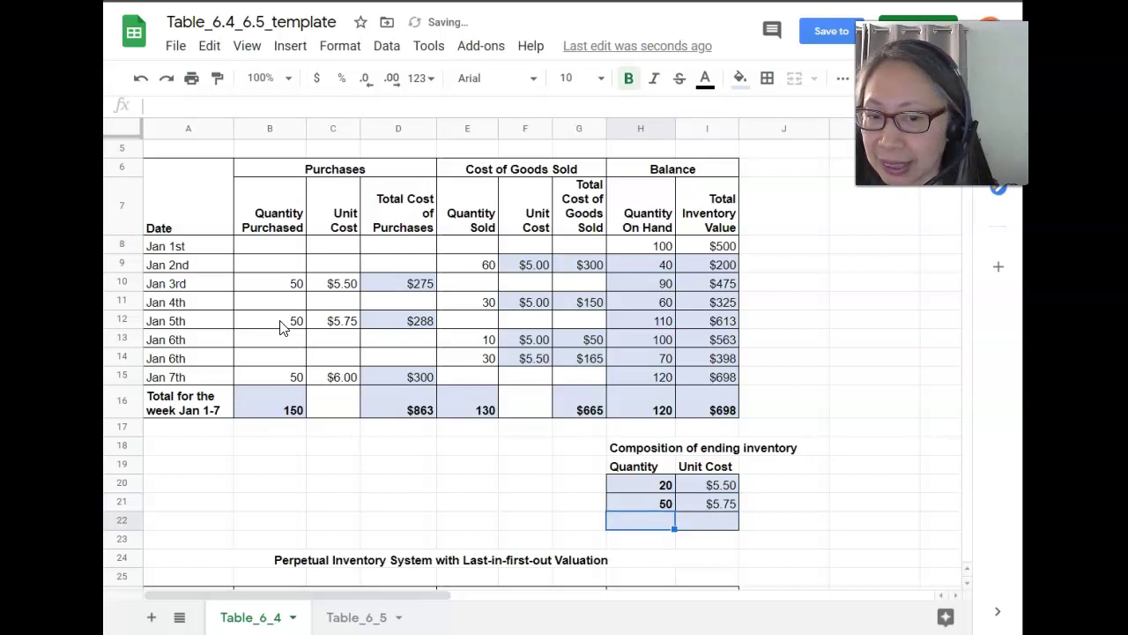
# - Enter a quantity of 50 at a unit cost of $6 in the third composition row, H22:I22
pyautogui.write('5')
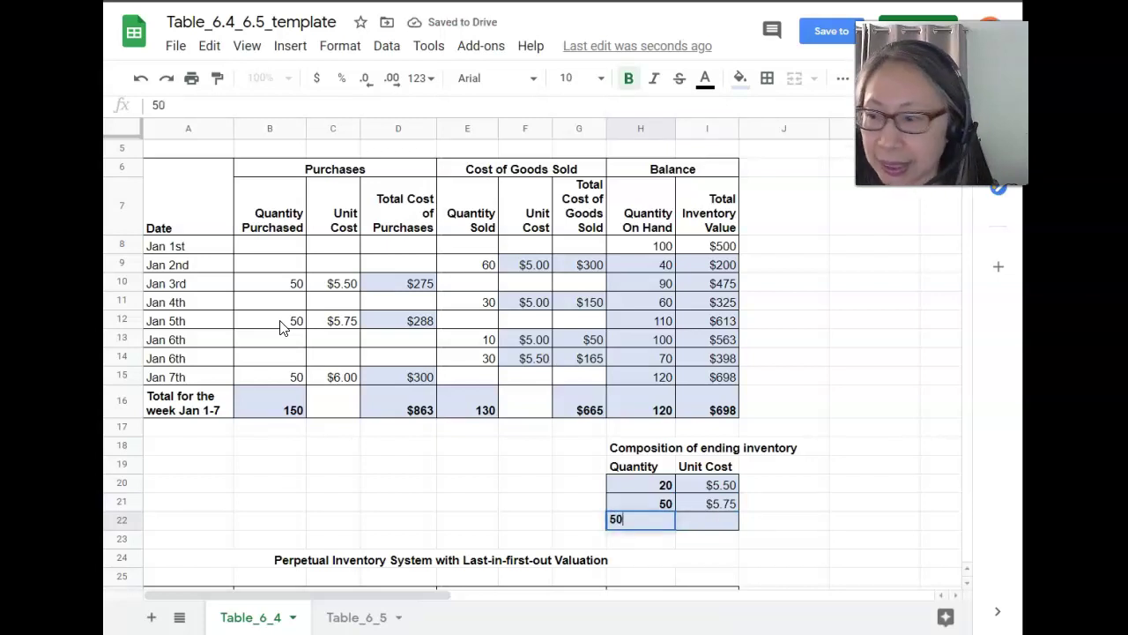
pyautogui.write('0')
pyautogui.press('Tab')
pyautogui.write('$')
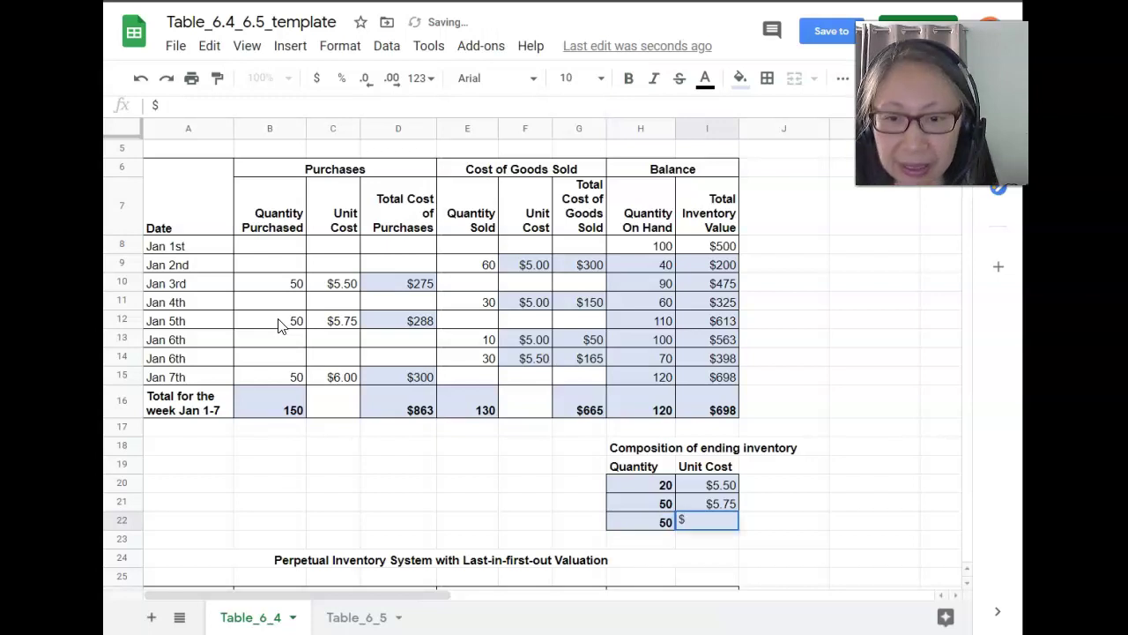
pyautogui.write('6')
pyautogui.press('Return')
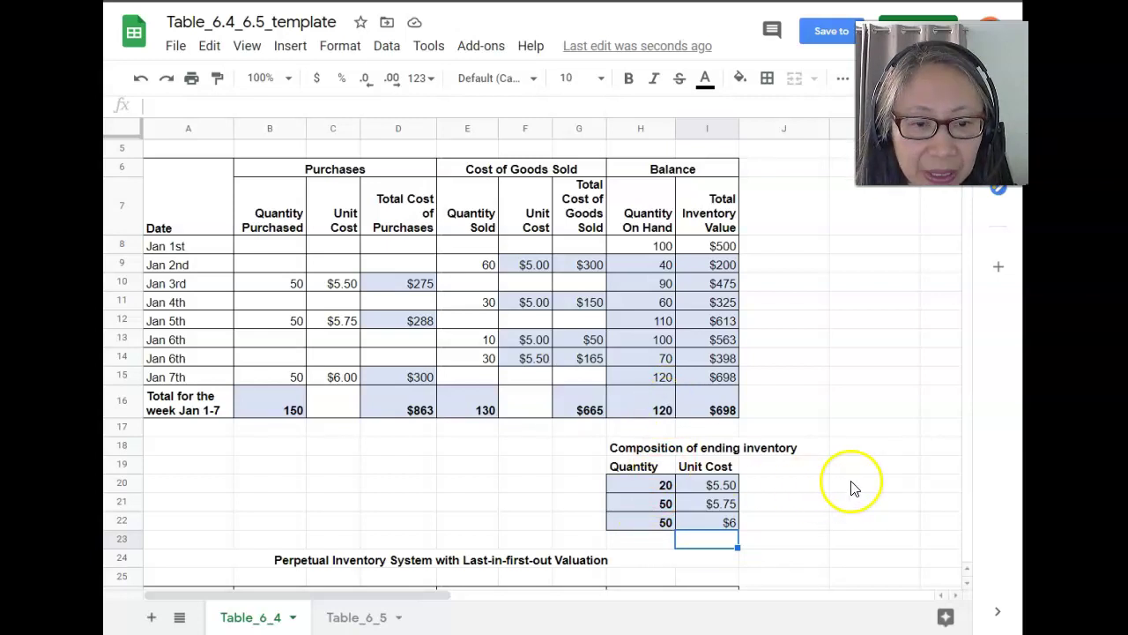
# - Calculate the value of each ending inventory layer with =I20*H20 in J20 and copy the formula through J22
pyautogui.click(806, 485)
pyautogui.write('=')
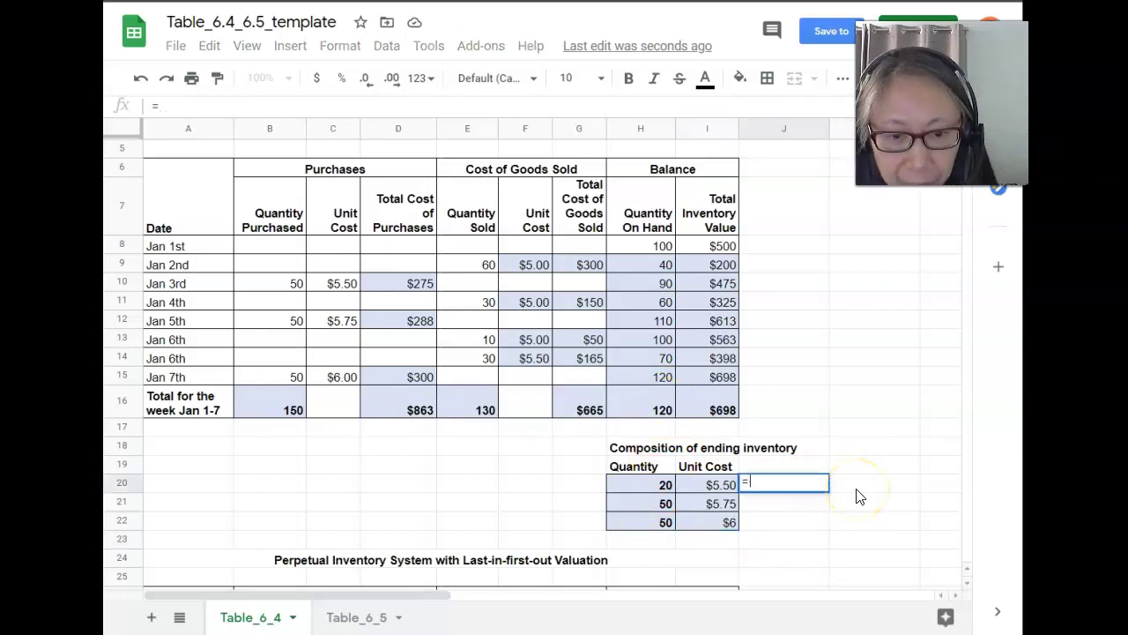
pyautogui.write('I20*H20')
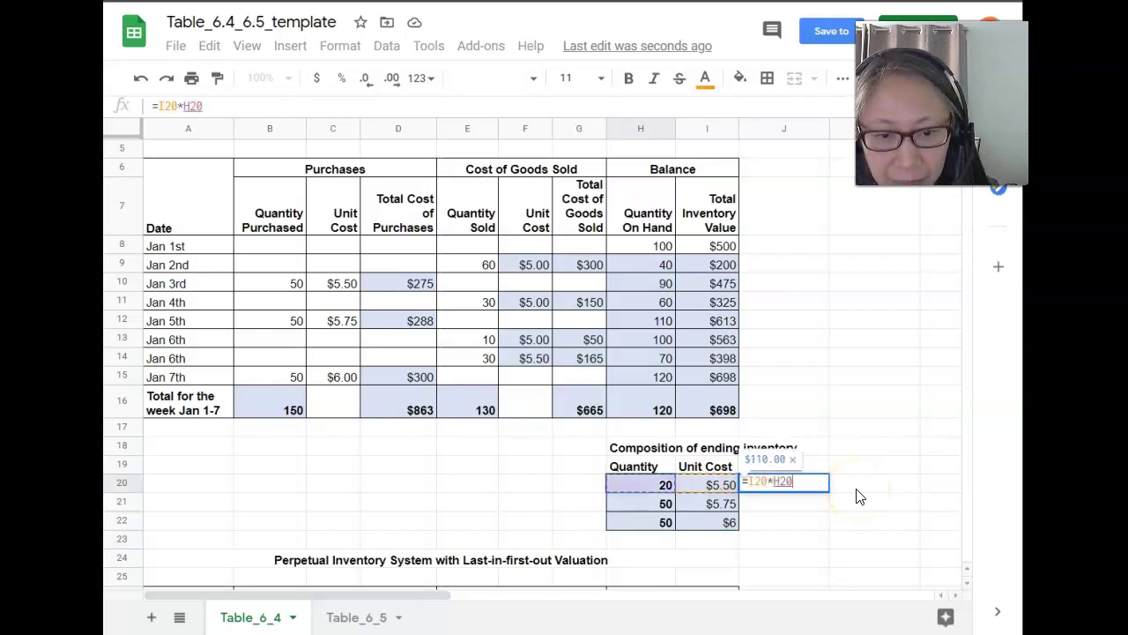
pyautogui.press('Return')
pyautogui.press('Up')
pyautogui.hotkey('ctrl', 'c')
pyautogui.hotkey('shift', 'Down')
pyautogui.hotkey('shift', 'Down')
pyautogui.hotkey('ctrl', 'v')
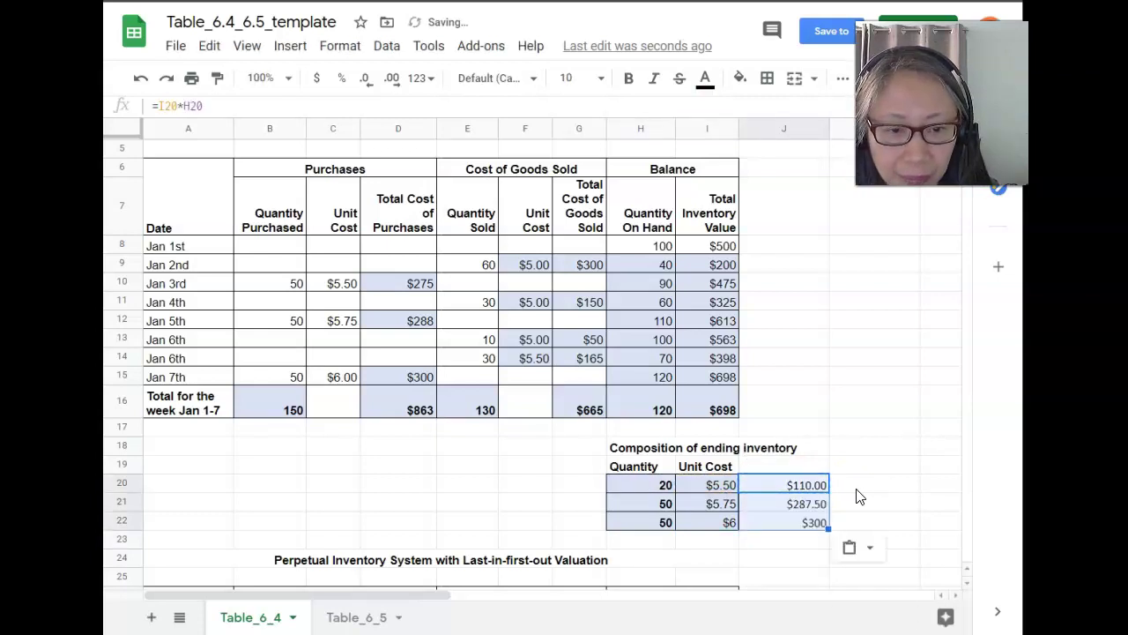
# - Total the ending inventory layer values in J23 with the formula =sum(J20:J22)
pyautogui.press('Down')
pyautogui.write('=sum(')
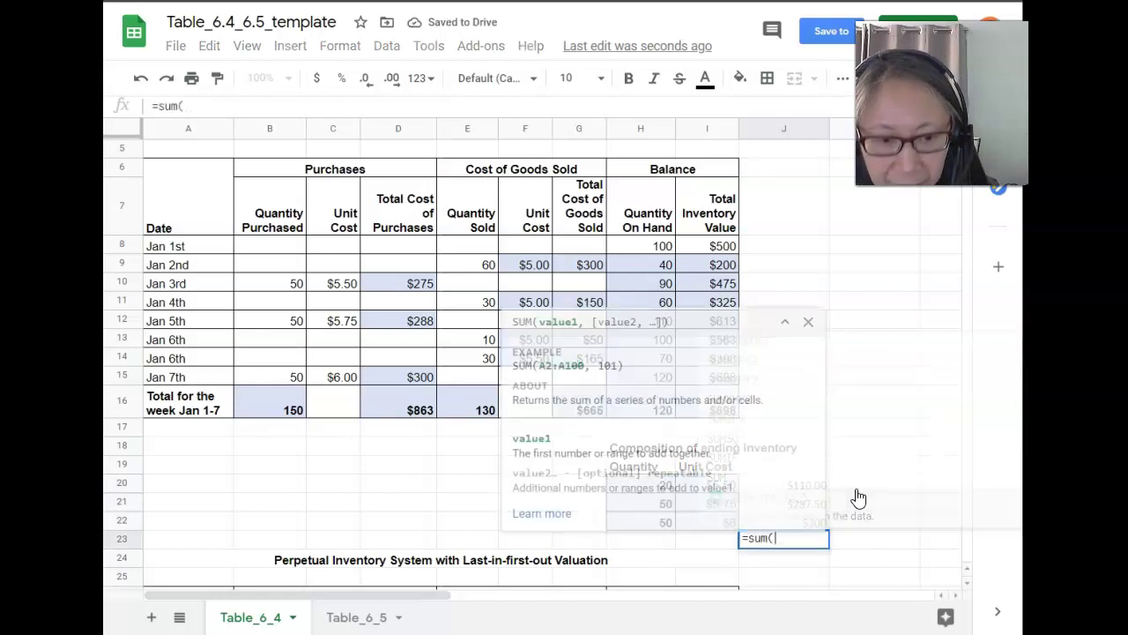
pyautogui.press('Up')
pyautogui.hotkey('shift', 'Up')
pyautogui.hotkey('shift', 'Up')
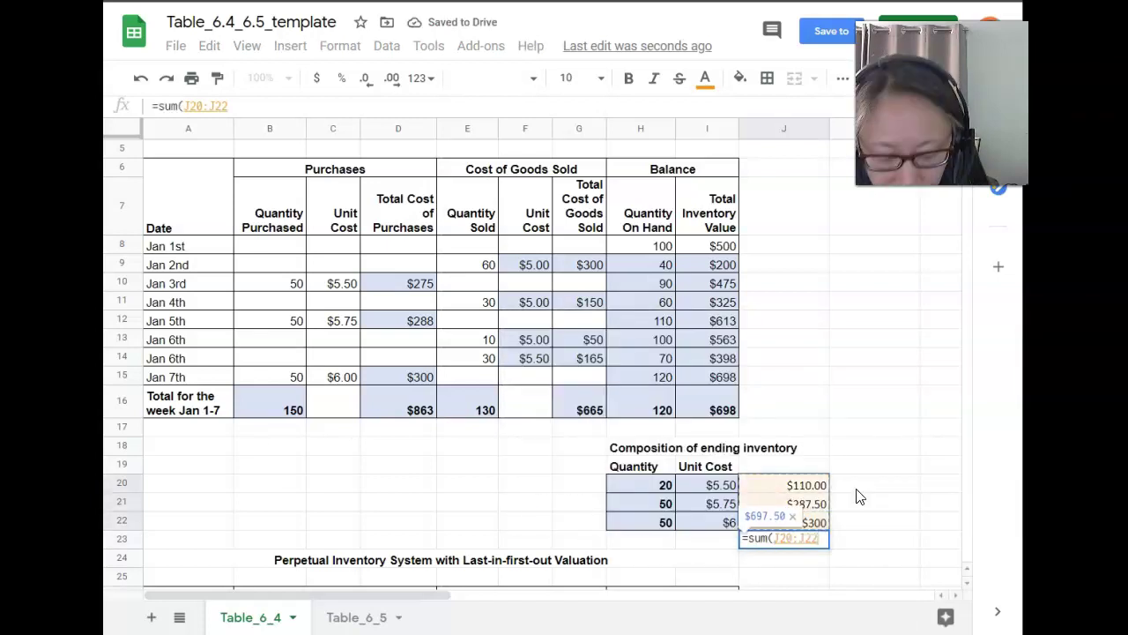
pyautogui.write(')')
pyautogui.press('Return')
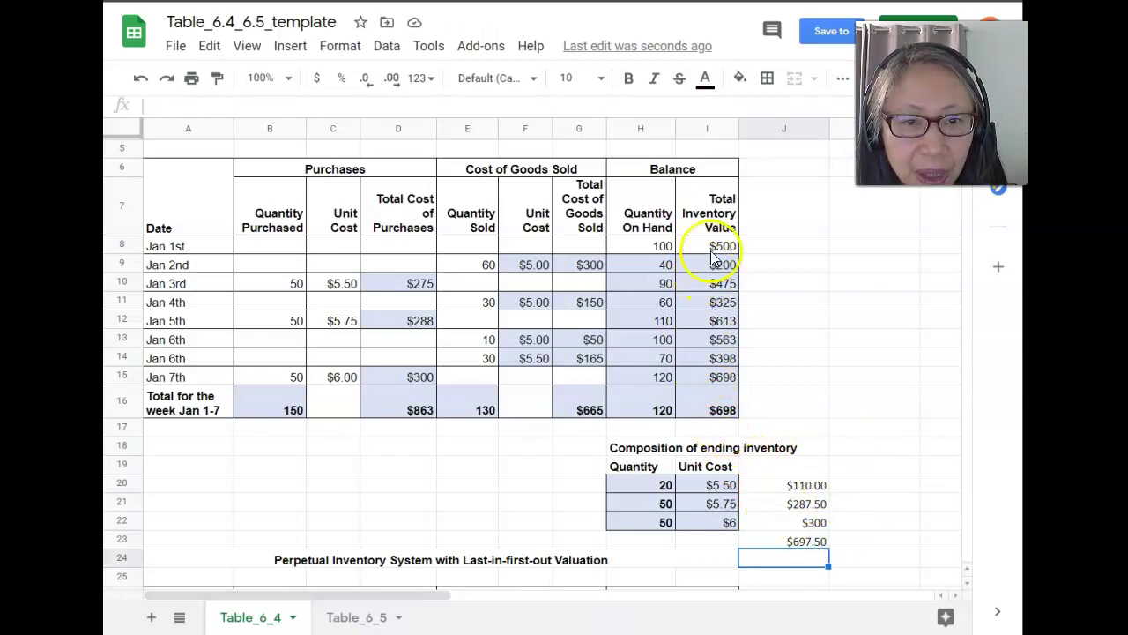
# - Show the total inventory values in I8:I16 with two decimal places and compare them with the composition total in J23
pyautogui.moveTo(715, 245); pyautogui.dragTo(712, 399)
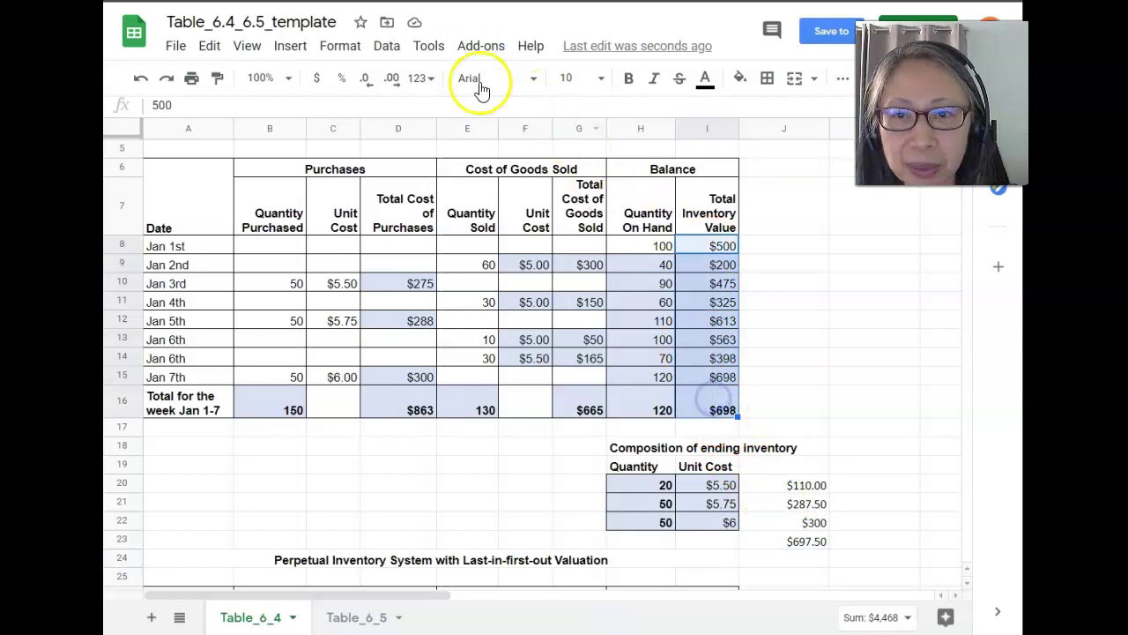
pyautogui.click(392, 84)
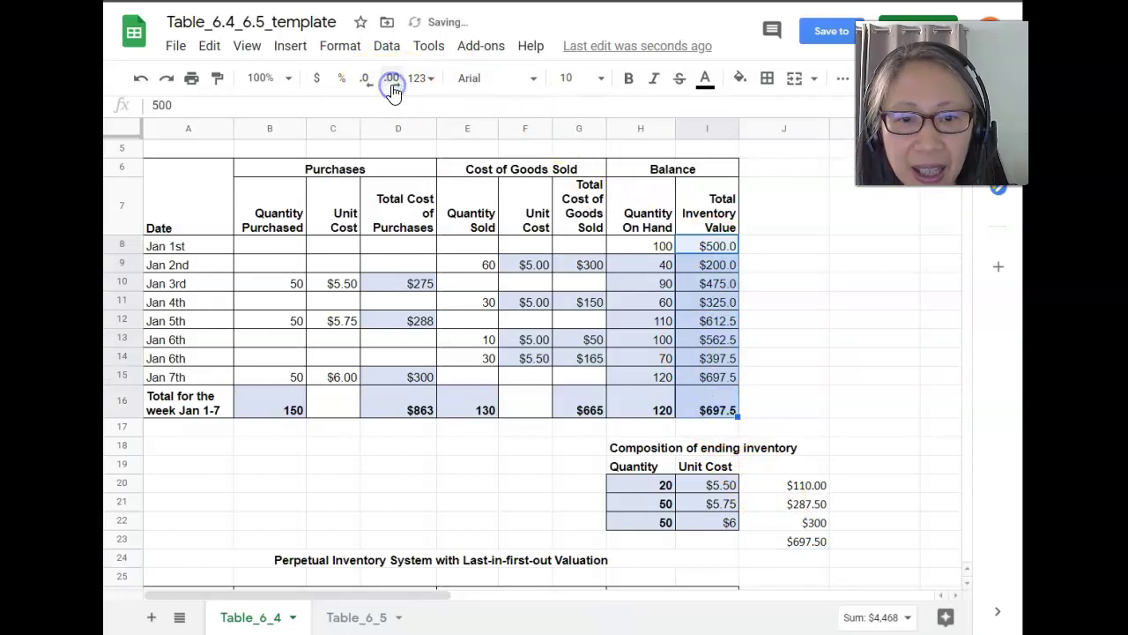
pyautogui.click(392, 83)
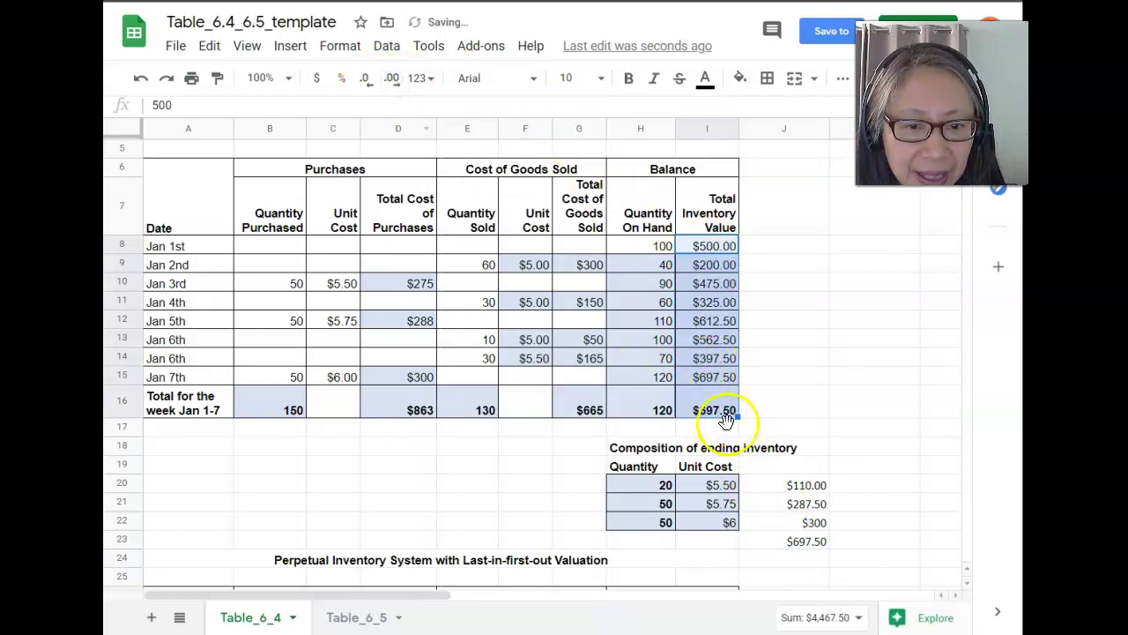
pyautogui.click(806, 541)
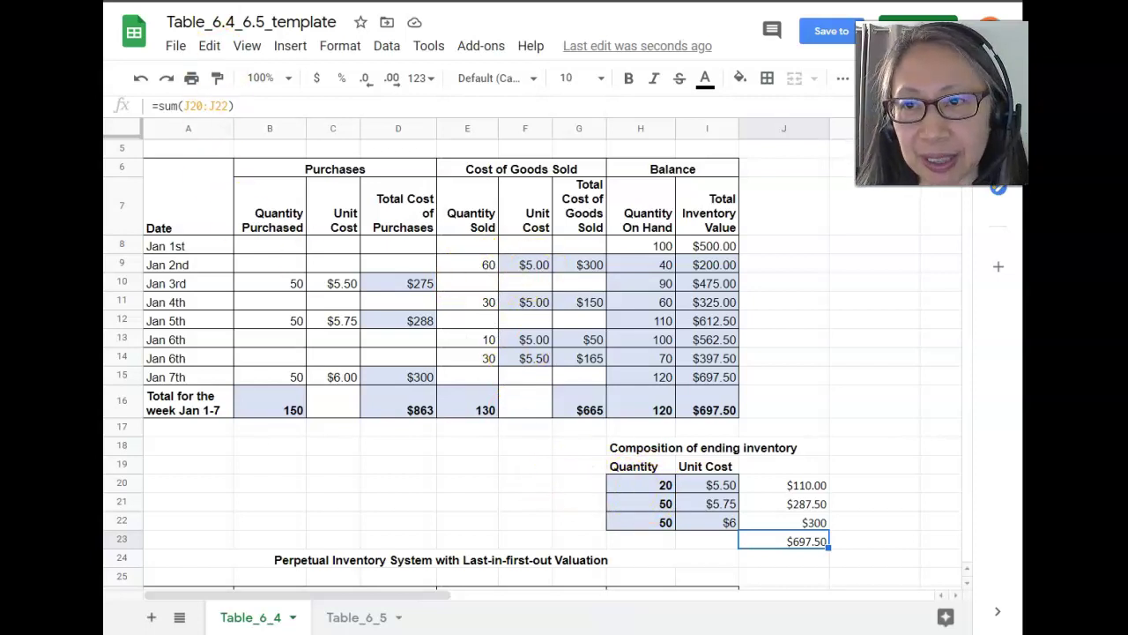
# - In the last-in-first-out table, check the Jan 2nd quantity-on-hand formula and enter a unit cost of $5 for that day's sale in F29
pyautogui.scroll(-5, 366, 372)
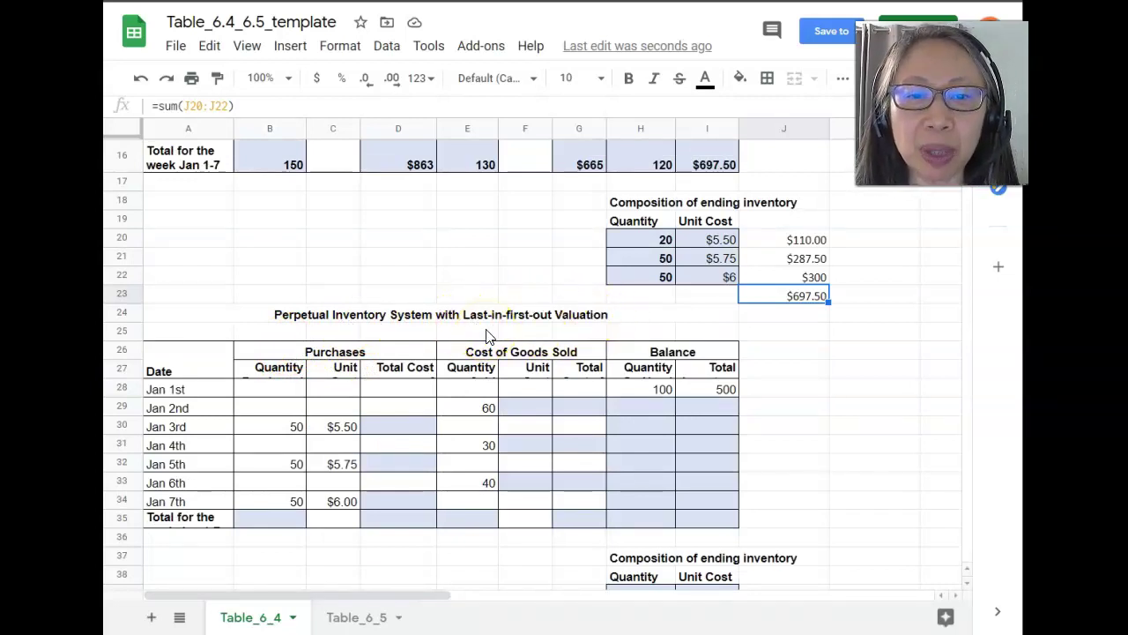
pyautogui.scroll(5, 487, 336)
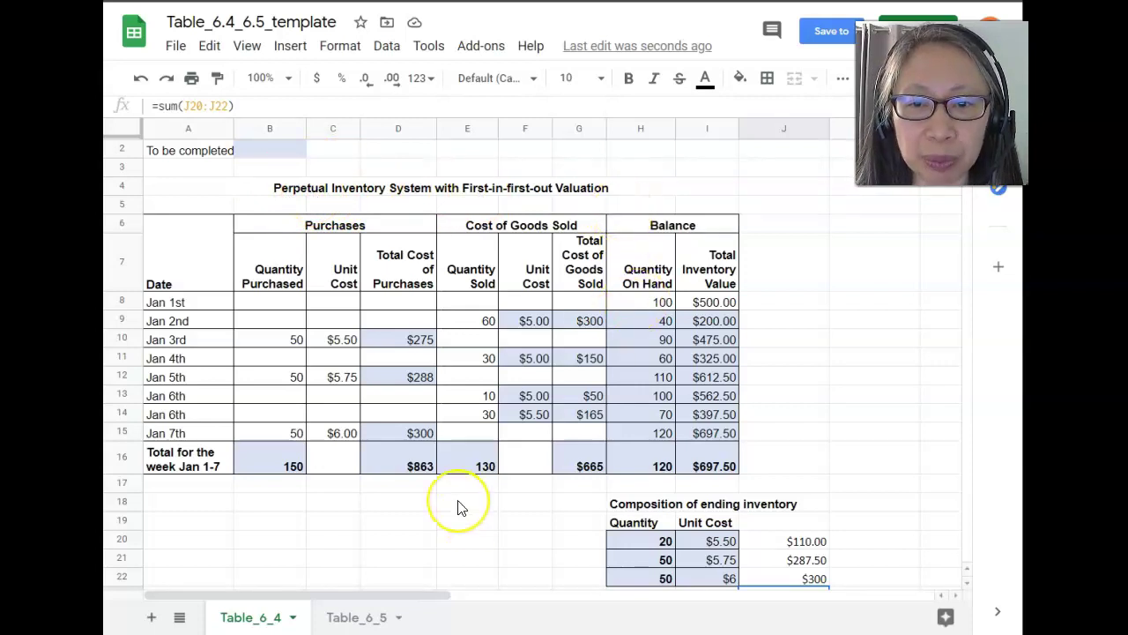
pyautogui.scroll(-5, 458, 508)
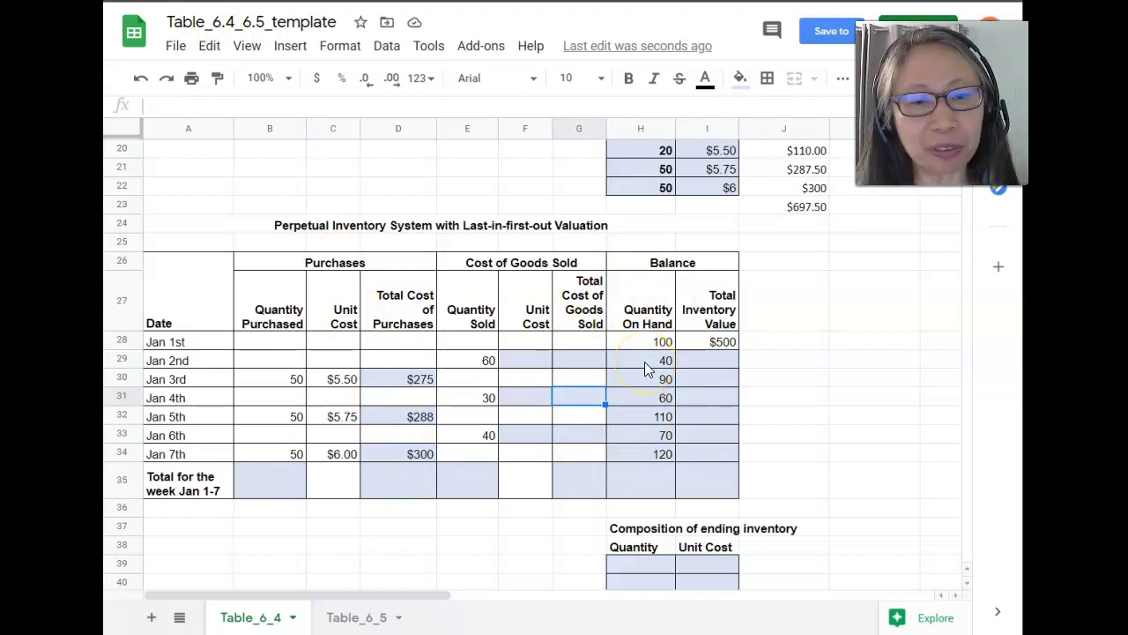
pyautogui.click(644, 361)
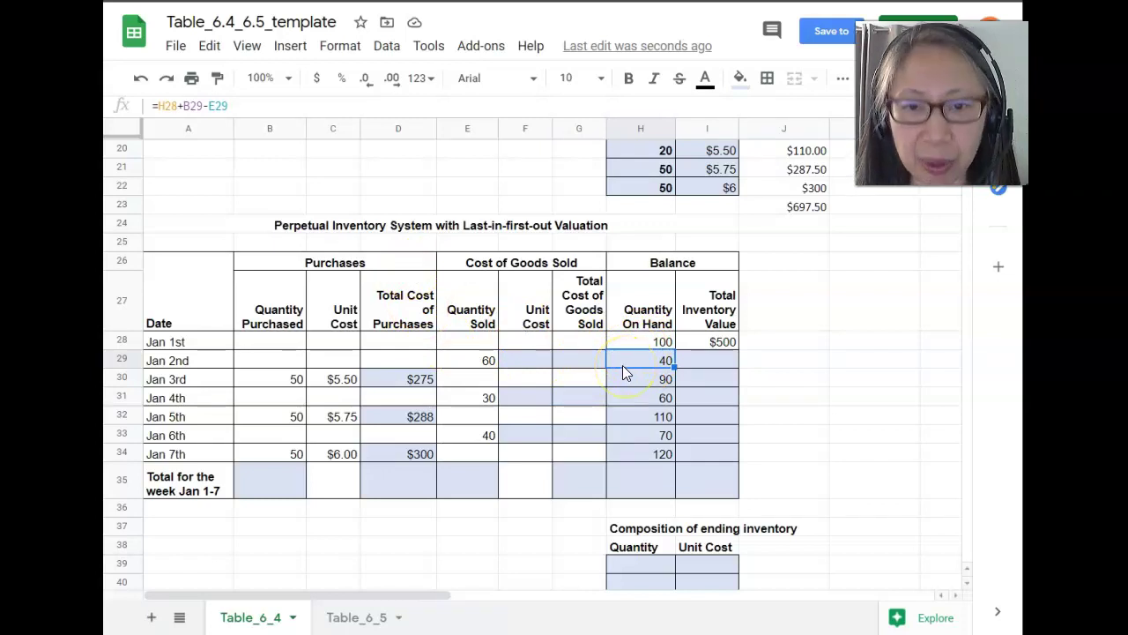
pyautogui.click(520, 368)
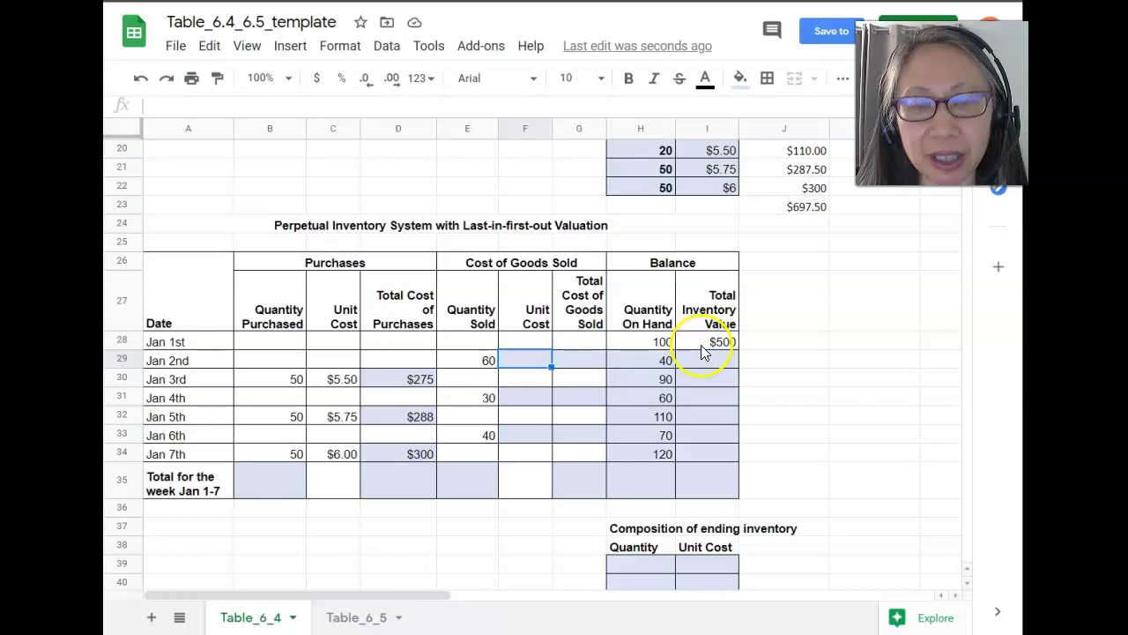
pyautogui.write('$5')
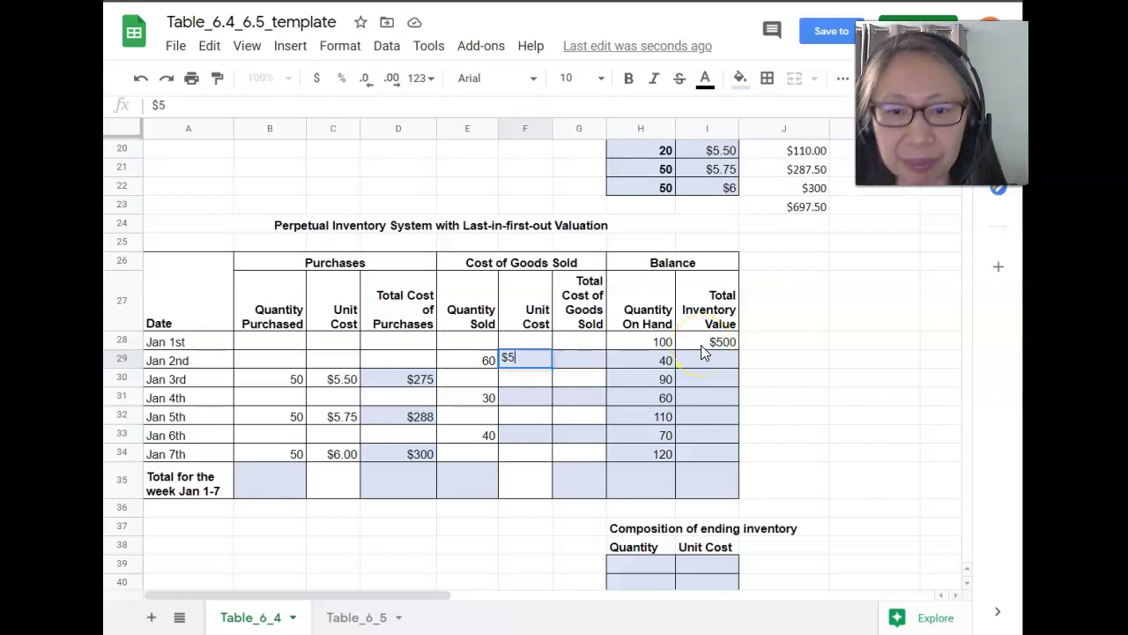
pyautogui.press('Return')
# - Enter a unit cost of $5.5 for the Jan 4th sale in F31 of the last-in-first-out table
pyautogui.click(518, 398)
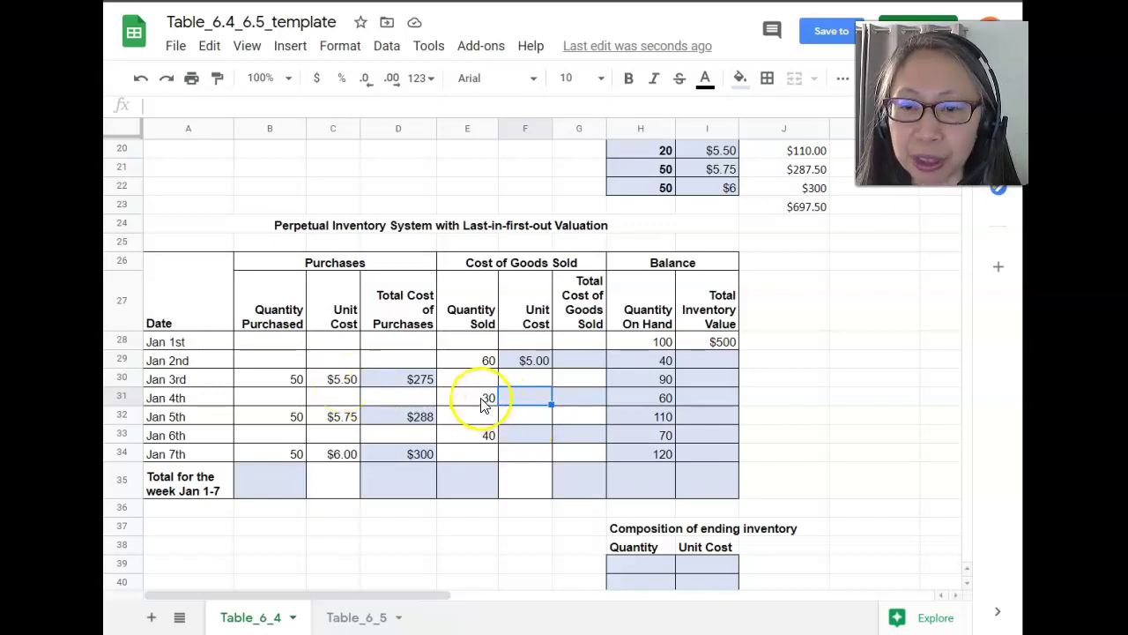
pyautogui.write('$5.5')
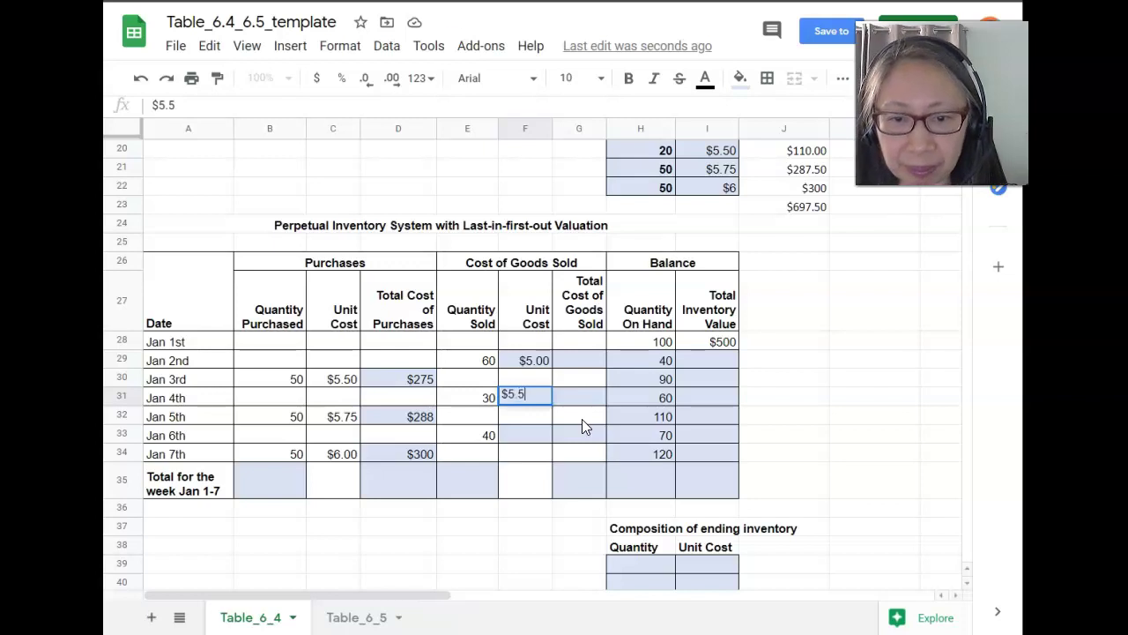
pyautogui.press('Return')
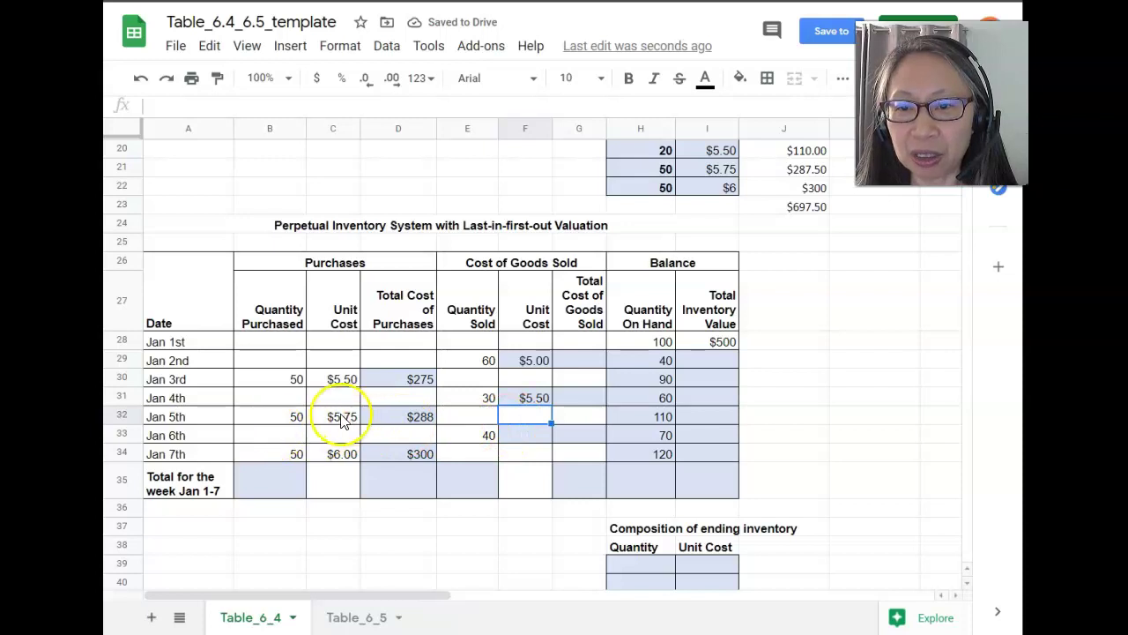
# - Enter a unit cost of $5.75 for the Jan 6th sale in F33 and calculate the Jan 2nd cost of goods sold in G29 with =F29*E29
pyautogui.click(535, 438)
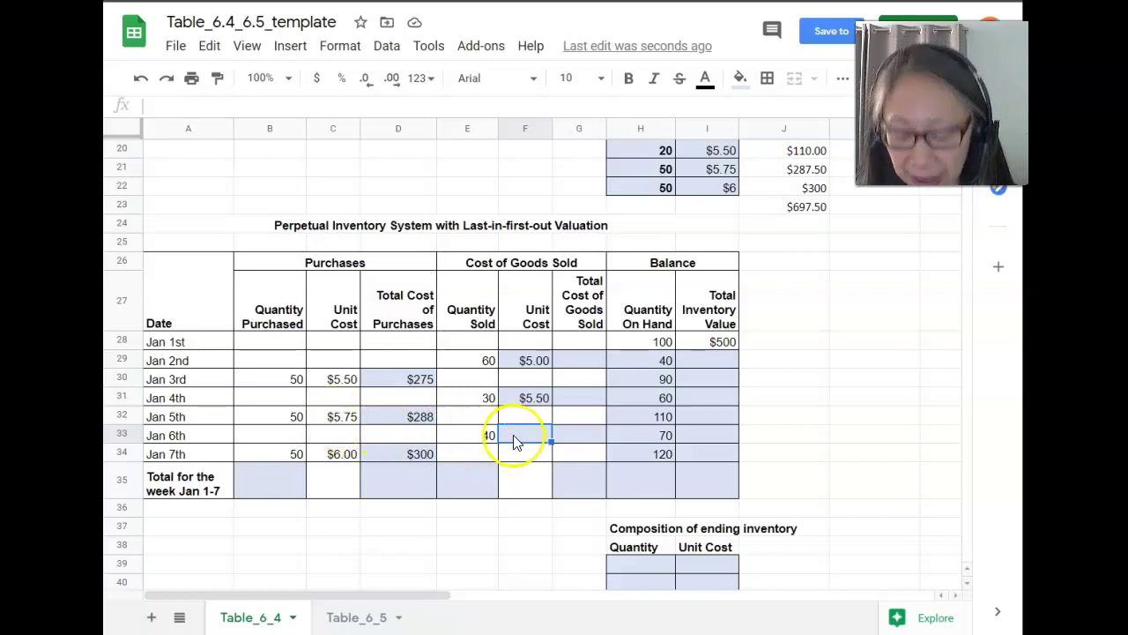
pyautogui.write('$5.75')
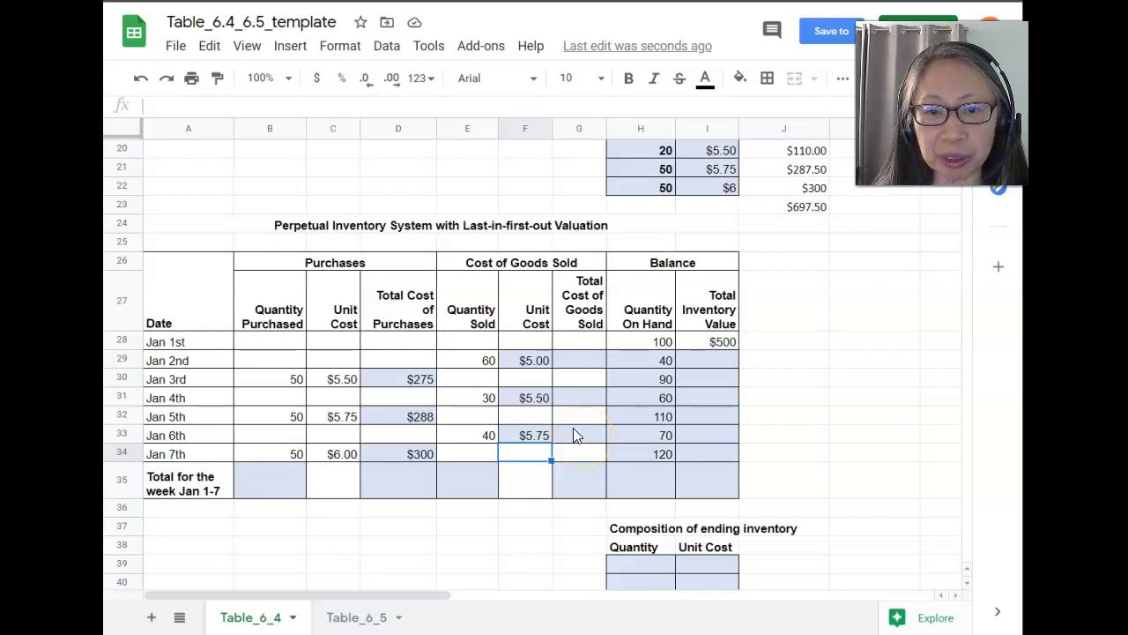
pyautogui.click(587, 368)
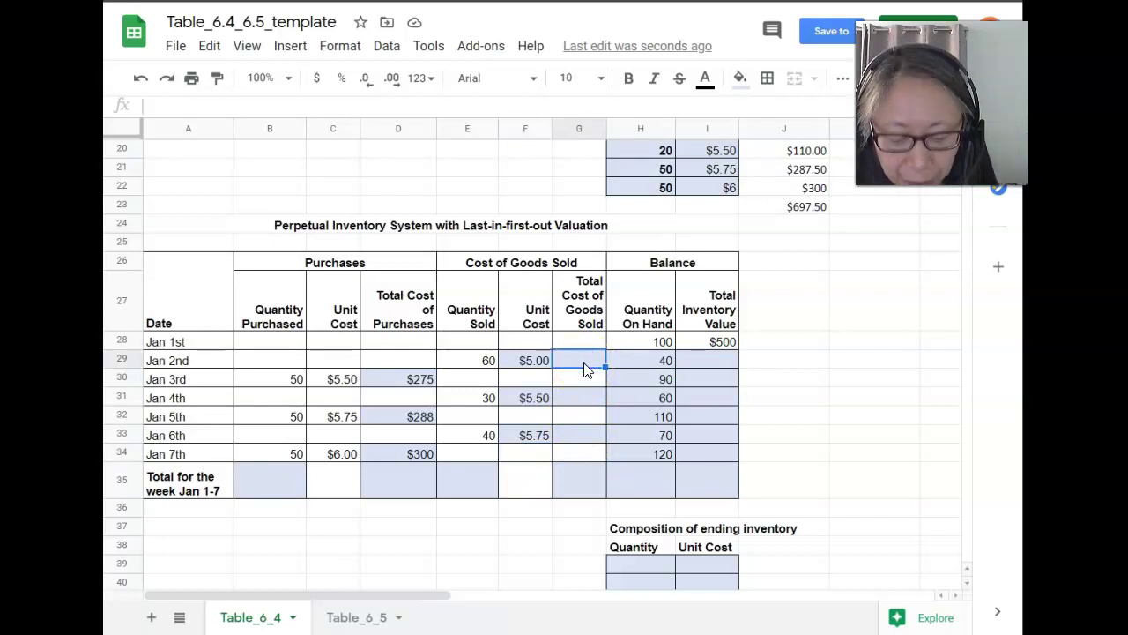
pyautogui.write('=F29*E29')
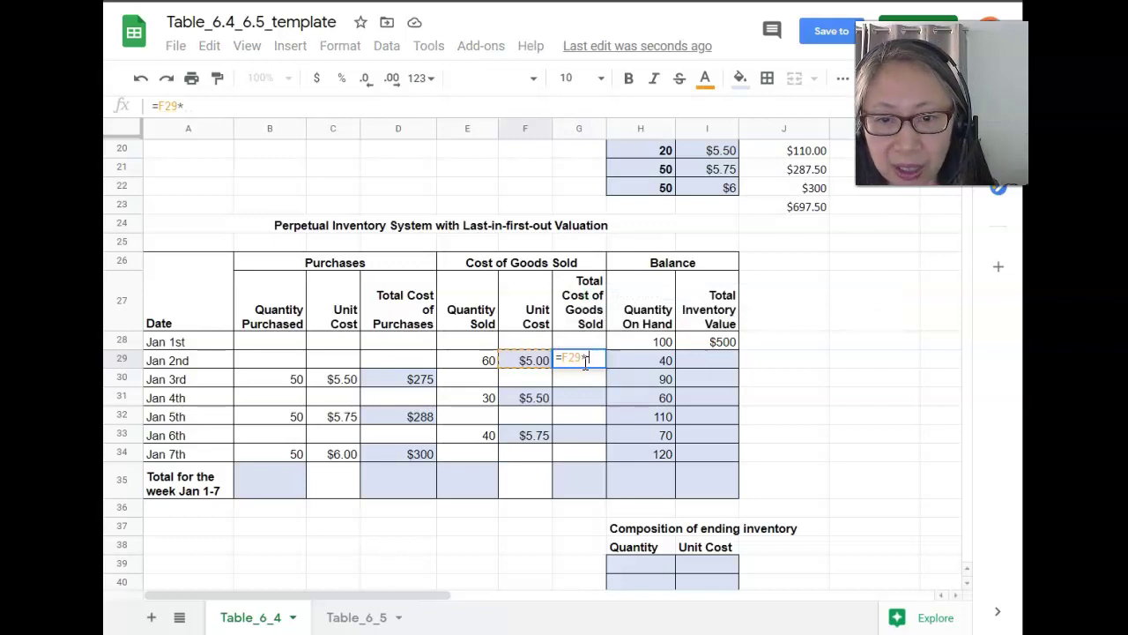
pyautogui.press('Return')
# - Copy the cost of goods sold formula from G29 to the Jan 4th and Jan 6th sales in G31 and G33
pyautogui.click(586, 368)
pyautogui.hotkey('ctrl', 'c')
pyautogui.press('Down')
pyautogui.press('Down')
pyautogui.hotkey('ctrl', 'v')
pyautogui.press('Down')
pyautogui.press('Down')
pyautogui.hotkey('ctrl', 'v')
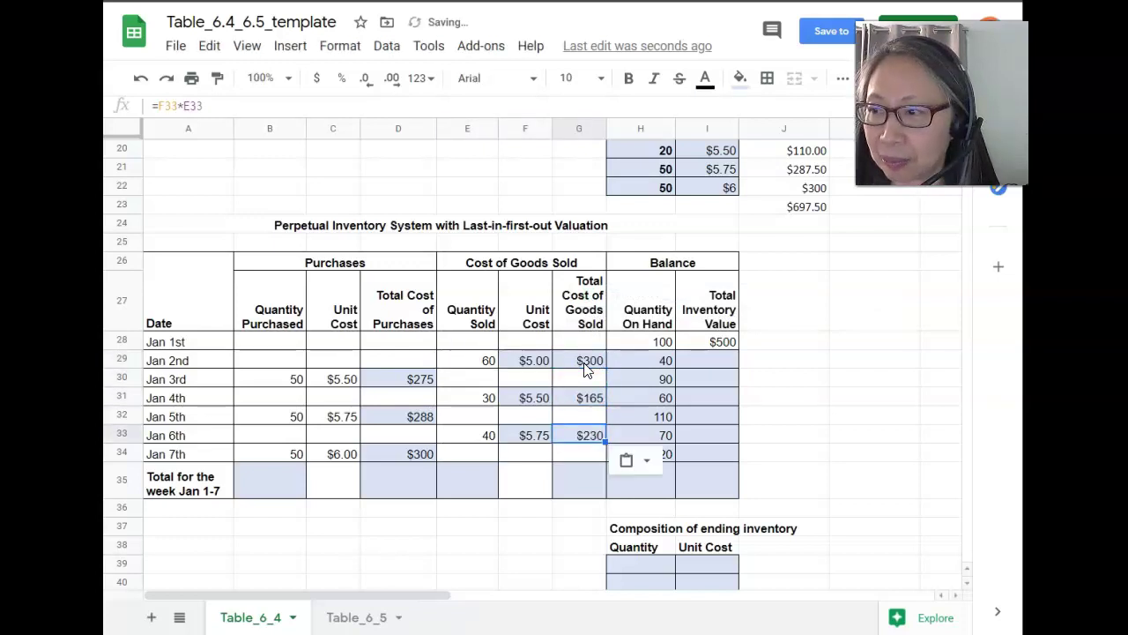
# - Calculate the Jan 2nd total inventory value in I29 of the last-in-first-out table with the formula =I28+D29-G29
pyautogui.press('Up')
pyautogui.press('Up')
pyautogui.press('Up')
pyautogui.press('Up')
pyautogui.press('Right')
pyautogui.press('Right')
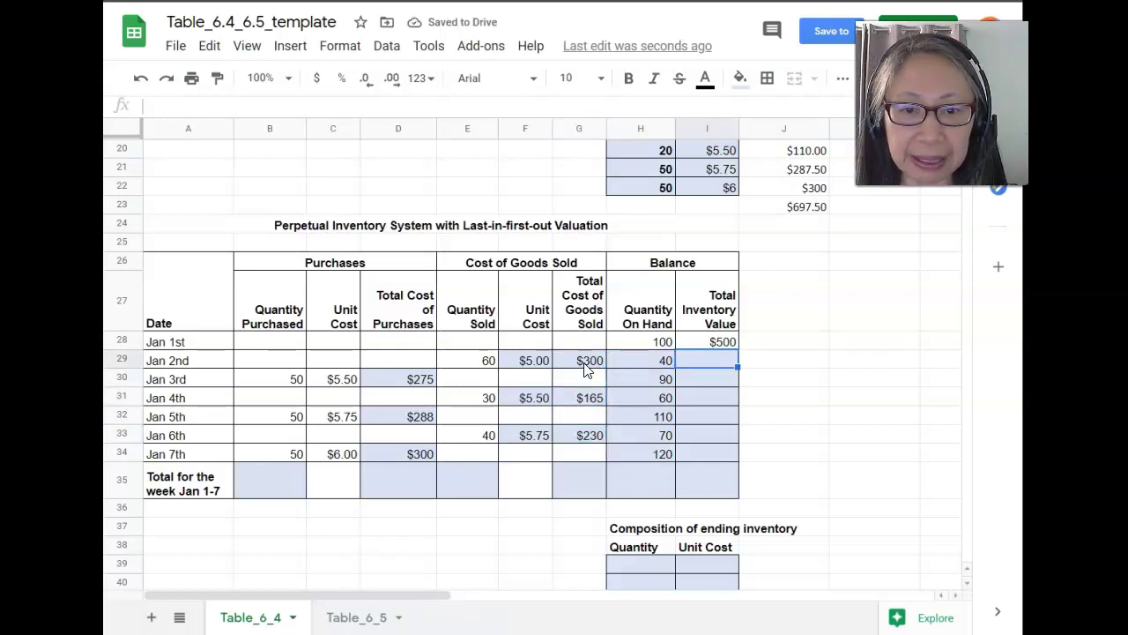
pyautogui.write('=')
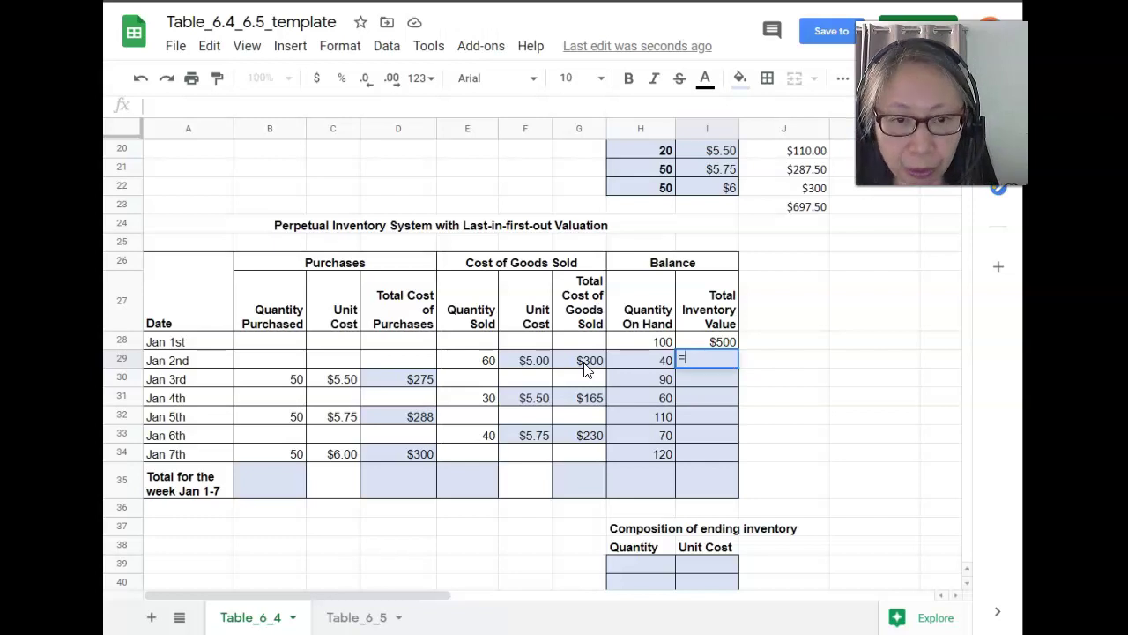
pyautogui.press('Up')
pyautogui.write('+')
pyautogui.click(395, 364)
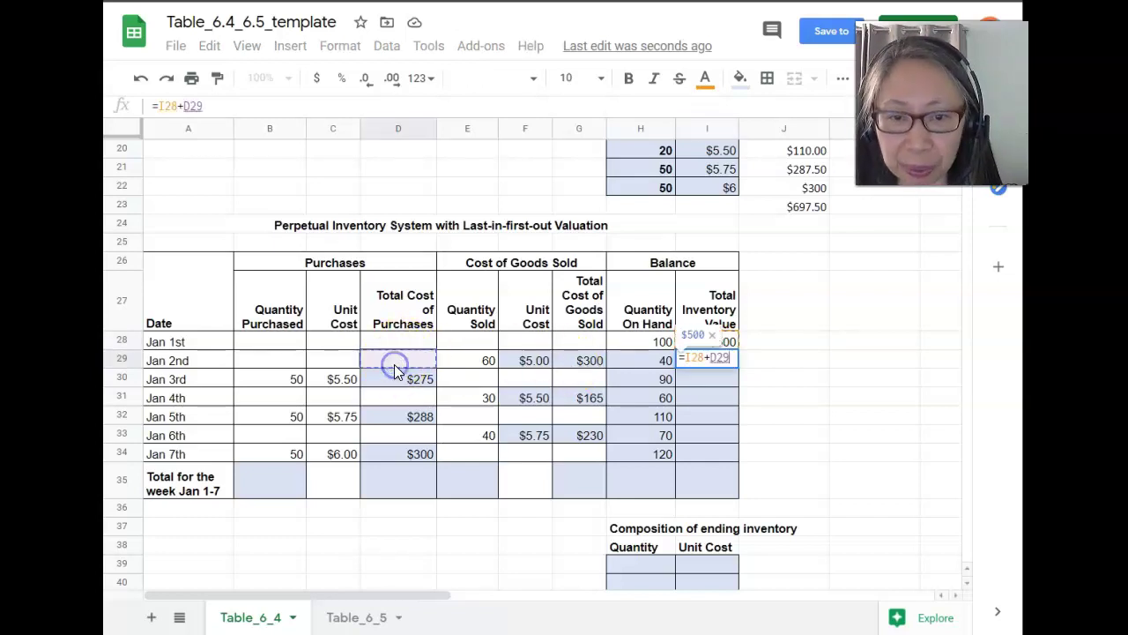
pyautogui.write('-')
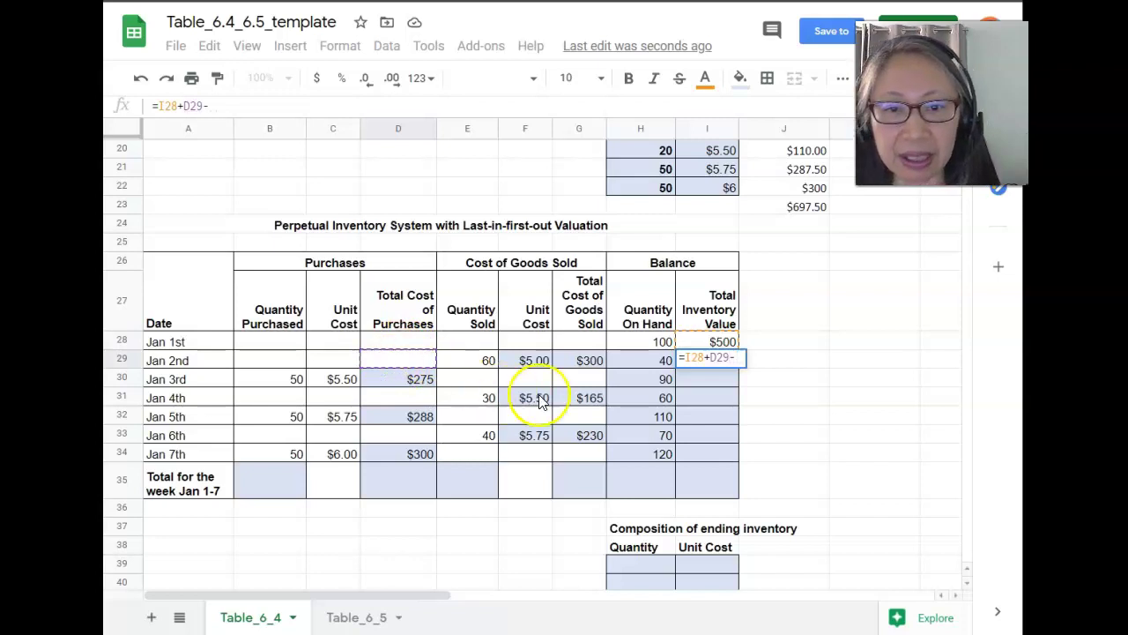
pyautogui.click(591, 363)
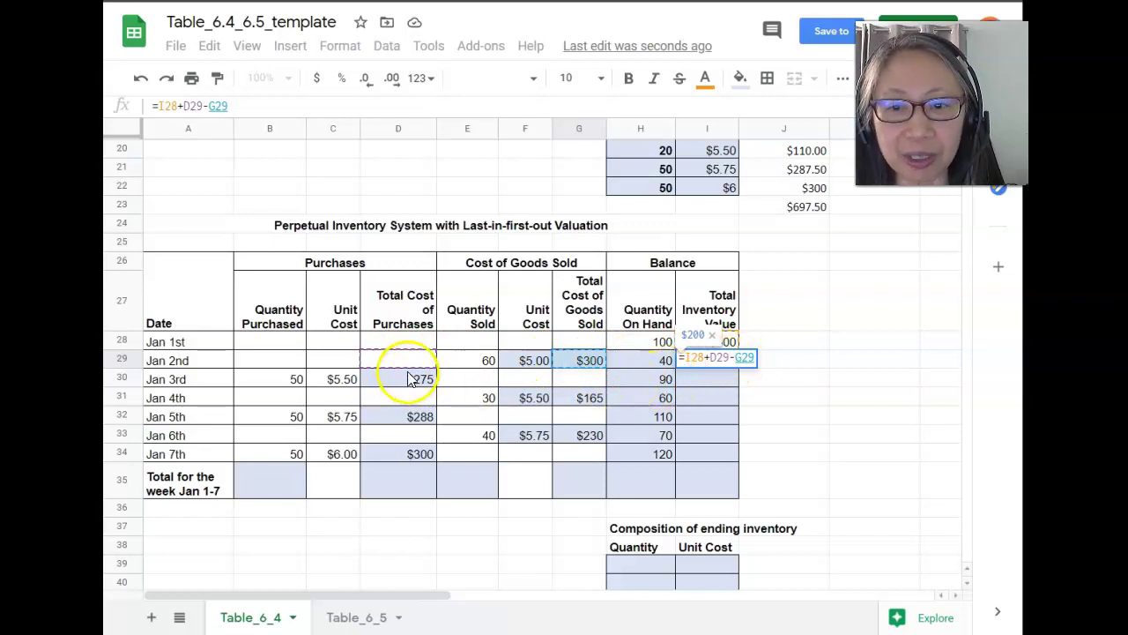
pyautogui.press('Return')
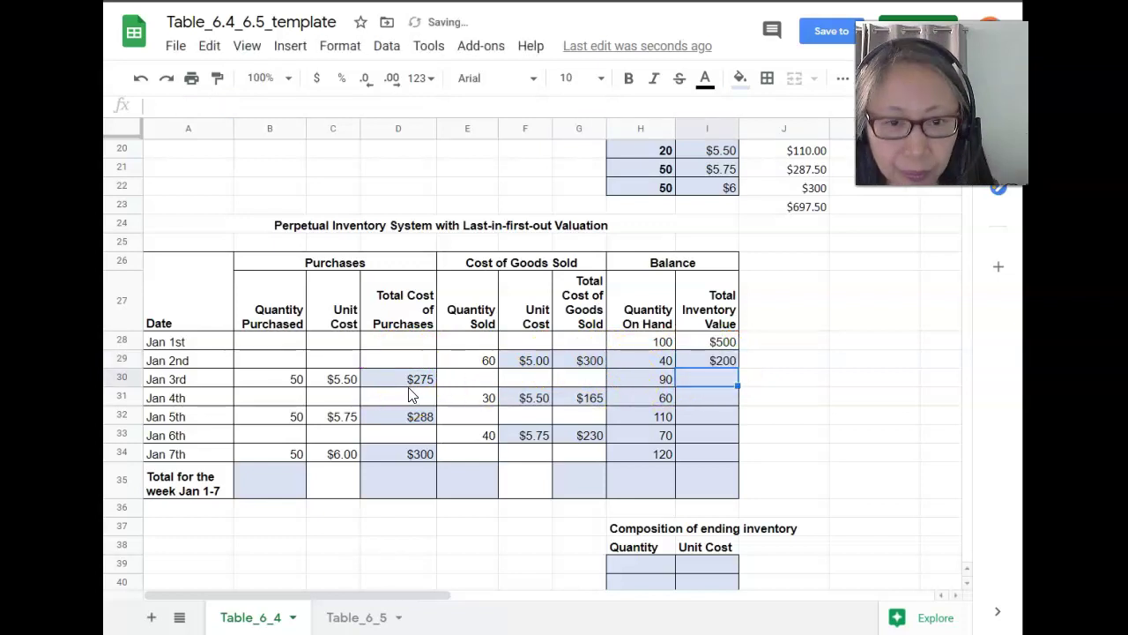
# - Show the inventory value in I29 with two decimal places and copy its formula down through Jan 7th in I30:I34
pyautogui.click(723, 363)
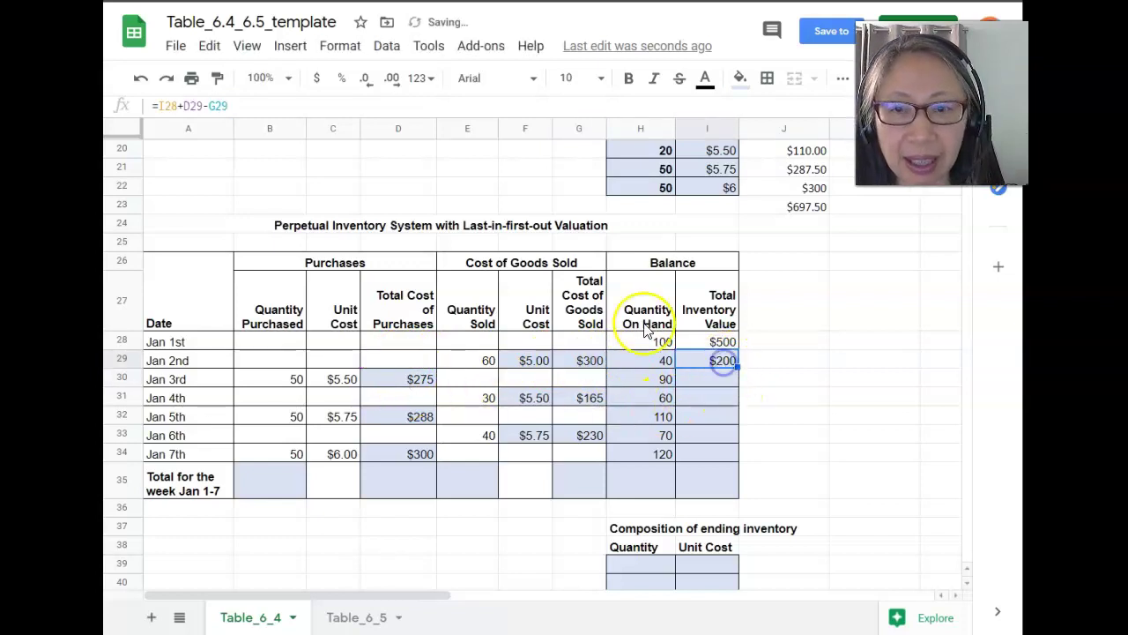
pyautogui.click(393, 81)
pyautogui.click(393, 81)
pyautogui.hotkey('ctrl', 'c')
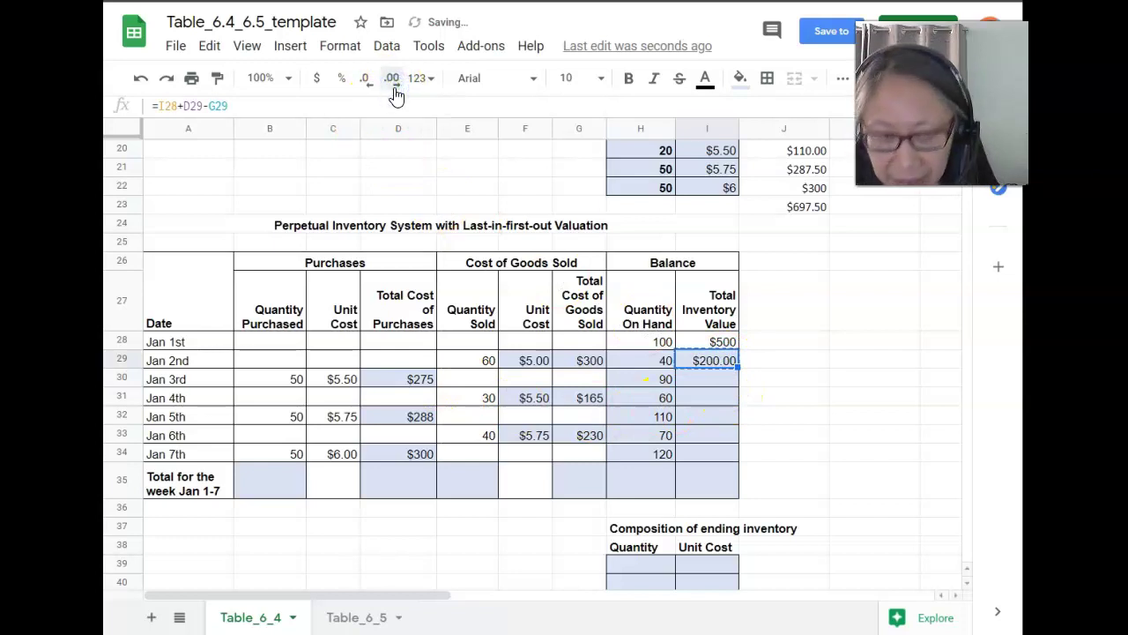
pyautogui.hotkey('shift', 'Down')
pyautogui.hotkey('shift', 'Down')
pyautogui.hotkey('shift', 'Down')
pyautogui.hotkey('shift', 'Down')
pyautogui.hotkey('shift', 'Down')
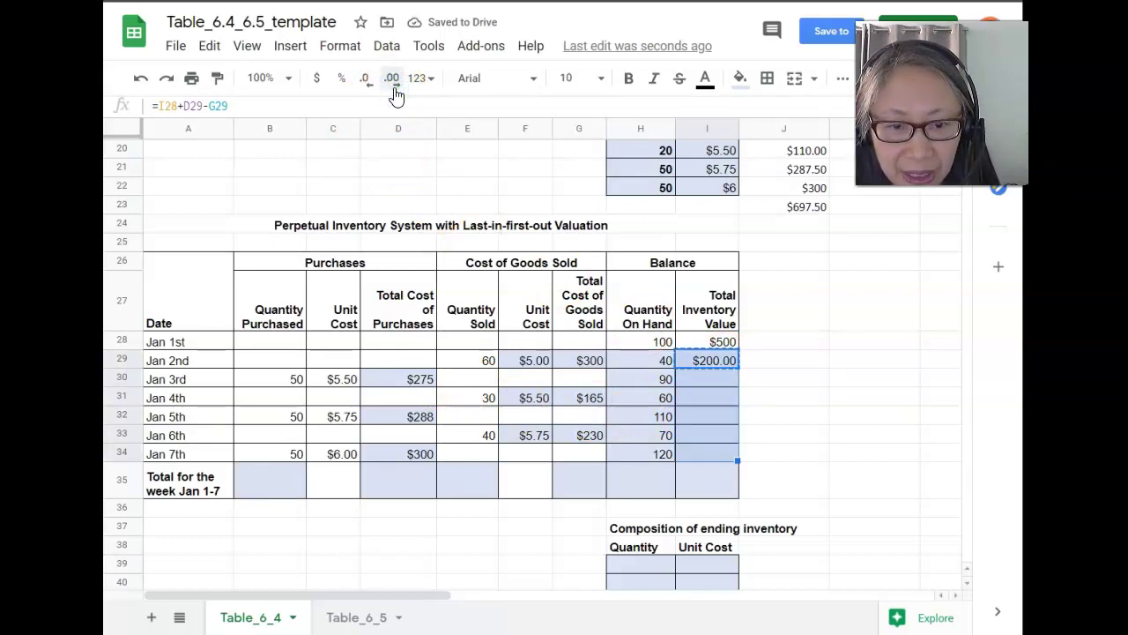
pyautogui.hotkey('ctrl', 'v')
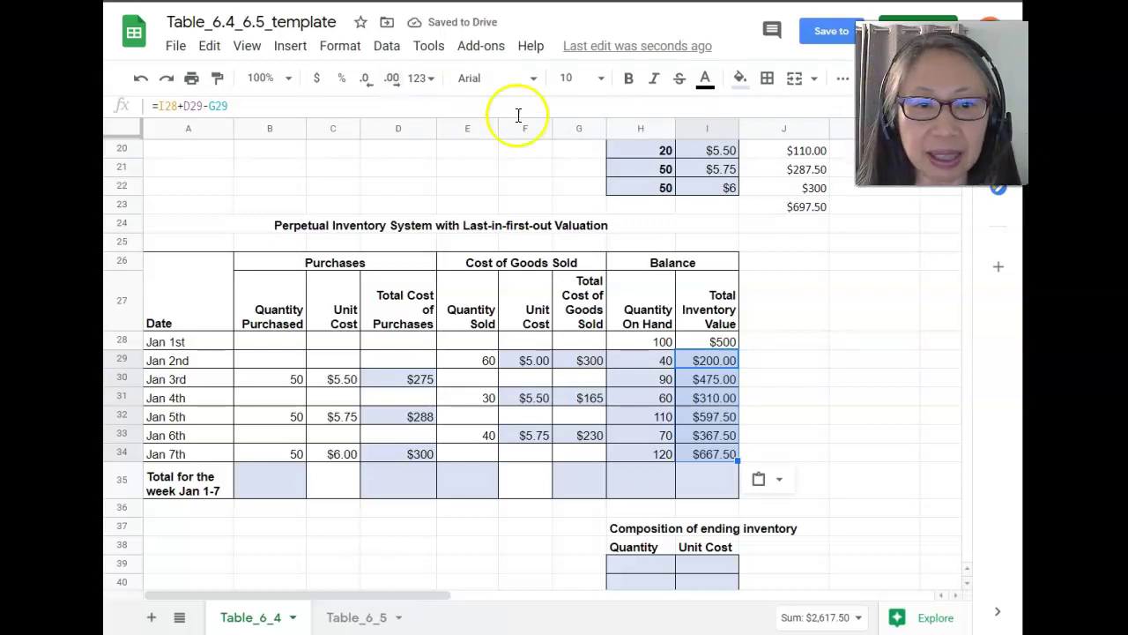
# - Fill in the last-in-first-out weekly totals in row 35, using =I34 for the inventory value, and show the purchase and sales cost totals with two decimals
pyautogui.click(703, 462)
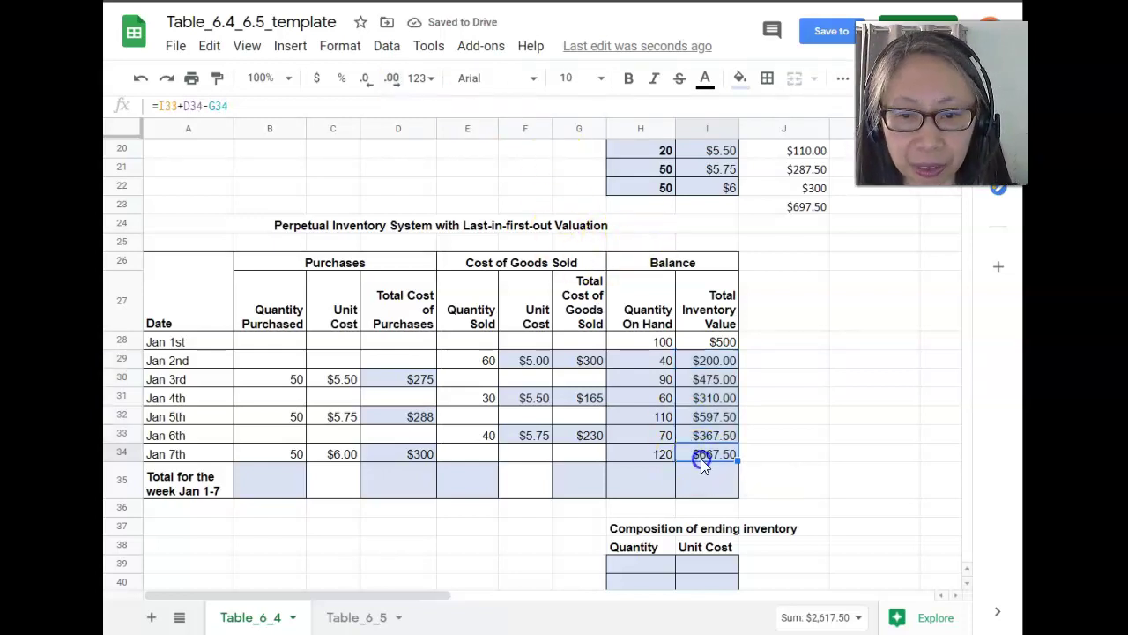
pyautogui.click(279, 484)
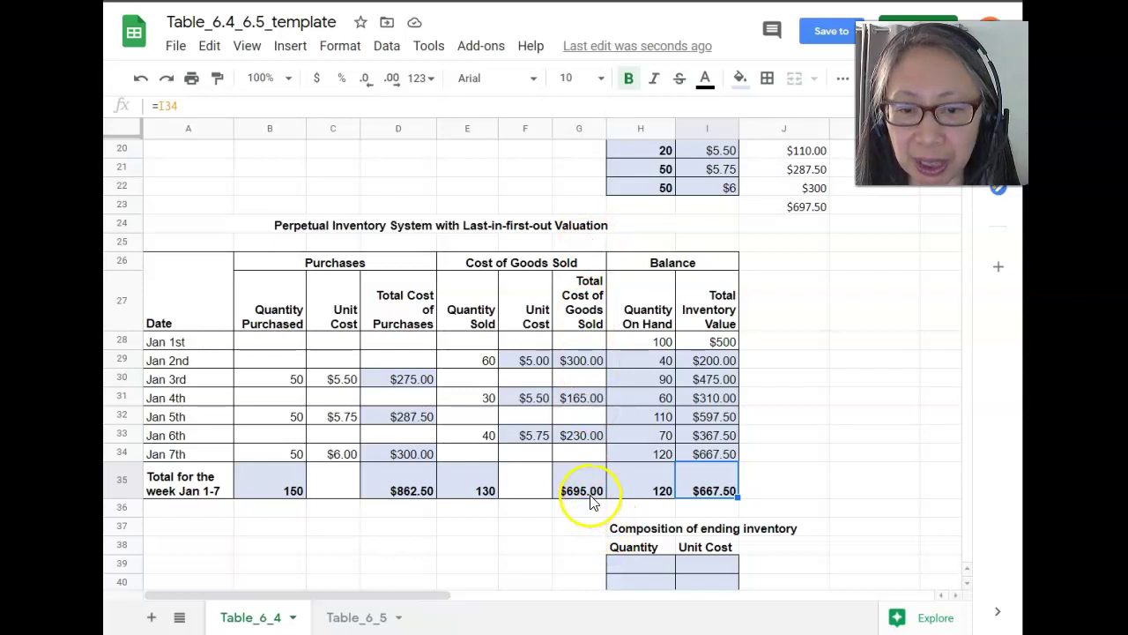
pyautogui.scroll(4, 590, 503)
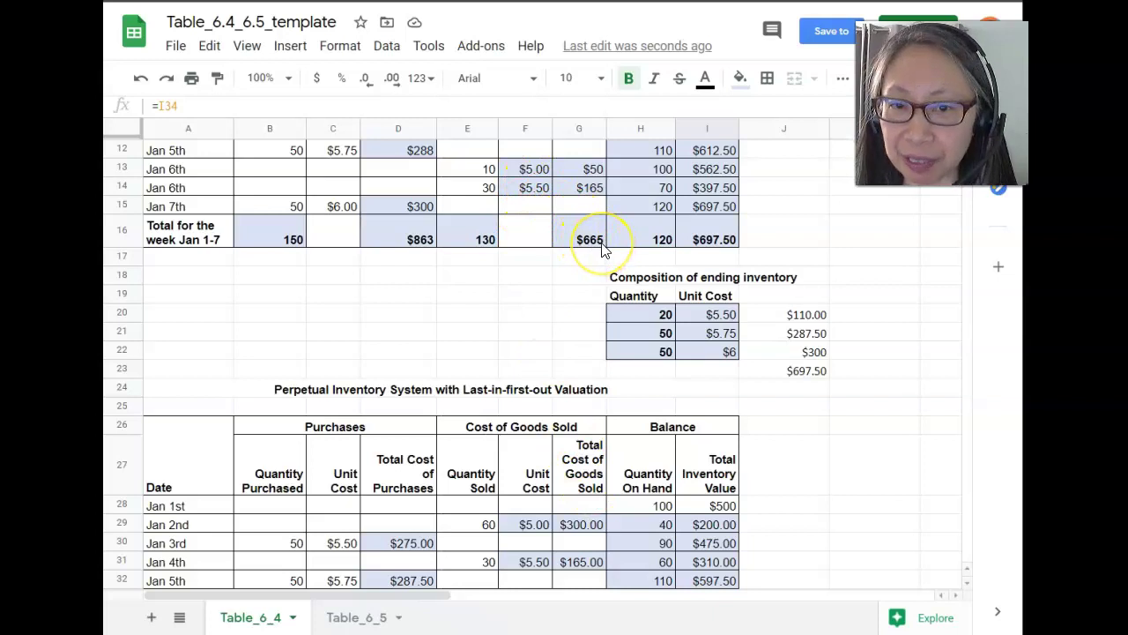
pyautogui.scroll(-4, 602, 249)
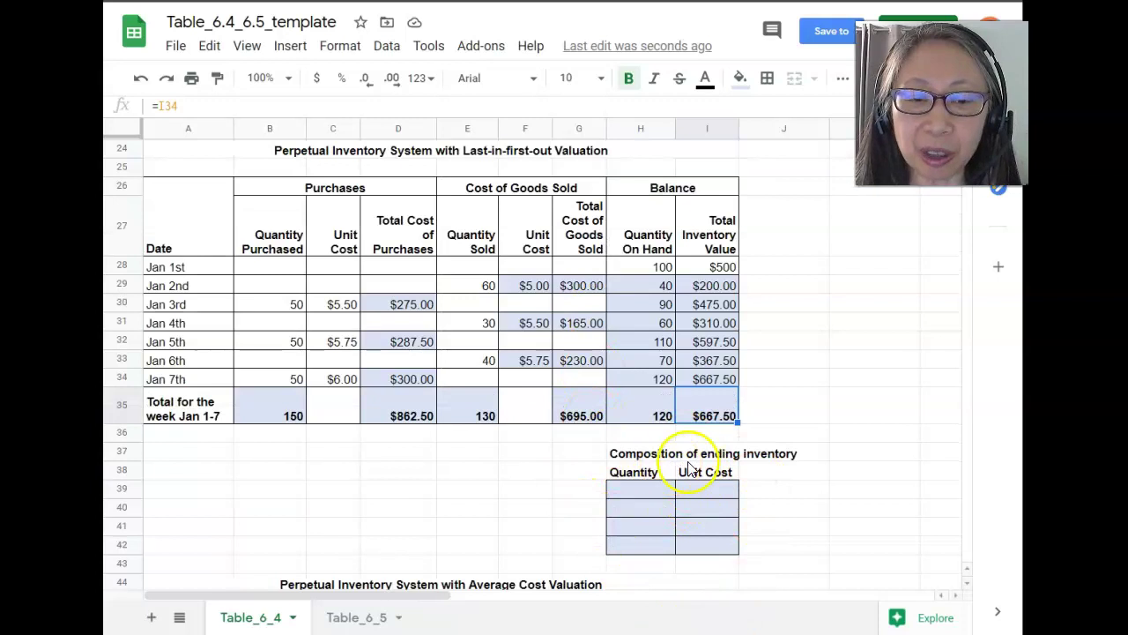
# - Enter the first last-in-first-out ending inventory layer in H39:I39 as 40 units at a unit cost of $5
pyautogui.scroll(-2, 750, 467)
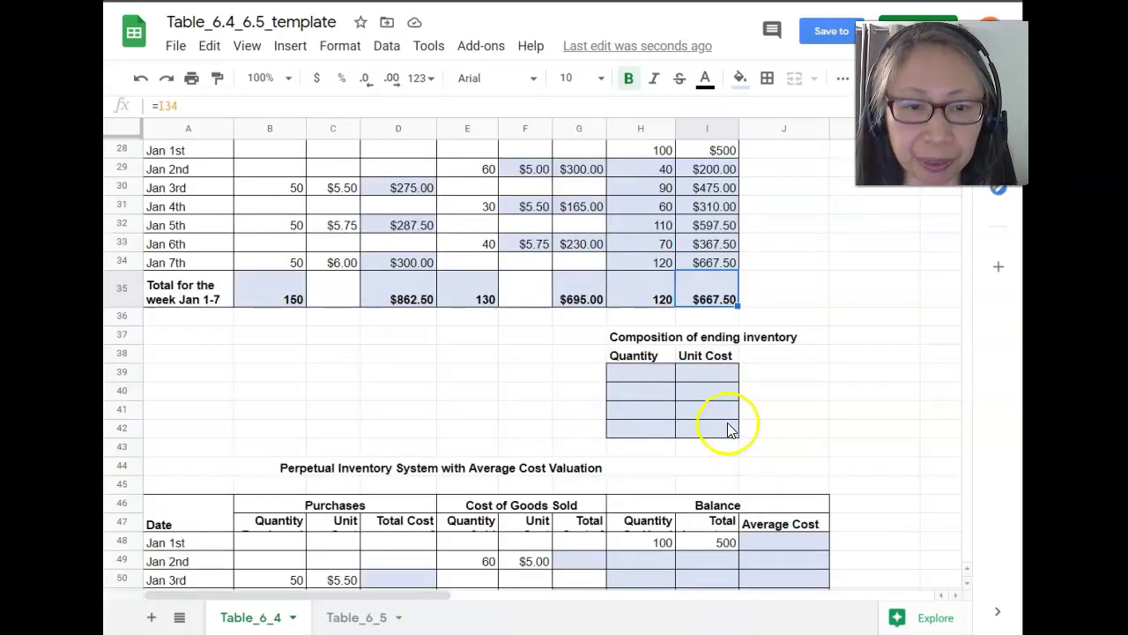
pyautogui.scroll(1, 730, 430)
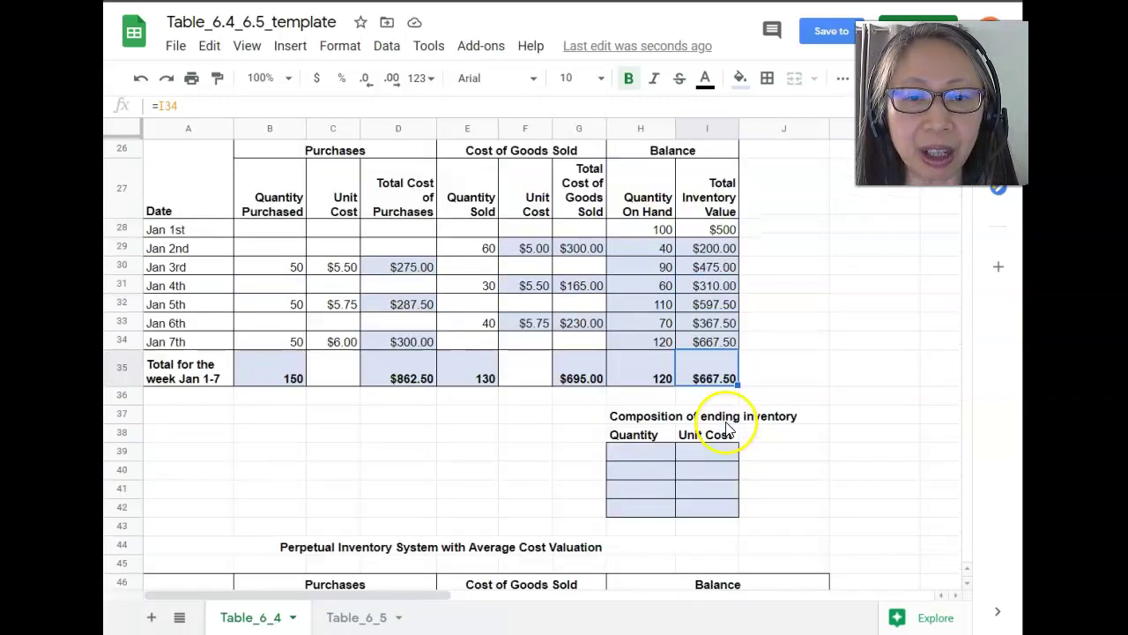
pyautogui.click(643, 375)
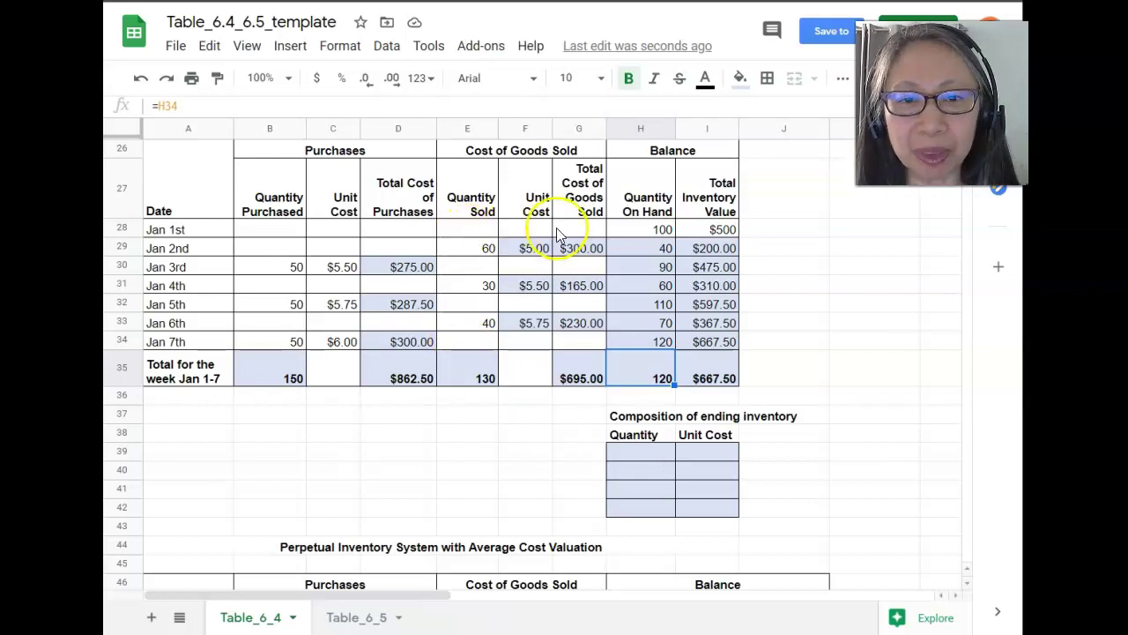
pyautogui.click(657, 231)
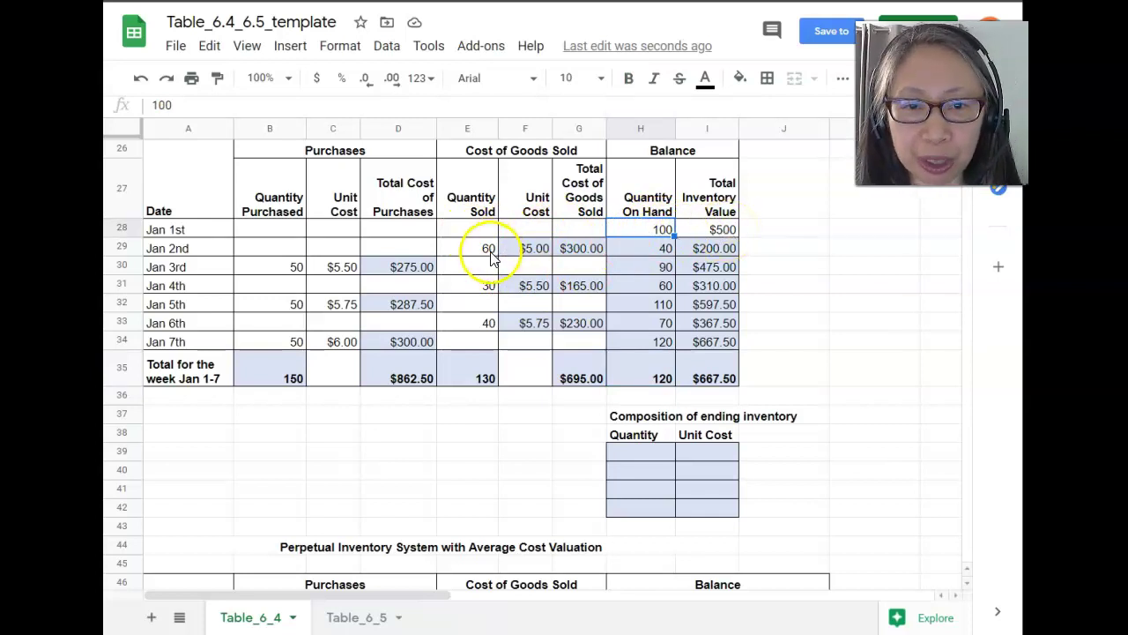
pyautogui.click(657, 453)
pyautogui.write('40')
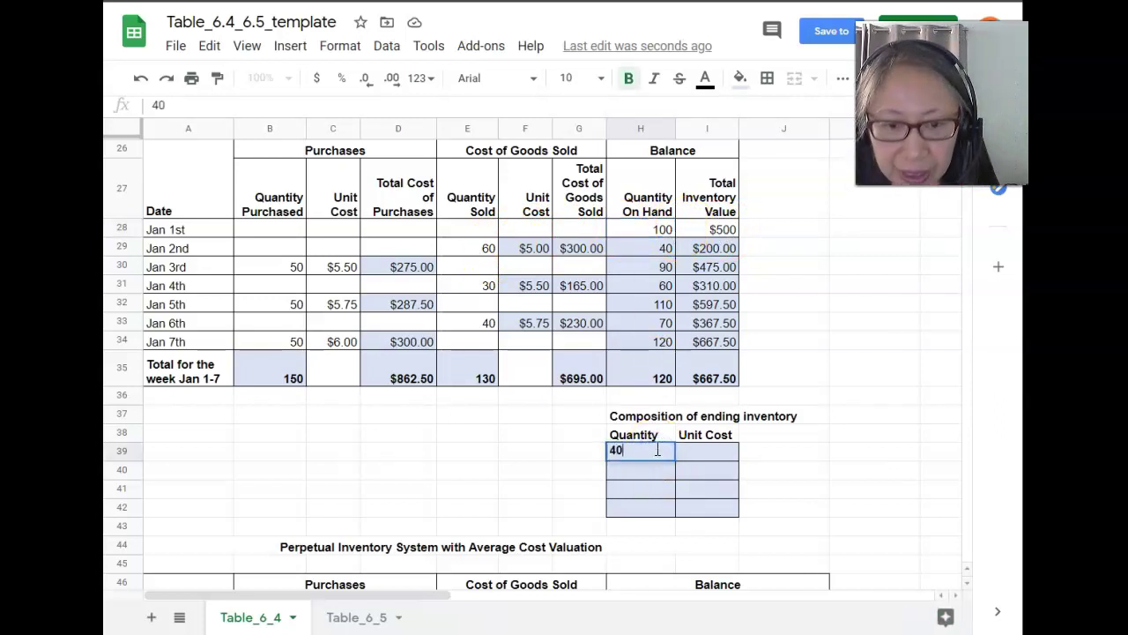
pyautogui.press('Tab')
pyautogui.write('$')
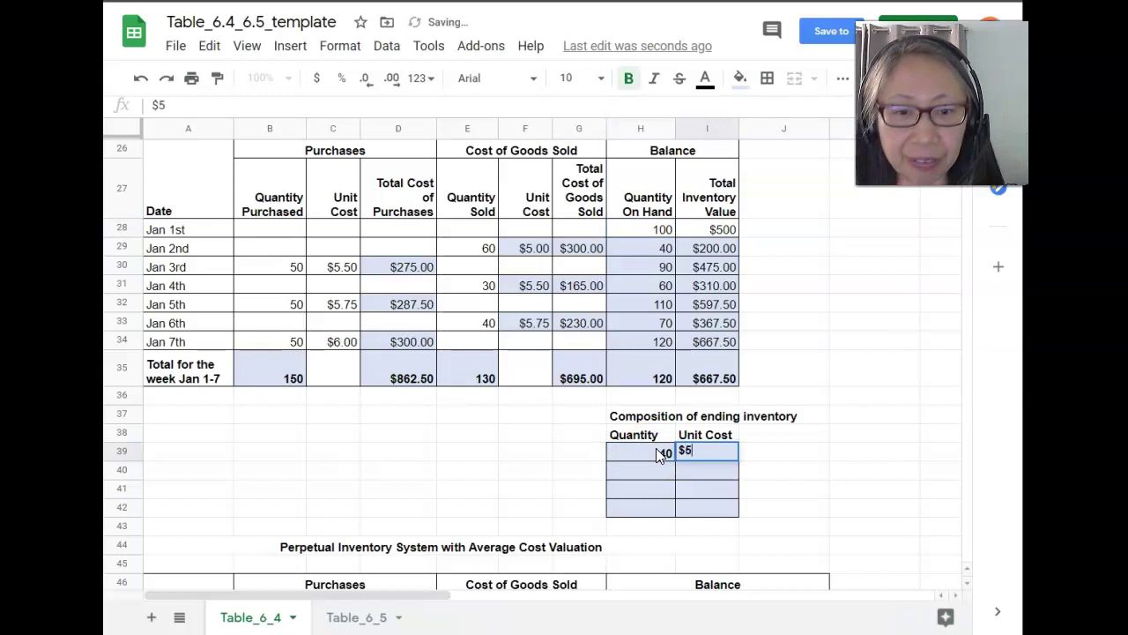
pyautogui.press('Return')
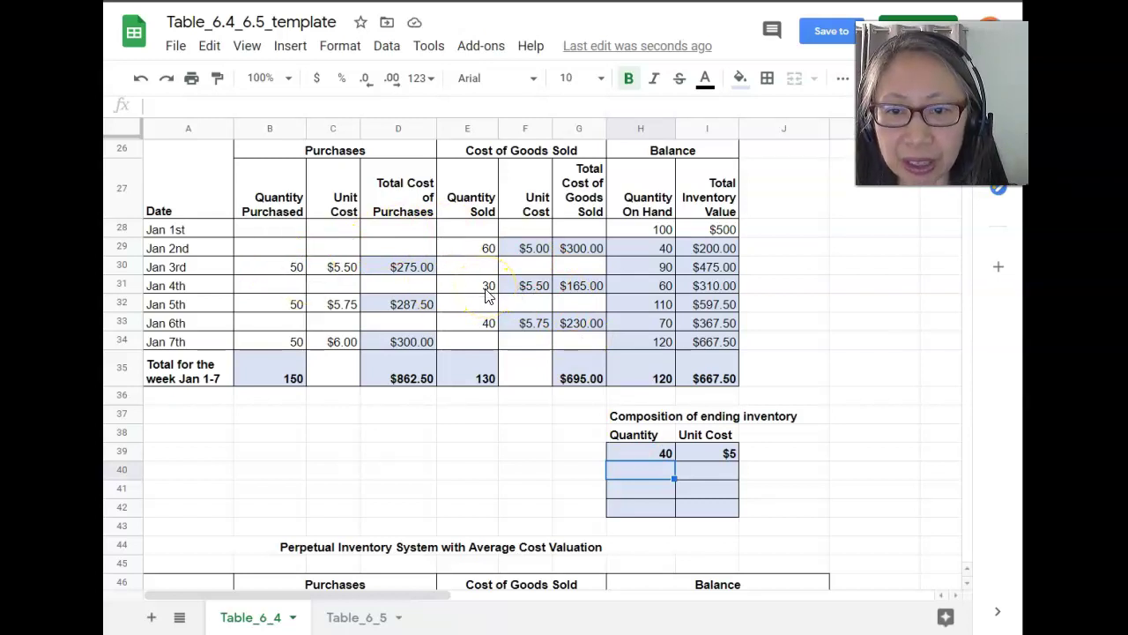
# - Enter the second ending inventory layer in H40:I40 as 20 units at a unit cost of $5.50
pyautogui.write('30')
pyautogui.press('BackSpace')
pyautogui.press('BackSpace')
pyautogui.write('20')
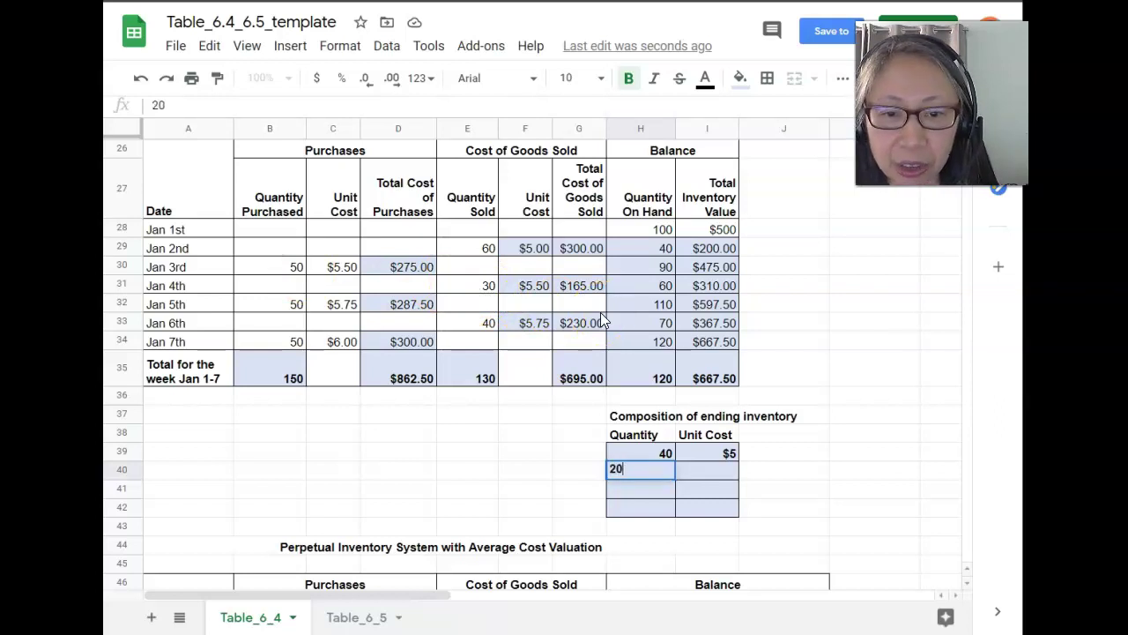
pyautogui.press('Tab')
pyautogui.write('$5.50')
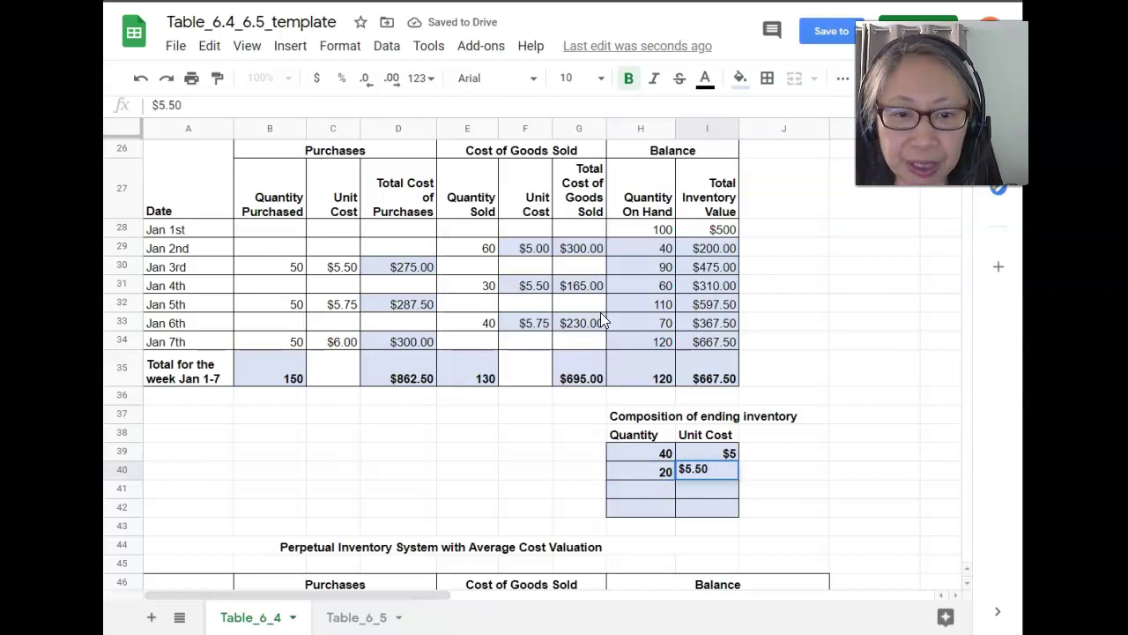
pyautogui.press('Return')
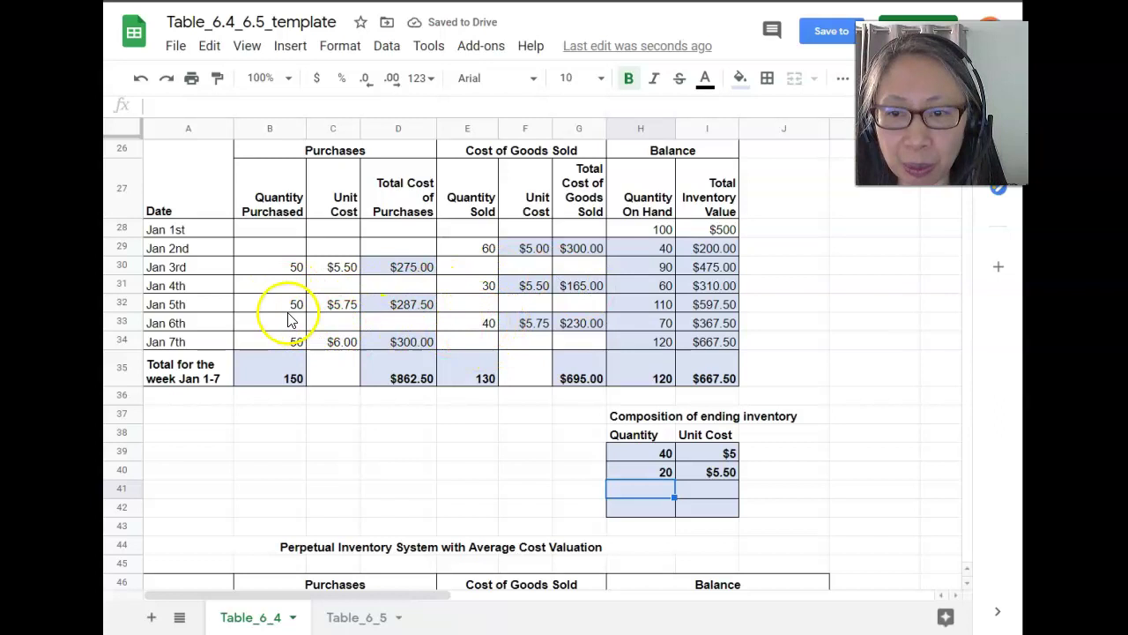
# - Enter the third ending inventory layer in H41:I41 as 10 units at a unit cost of $5.75
pyautogui.write('10')
pyautogui.press('Tab')
pyautogui.write('$')
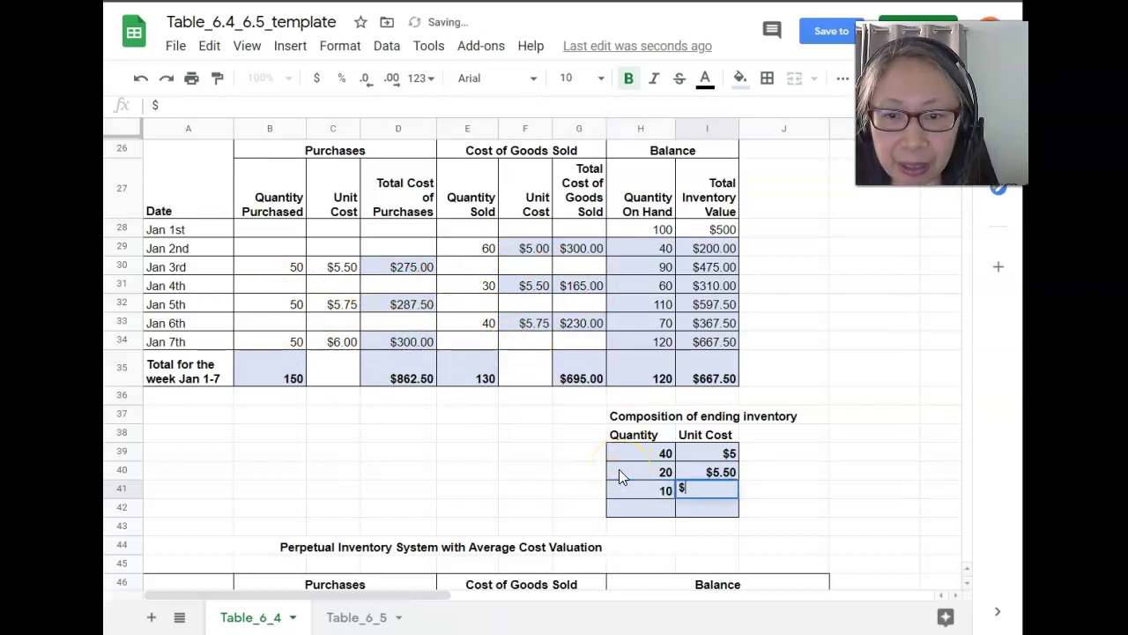
pyautogui.write('5.57')
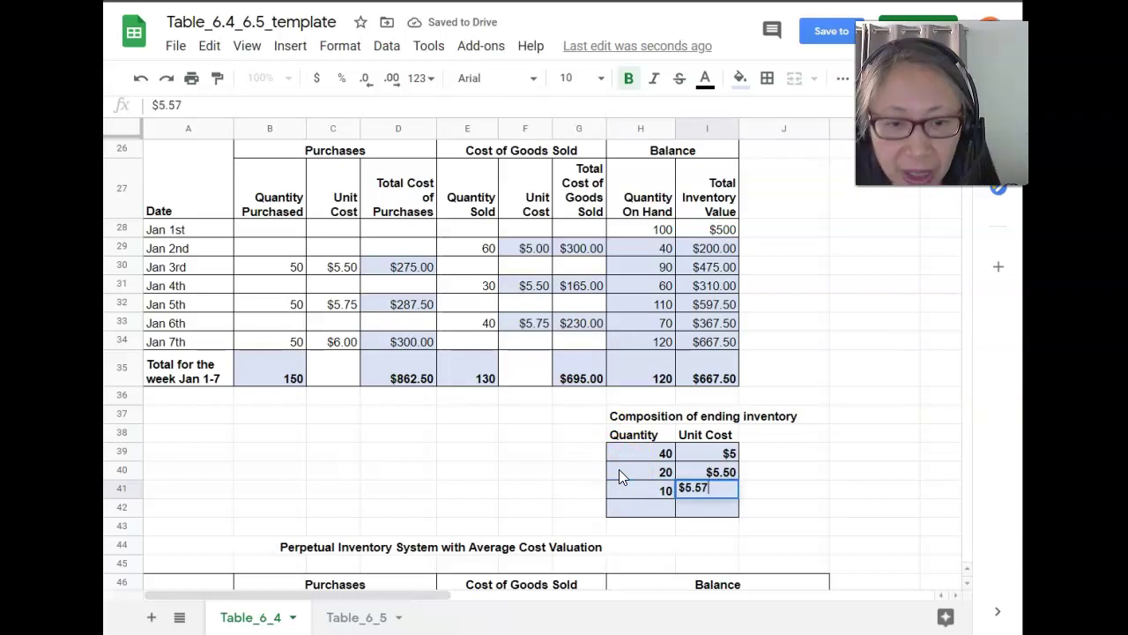
pyautogui.press('BackSpace')
pyautogui.press('BackSpace')
pyautogui.write('75')
pyautogui.press('Return')
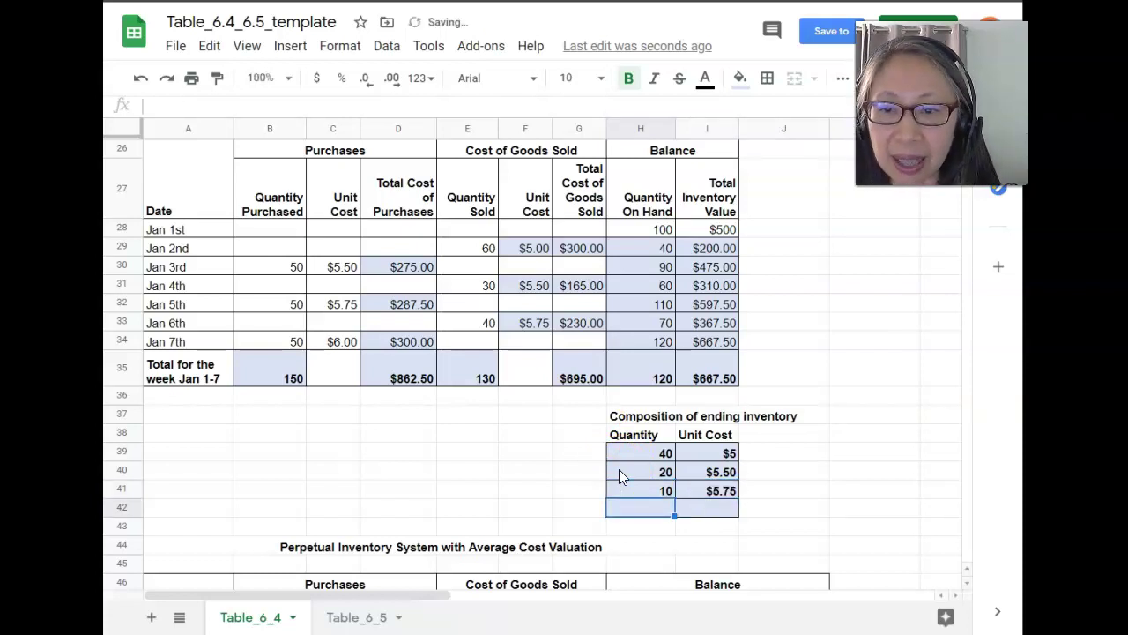
# - Enter the fourth ending inventory layer in H42:I42 as 50 units at a unit cost of $6
pyautogui.write('5')
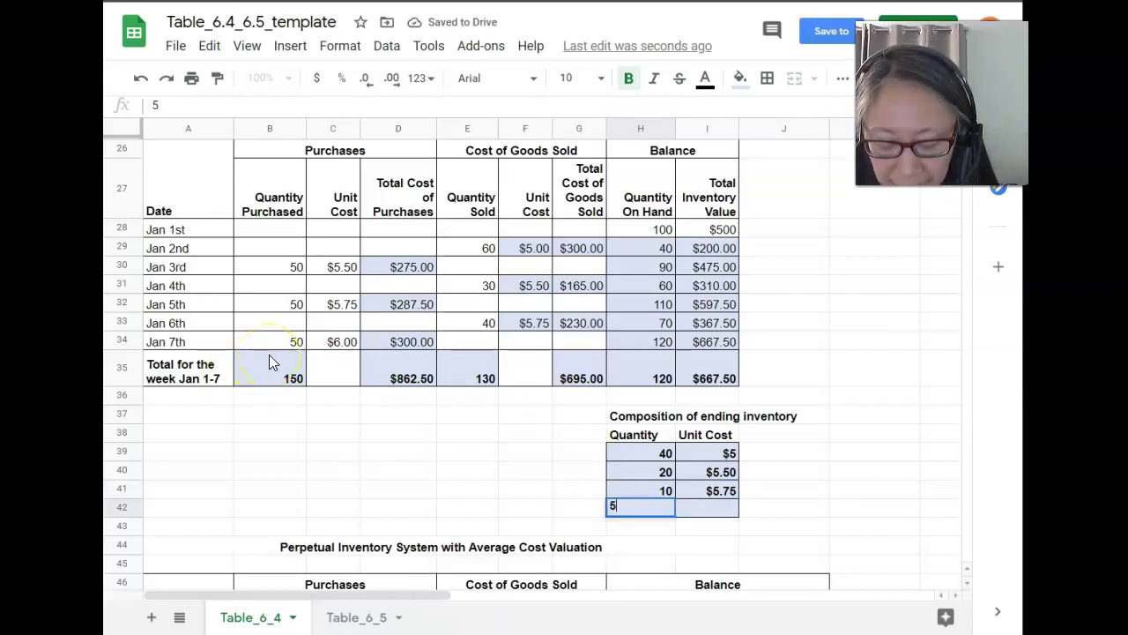
pyautogui.write('0')
pyautogui.press('Tab')
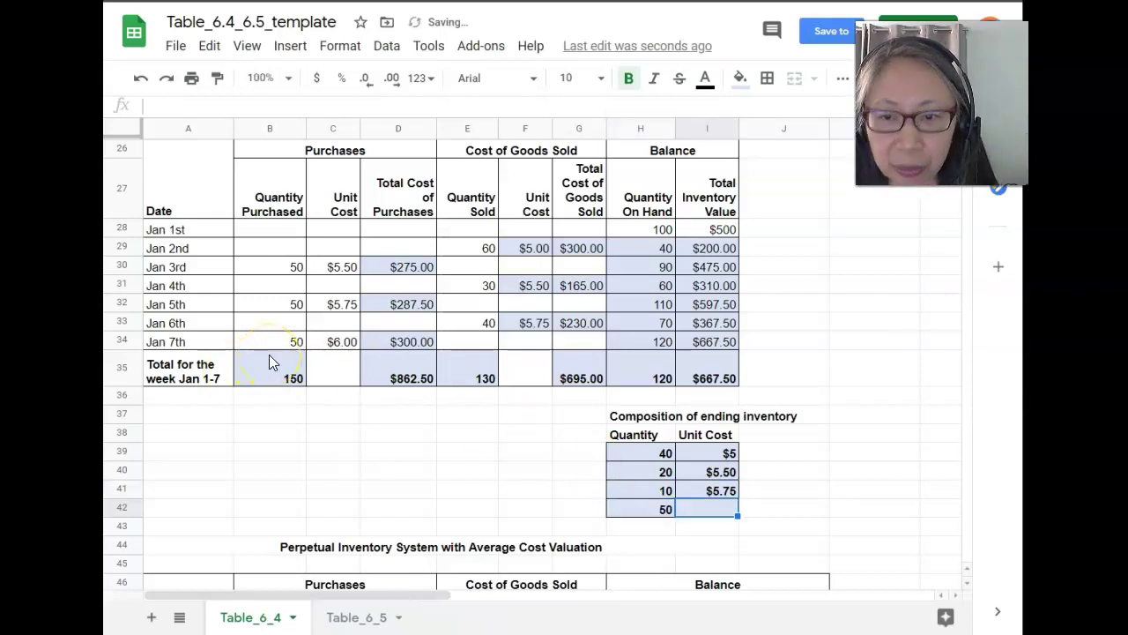
pyautogui.write('$6')
pyautogui.press('Return')
pyautogui.press('Up')
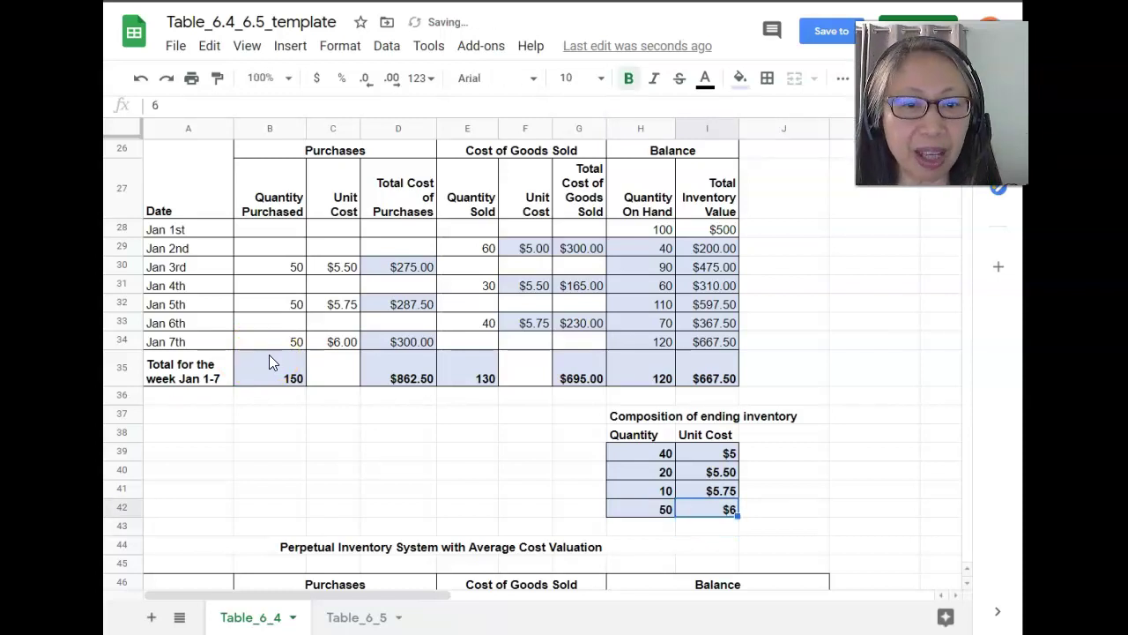
# - Enter the formula =I39*H39 in J39 to calculate the first ending inventory layer's value
pyautogui.press('Up')
pyautogui.press('Up')
pyautogui.press('Up')
pyautogui.press('Right')
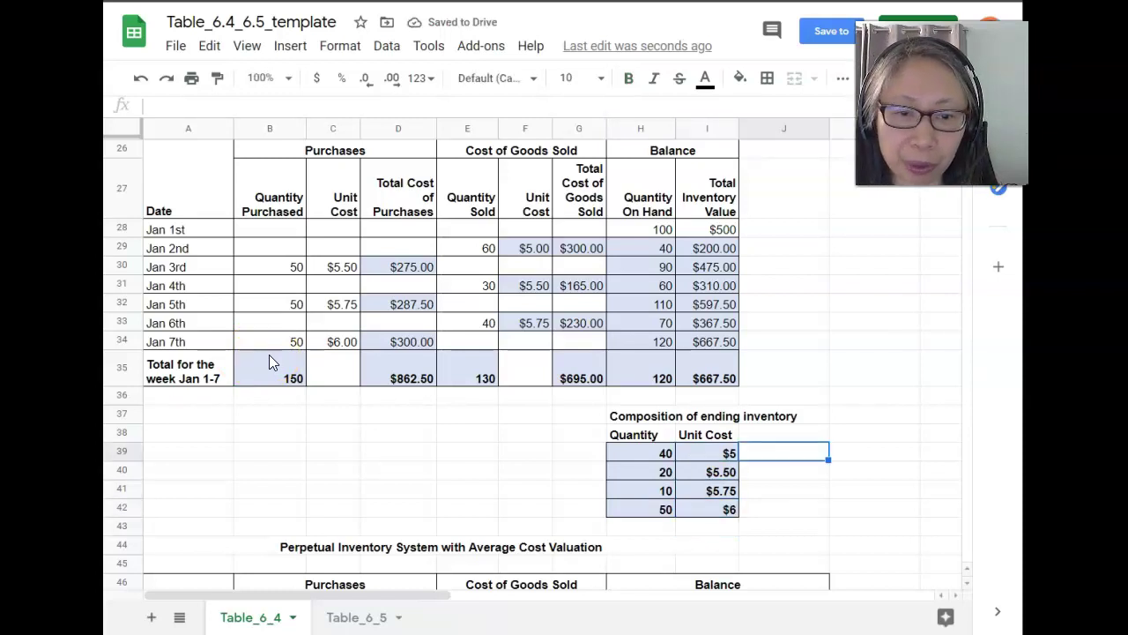
pyautogui.write('=I39*I39')
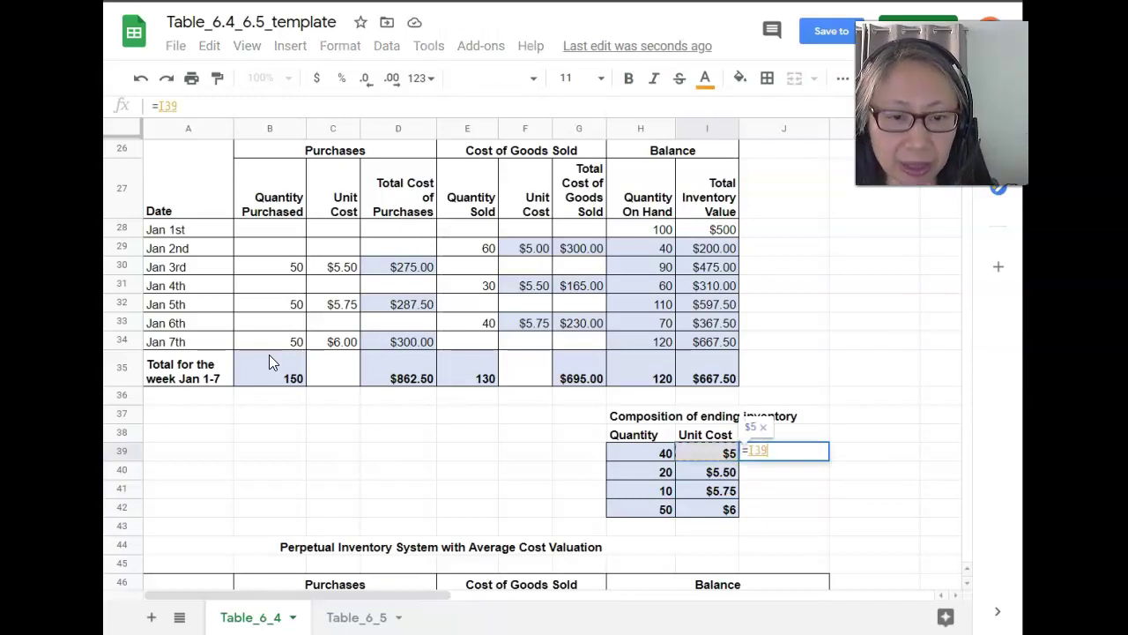
pyautogui.press('Left')
pyautogui.press('Return')
# - Copy the layer value formula from J39 down through J42 for the remaining ending inventory layers
pyautogui.press('Up')
pyautogui.hotkey('ctrl', 'c')
pyautogui.hotkey('shift', 'Down')
pyautogui.hotkey('shift', 'Down')
pyautogui.hotkey('shift', 'Down')
pyautogui.hotkey('ctrl', 'v')
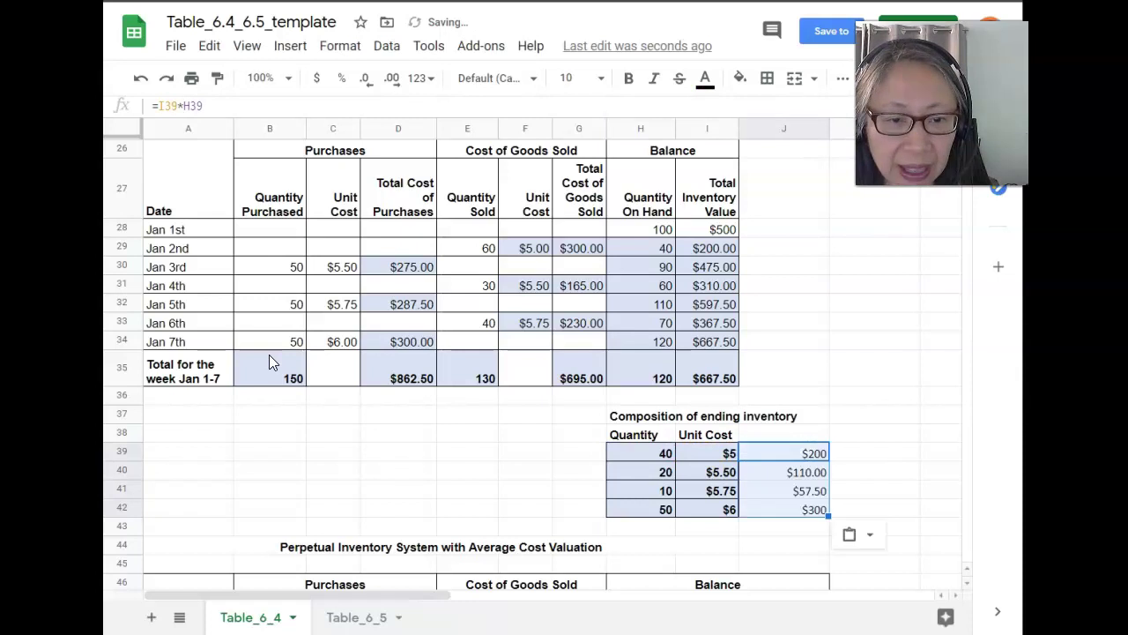
# - Total the ending inventory layer values in J43 with a SUM formula over J39:J42
pyautogui.press('Down')
pyautogui.write('=sum,(')
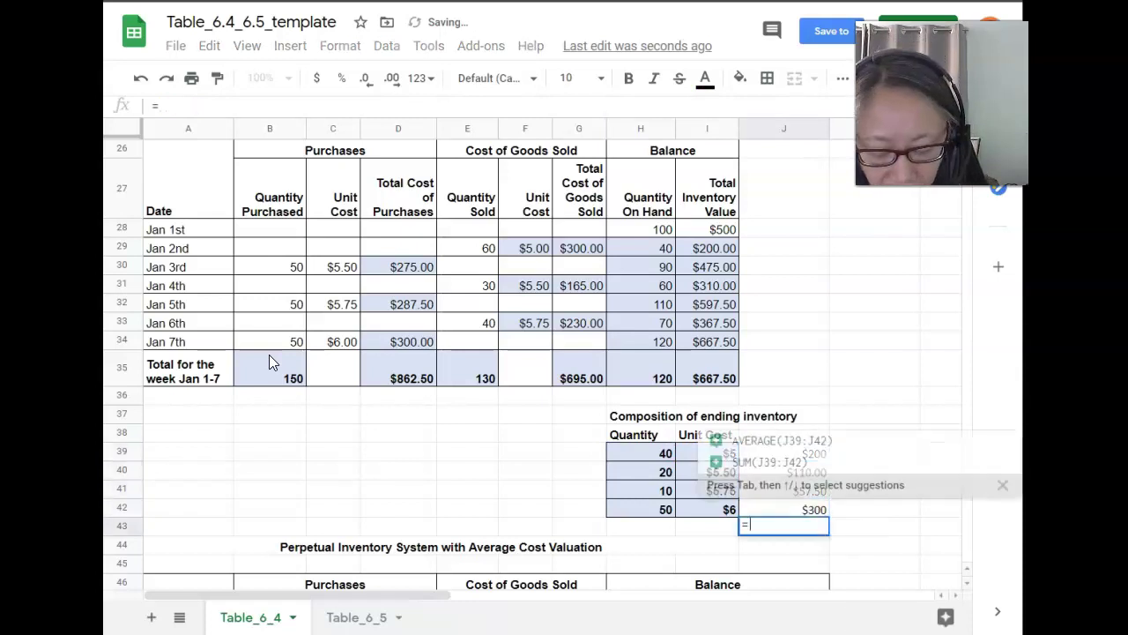
pyautogui.press('BackSpace')
pyautogui.press('BackSpace')
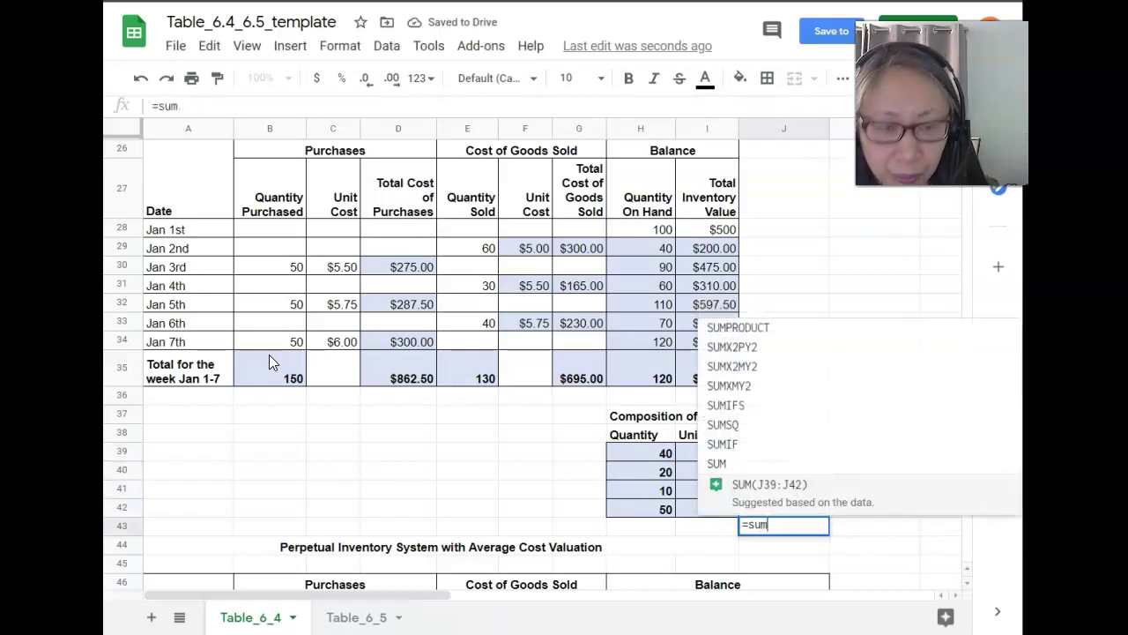
pyautogui.write('(')
pyautogui.press('Up')
pyautogui.hotkey('shift', 'Up')
pyautogui.hotkey('shift', 'Up')
pyautogui.hotkey('shift', 'Up')
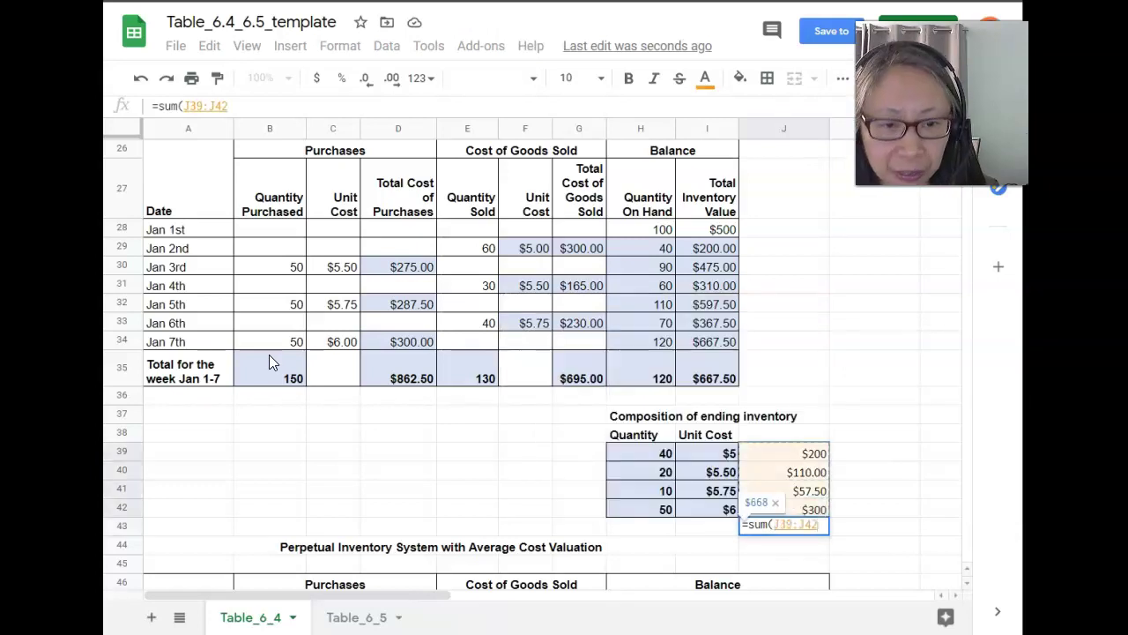
pyautogui.press('Return')
# - Format the ending inventory total in J43 to show two decimal places
pyautogui.click(750, 539)
pyautogui.click(809, 528)
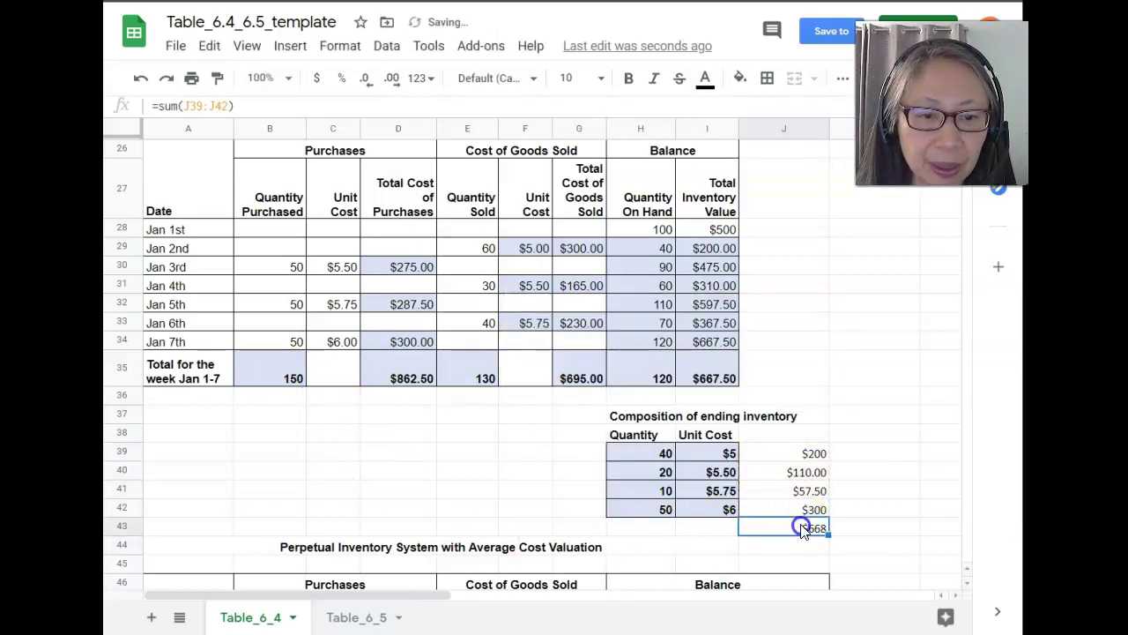
pyautogui.click(394, 79)
pyautogui.click(394, 79)
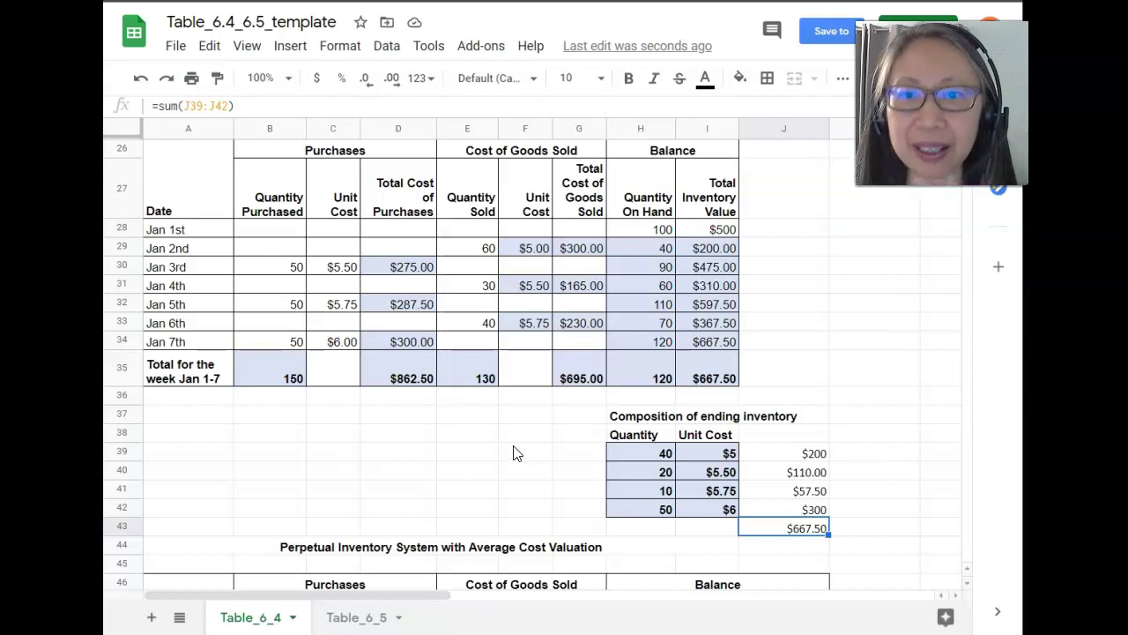
# - In the average cost valuation table, enter =I48/H48 in J48 as the Jan 1st average cost
pyautogui.scroll(-2, 512, 447)
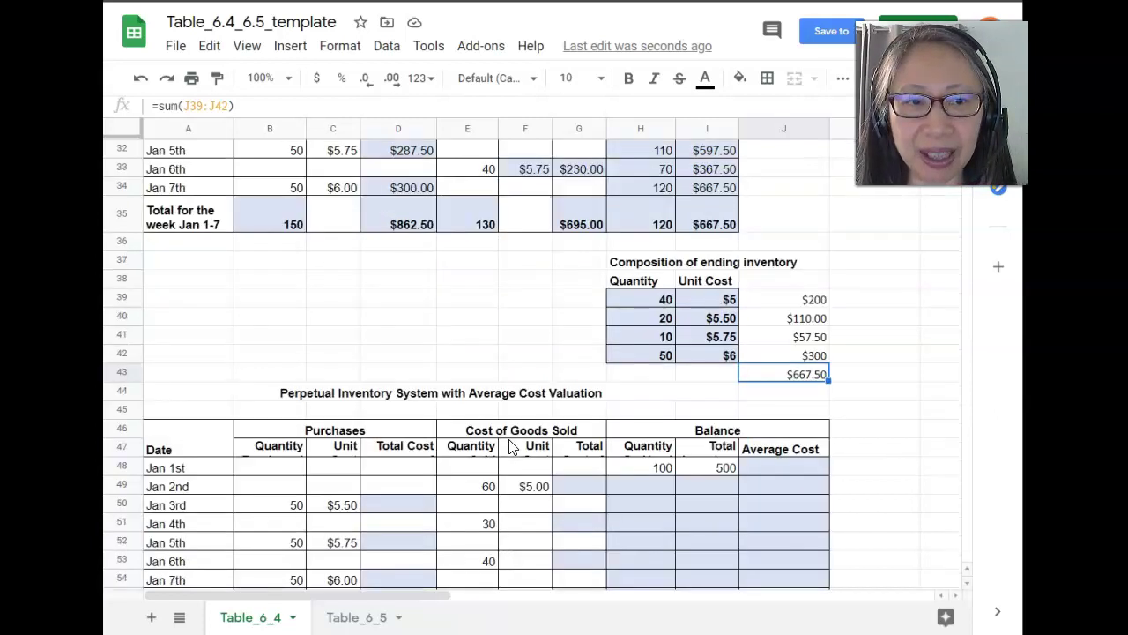
pyautogui.scroll(-3, 511, 446)
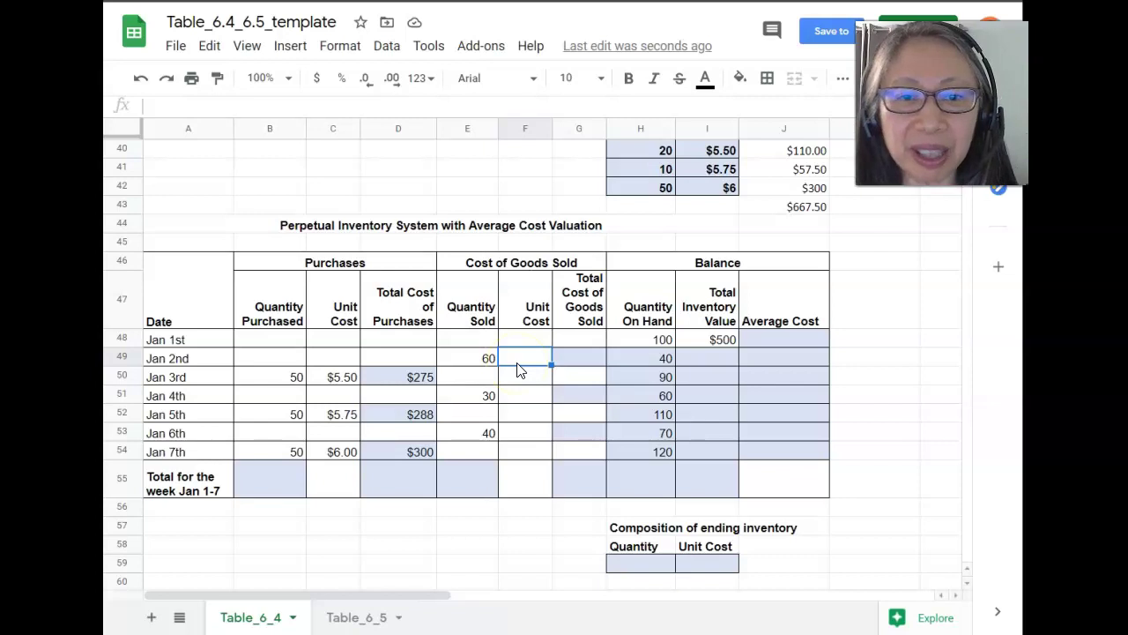
pyautogui.click(791, 341)
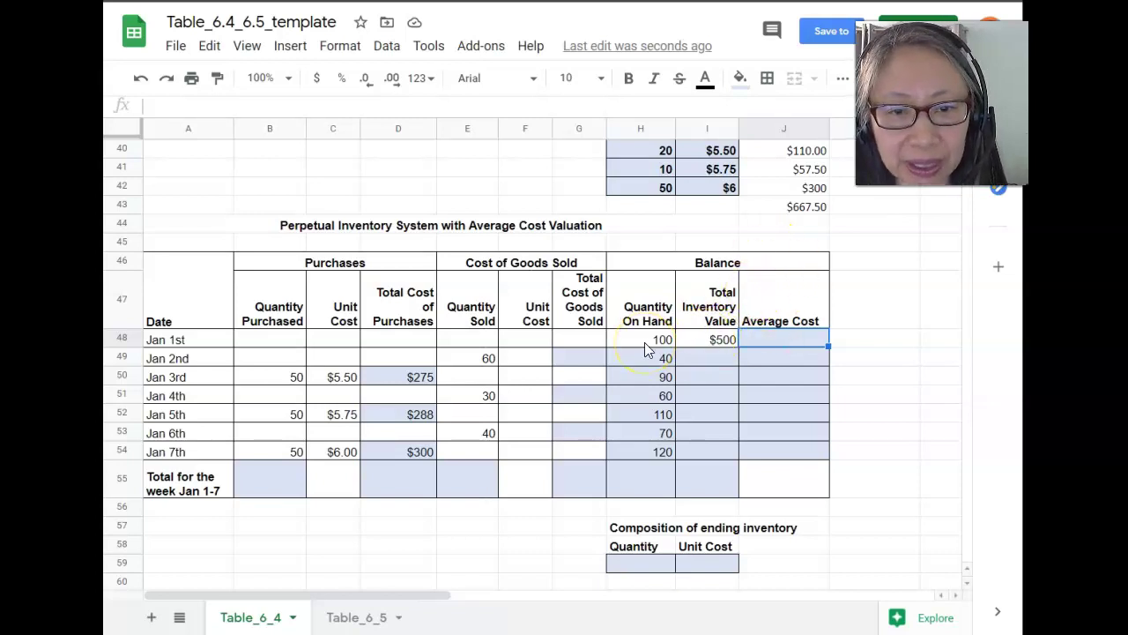
pyautogui.write('=')
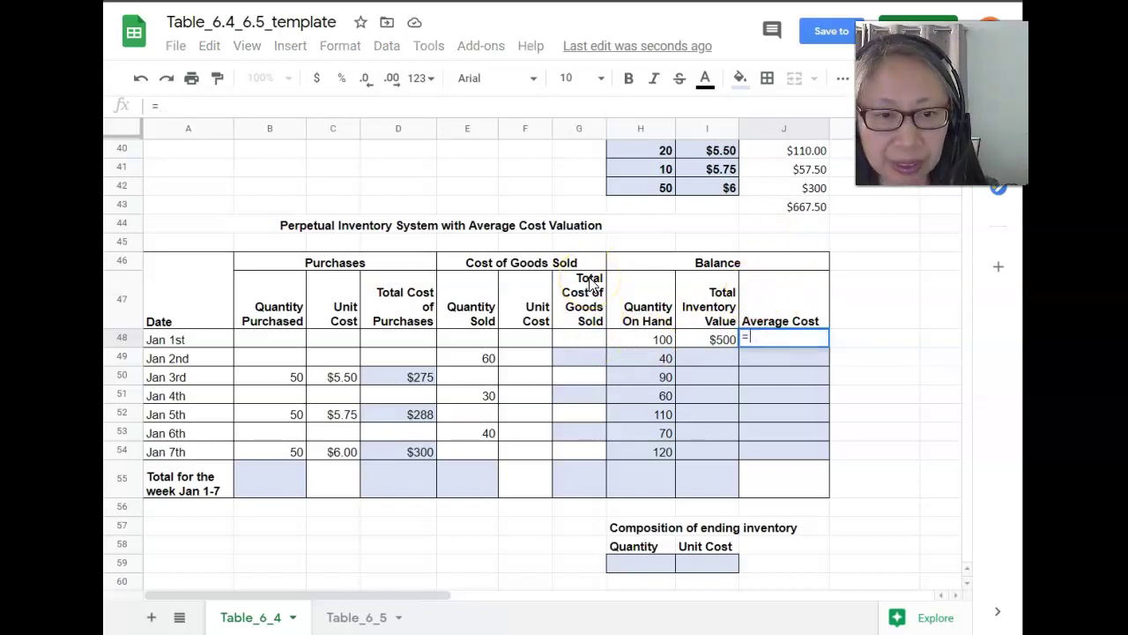
pyautogui.write('I48/')
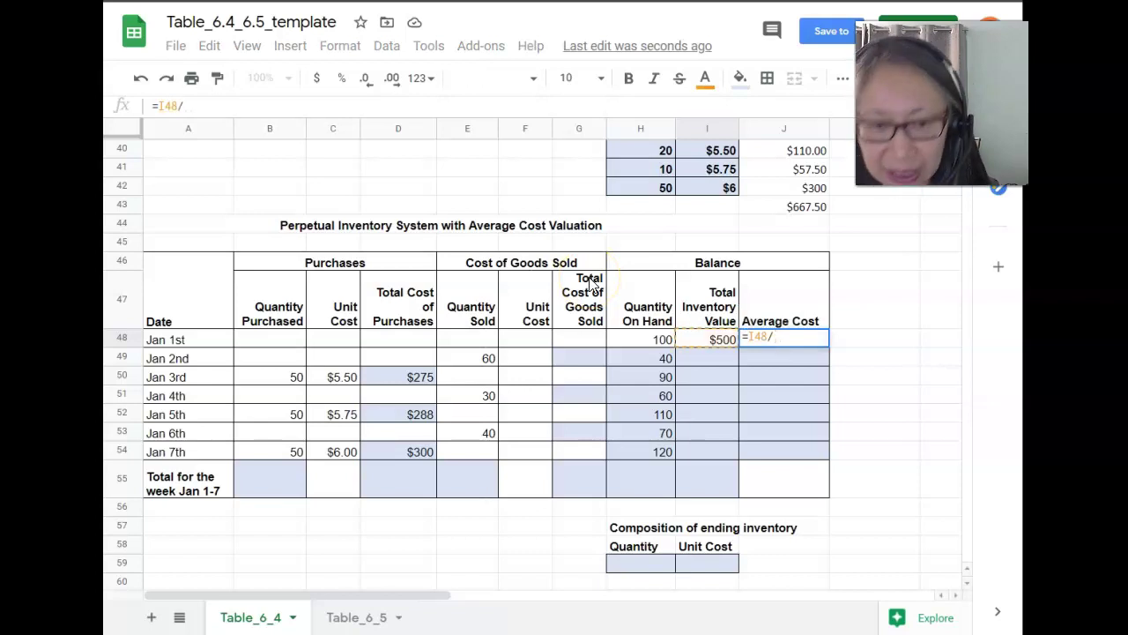
pyautogui.write('H48')
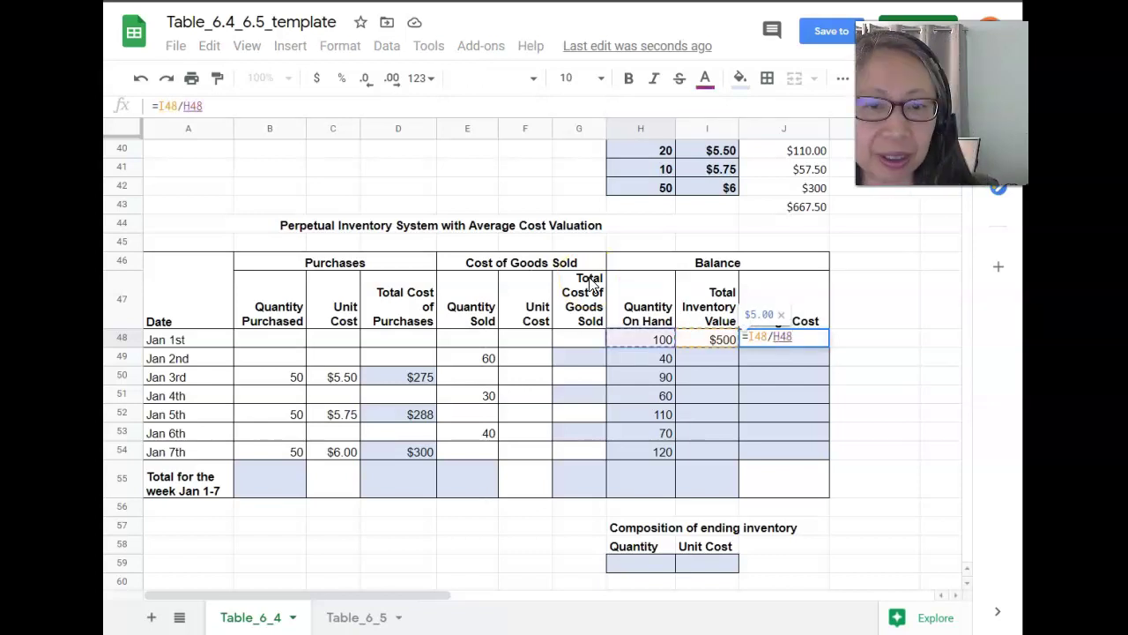
pyautogui.press('Return')
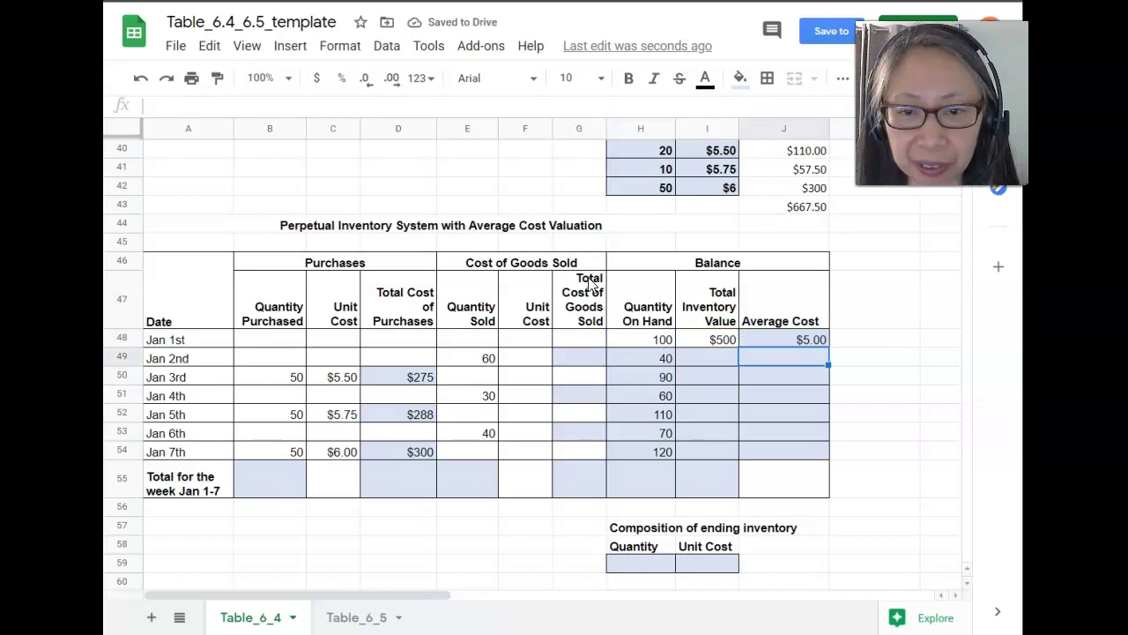
# - Set the Jan 2nd unit cost of goods sold in F49 to the Jan 1st average cost with =J48
pyautogui.click(533, 359)
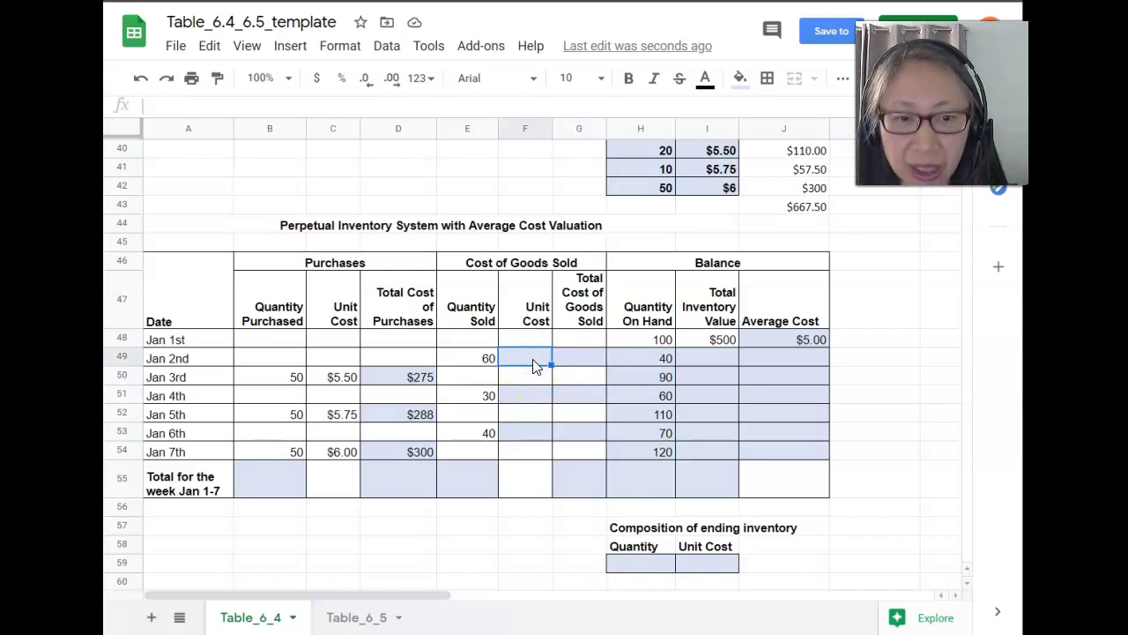
pyautogui.write('=')
pyautogui.click(532, 353)
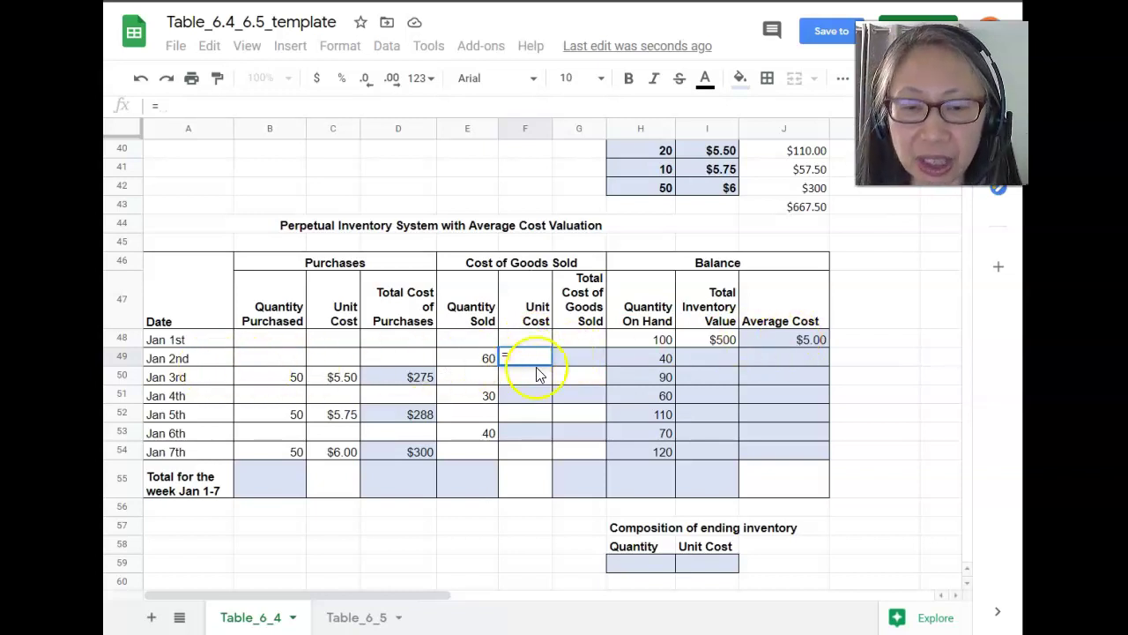
pyautogui.click(815, 344)
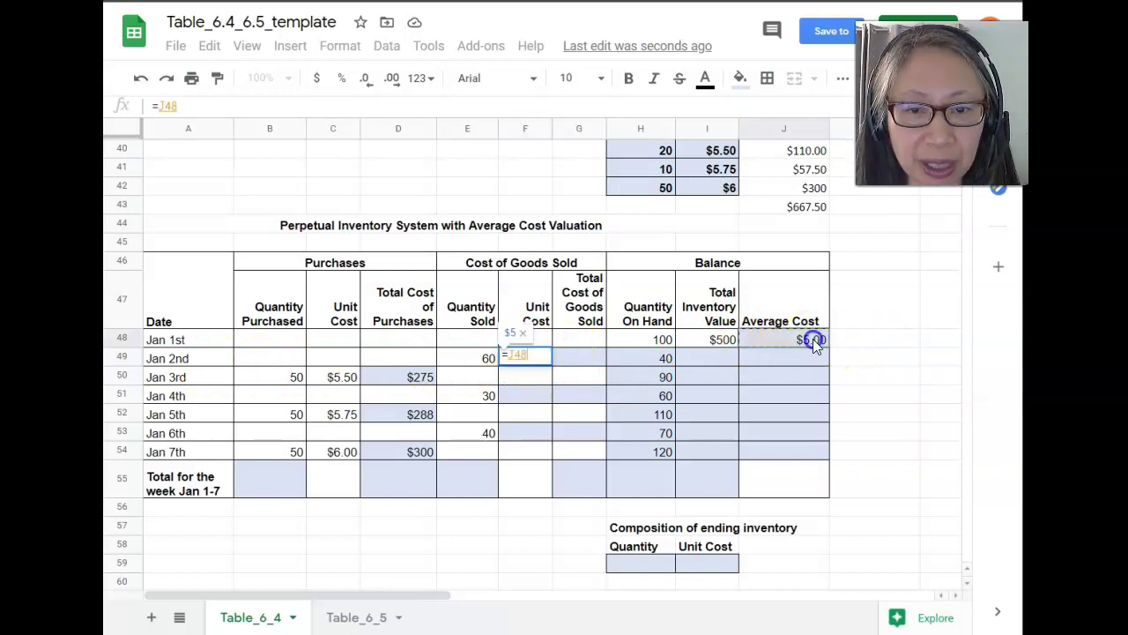
pyautogui.press('Return')
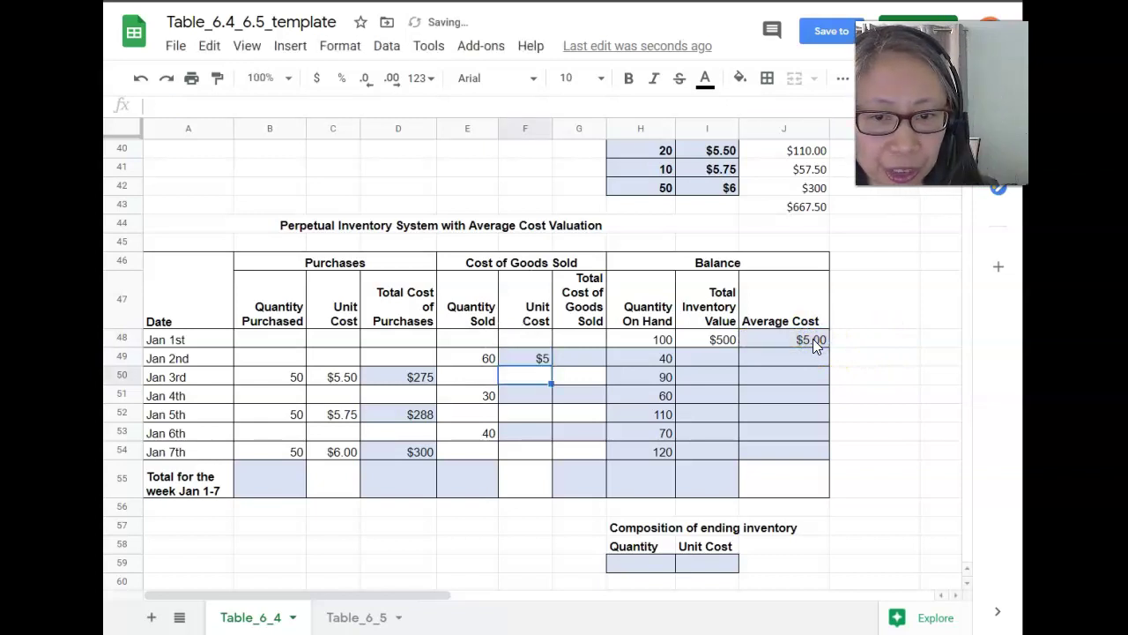
# - Enter =F49*E49 in G49 to calculate the Jan 2nd total cost of goods sold
pyautogui.click(591, 362)
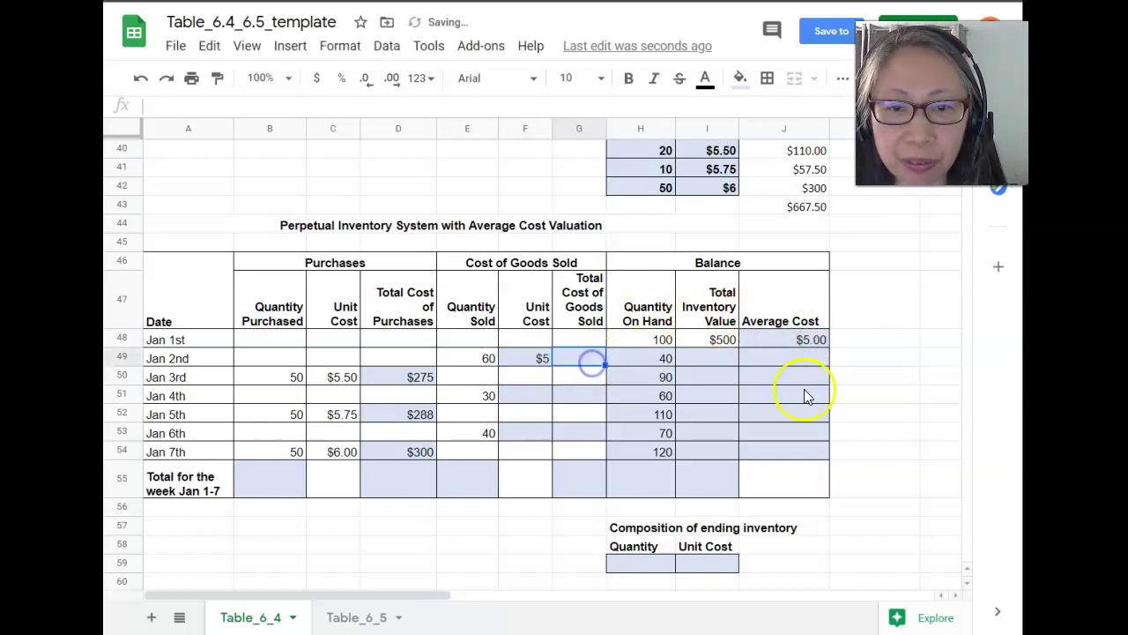
pyautogui.write('=')
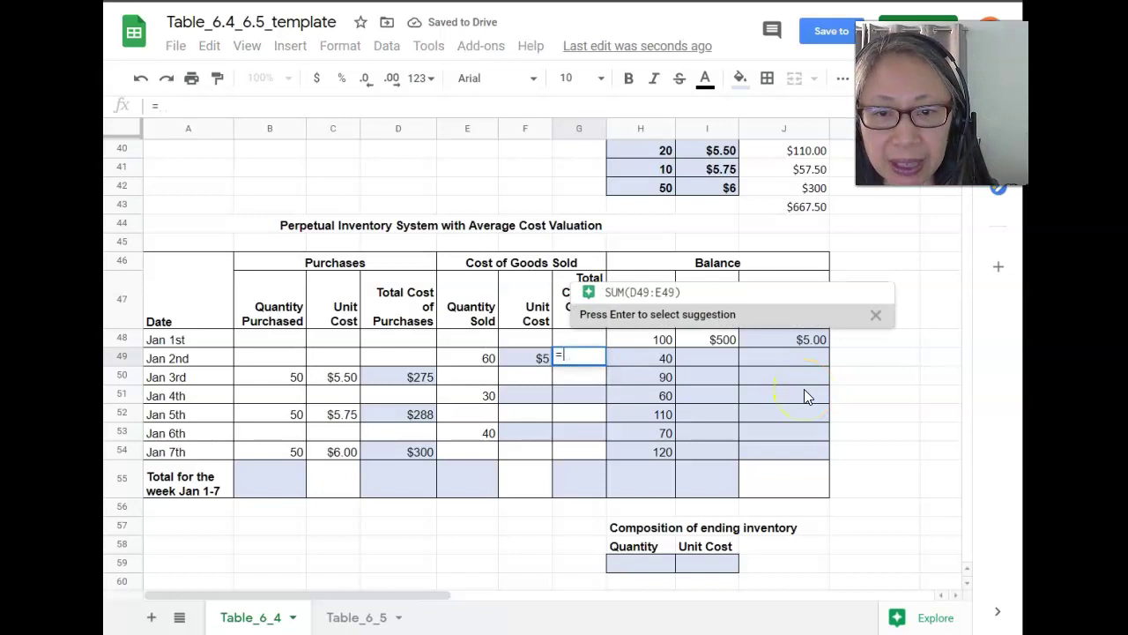
pyautogui.write('F49*E49')
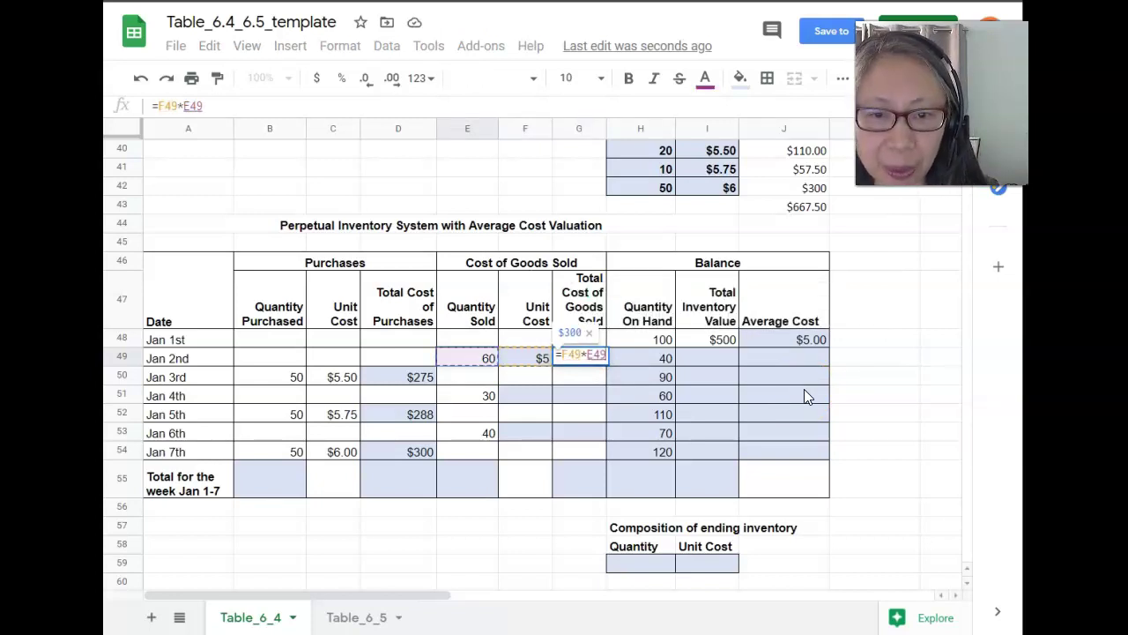
pyautogui.press('Return')
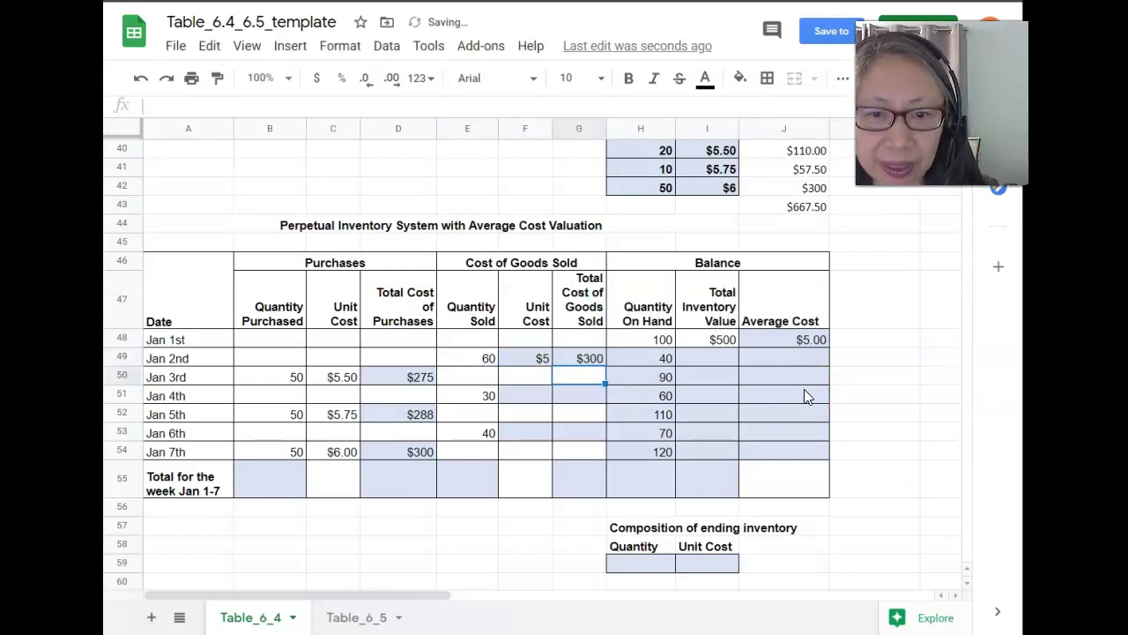
# - Enter =I48+D49-G49 in I49 to calculate the Jan 2nd total inventory value
pyautogui.click(698, 357)
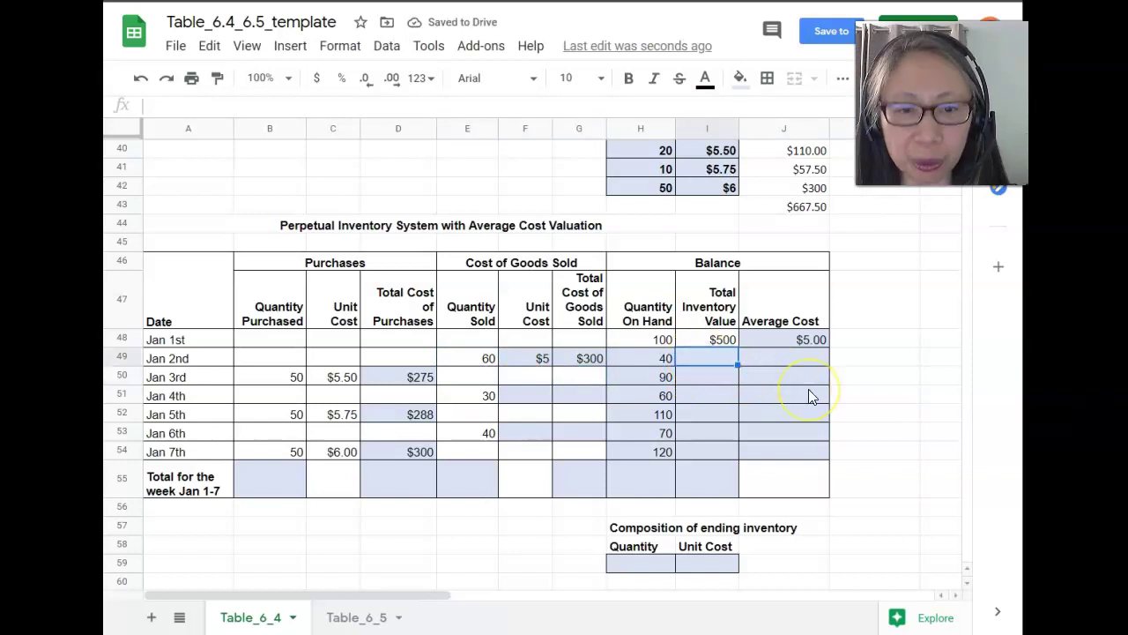
pyautogui.write('=')
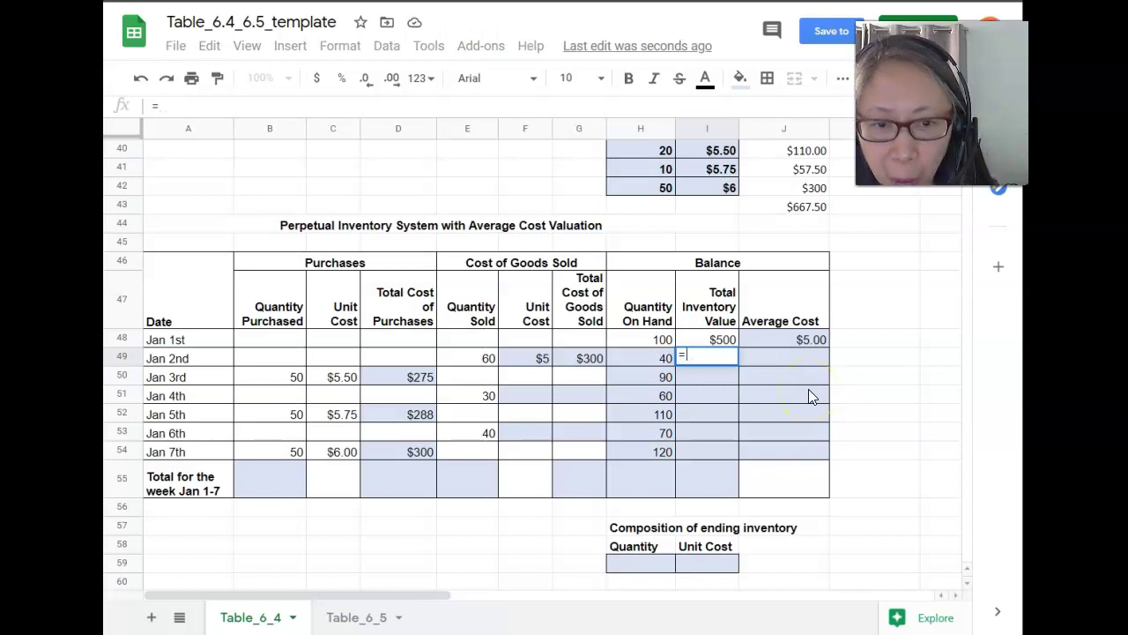
pyautogui.press('Up')
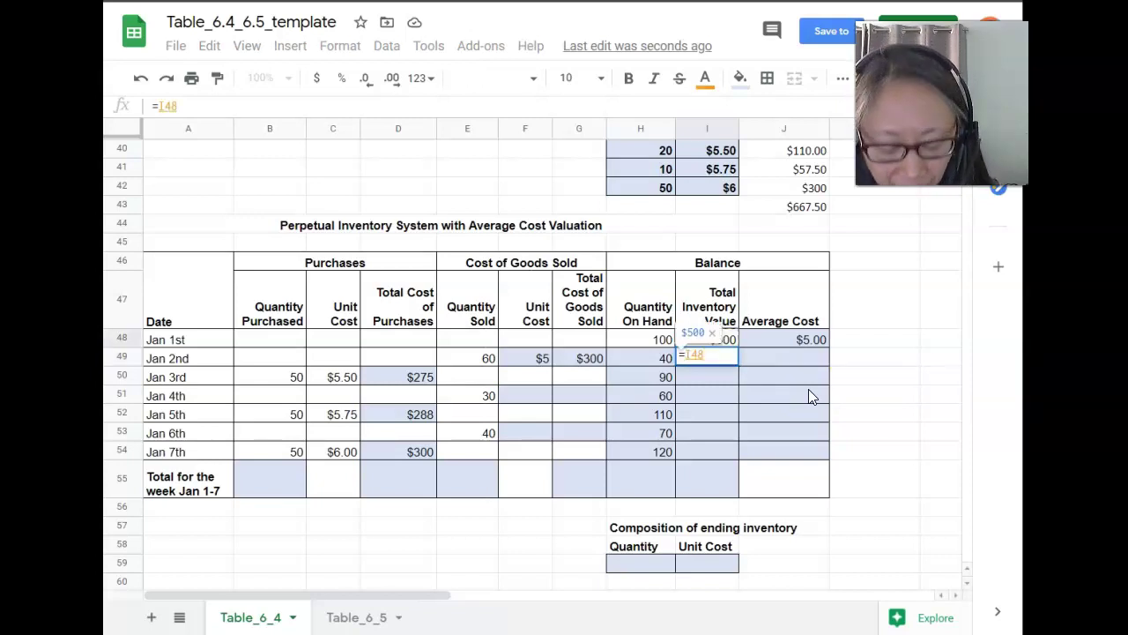
pyautogui.write('+')
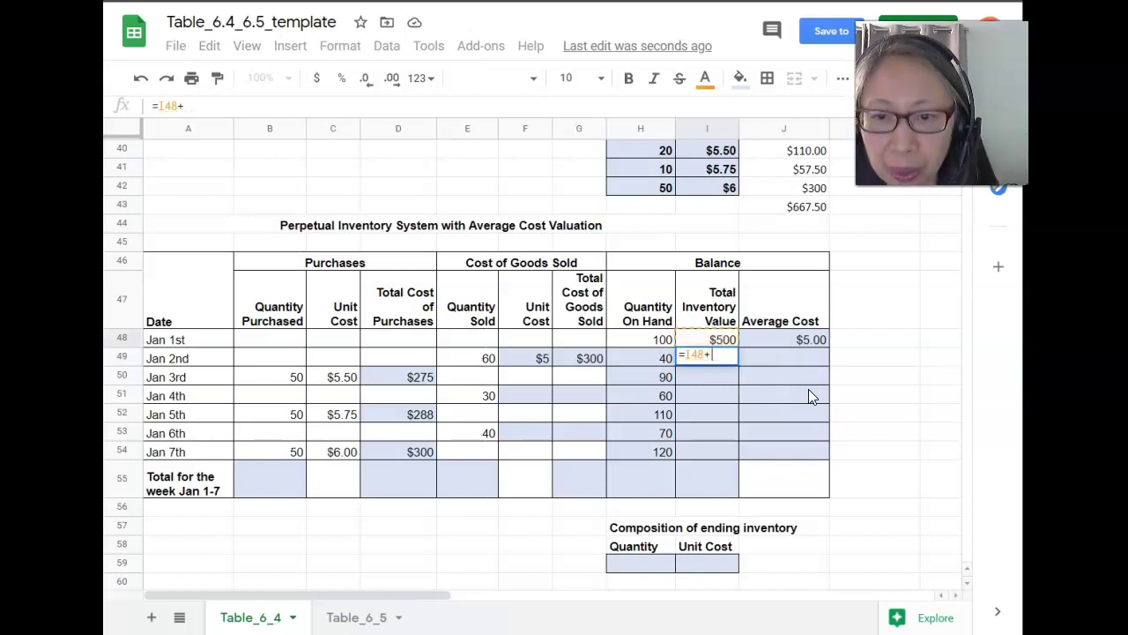
pyautogui.click(396, 363)
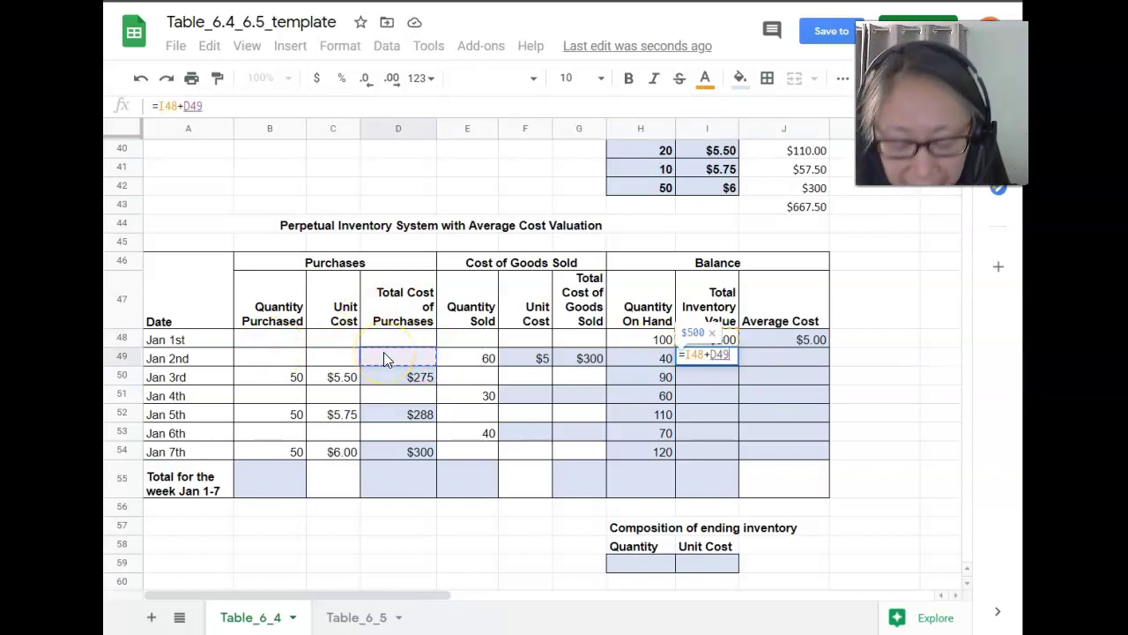
pyautogui.write('-')
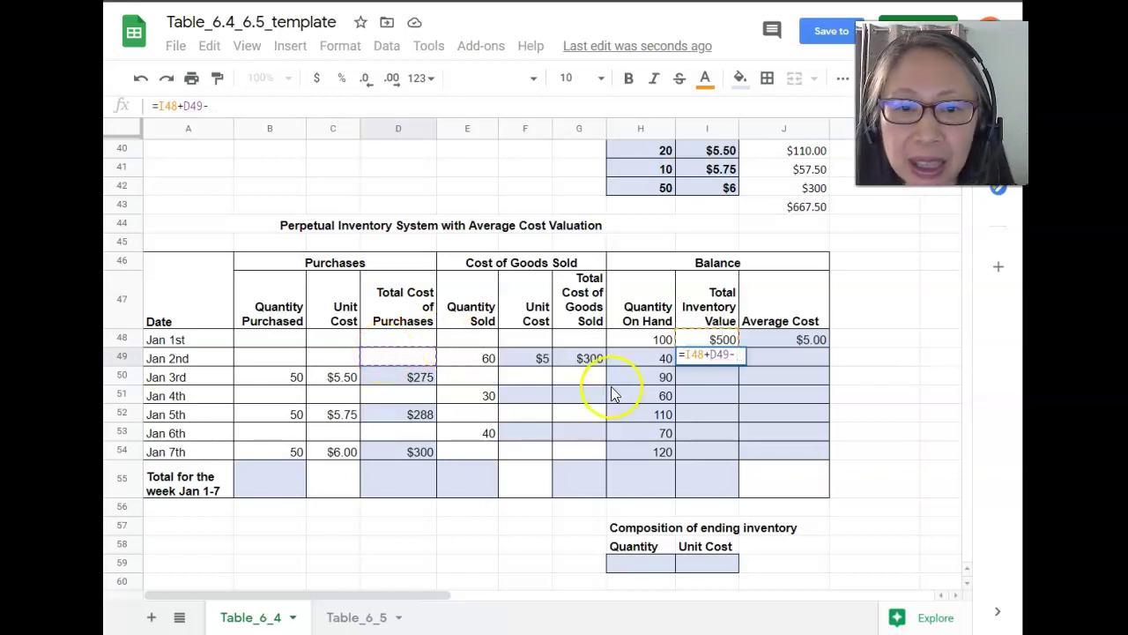
pyautogui.click(586, 359)
pyautogui.press('Return')
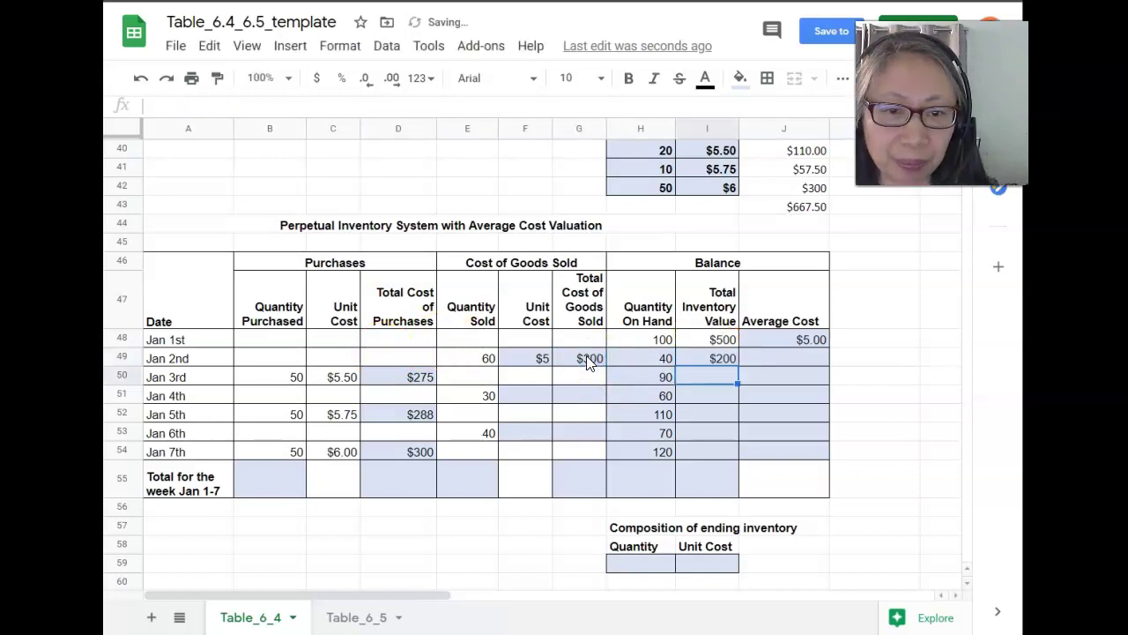
# - Copy the average cost formula from J48 into J49 for Jan 2nd
pyautogui.click(807, 340)
pyautogui.click(988, 349)
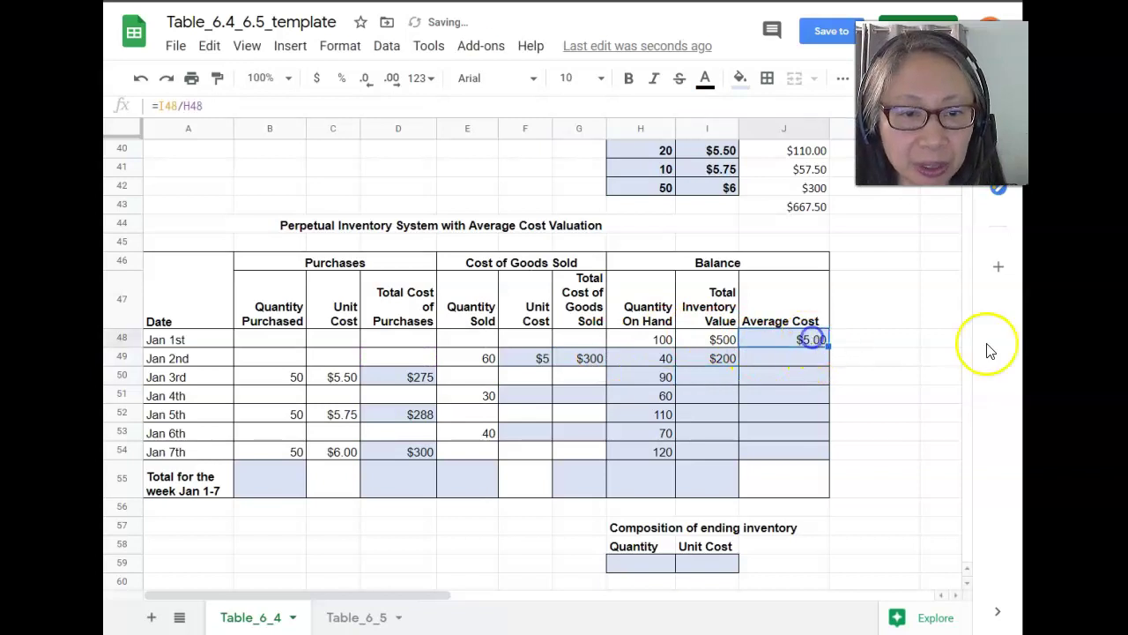
pyautogui.hotkey('ctrl', 'c')
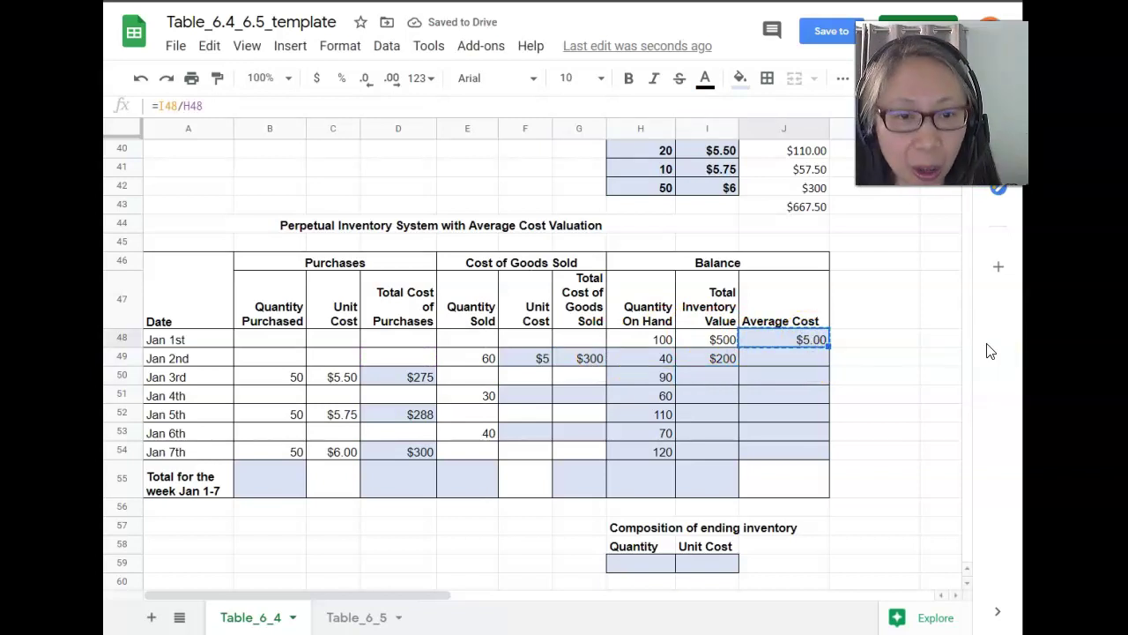
pyautogui.press('Down')
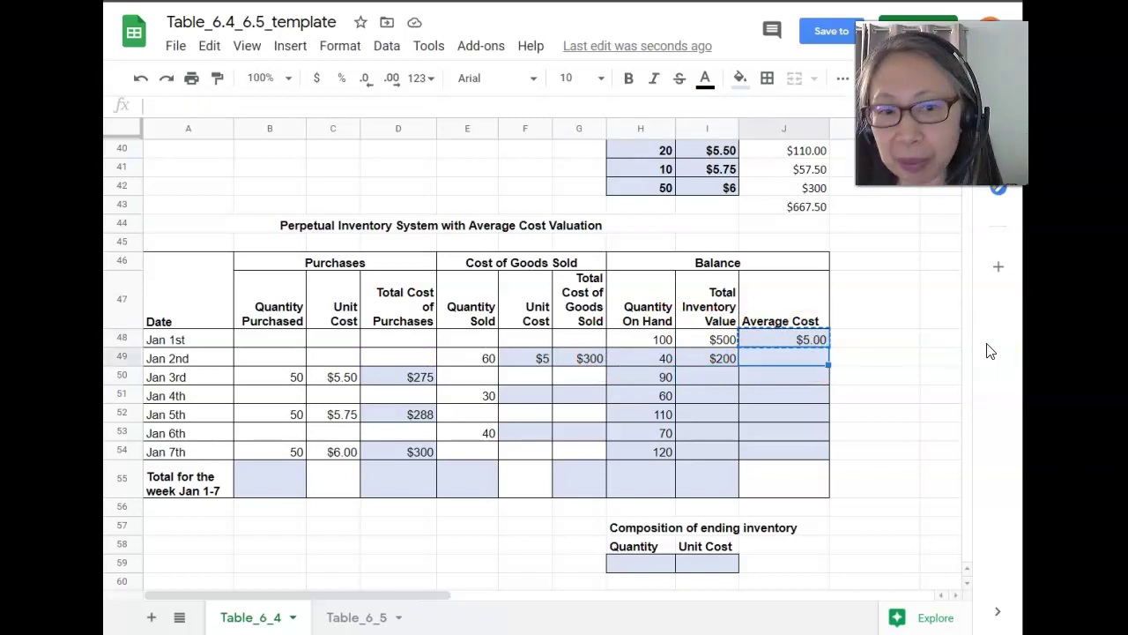
pyautogui.hotkey('ctrl', 'v')
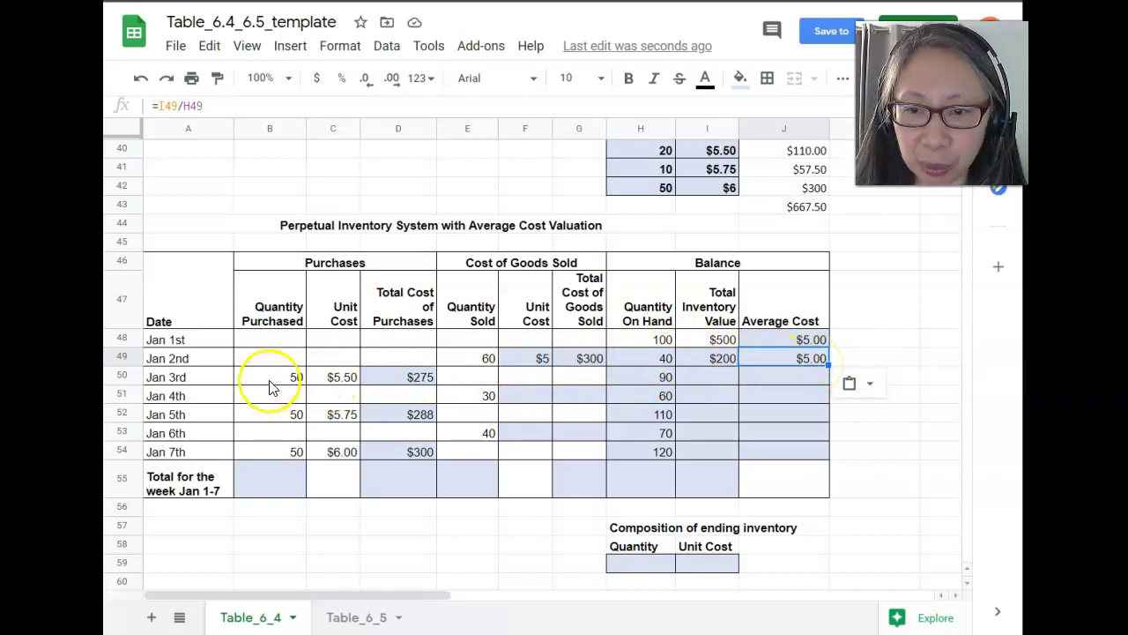
# - Copy the total inventory value and average cost formulas from I49:J49 into row 50 for Jan 3rd
pyautogui.click(709, 358)
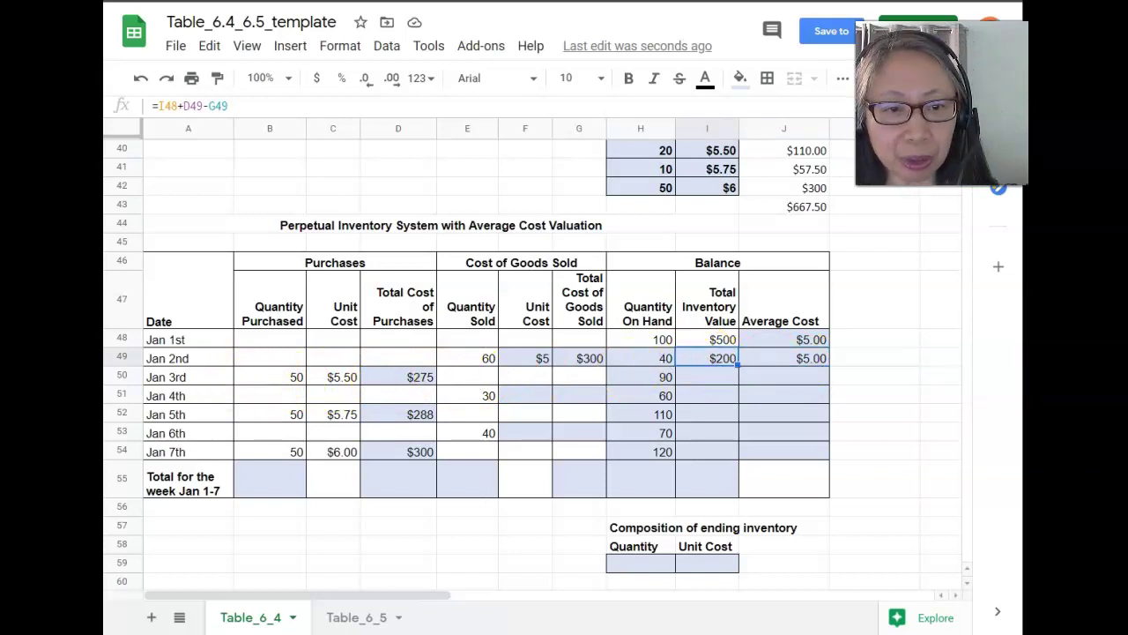
pyautogui.hotkey('shift', 'Right')
pyautogui.hotkey('ctrl', 'c')
pyautogui.click(707, 377)
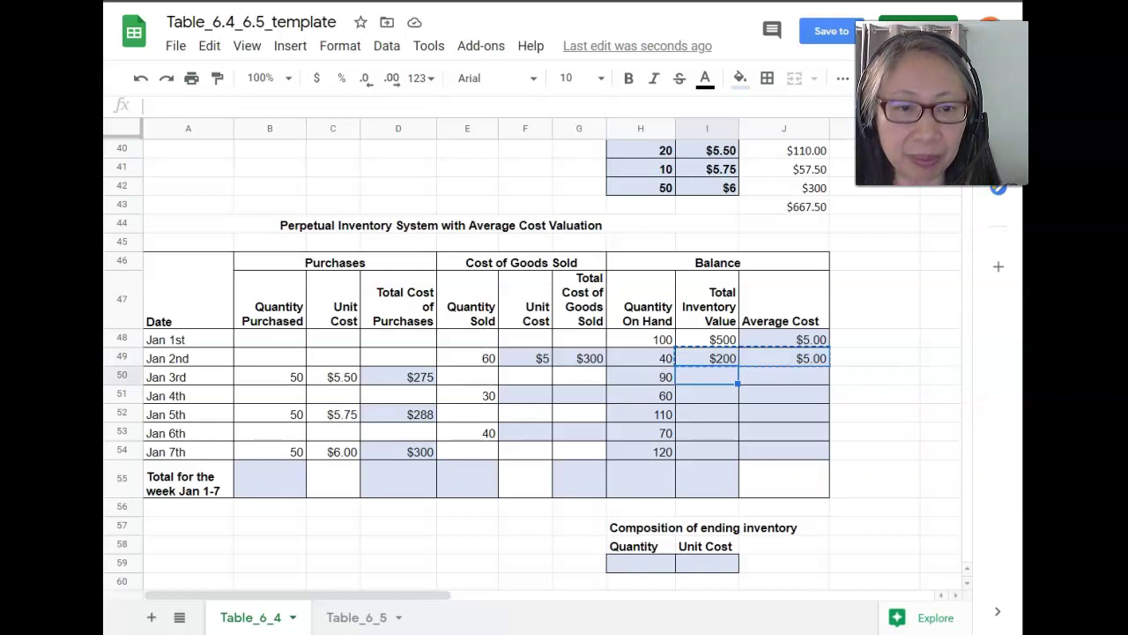
pyautogui.hotkey('ctrl', 'v')
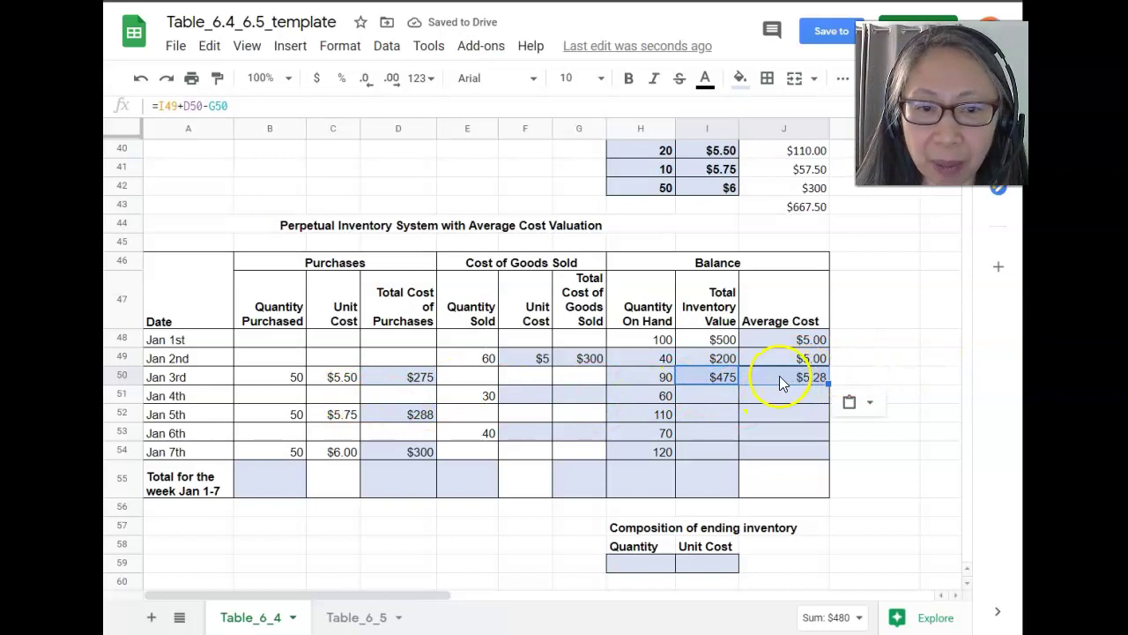
pyautogui.click(780, 380)
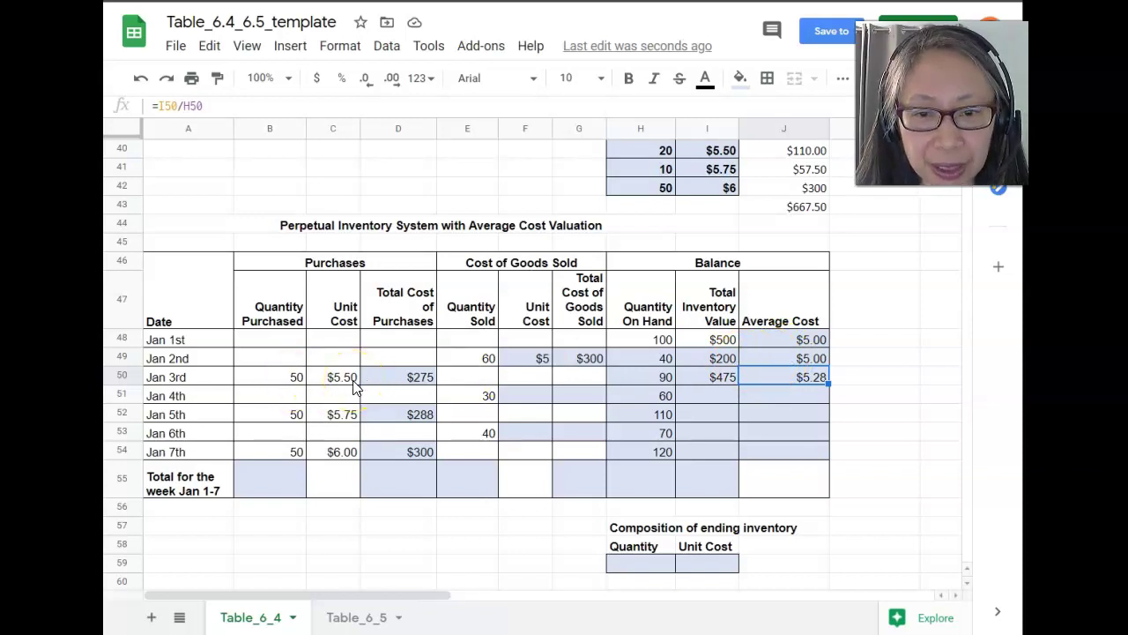
# - Copy the unit cost formula from F49 into F51 for Jan 4th and show it with two decimals
pyautogui.click(535, 399)
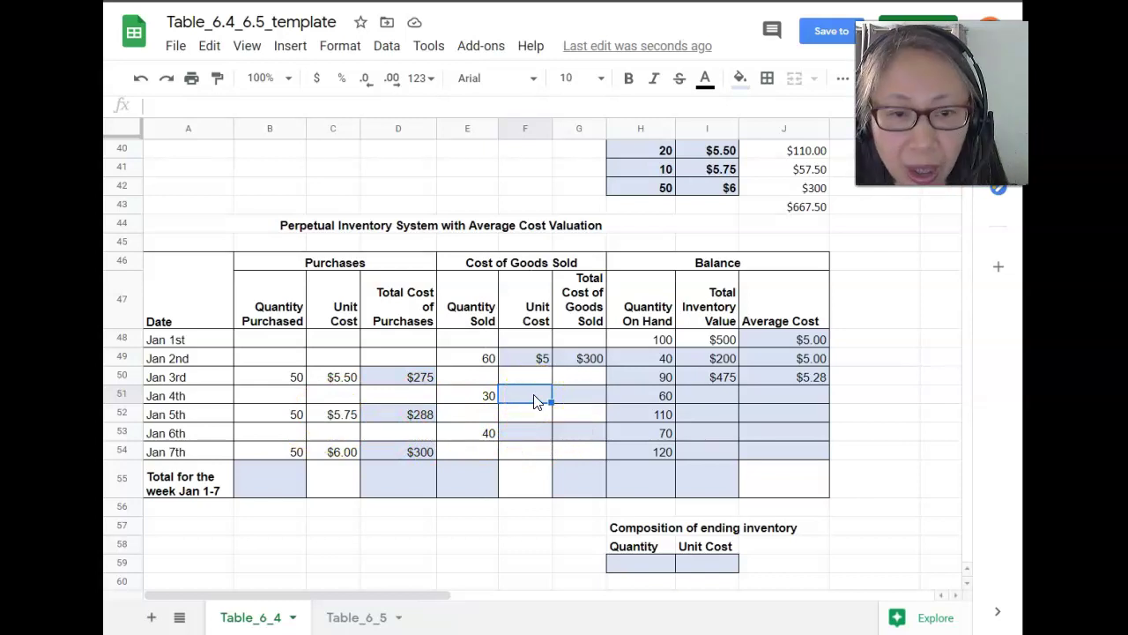
pyautogui.click(529, 359)
pyautogui.hotkey('ctrl', 'c')
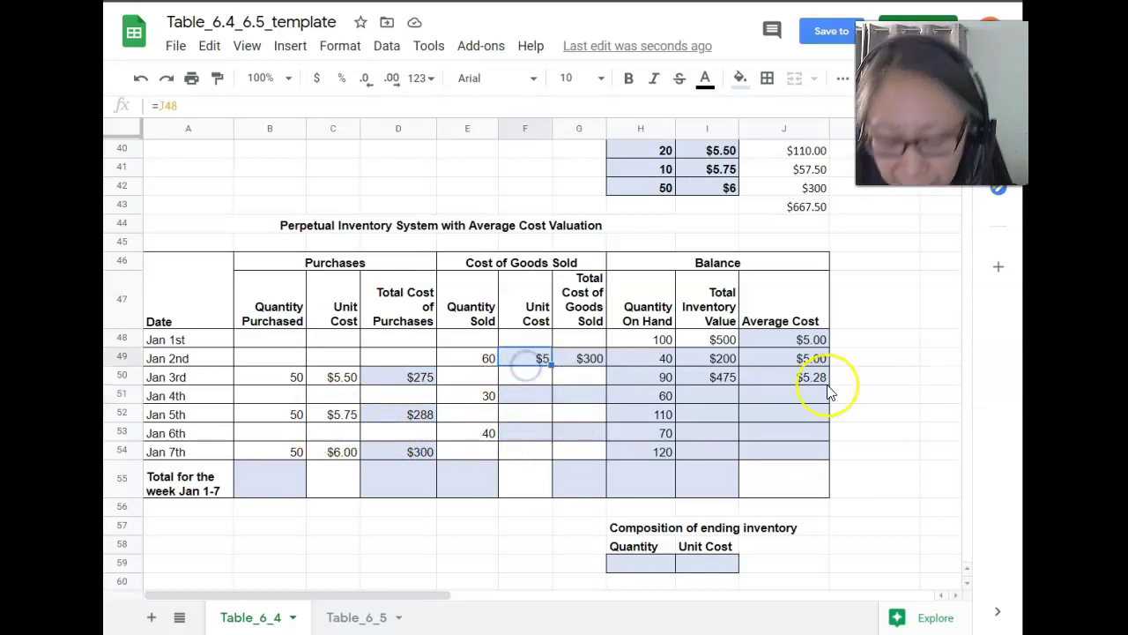
pyautogui.press('Down')
pyautogui.press('Down')
pyautogui.hotkey('ctrl', 'v')
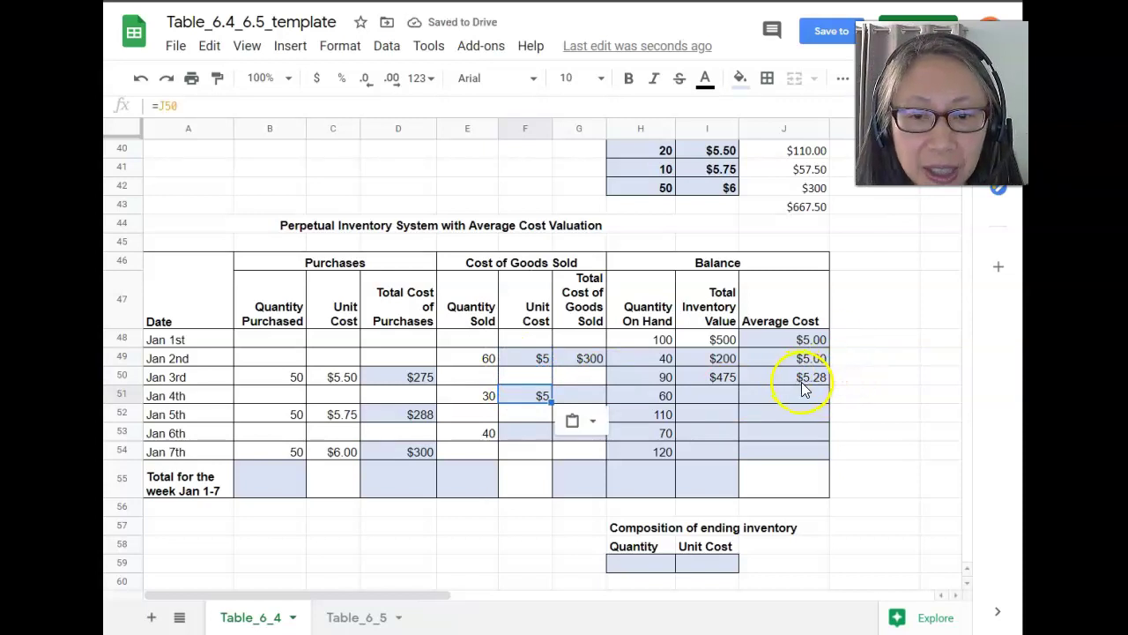
pyautogui.click(395, 79)
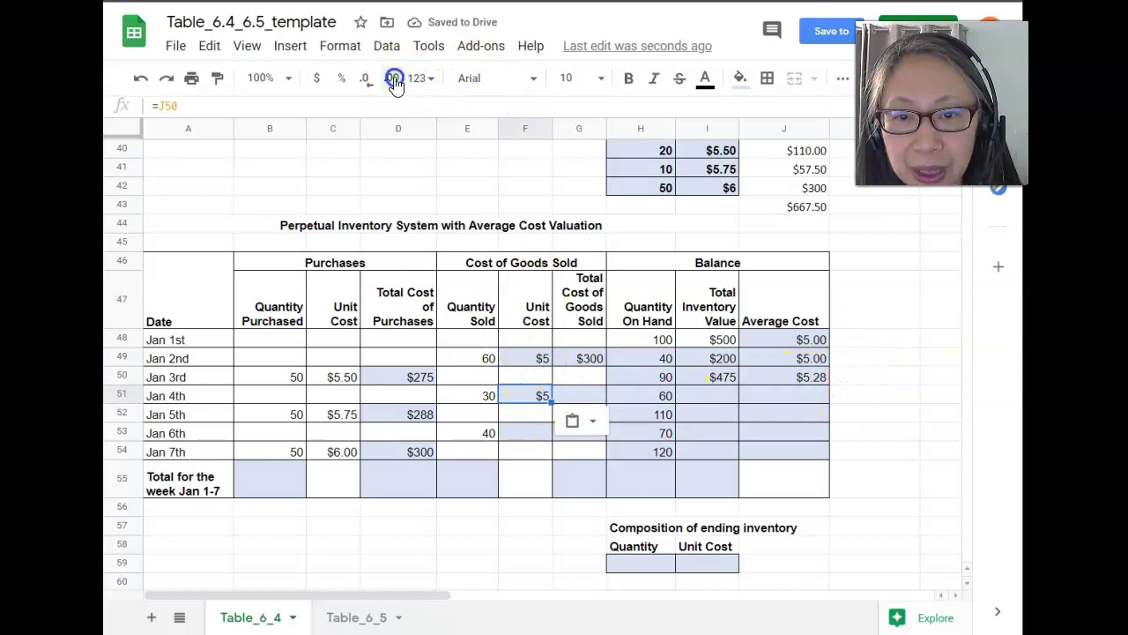
pyautogui.click(395, 80)
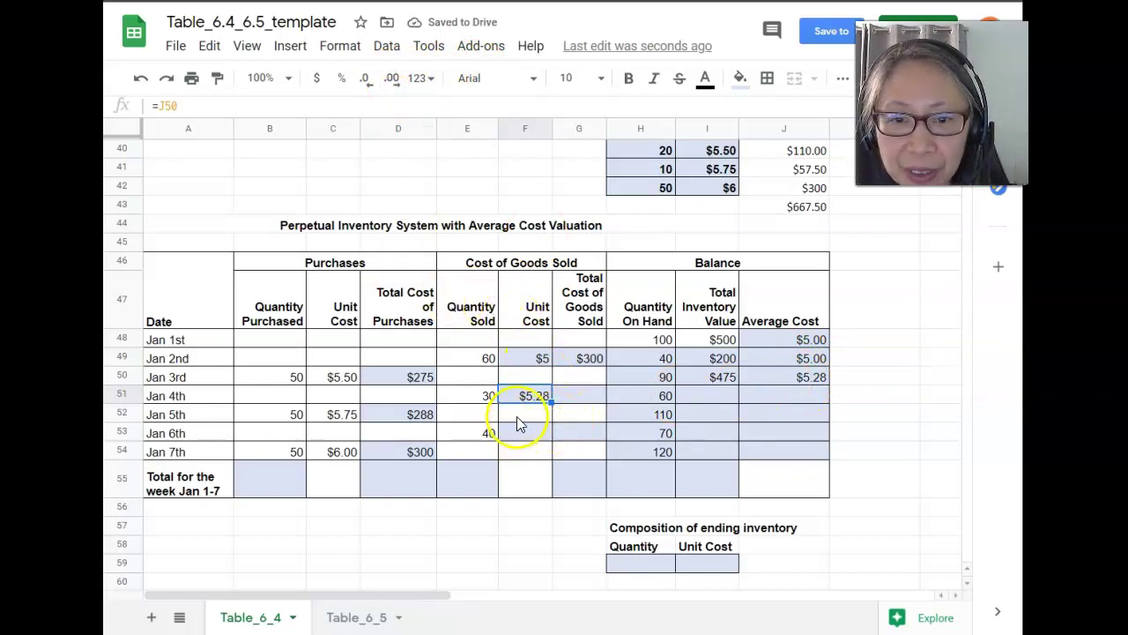
# - Copy the total cost of goods sold formula from G49 into G51 for Jan 4th
pyautogui.click(586, 358)
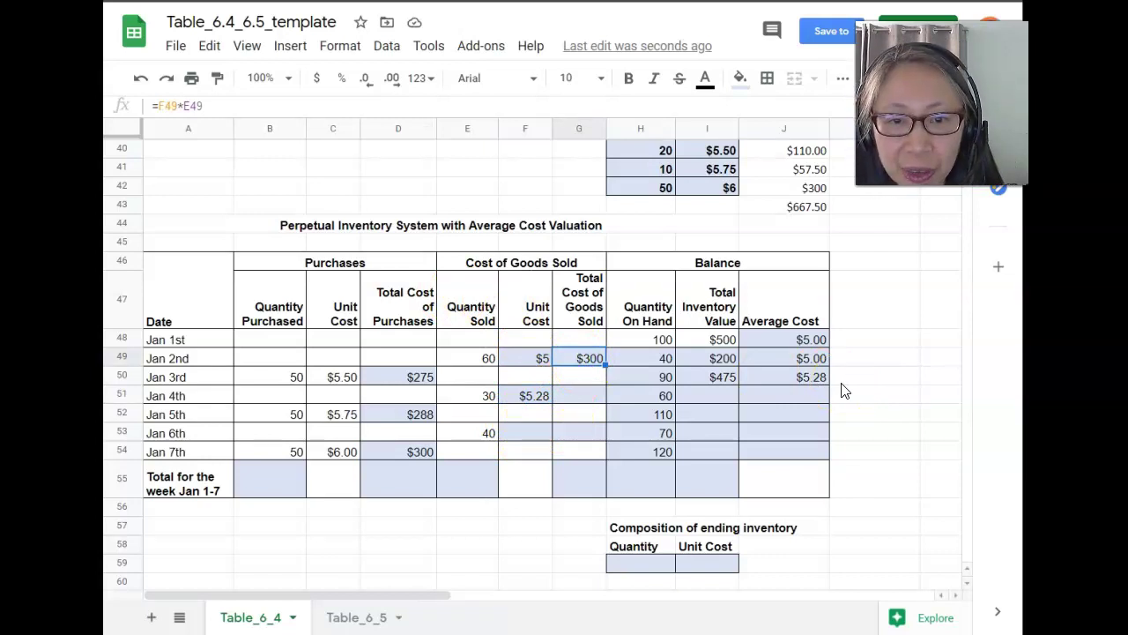
pyautogui.hotkey('ctrl', 'c')
pyautogui.press('Down')
pyautogui.press('Down')
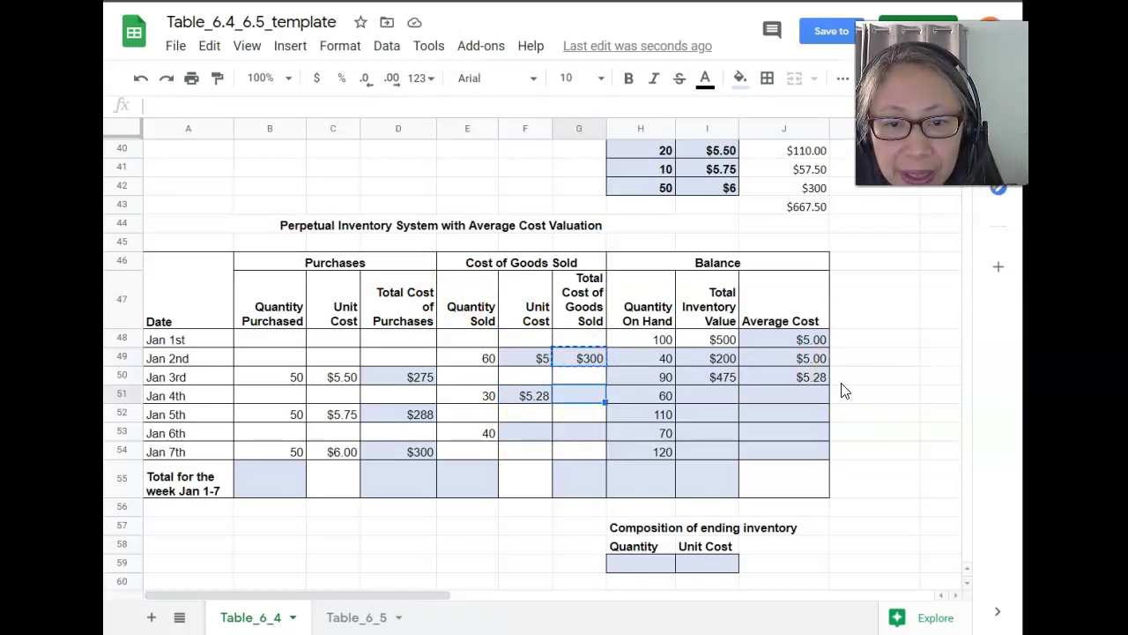
pyautogui.hotkey('ctrl', 'v')
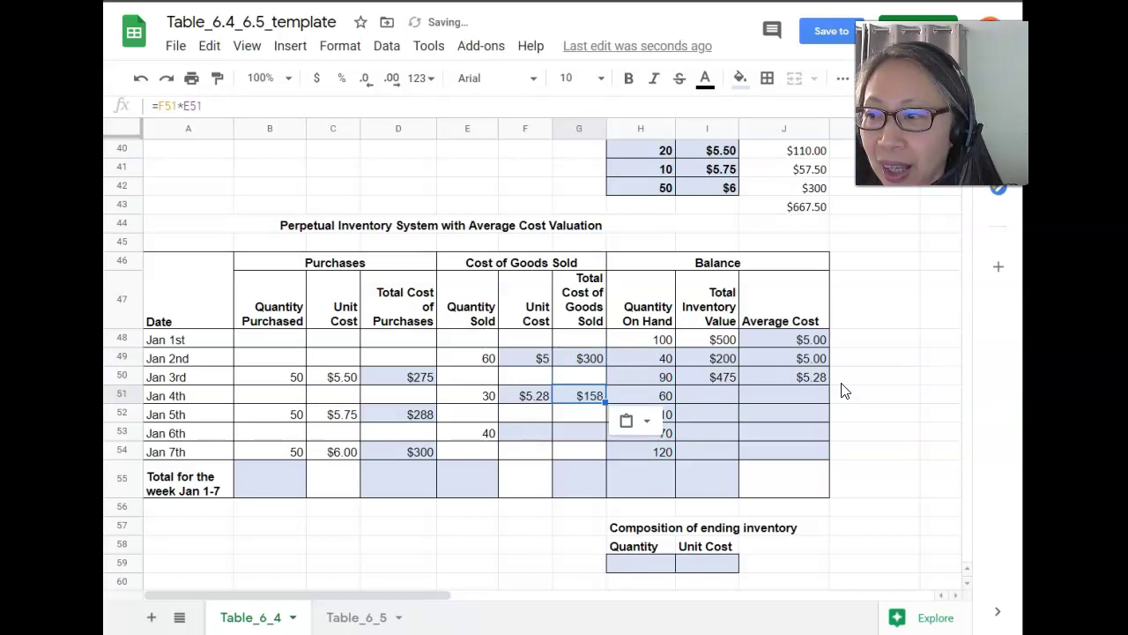
# - Copy the total inventory value and average cost formulas from I50:J50 into row 51 for Jan 4th
pyautogui.click(710, 378)
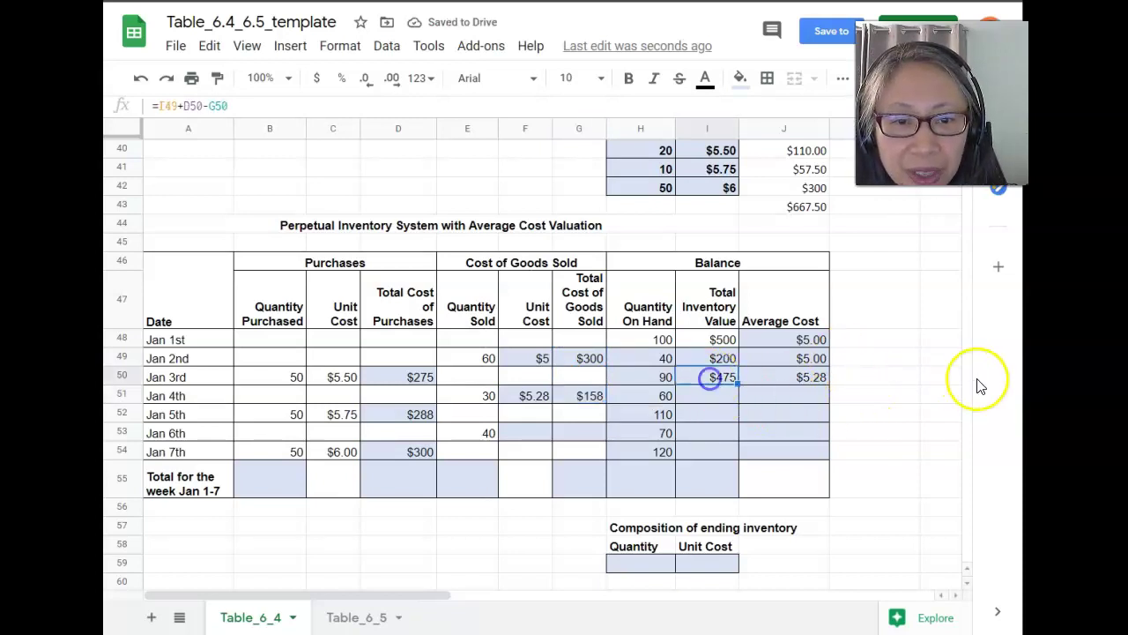
pyautogui.hotkey('shift', 'Right')
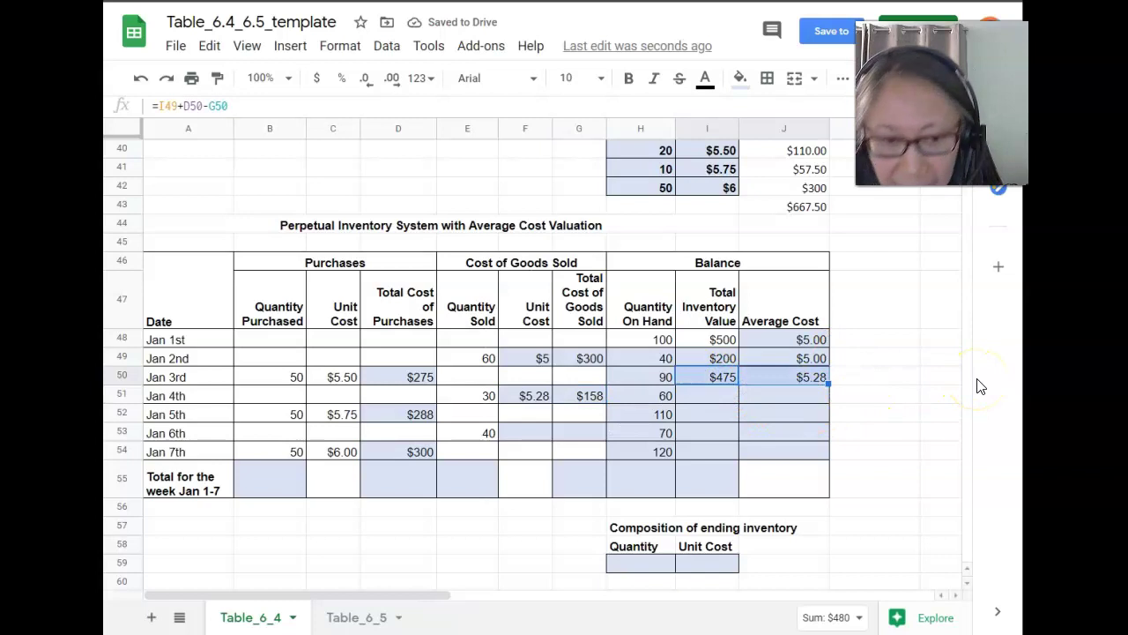
pyautogui.hotkey('ctrl', 'c')
pyautogui.press('Down')
pyautogui.hotkey('ctrl', 'v')
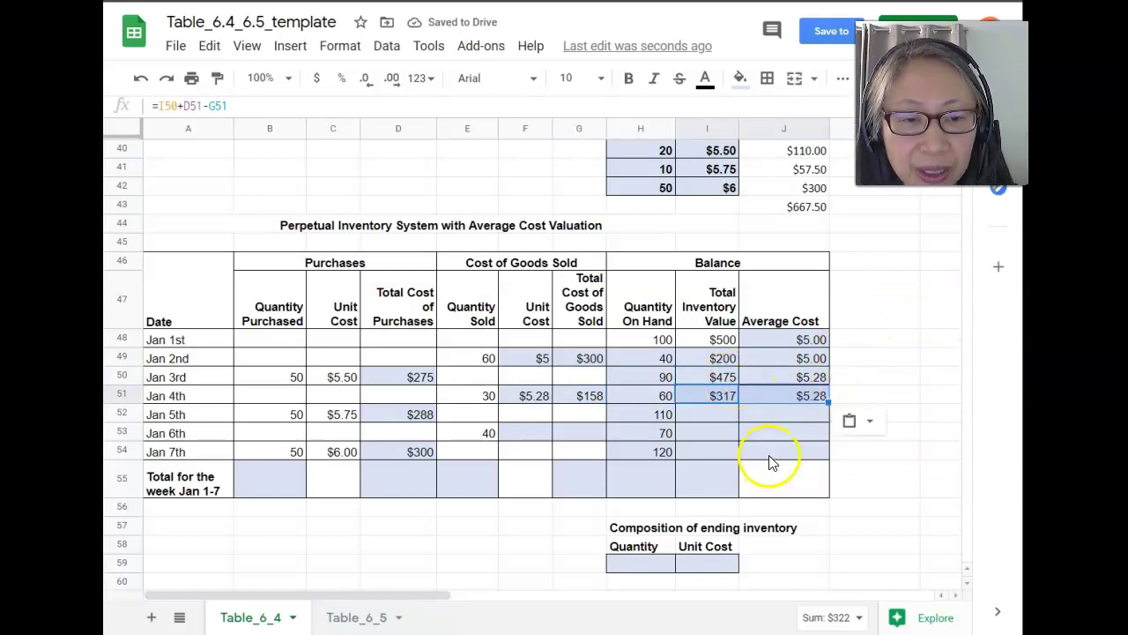
# - Copy the total inventory value and average cost formulas from I51:J51 into row 52 for Jan 5th
pyautogui.click(722, 398)
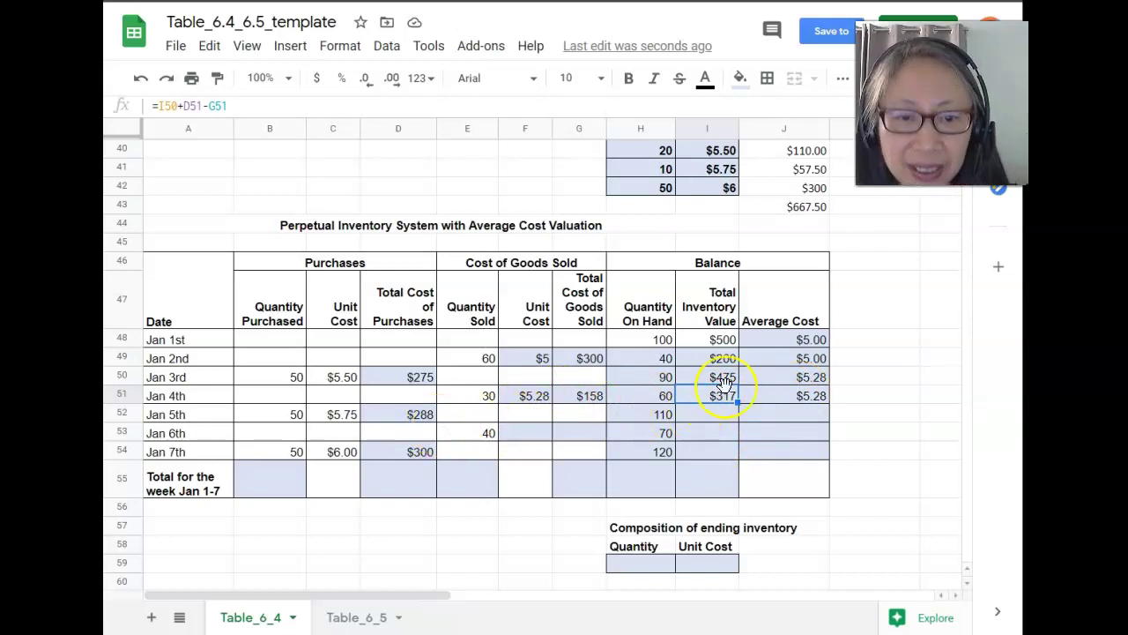
pyautogui.hotkey('shift', 'Right')
pyautogui.hotkey('ctrl', 'c')
pyautogui.press('Down')
pyautogui.hotkey('ctrl', 'v')
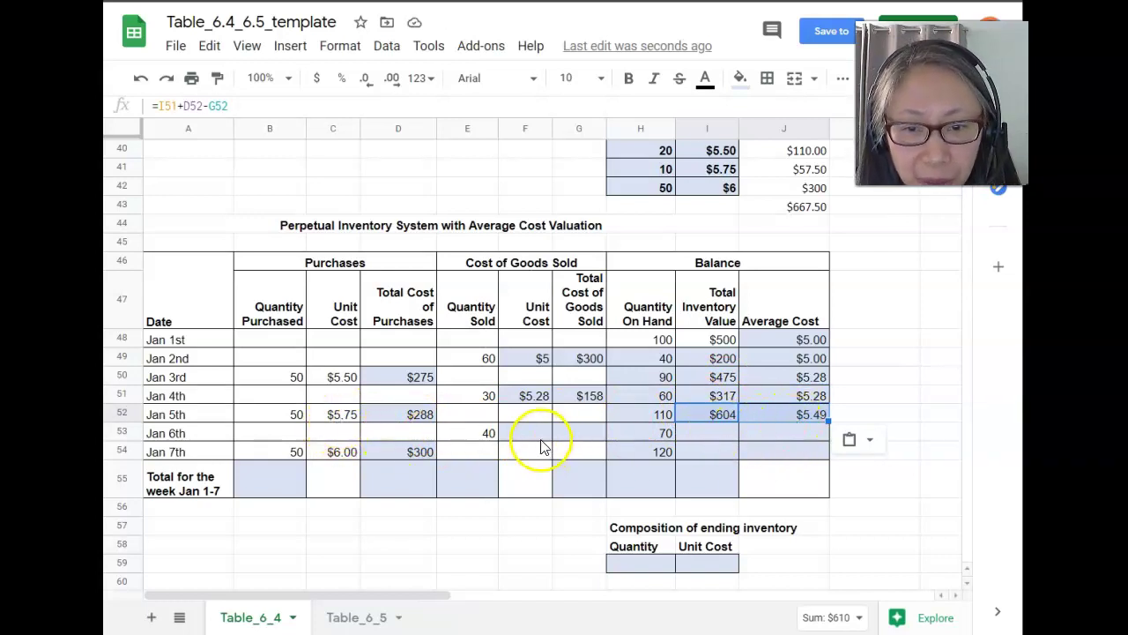
# - Copy the unit cost and total cost of goods sold formulas from F51:G51 into row 53 for Jan 6th
pyautogui.click(533, 399)
pyautogui.hotkey('shift', 'Right')
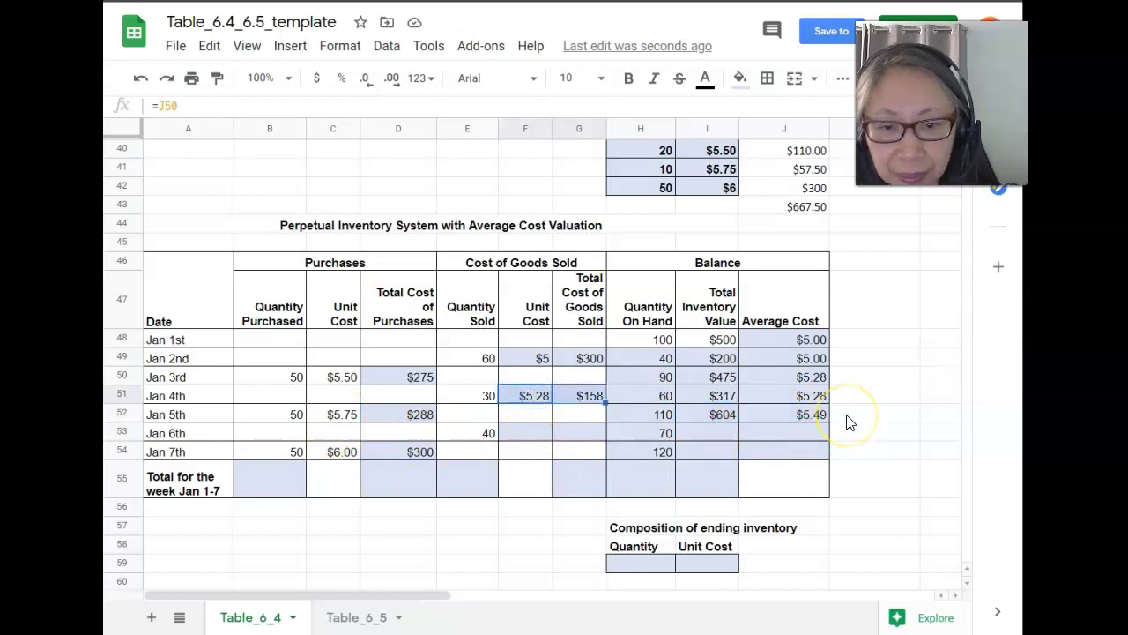
pyautogui.hotkey('ctrl', 'c')
pyautogui.press('Down')
pyautogui.press('Down')
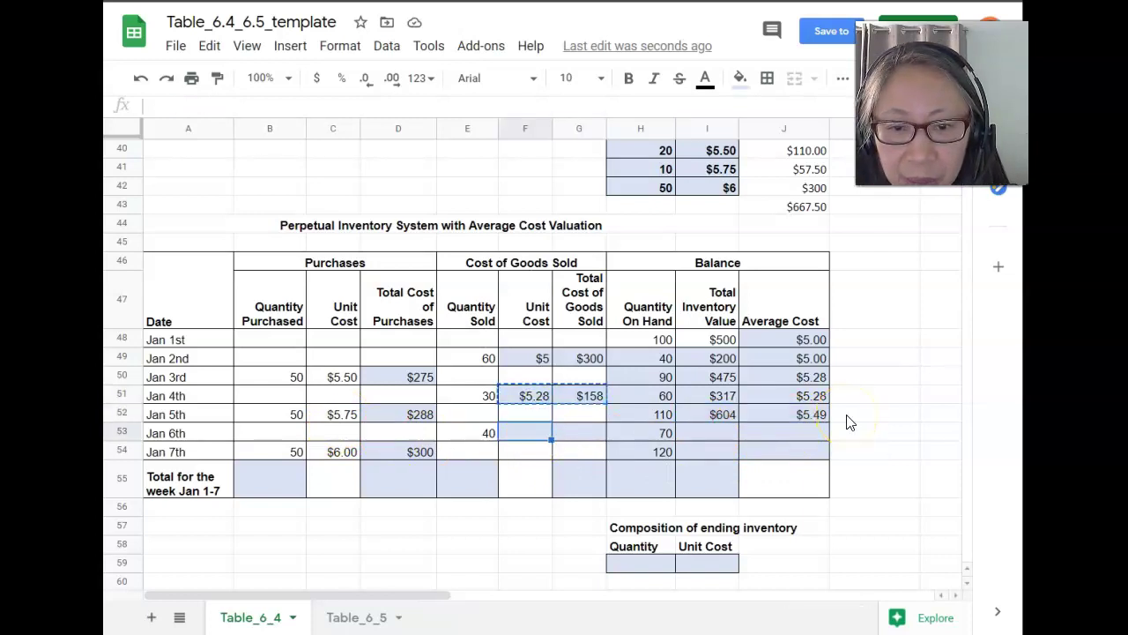
pyautogui.hotkey('ctrl', 'v')
# - Copy the total inventory value and average cost formulas from I52:J52 into I53:J54 for Jan 6th and Jan 7th
pyautogui.click(706, 412)
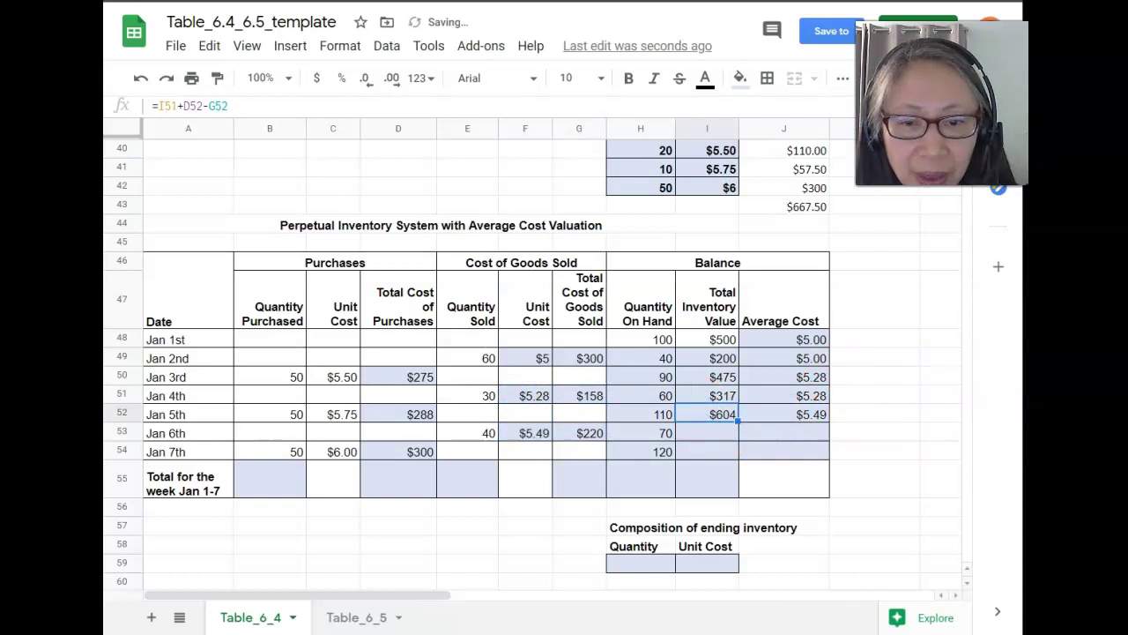
pyautogui.hotkey('shift', 'Right')
pyautogui.hotkey('ctrl', 'c')
pyautogui.press('Down')
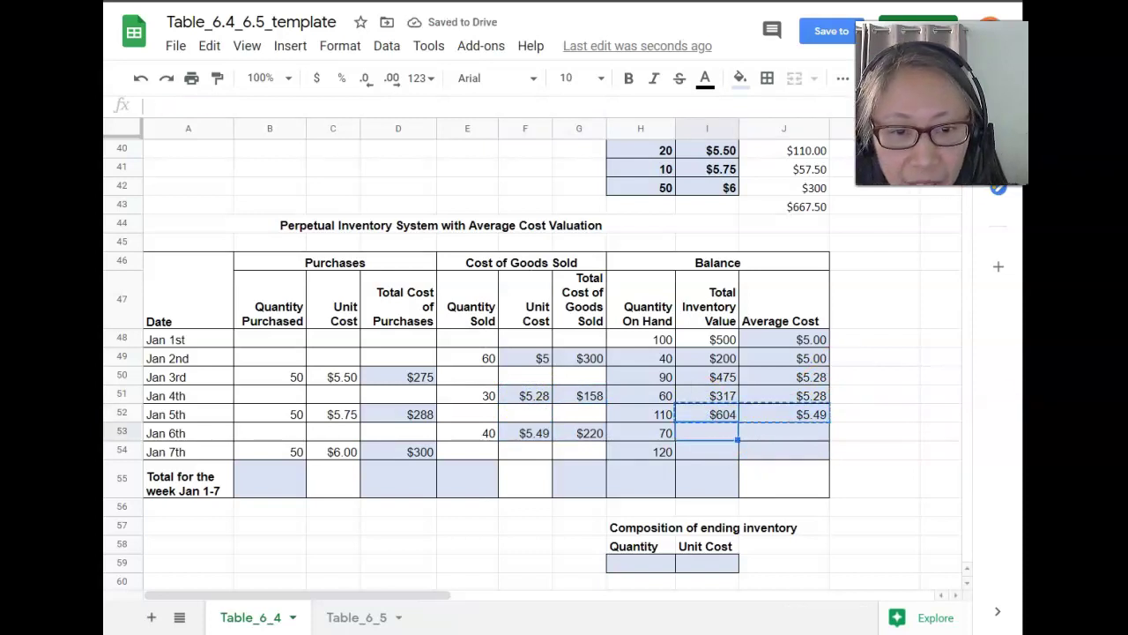
pyautogui.hotkey('shift', 'Down')
pyautogui.hotkey('shift', 'Right')
pyautogui.hotkey('ctrl', 'v')
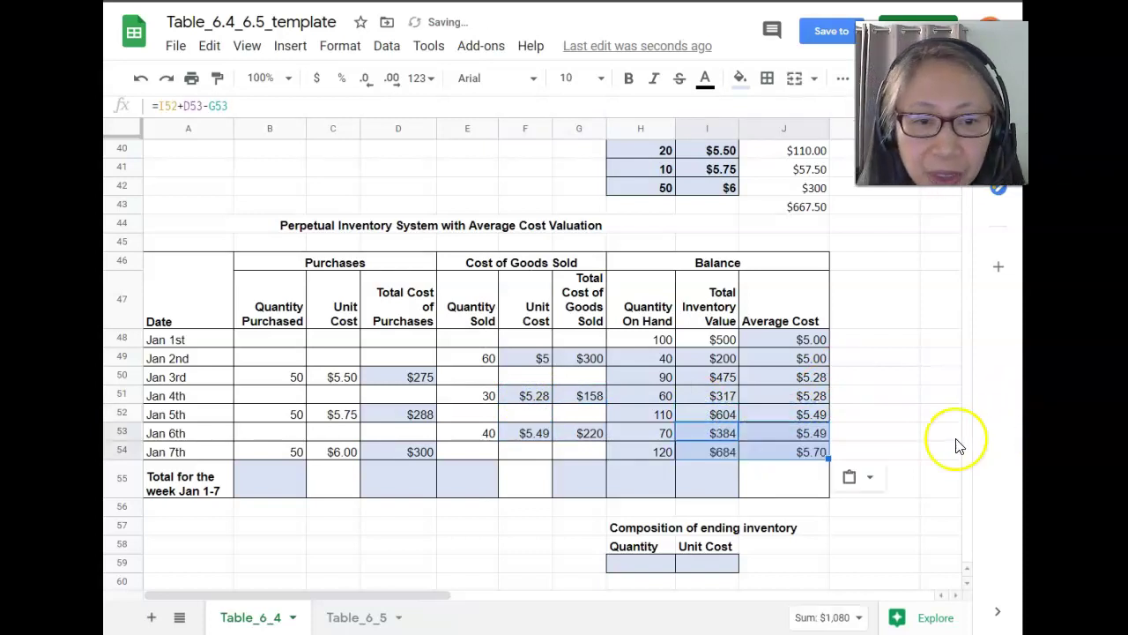
pyautogui.click(778, 383)
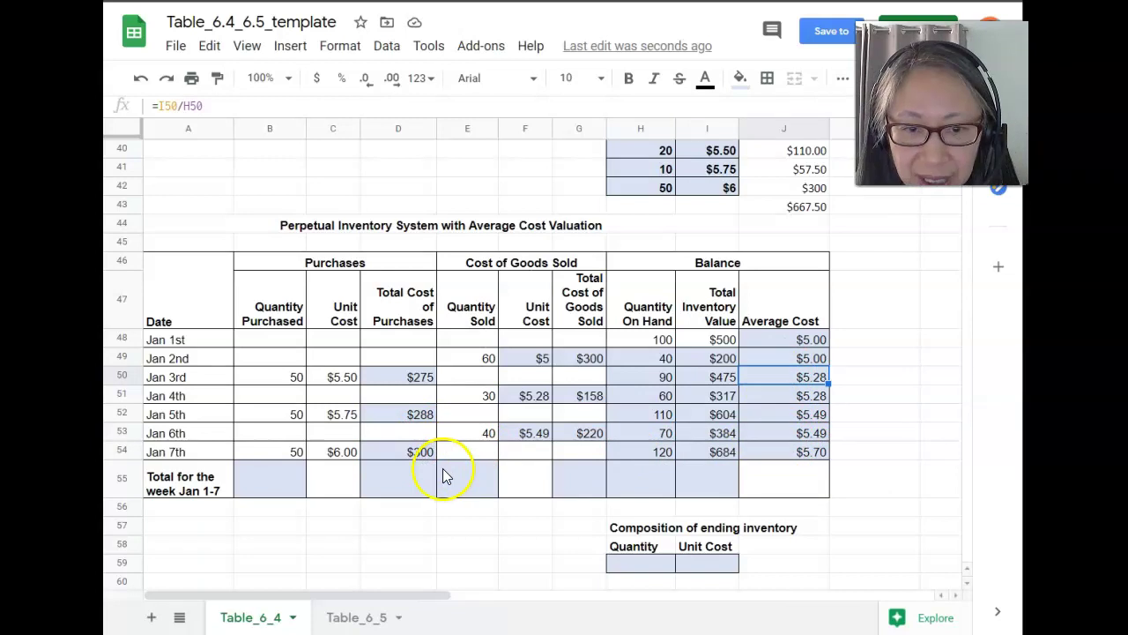
# - Fill in the row 55 weekly totals and show the average cost table's total cost and inventory value columns with two decimals
pyautogui.click(282, 477)
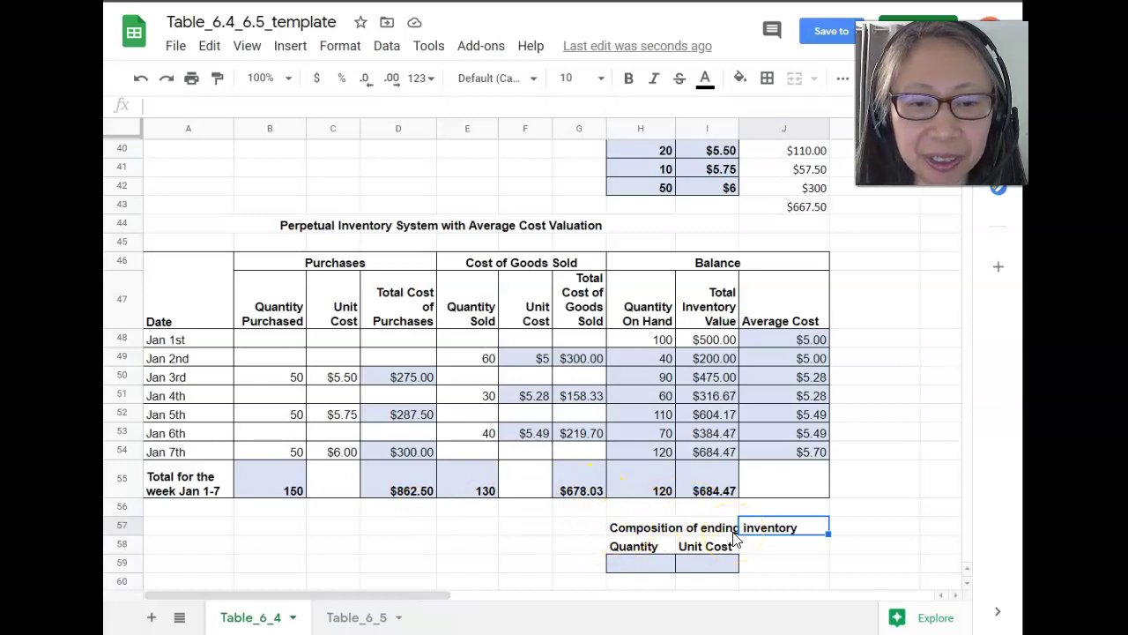
# - Set the ending inventory quantity in H59 to the weekly quantity on hand with =H55
pyautogui.click(652, 568)
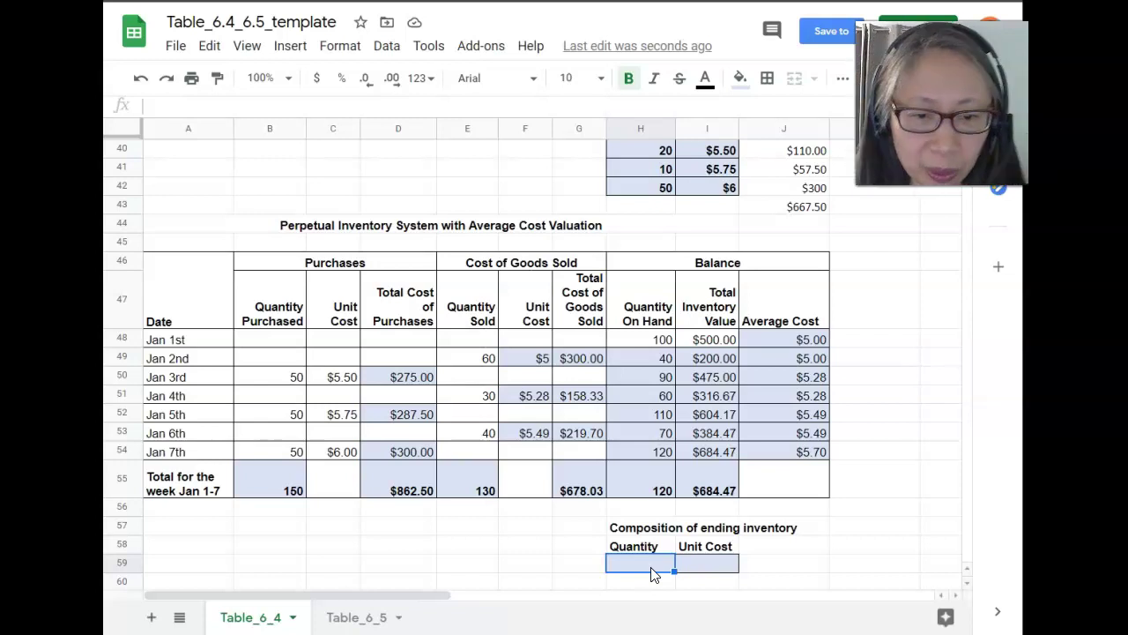
pyautogui.write('=H58')
pyautogui.press('Up')
pyautogui.press('Up')
pyautogui.press('Up')
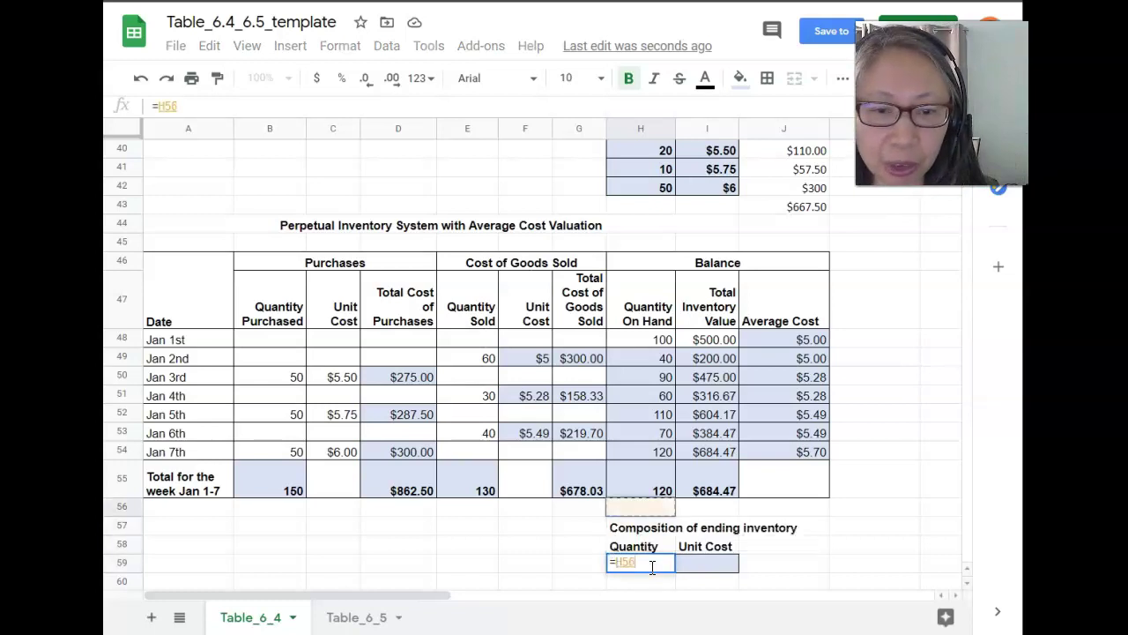
pyautogui.press('Return')
pyautogui.press('Up')
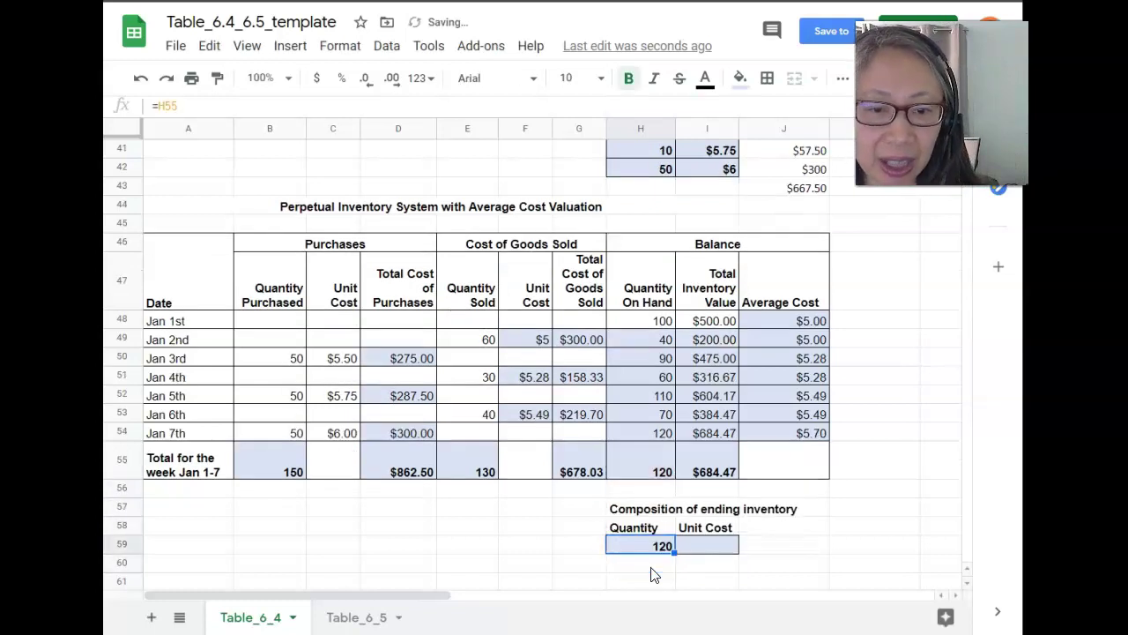
# - Link the ending inventory unit cost in I59 to the Jan 7th average cost with a formula
pyautogui.press('Right')
pyautogui.write('=')
pyautogui.press('Up')
pyautogui.press('Up')
pyautogui.press('Up')
pyautogui.press('Up')
pyautogui.press('Up')
pyautogui.press('Return')
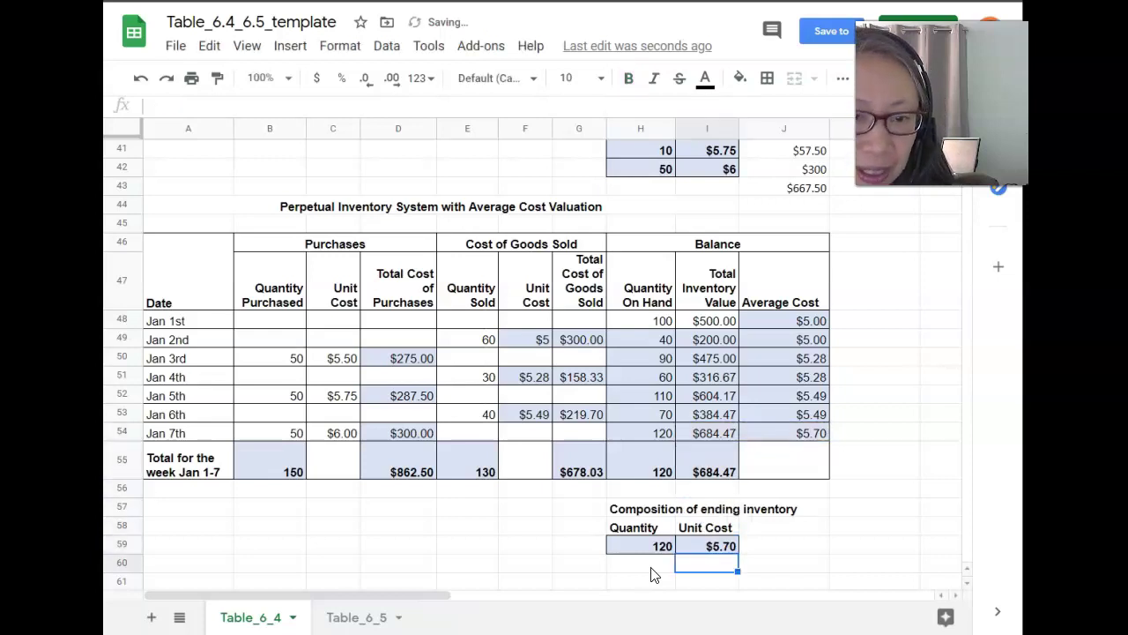
# - Check the ending inventory value with =I59*H59 in J59, and clear the cell again
pyautogui.press('Up')
pyautogui.press('Right')
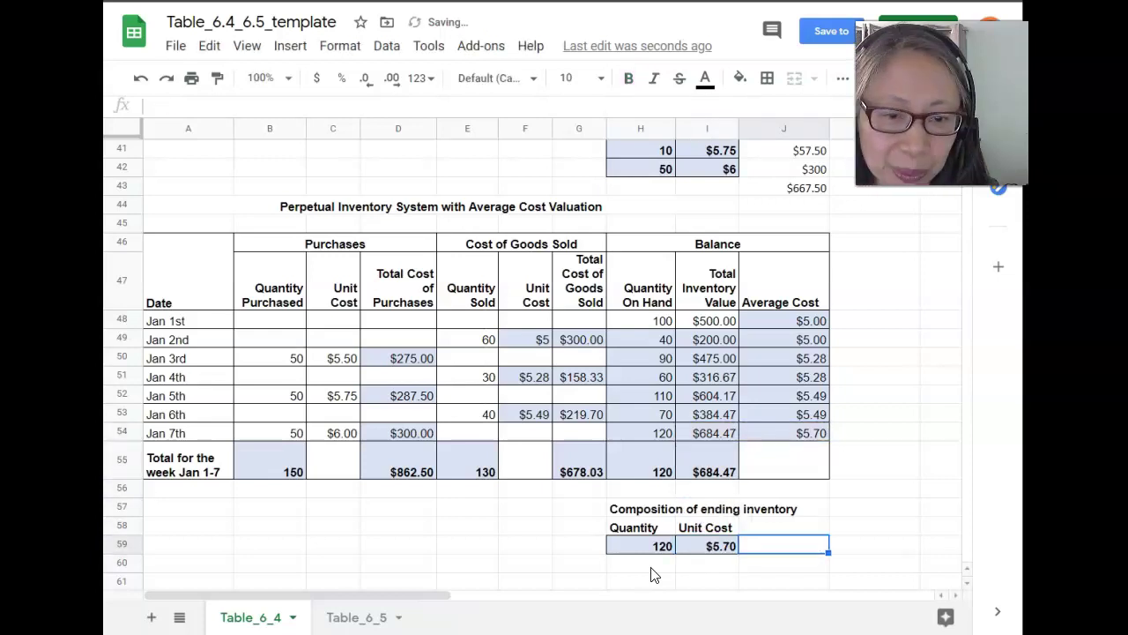
pyautogui.write('=')
pyautogui.press('Left')
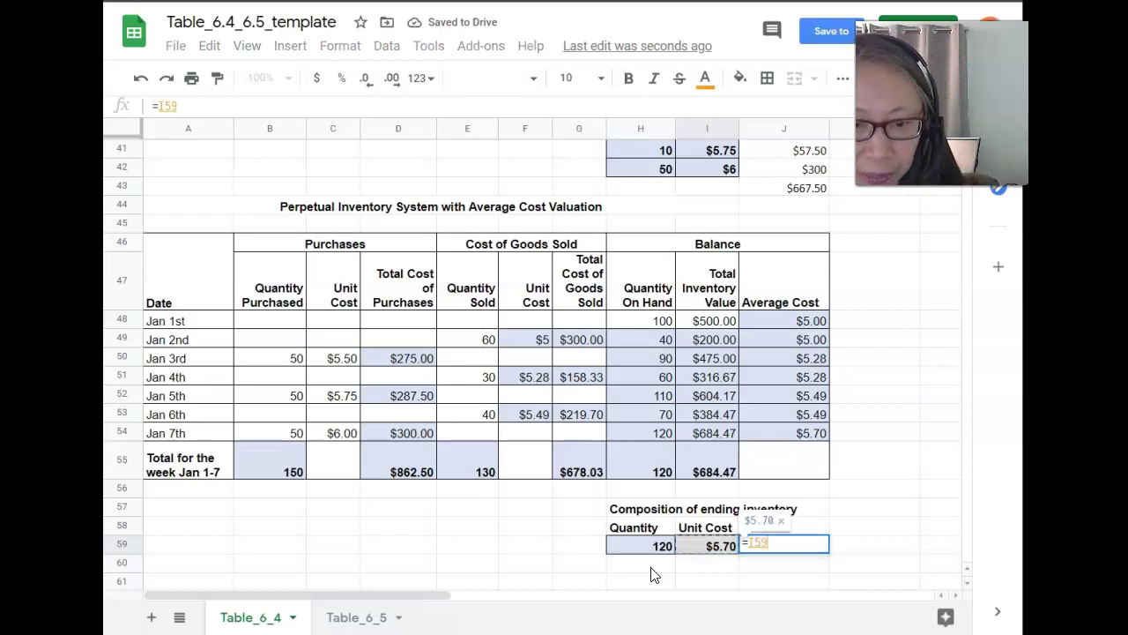
pyautogui.write('*')
pyautogui.press('Left')
pyautogui.press('Left')
pyautogui.press('Return')
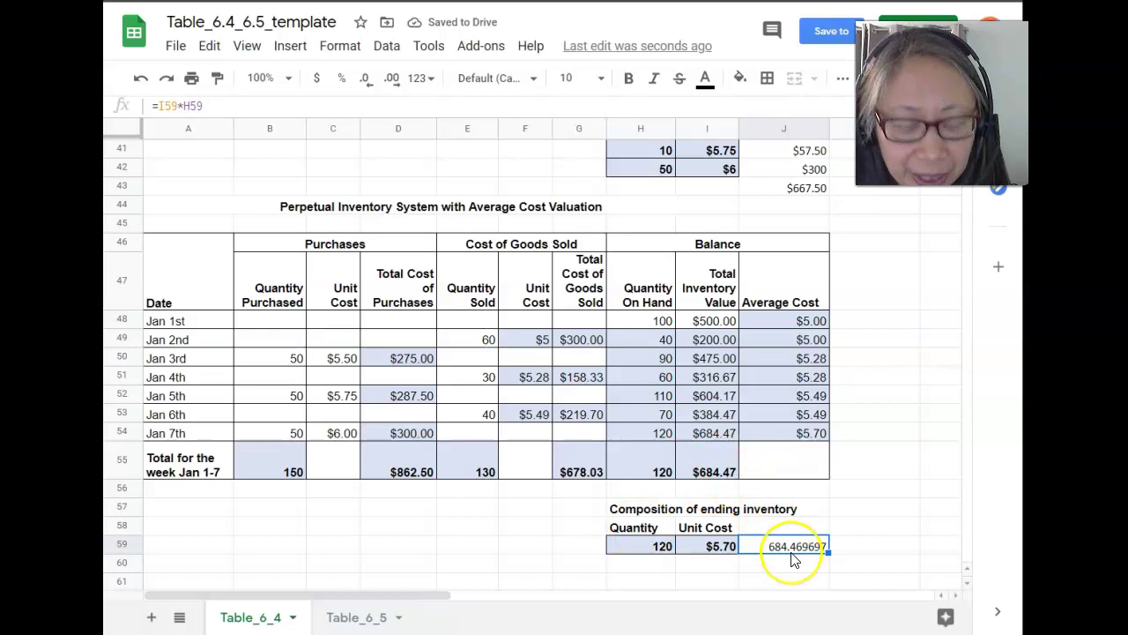
pyautogui.press('Delete')
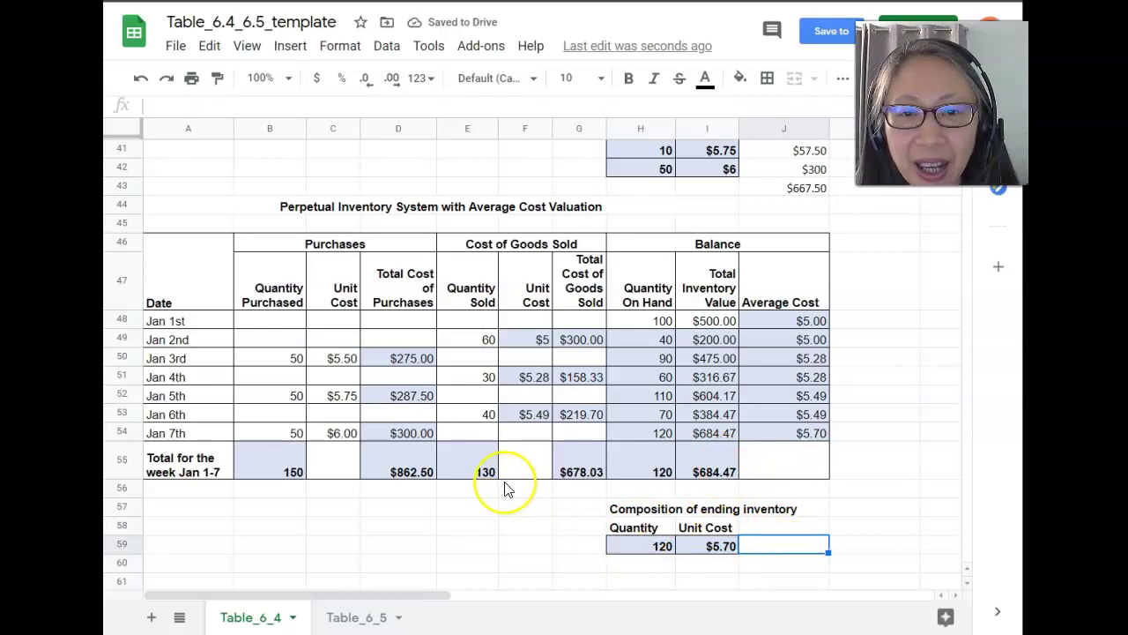
# - Compare the weekly total cost of goods sold across the first-in-first-out, last-in-first-out and average cost tables
pyautogui.scroll(12, 507, 489)
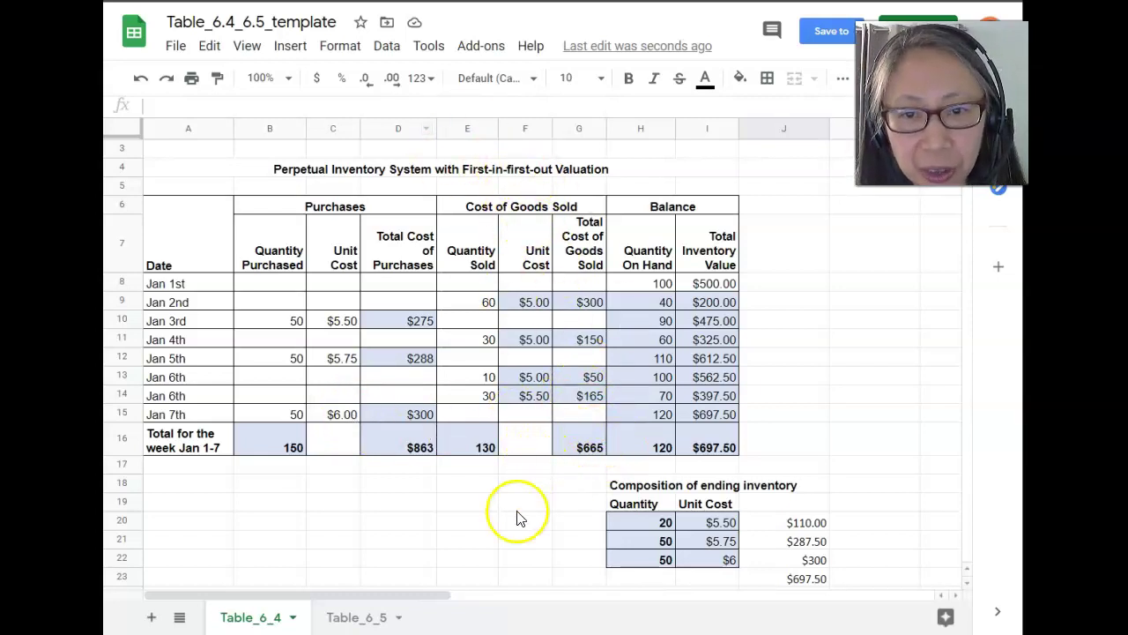
pyautogui.scroll(-3, 518, 516)
pyautogui.scroll(-1, 518, 512)
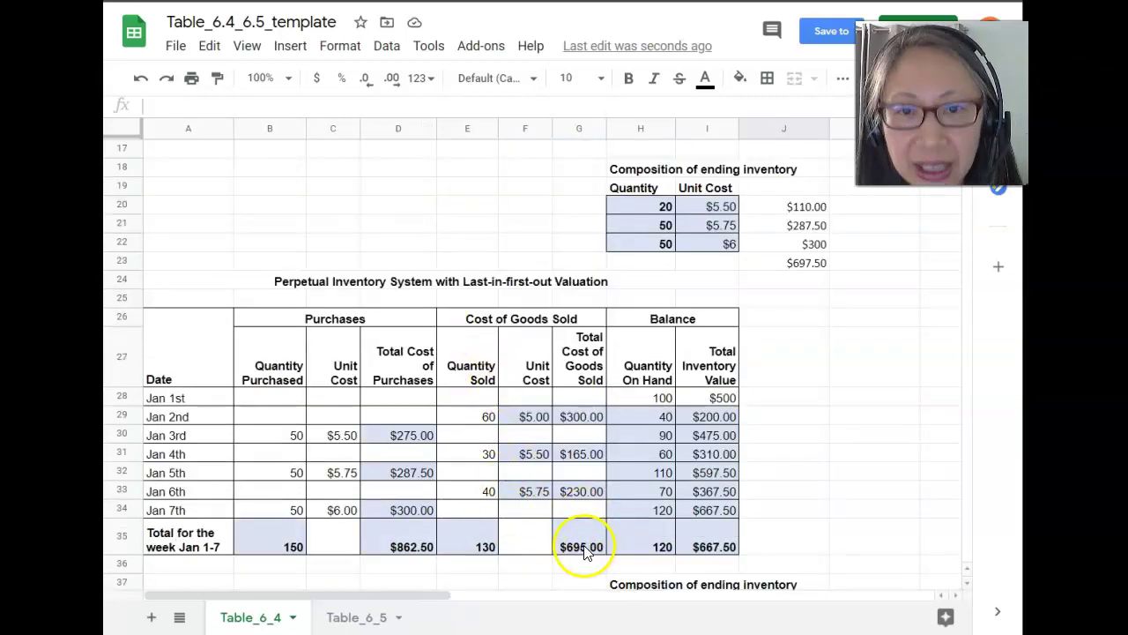
pyautogui.scroll(-2, 583, 551)
pyautogui.scroll(-3, 584, 551)
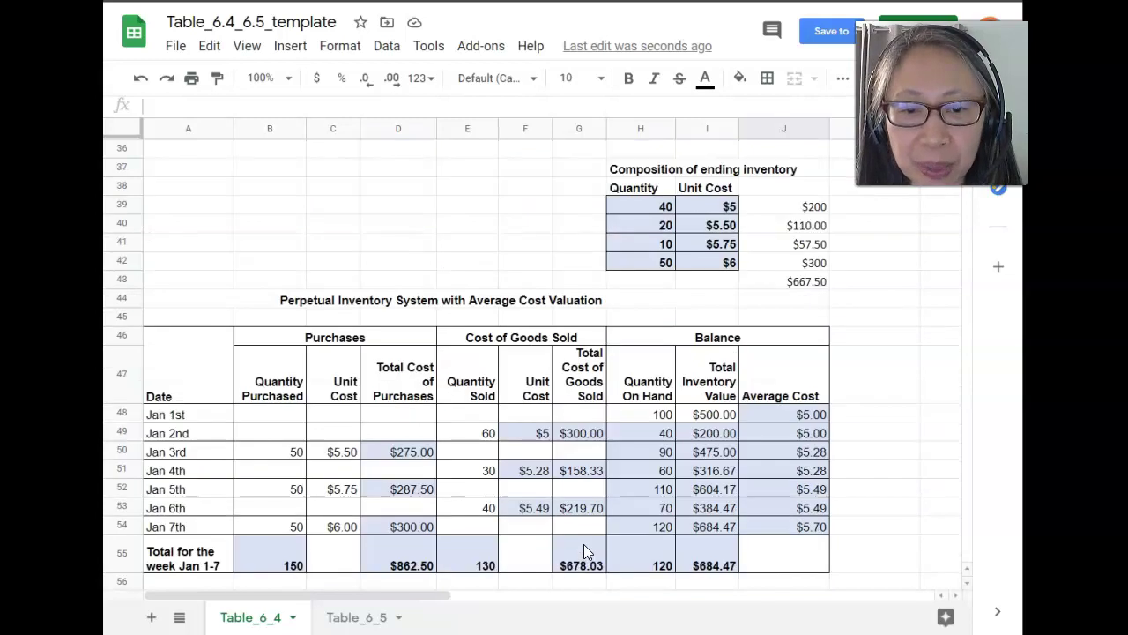
pyautogui.click(523, 571)
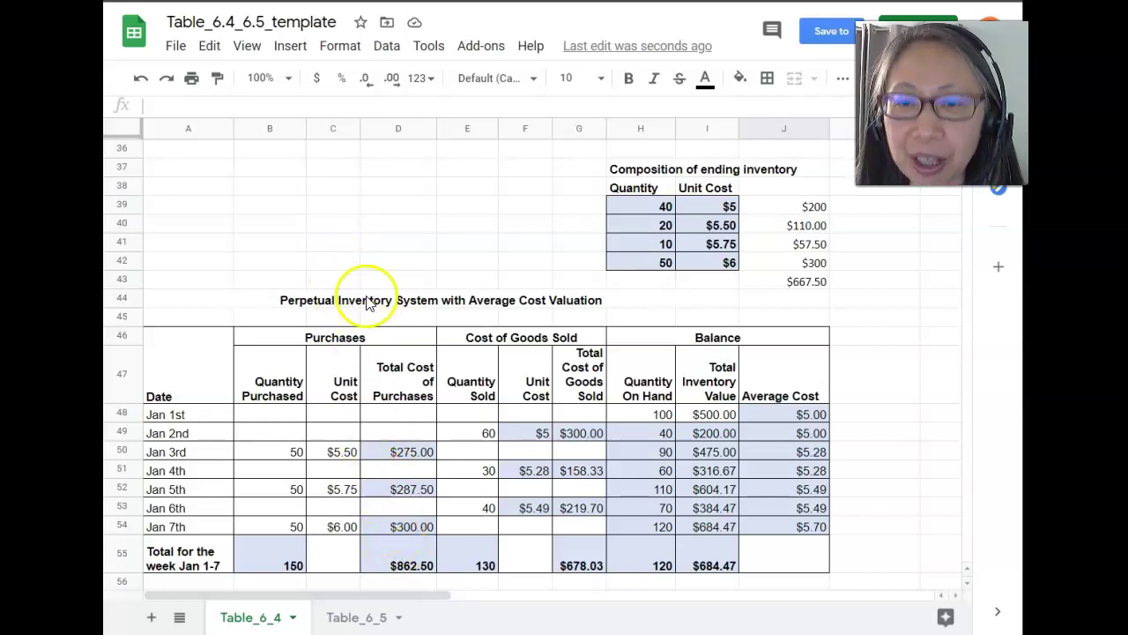
pyautogui.scroll(10, 365, 254)
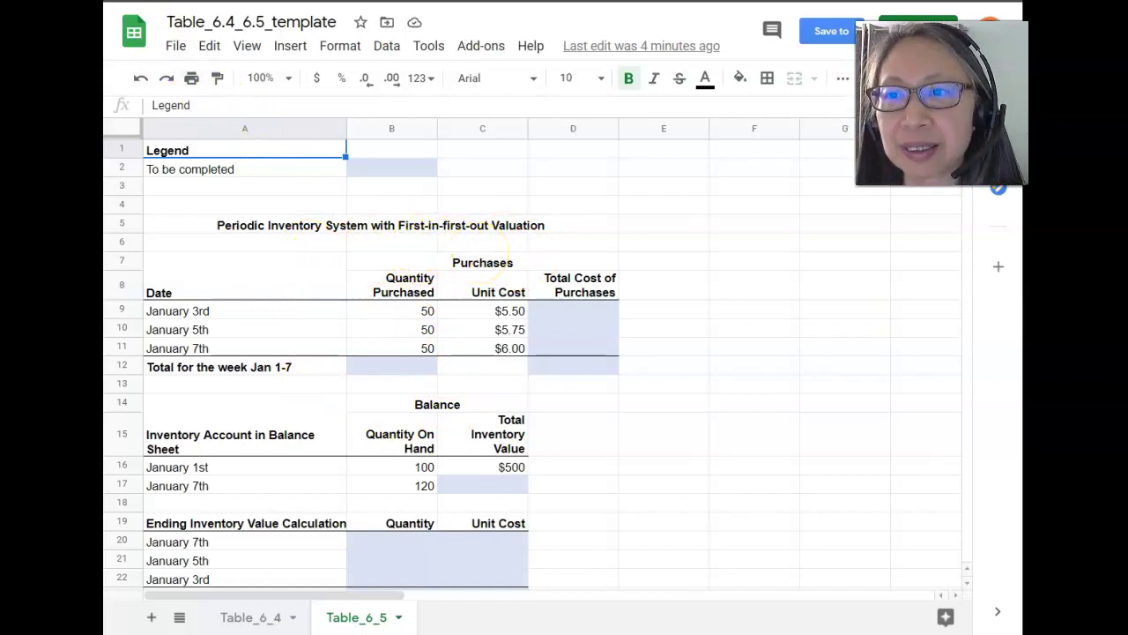
# - On the Table_6_5 sheet, calculate the January 3rd total cost of purchases in D9 with =C9*B9
pyautogui.click(567, 316)
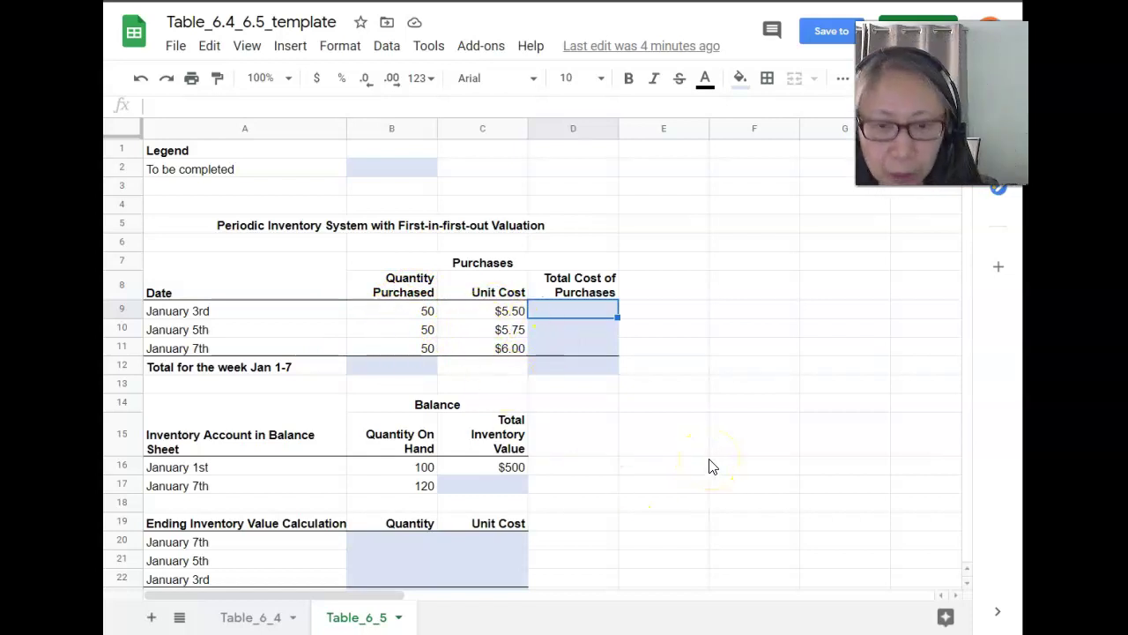
pyautogui.write('=C9*')
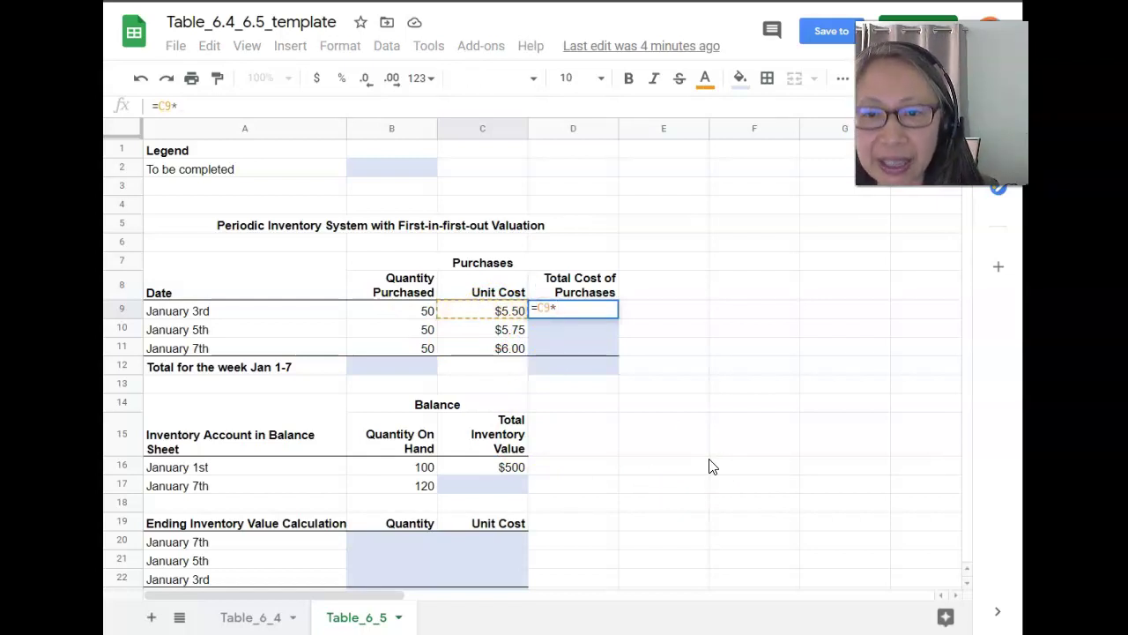
pyautogui.write('B9')
pyautogui.press('Return')
pyautogui.press('Up')
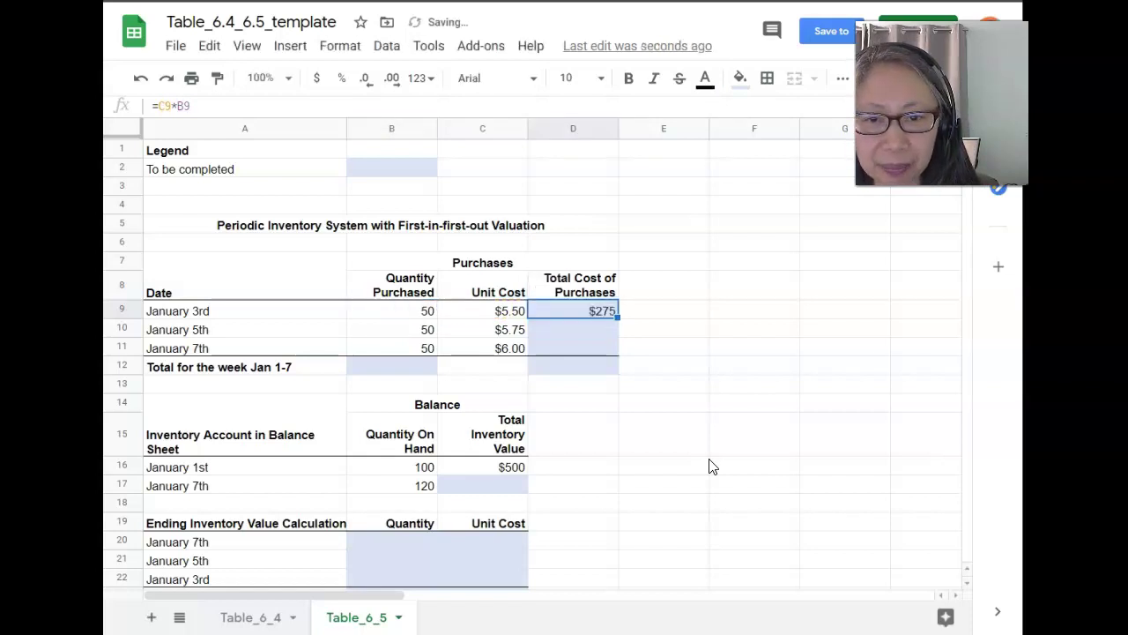
# - Copy the D9 total cost formula down to the January 5th and January 7th rows
pyautogui.hotkey('ctrl', 'c')
pyautogui.hotkey('shift', 'Down')
pyautogui.hotkey('shift', 'Down')
pyautogui.hotkey('ctrl', 'v')
# - Total the weekly cost of purchases in D12 with =sum(D9:D11)
pyautogui.press('Down')
pyautogui.press('Down')
pyautogui.press('Down')
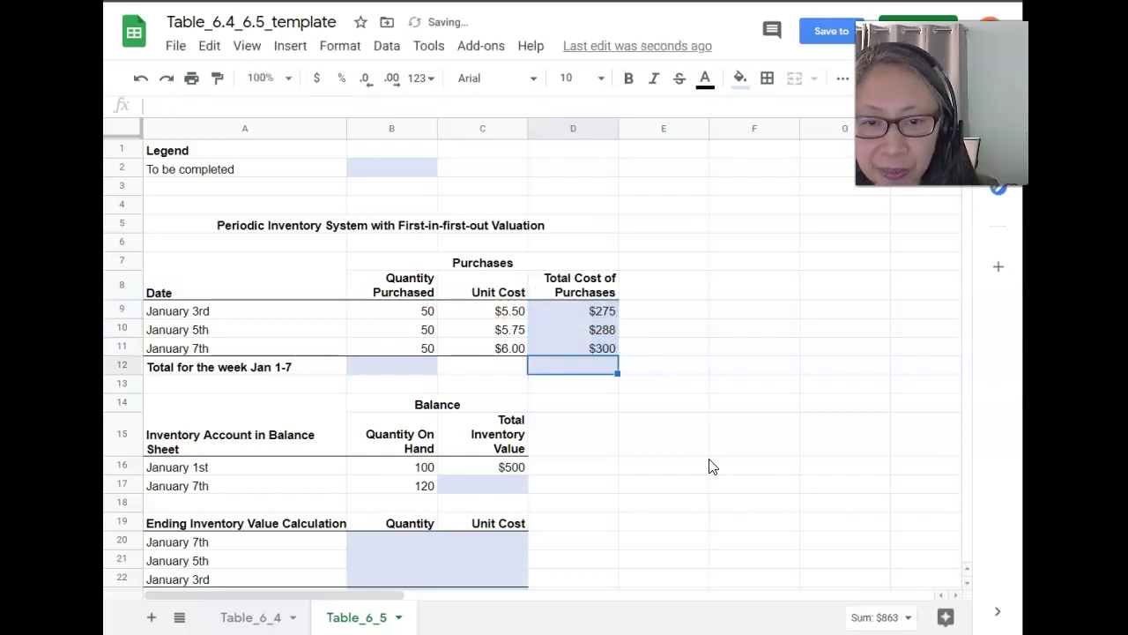
pyautogui.write('=sum(')
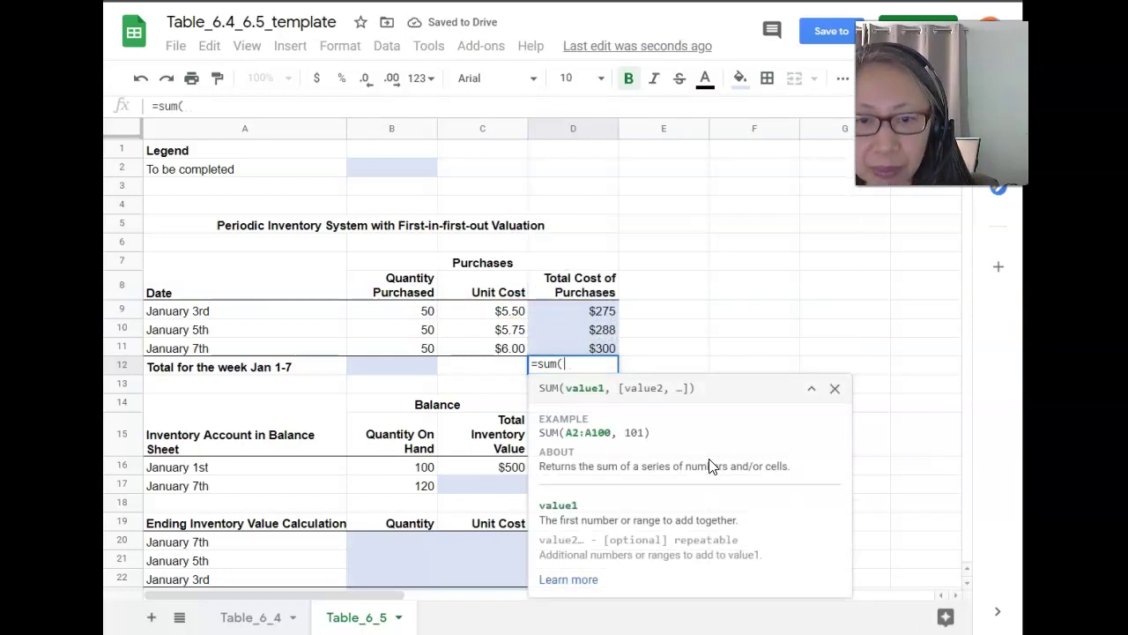
pyautogui.press('Up')
pyautogui.press('Up')
pyautogui.press('Up')
pyautogui.hotkey('shift', 'Down')
pyautogui.hotkey('shift', 'Down')
pyautogui.write(')')
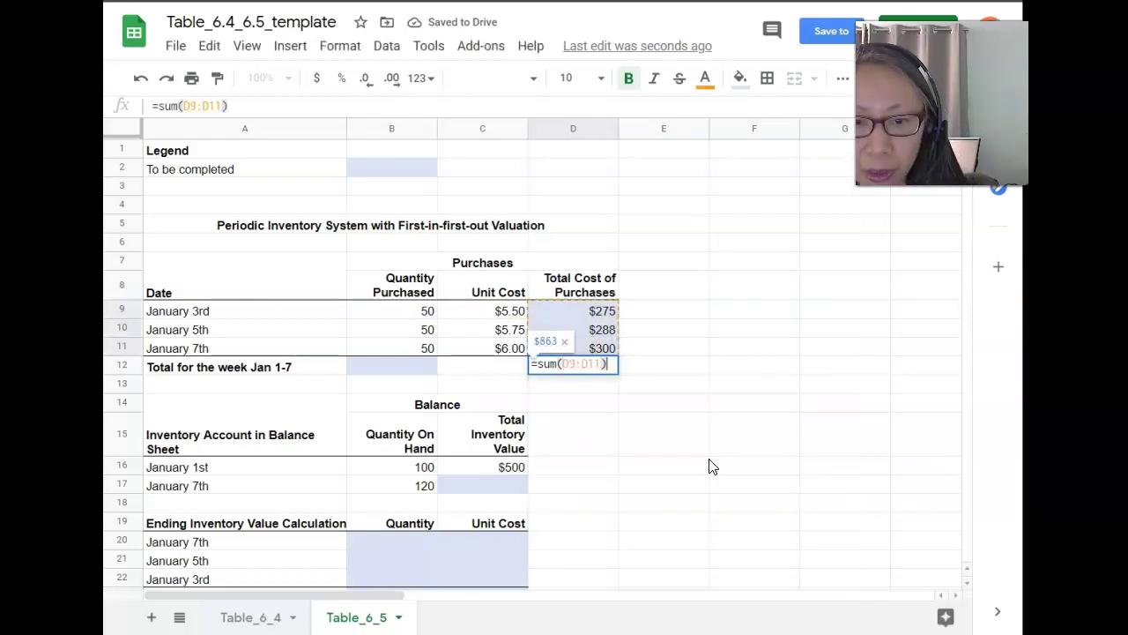
pyautogui.press('Return')
# - Total the weekly quantity purchased in B12 by summing B9 through B11
pyautogui.press('Left')
pyautogui.press('Left')
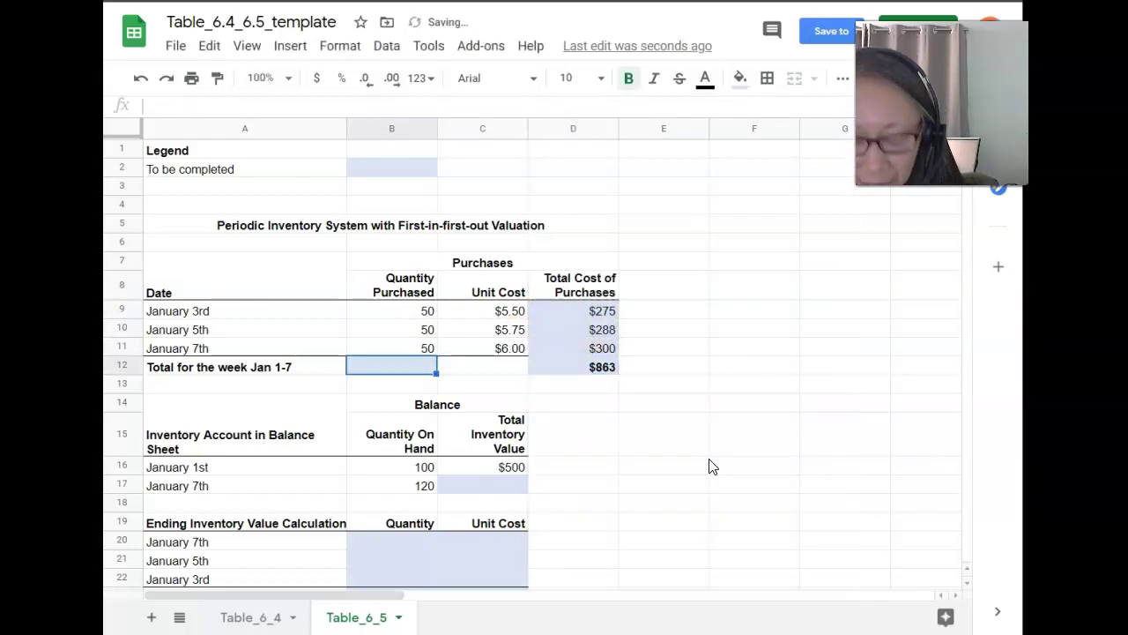
pyautogui.write('=sum(')
pyautogui.press('Up')
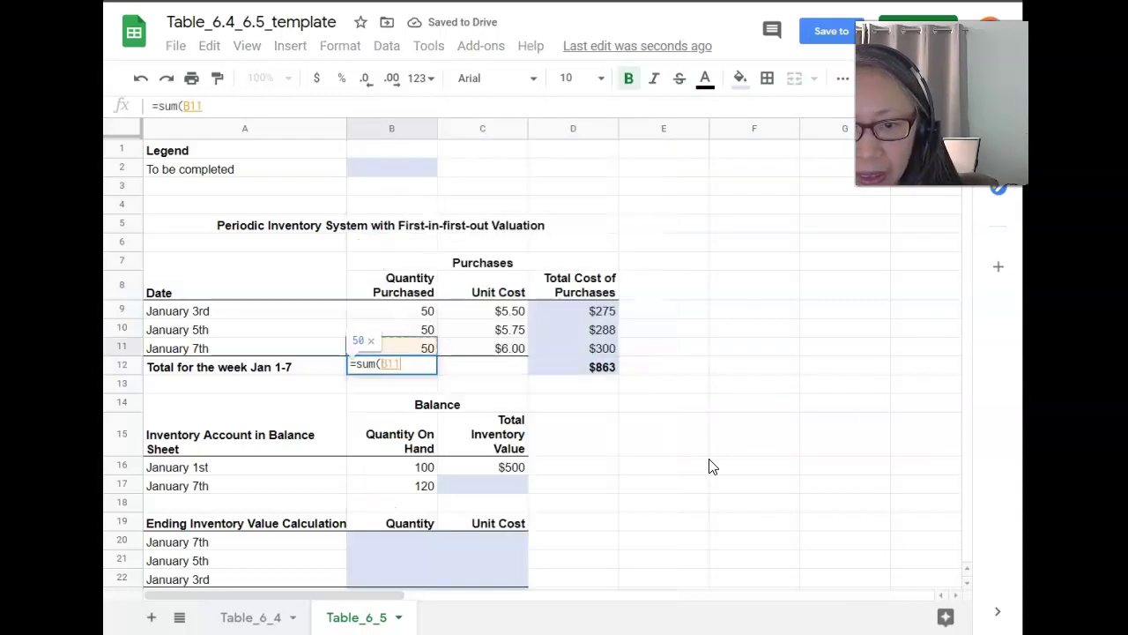
pyautogui.hotkey('shift', 'Up')
pyautogui.hotkey('shift', 'Up')
pyautogui.write(')')
pyautogui.press('Return')
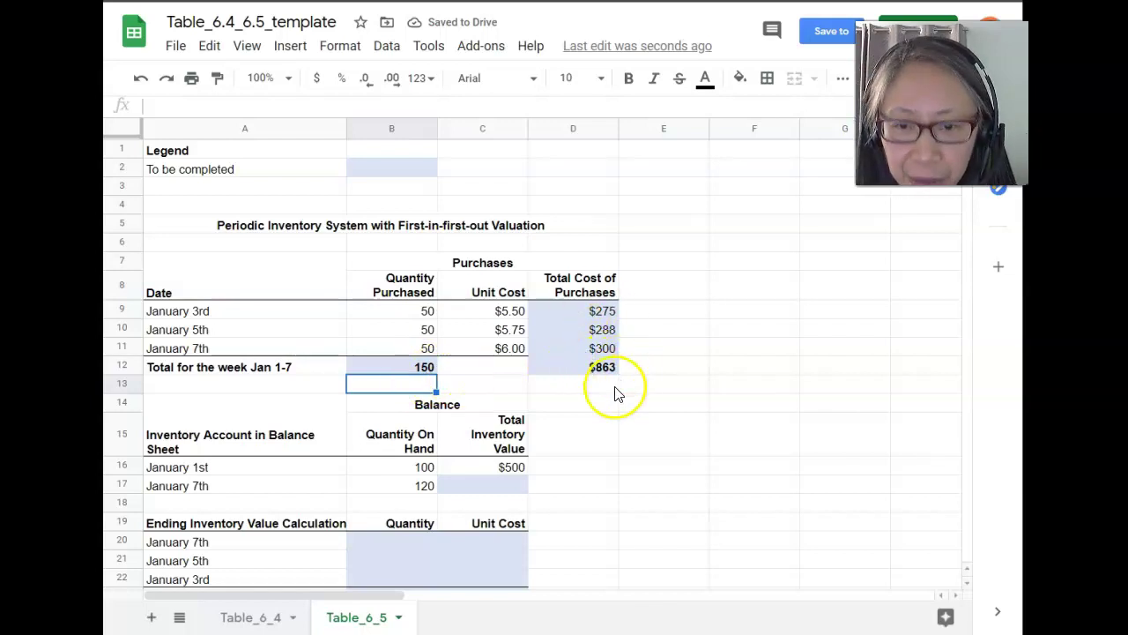
# - Enter the ending inventory quantities in B20:B22: 50 for January 7th, 50 for January 5th and 20 for January 3rd
pyautogui.scroll(-2, 609, 398)
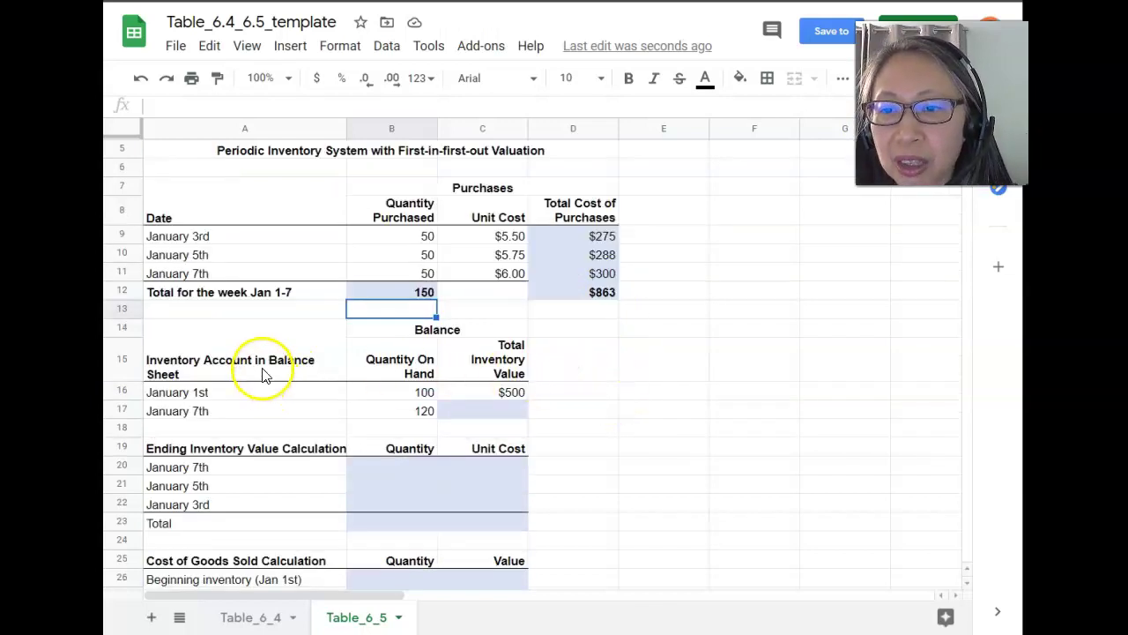
pyautogui.click(396, 397)
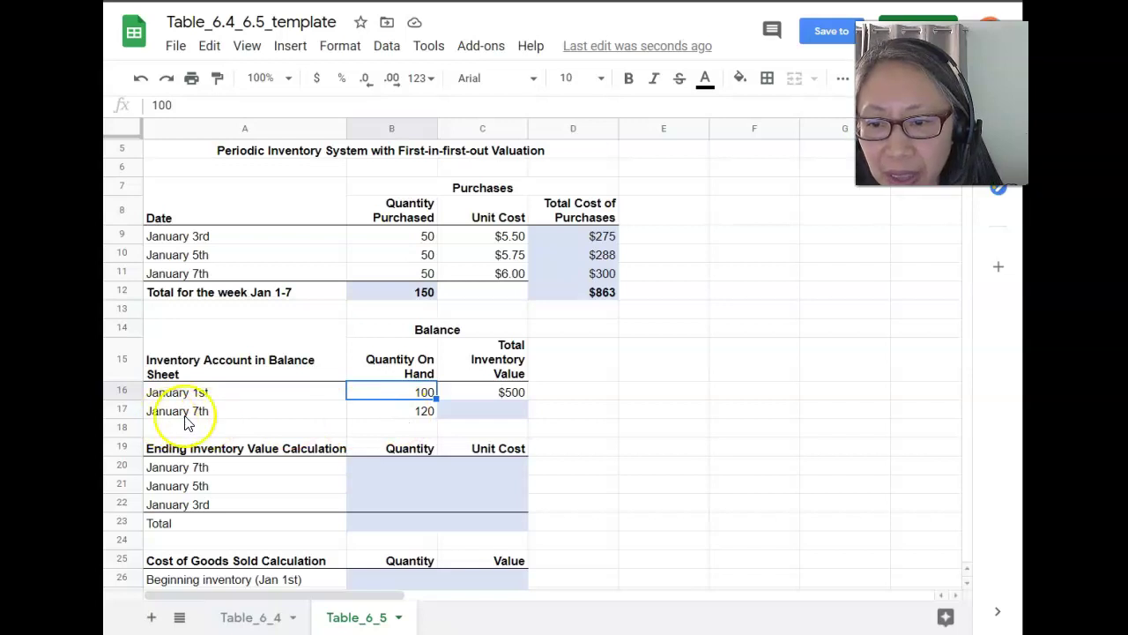
pyautogui.click(377, 412)
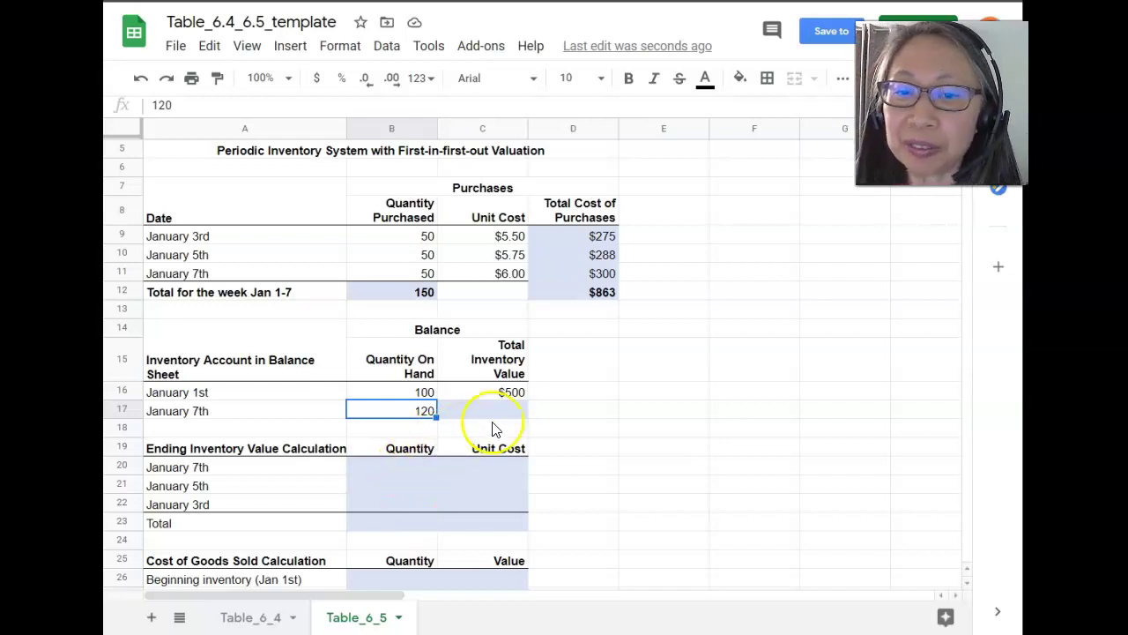
pyautogui.click(365, 467)
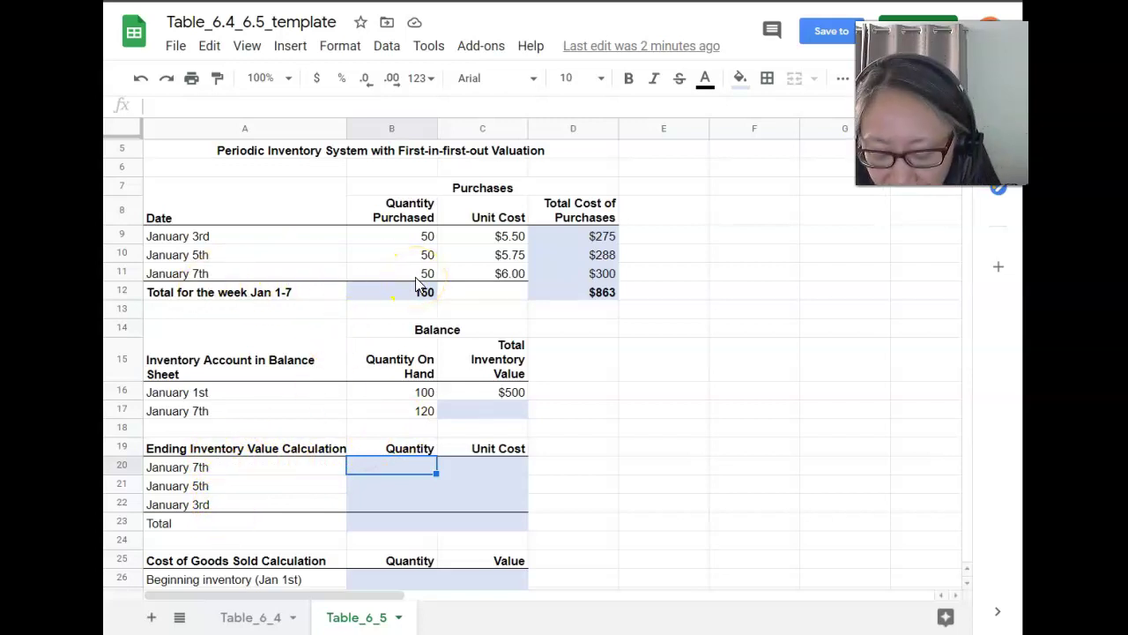
pyautogui.write('50')
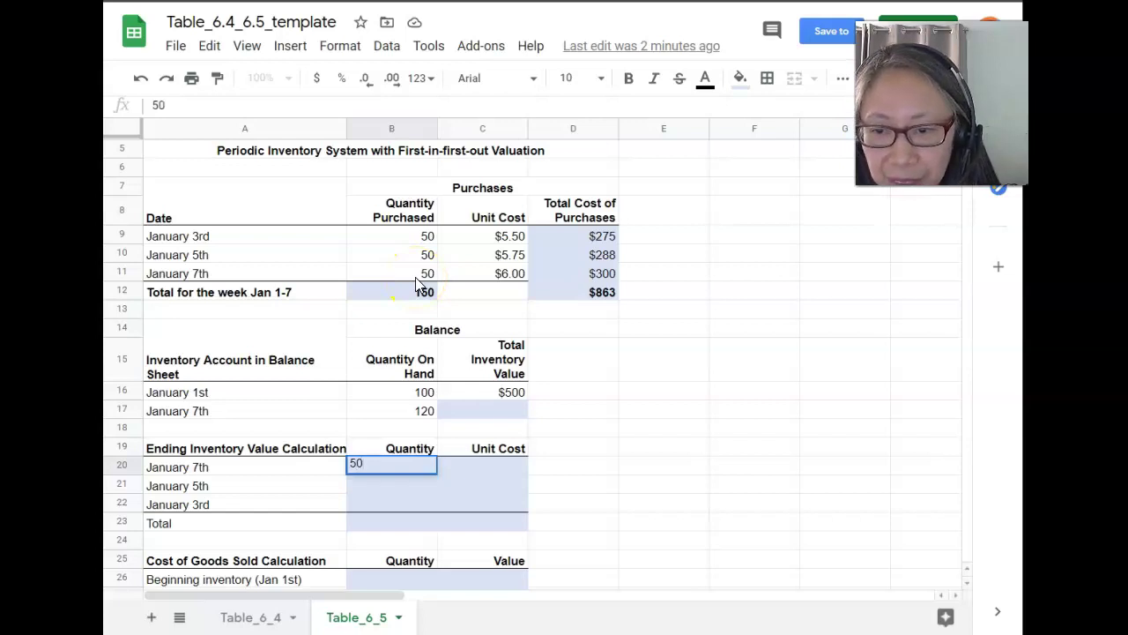
pyautogui.press('Return')
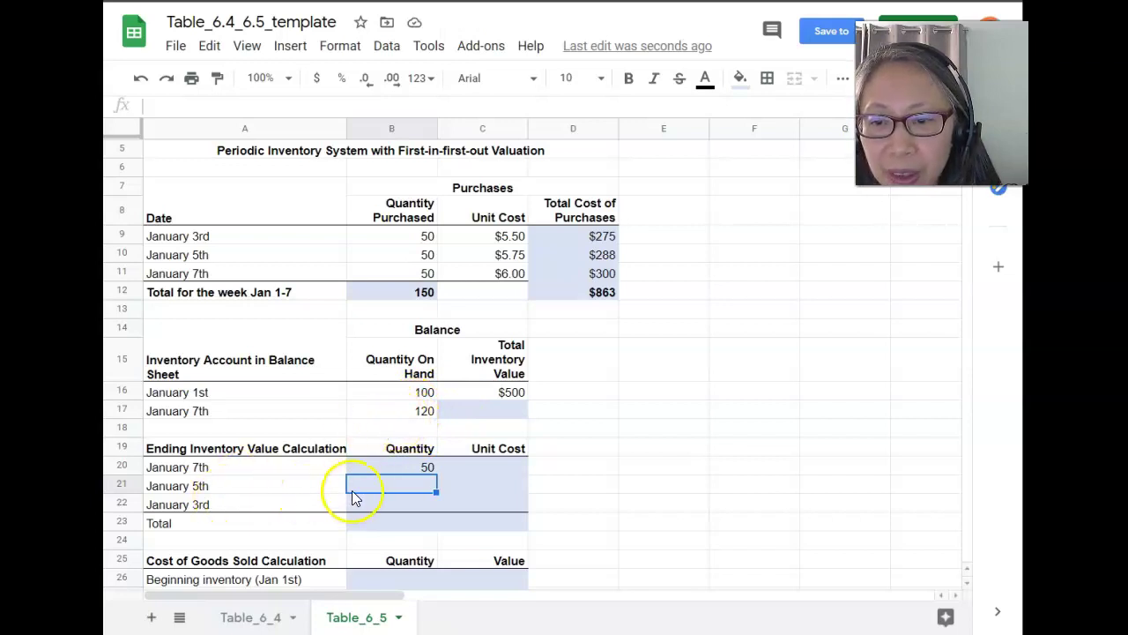
pyautogui.write('50')
pyautogui.press('Return')
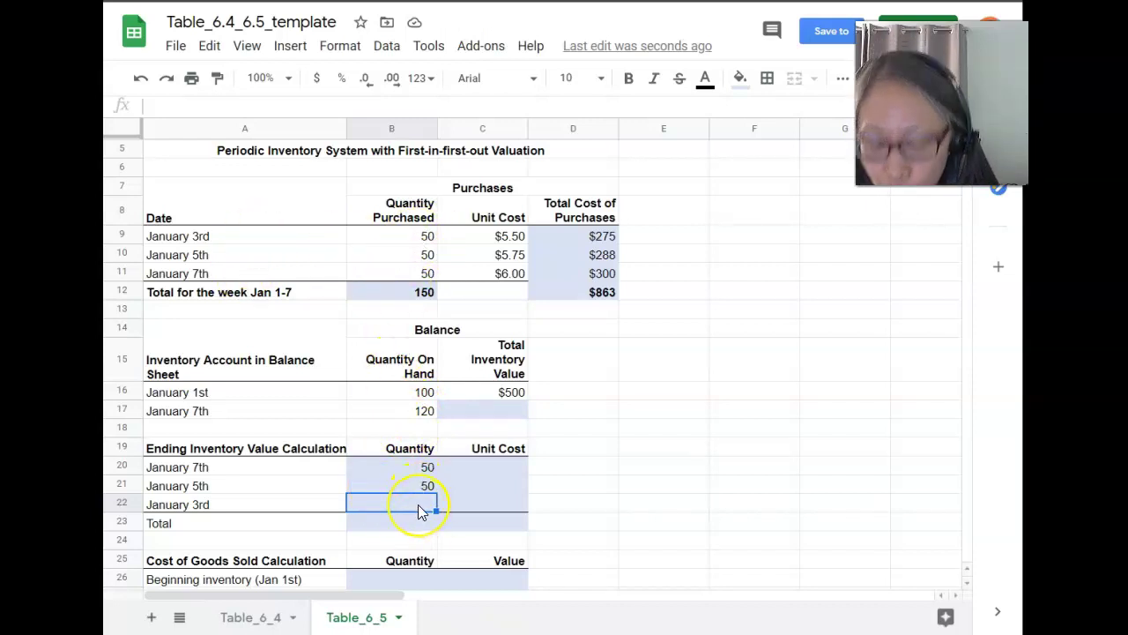
pyautogui.write('20')
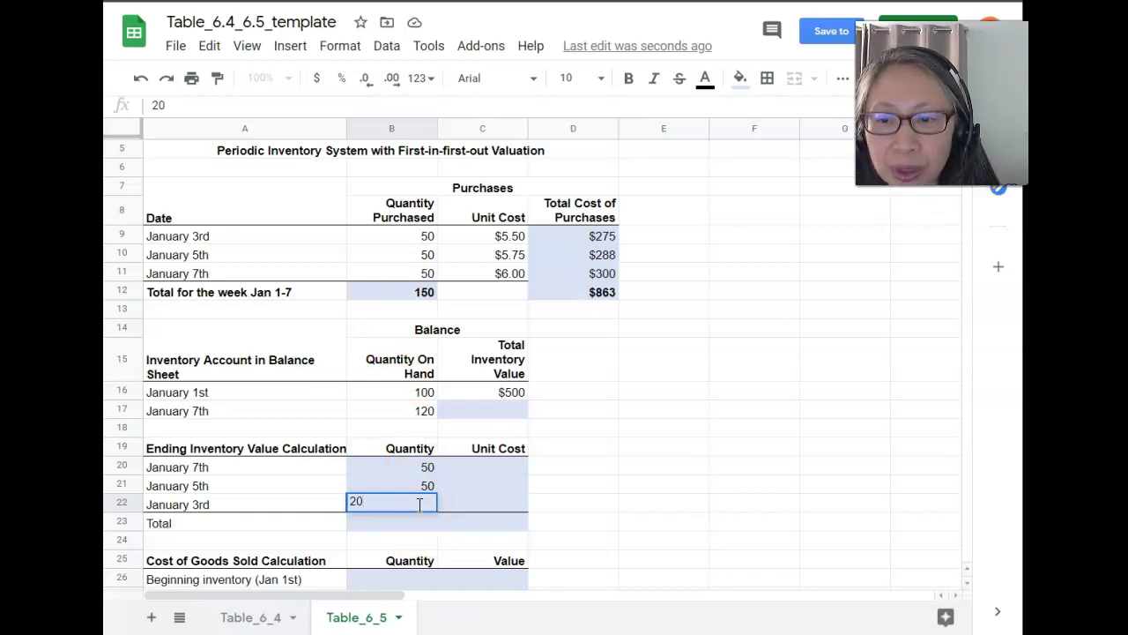
pyautogui.press('Up')
pyautogui.press('Down')
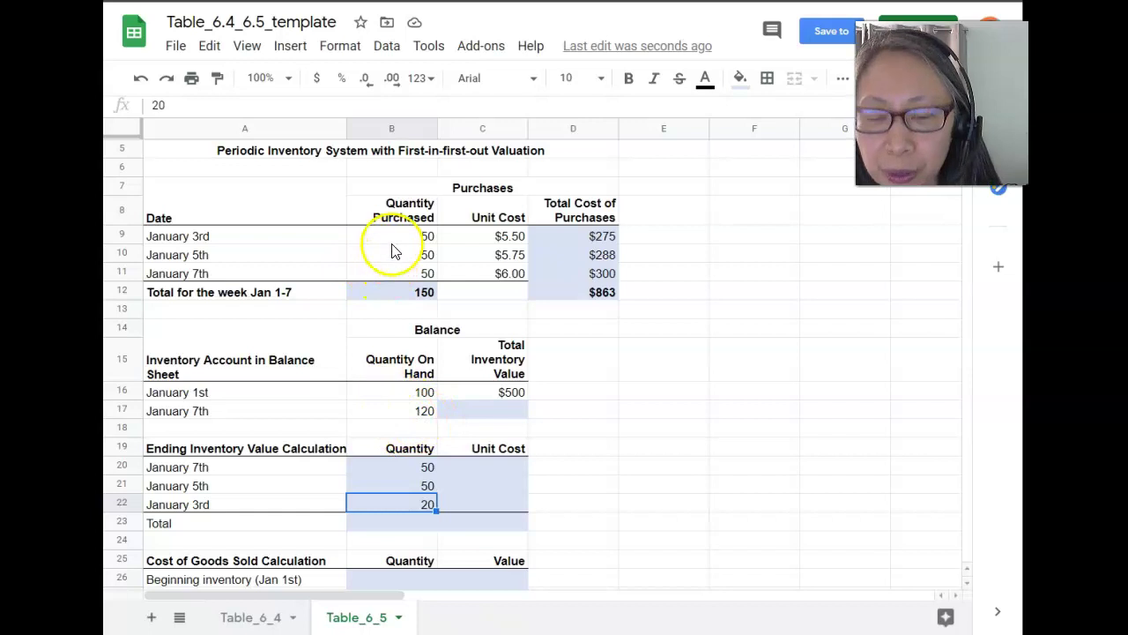
# - Enter the ending inventory unit costs in C20:C22: $6.00 for January 7th, $5.75 for January 5th and $5.50 for January 3rd
pyautogui.click(459, 467)
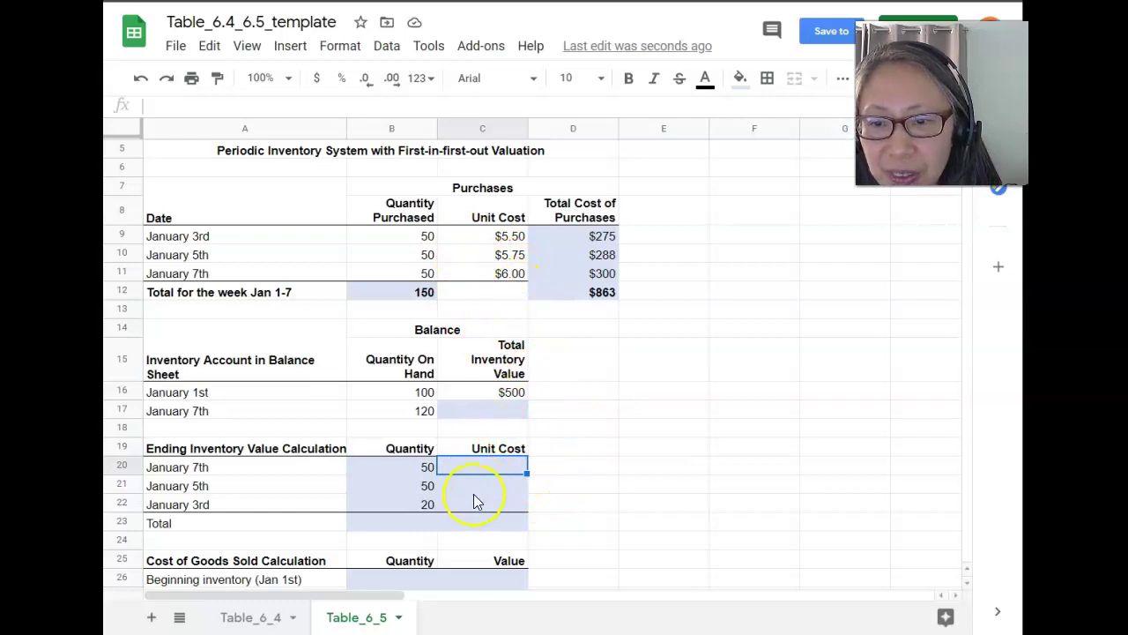
pyautogui.write('6')
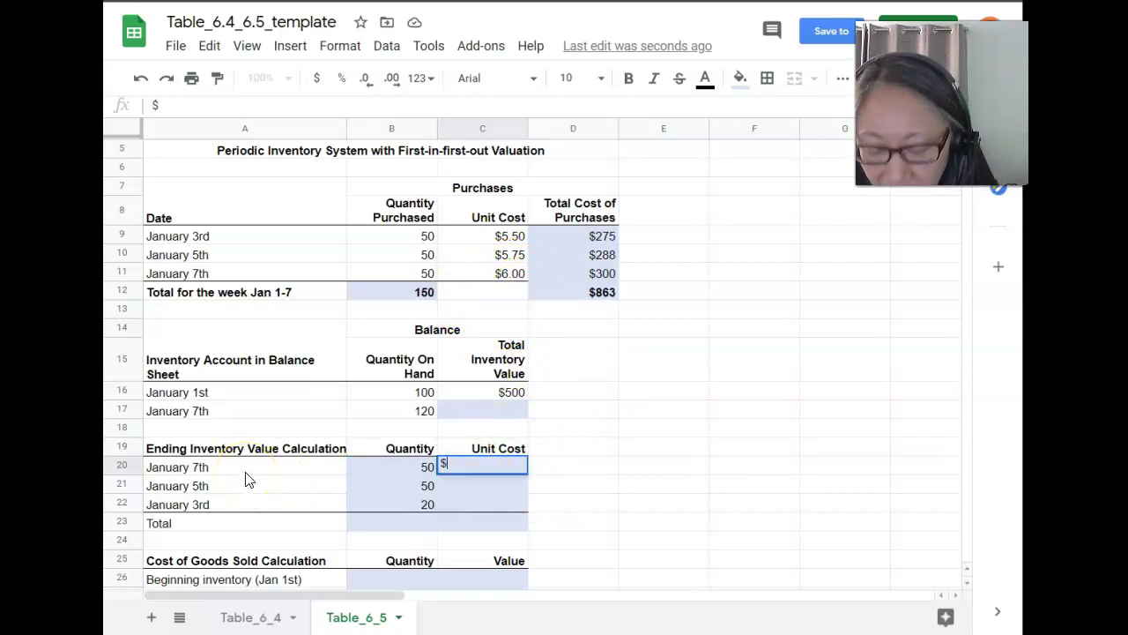
pyautogui.press('Return')
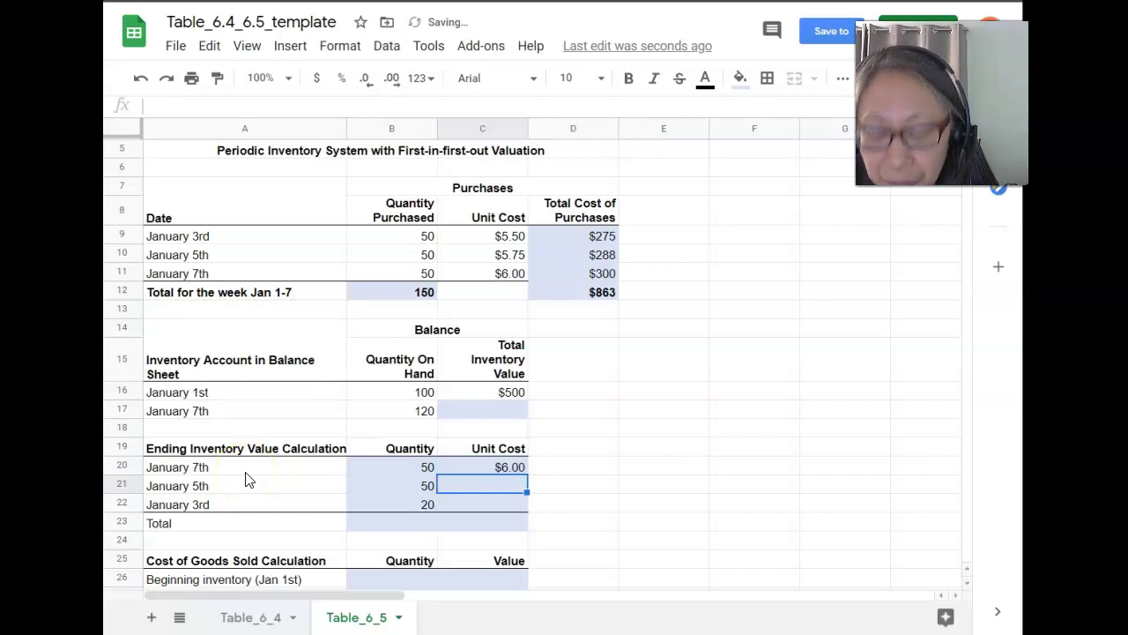
pyautogui.write('$5.75')
pyautogui.press('Return')
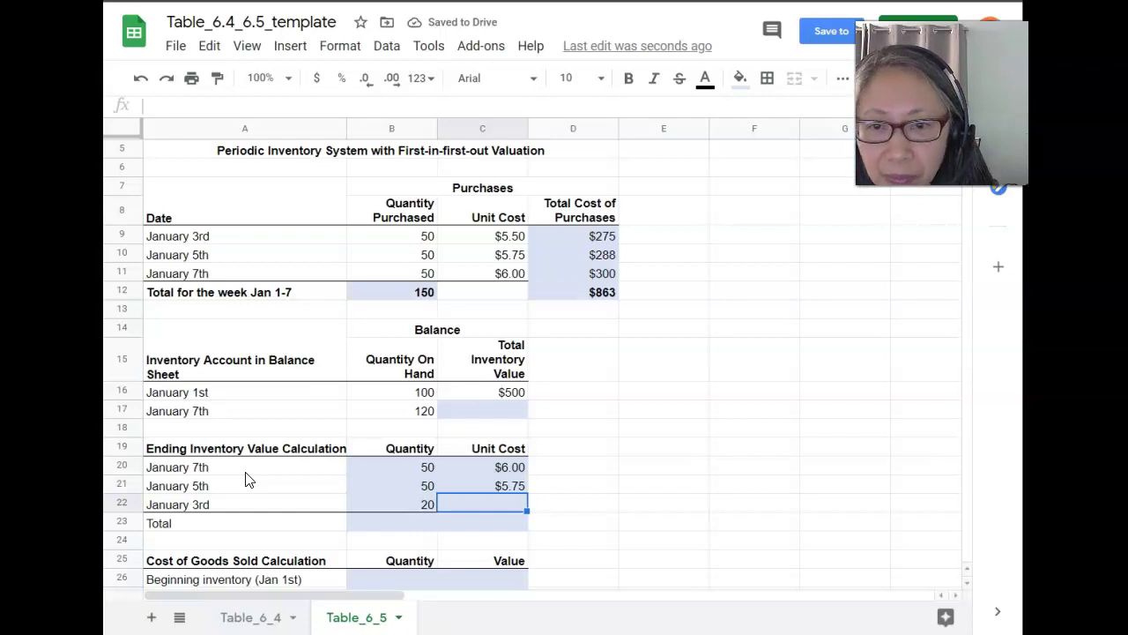
pyautogui.write('$5.5')
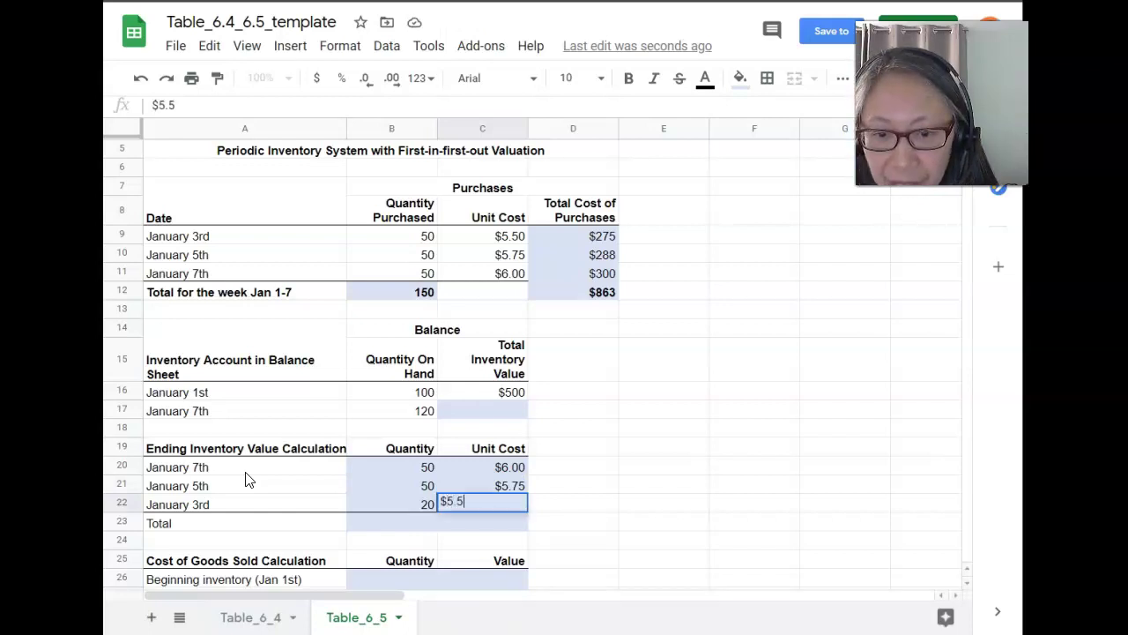
pyautogui.press('Return')
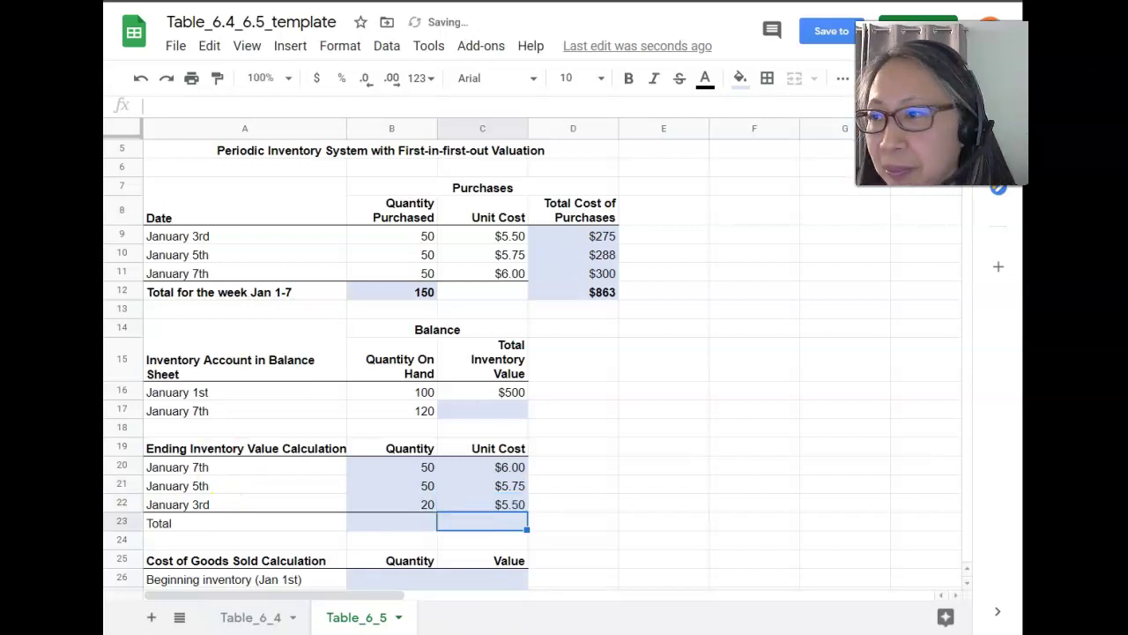
# - Calculate the total ending inventory value in C23 with =sumproduct(B20:B22,C20:C22)
pyautogui.click(573, 468)
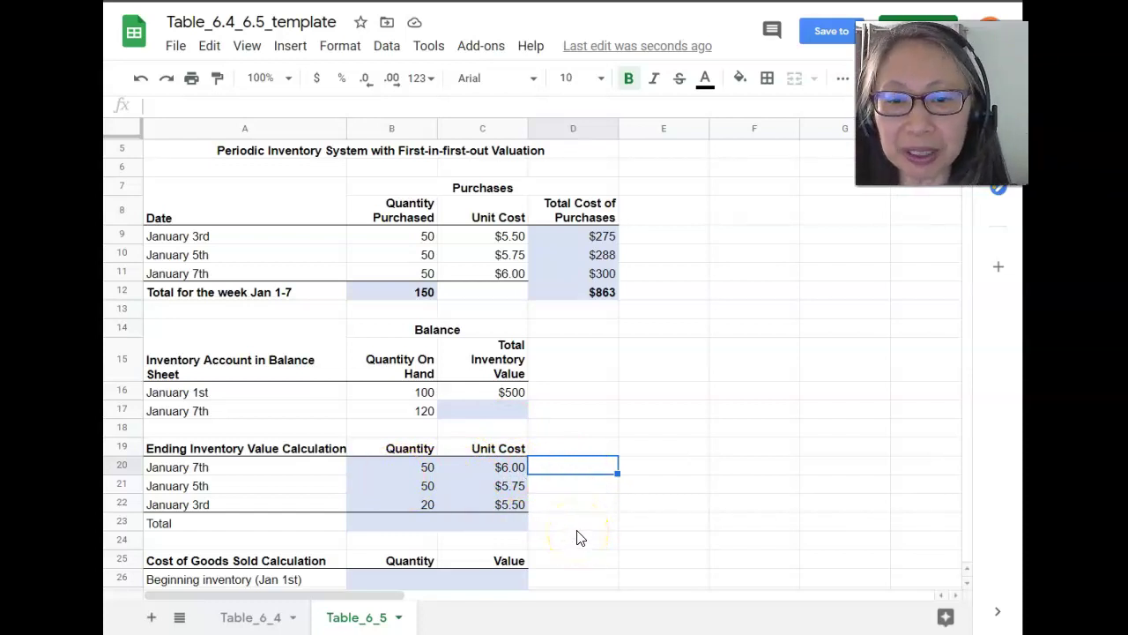
pyautogui.click(510, 526)
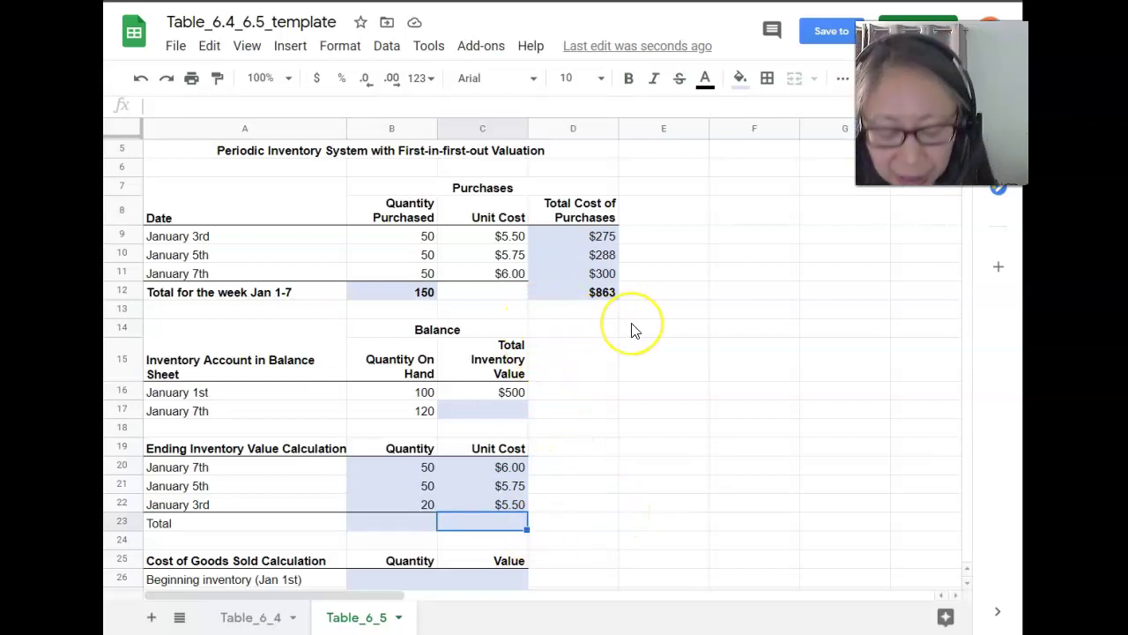
pyautogui.write('=su')
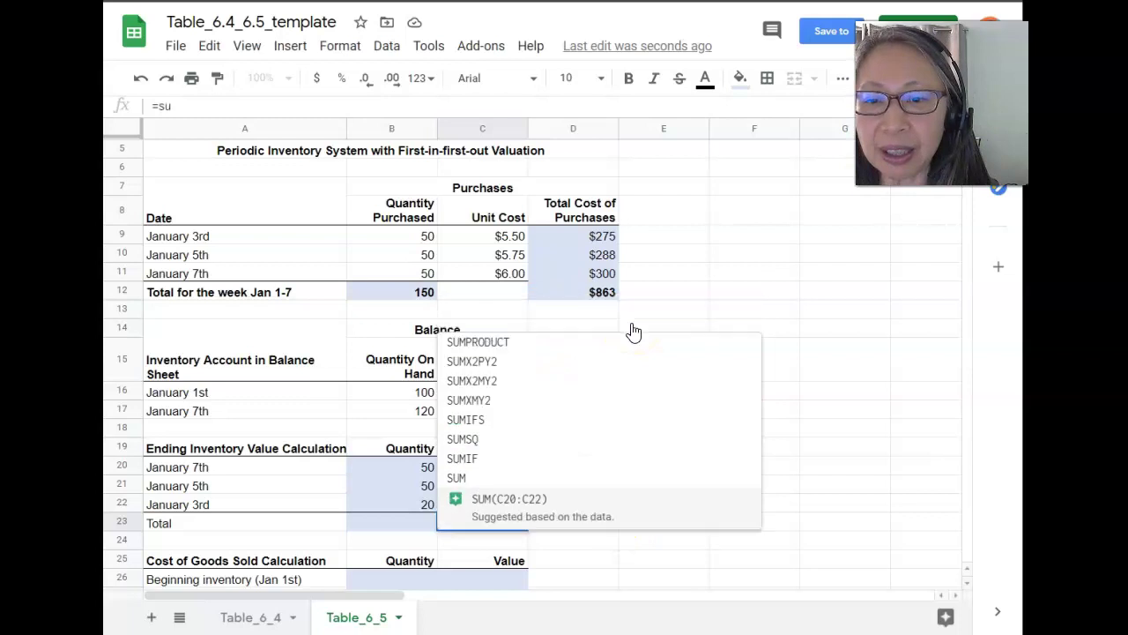
pyautogui.write('mproduct(')
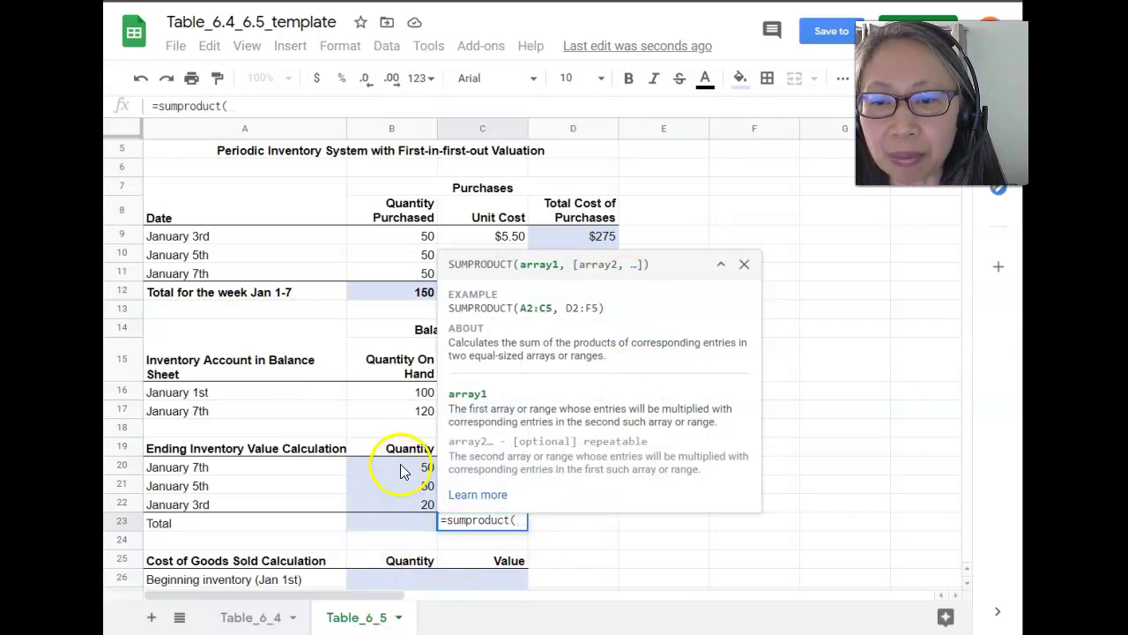
pyautogui.moveTo(401, 465); pyautogui.dragTo(404, 510)
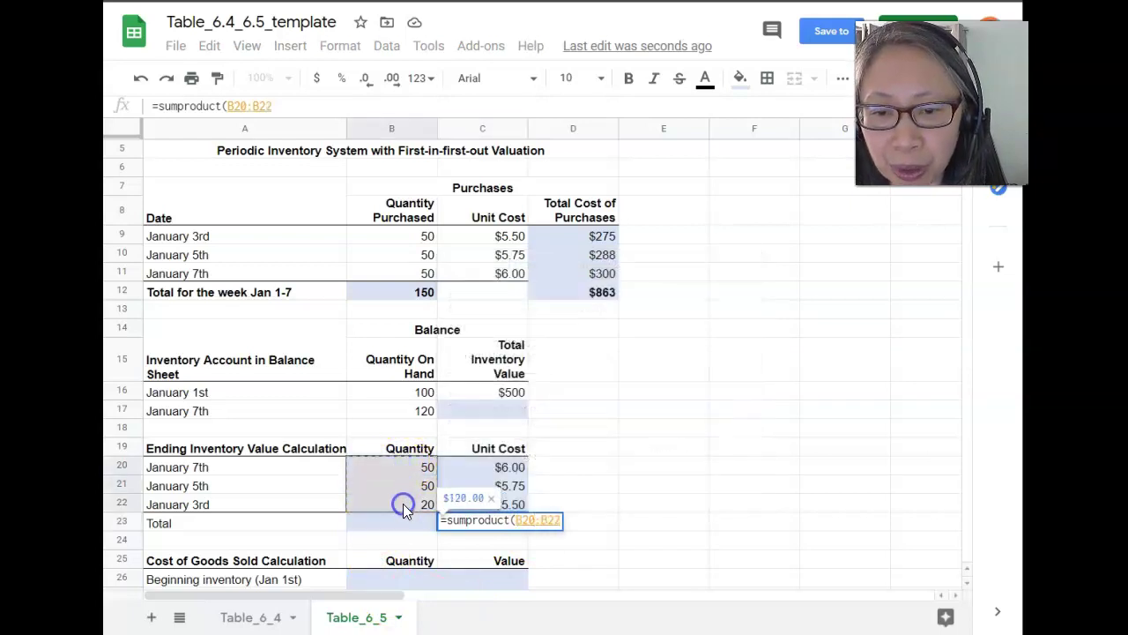
pyautogui.write(',')
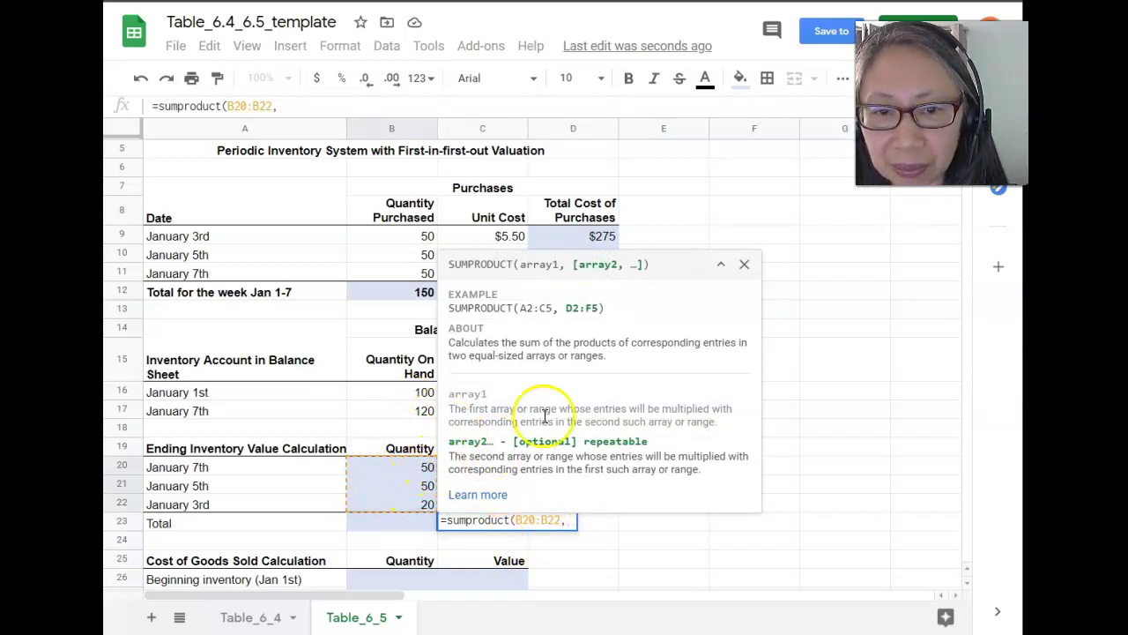
pyautogui.click(744, 263)
pyautogui.click(491, 470)
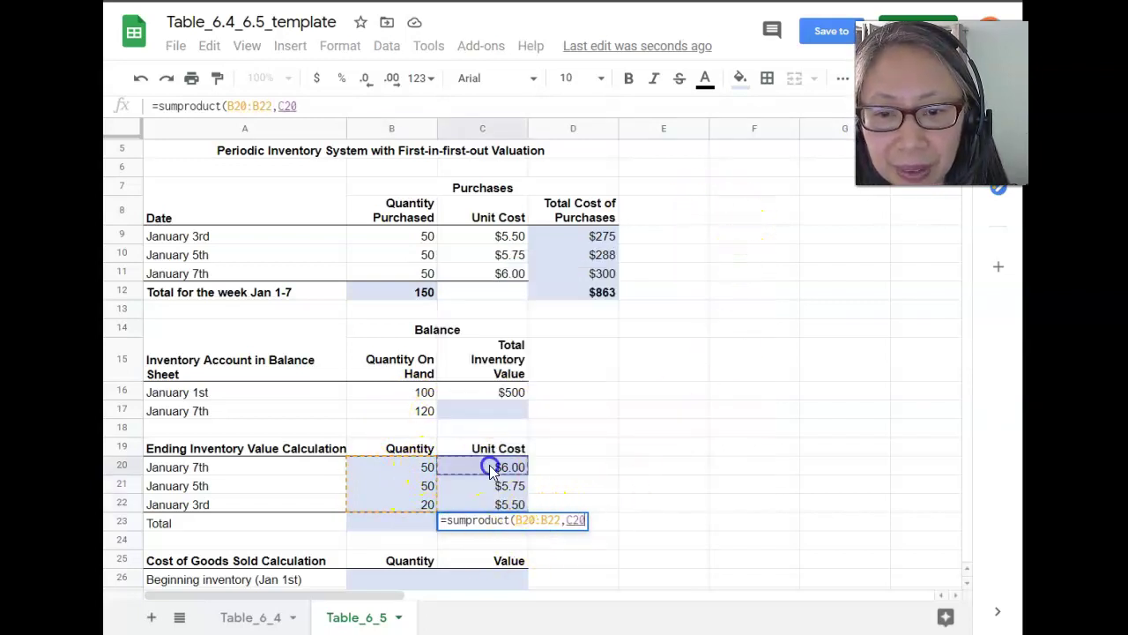
pyautogui.moveTo(491, 470); pyautogui.dragTo(489, 504)
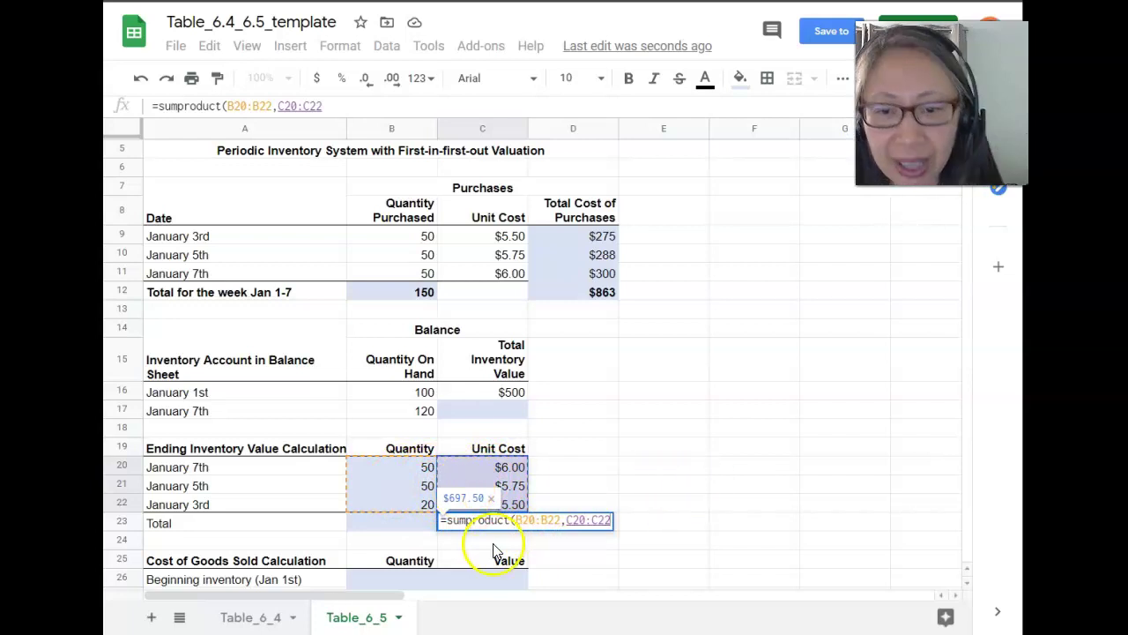
pyautogui.write(')')
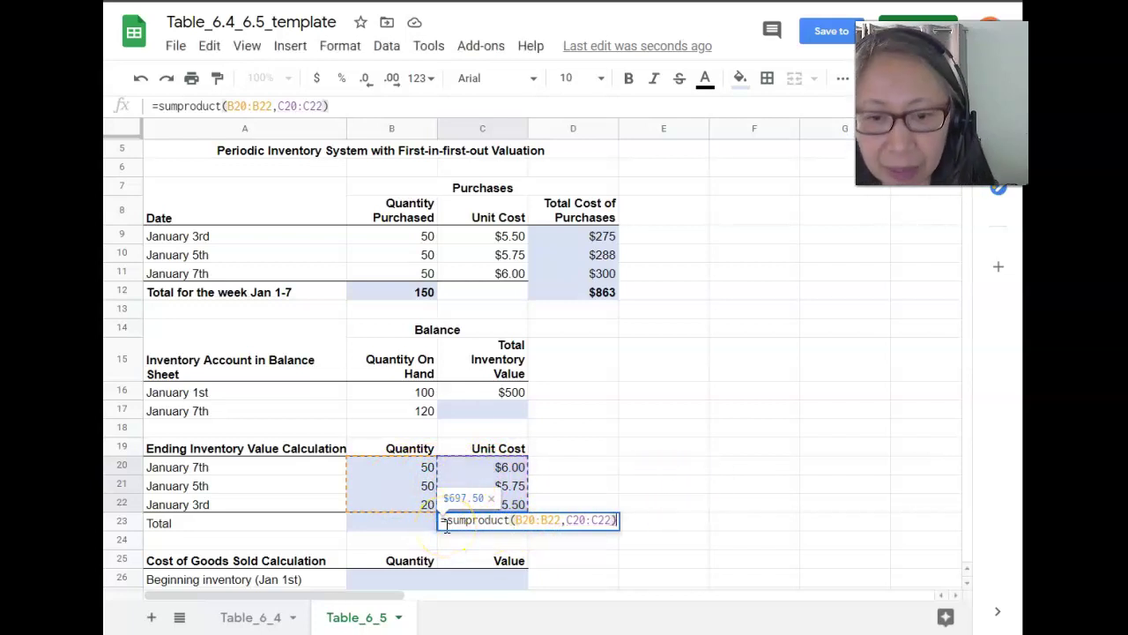
pyautogui.press('Return')
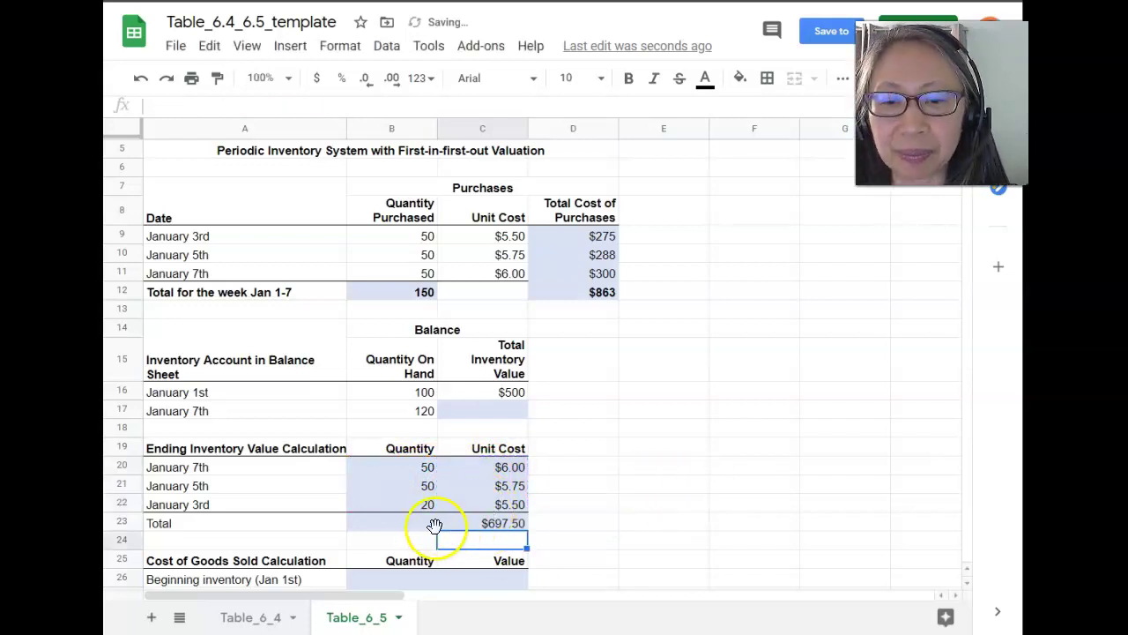
# - Total the ending inventory quantity in B23 by summing B20 through B22
pyautogui.click(418, 527)
pyautogui.write('=sum(')
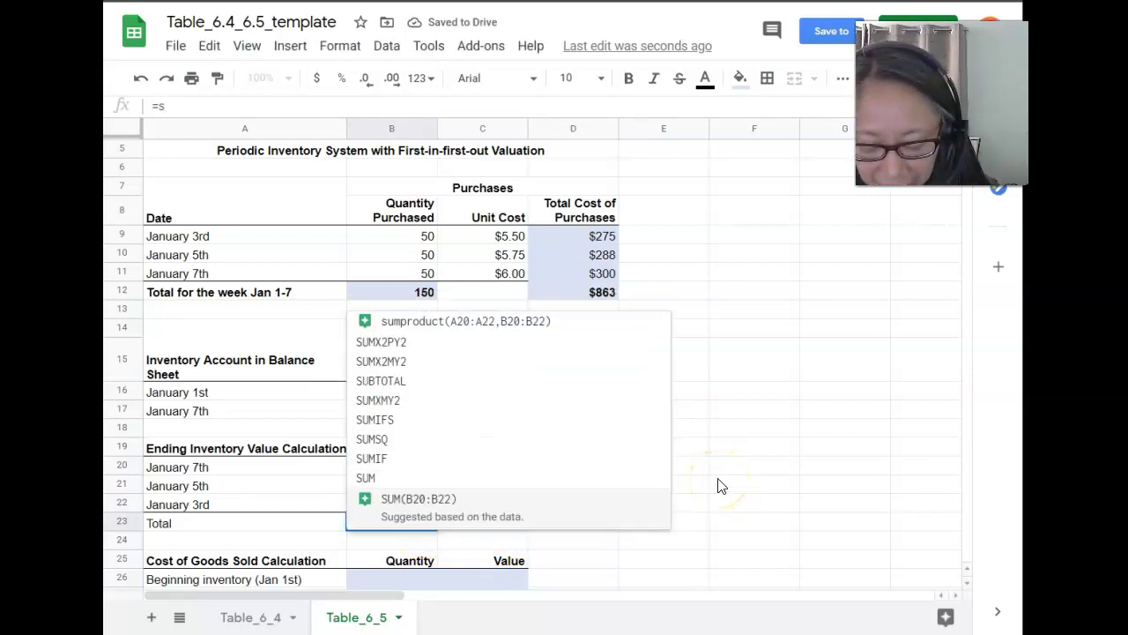
pyautogui.press('Up')
pyautogui.hotkey('shift', 'Up')
pyautogui.hotkey('shift', 'Up')
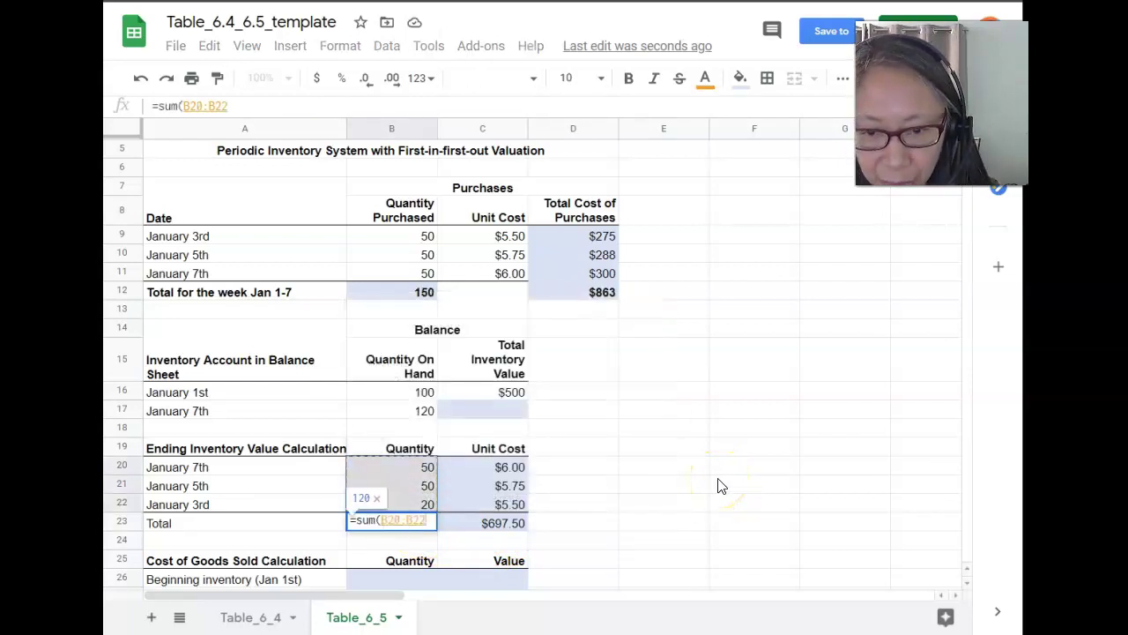
pyautogui.press('Return')
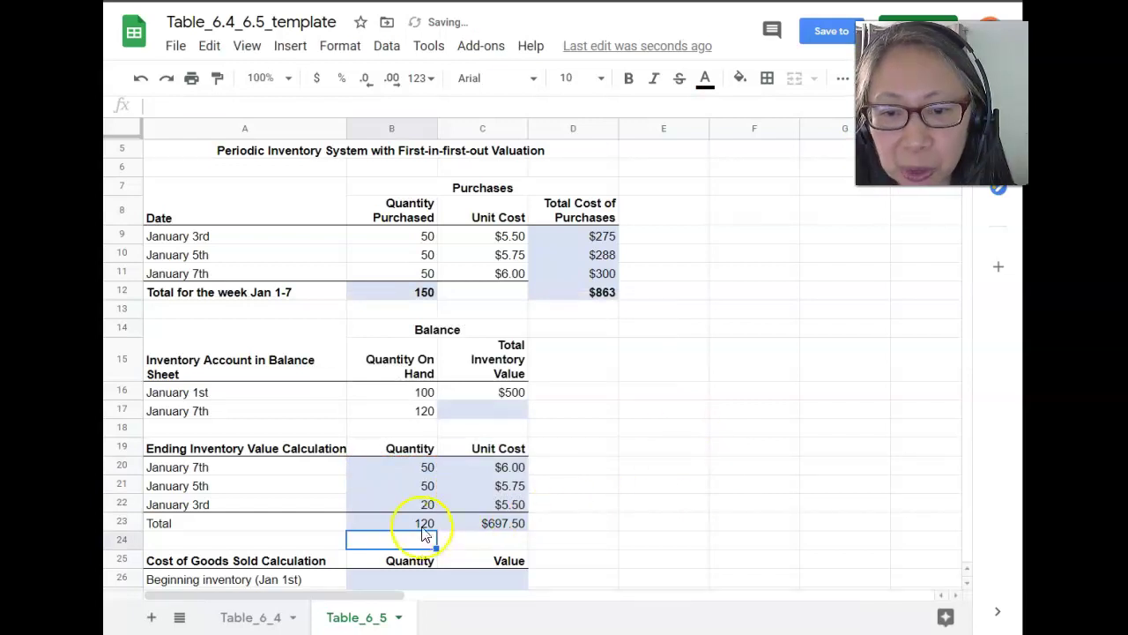
pyautogui.click(392, 524)
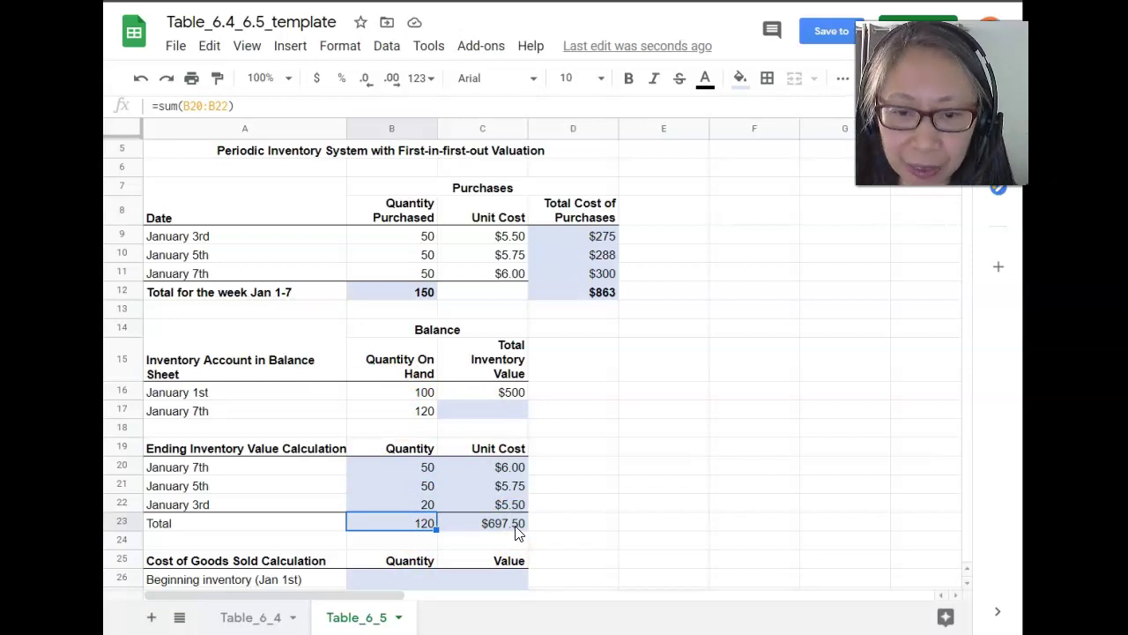
# - Calculate a check value for the January 7th layer in E20 with =C20*B20
pyautogui.click(631, 466)
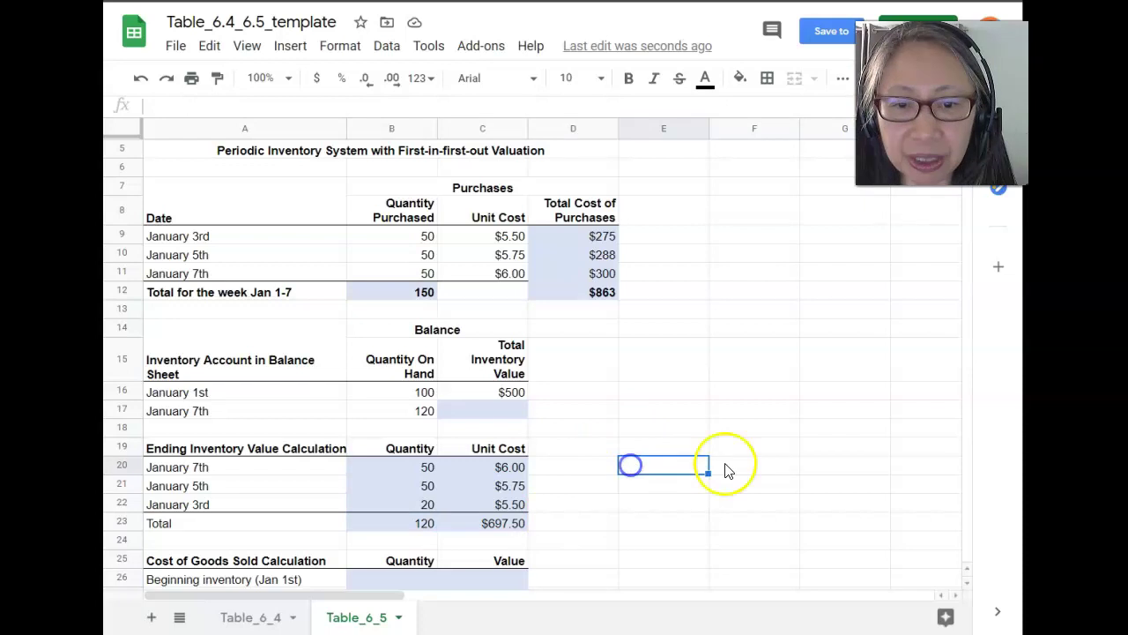
pyautogui.write('=')
pyautogui.press('Left')
pyautogui.press('Left')
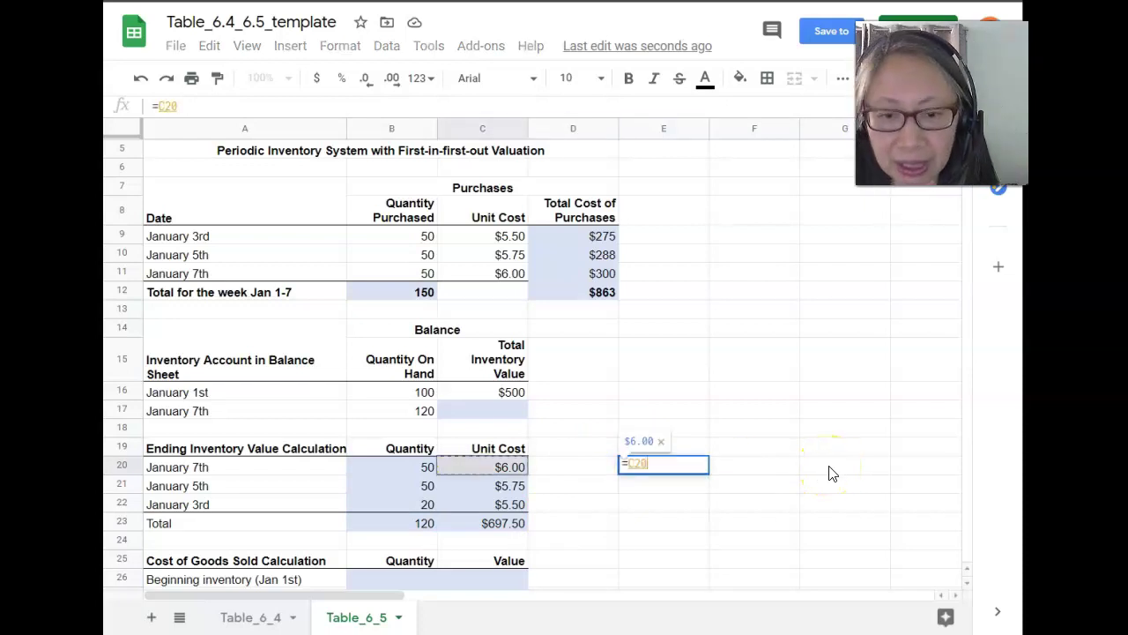
pyautogui.write('*')
pyautogui.press('Left')
pyautogui.press('Left')
pyautogui.press('Left')
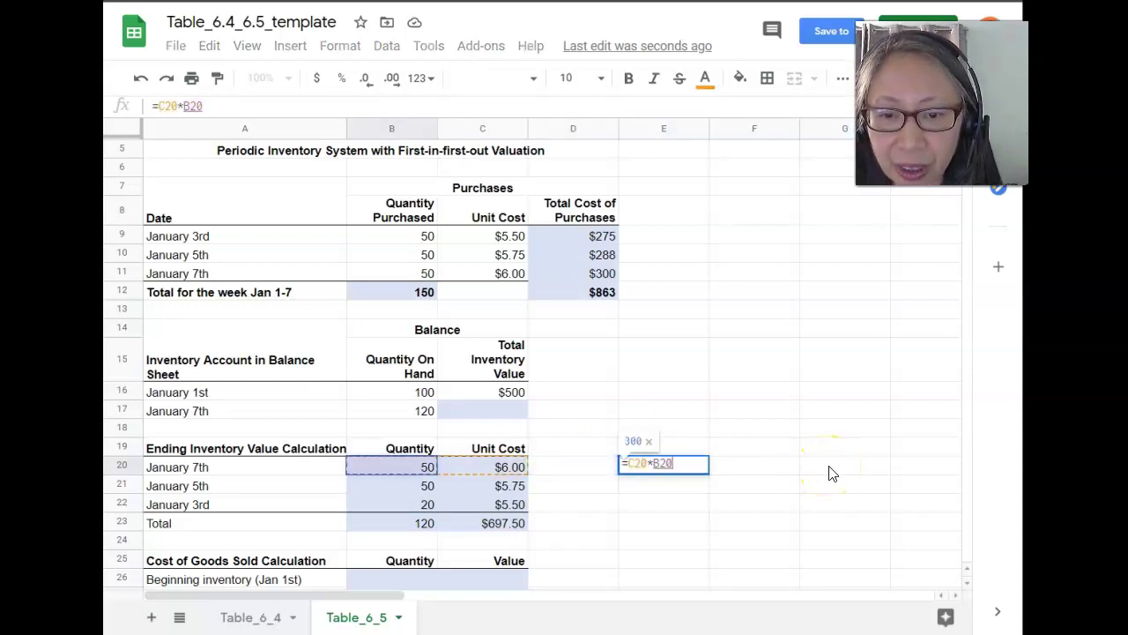
pyautogui.press('Return')
# - Copy the check formula from E20 down through E22
pyautogui.press('Up')
pyautogui.hotkey('ctrl', 'c')
pyautogui.hotkey('shift', 'Down')
pyautogui.hotkey('shift', 'Down')
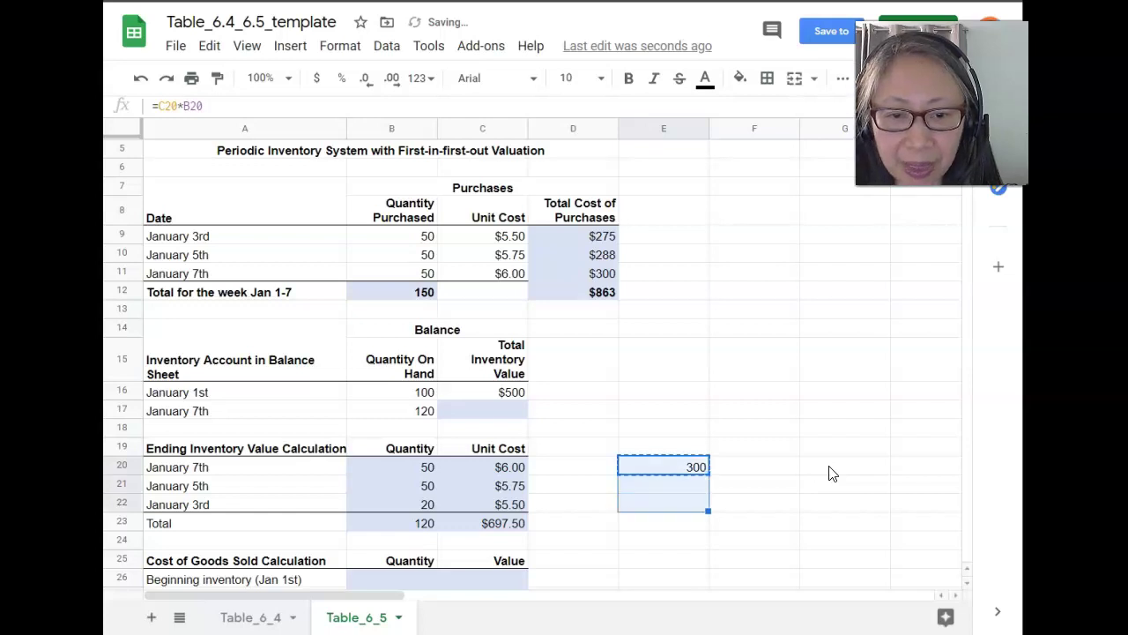
pyautogui.hotkey('ctrl', 'v')
# - Total the check values in E23 by summing E20 through E22 and compare the result with the sumproduct total in C23
pyautogui.press('Down')
pyautogui.press('Down')
pyautogui.press('Down')
pyautogui.write('=sum(')
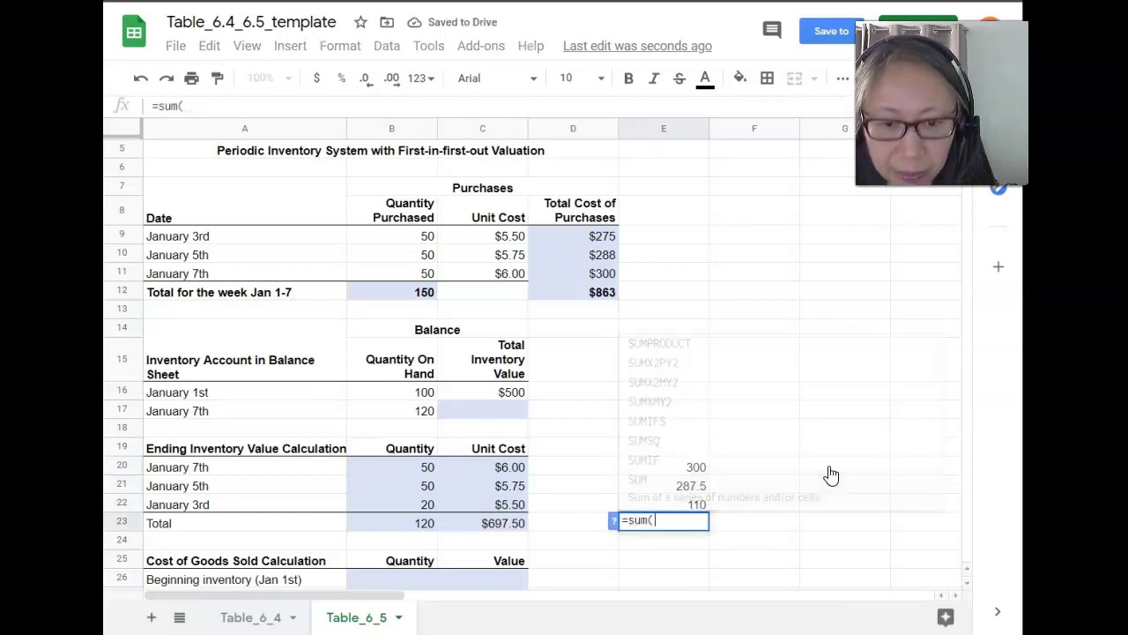
pyautogui.press('Up')
pyautogui.hotkey('shift', 'Up')
pyautogui.hotkey('shift', 'Up')
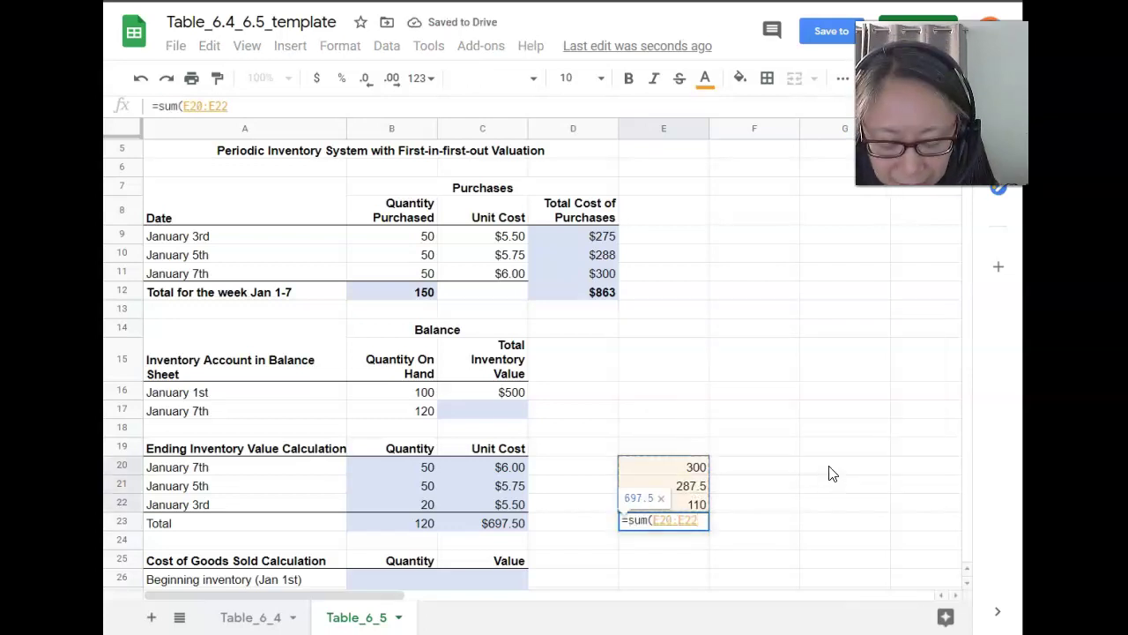
pyautogui.press('Return')
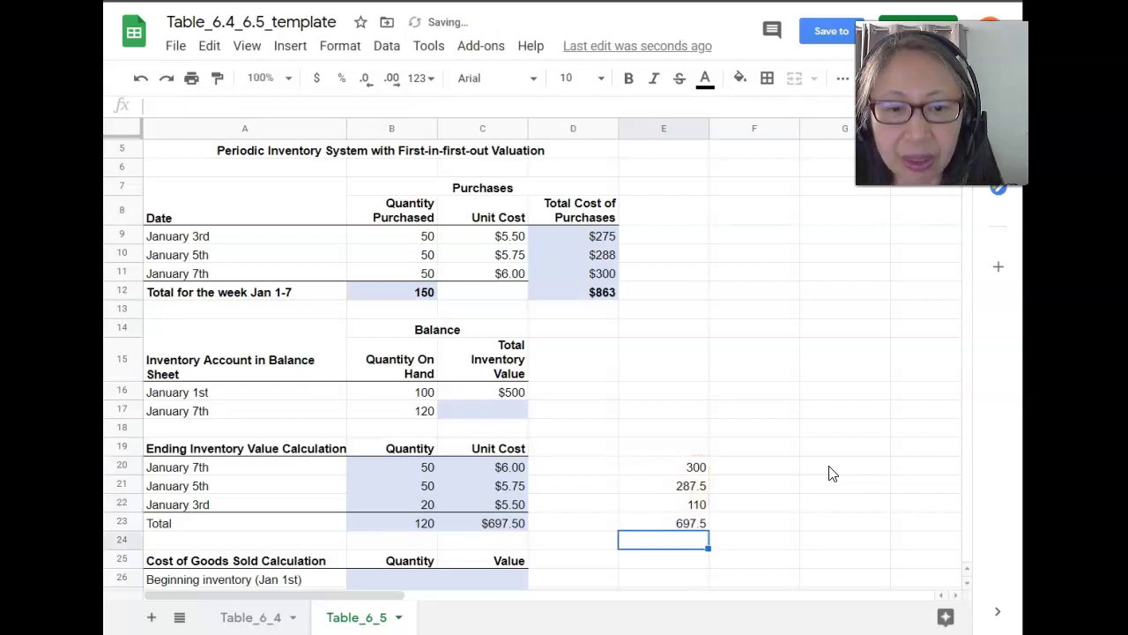
pyautogui.click(649, 521)
pyautogui.click(509, 528)
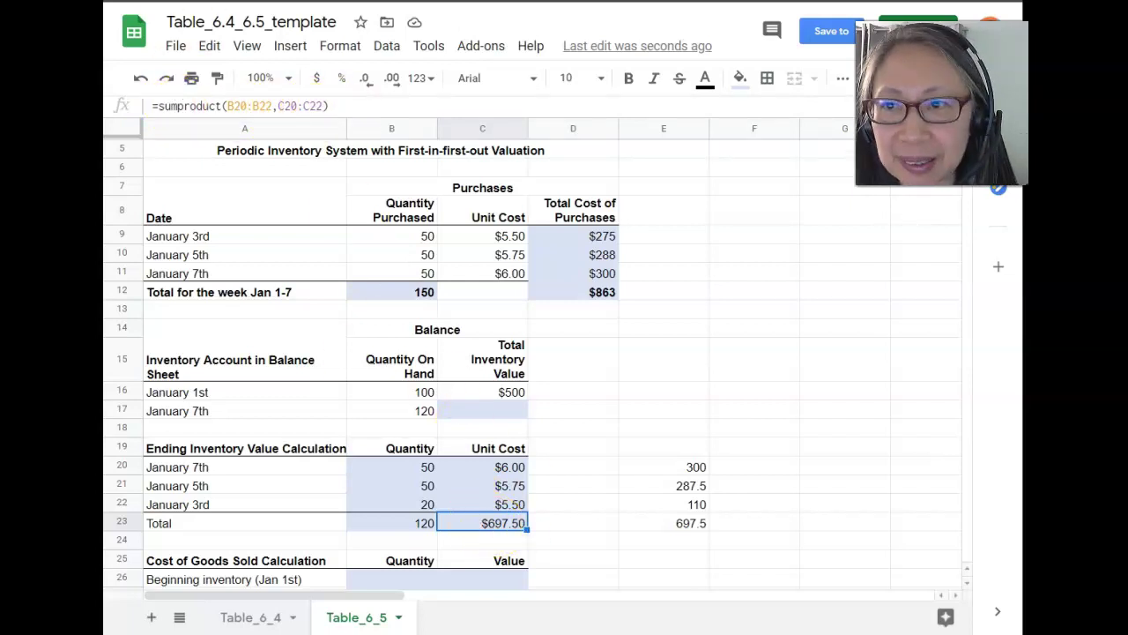
# - Remove the check calculations from E20:E23
pyautogui.press('Up')
pyautogui.press('Up')
pyautogui.press('Up')
pyautogui.press('Up')
pyautogui.press('Right')
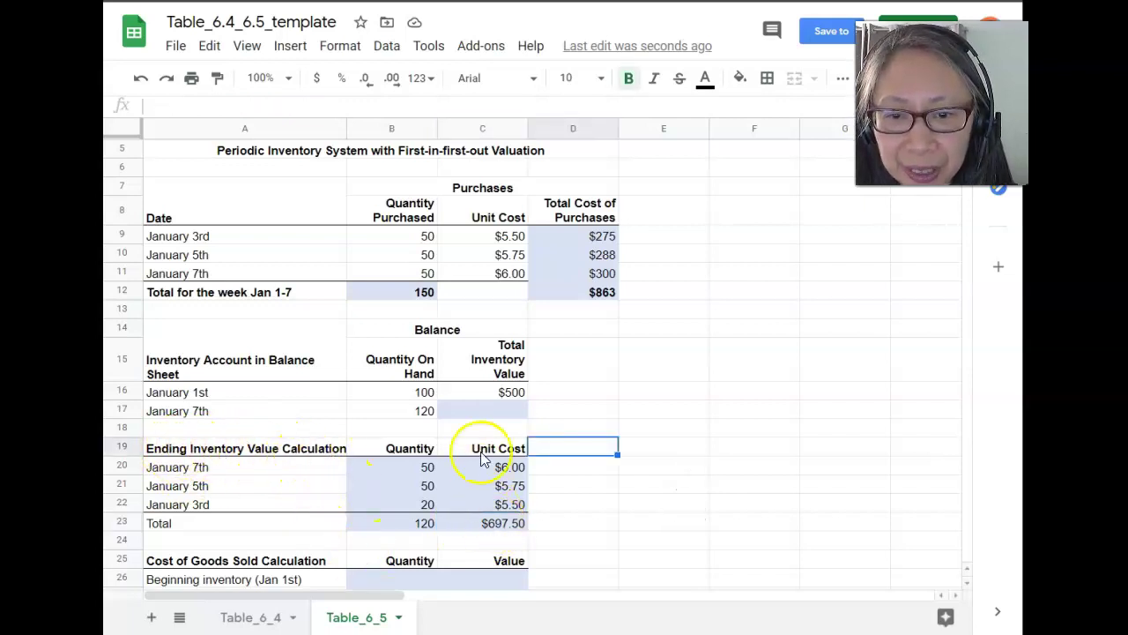
# - Link the January 7th total inventory value in C17 to the ending inventory total with =C23
pyautogui.click(483, 410)
pyautogui.write('=')
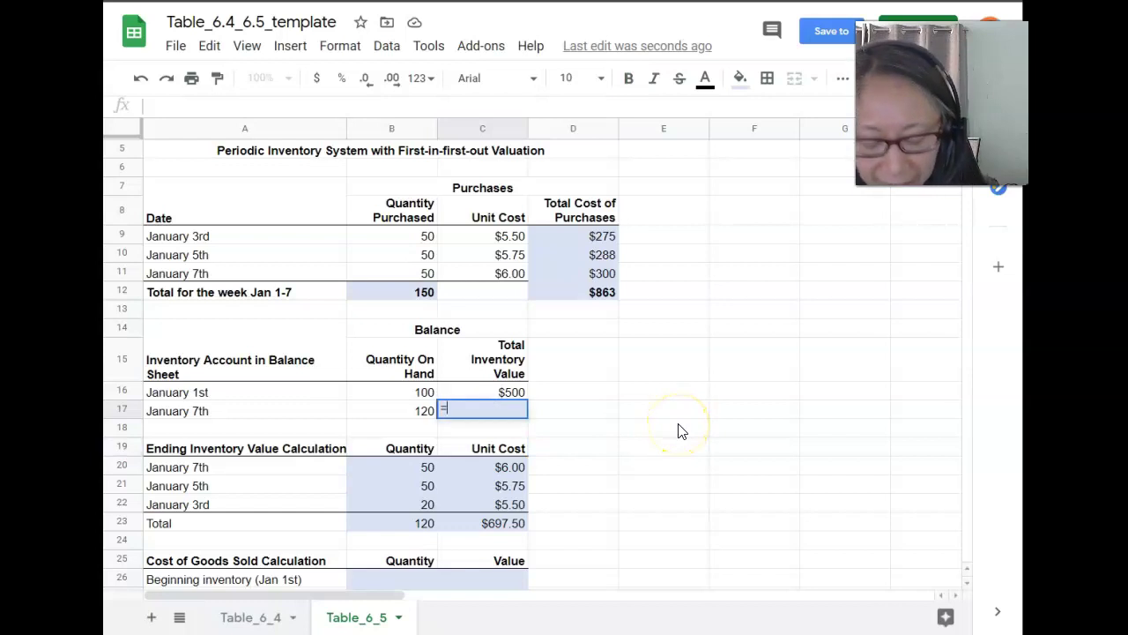
pyautogui.click(502, 523)
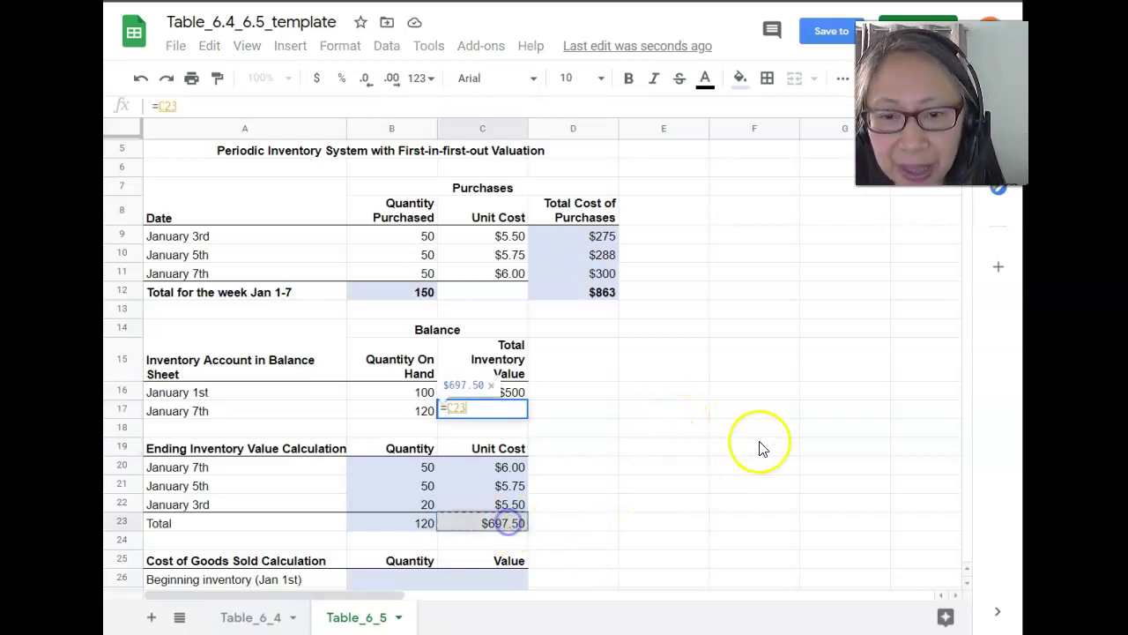
pyautogui.press('Return')
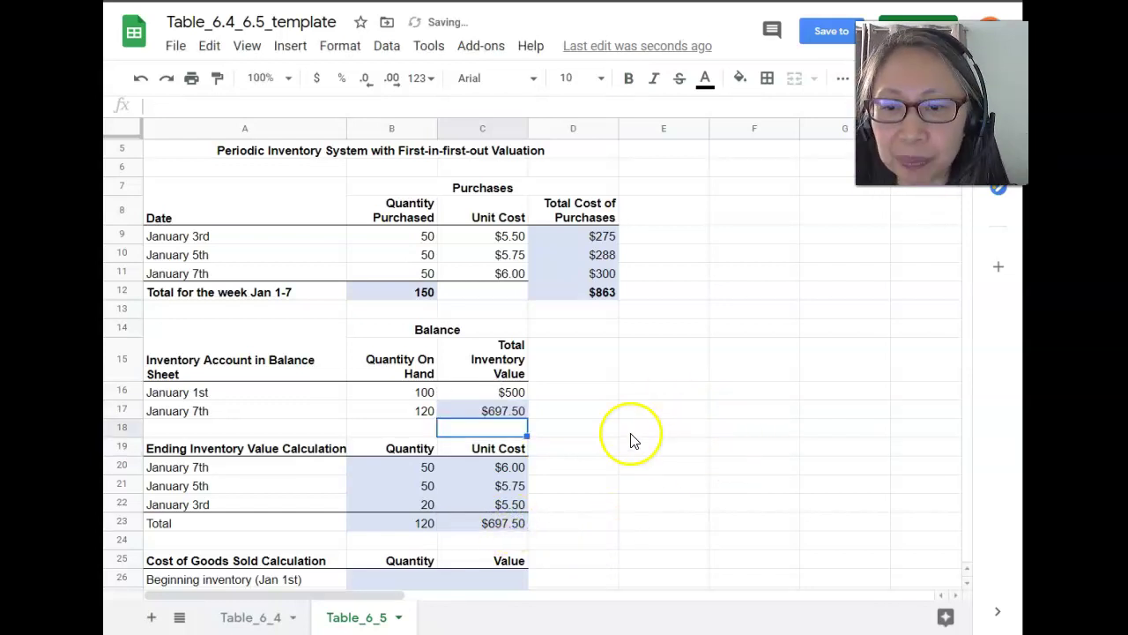
# - Link the beginning inventory quantity in B26 of the cost of goods sold calculation to the January 1st quantity with =B16
pyautogui.scroll(-1, 632, 440)
pyautogui.scroll(-2, 632, 441)
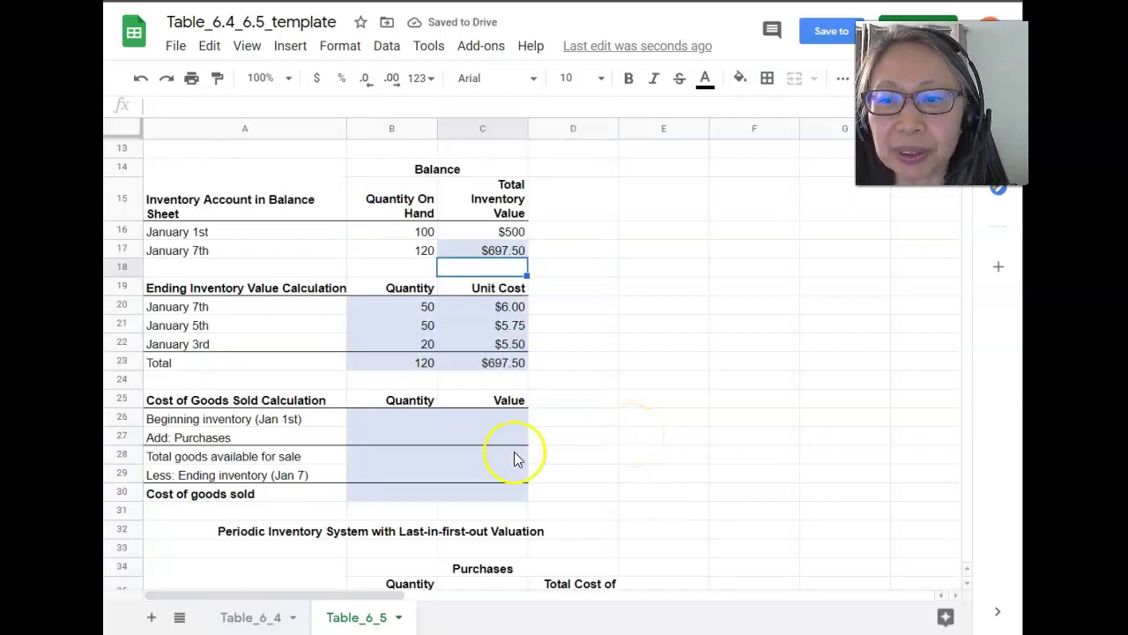
pyautogui.click(399, 419)
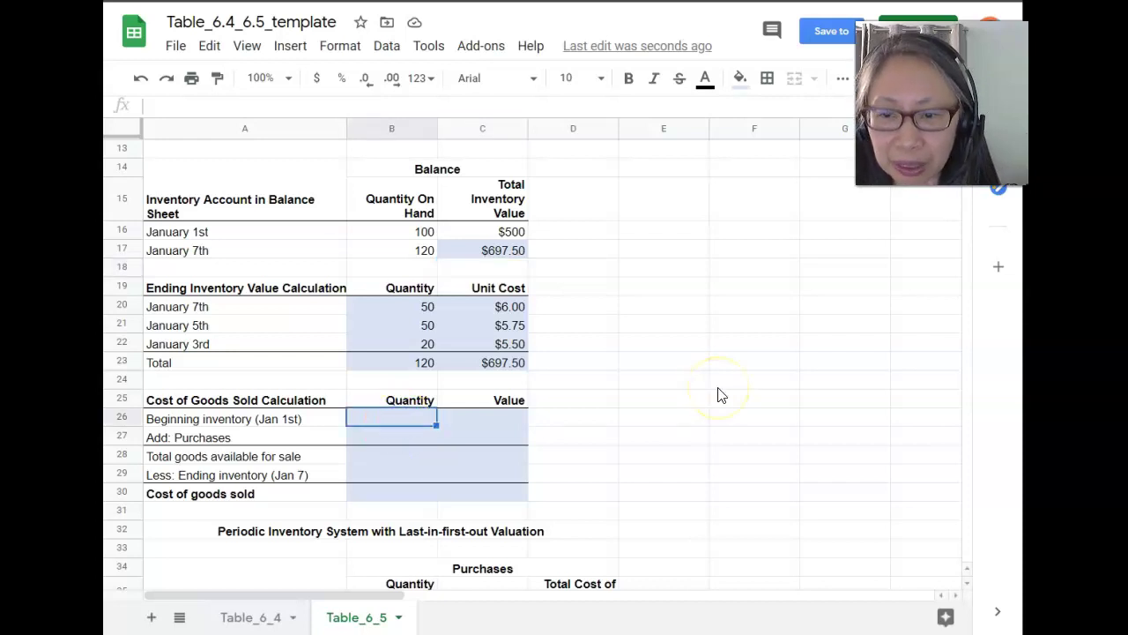
pyautogui.write('=')
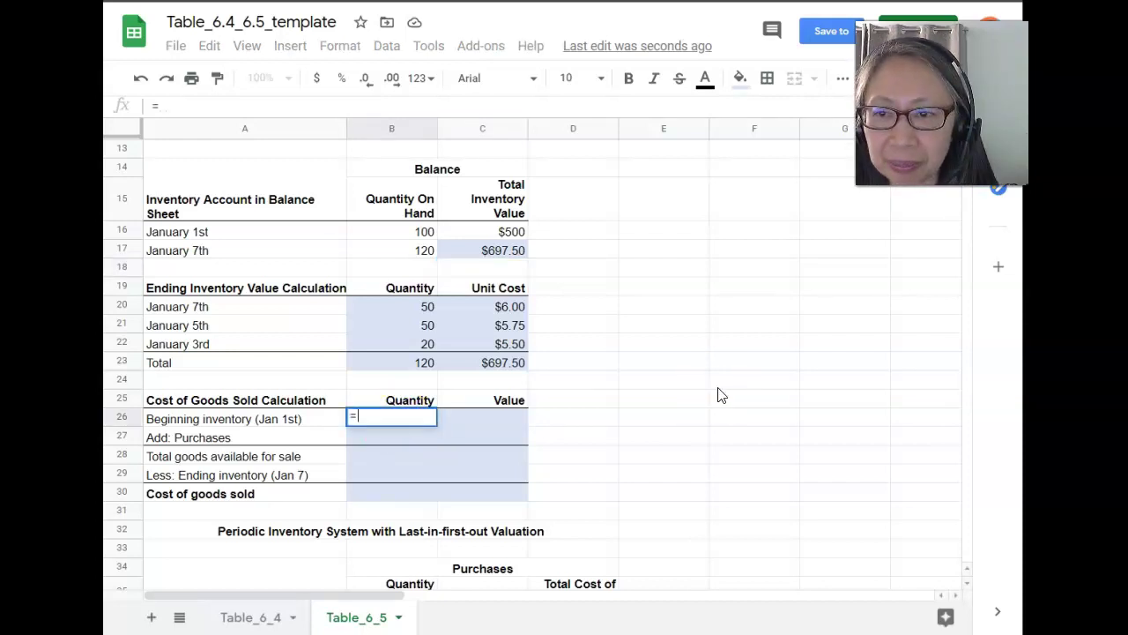
pyautogui.click(408, 236)
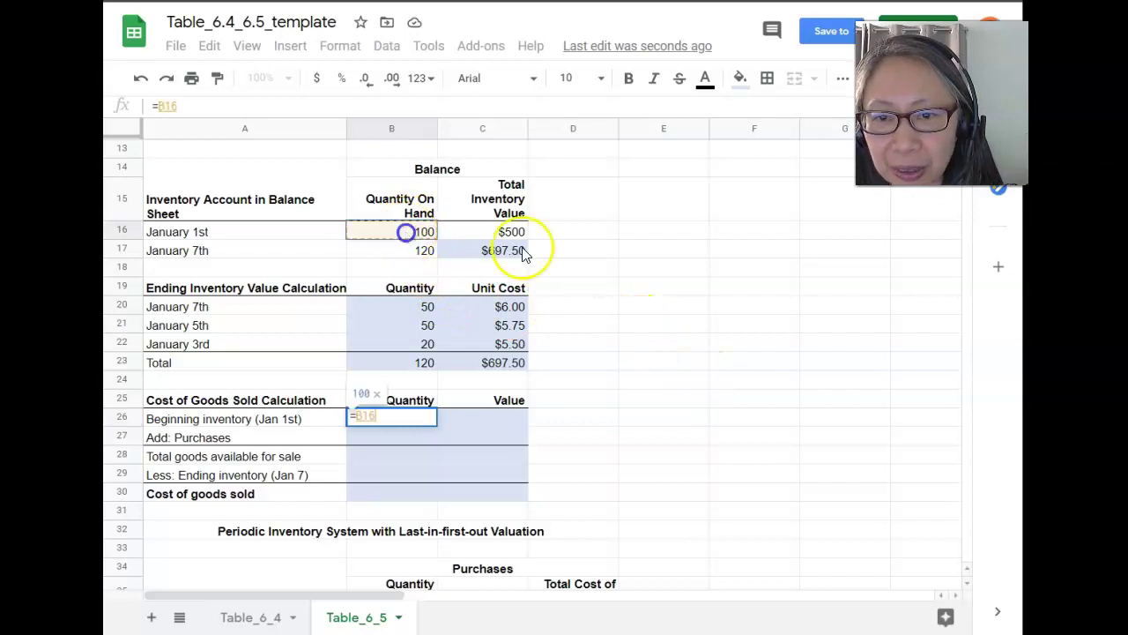
pyautogui.press('Return')
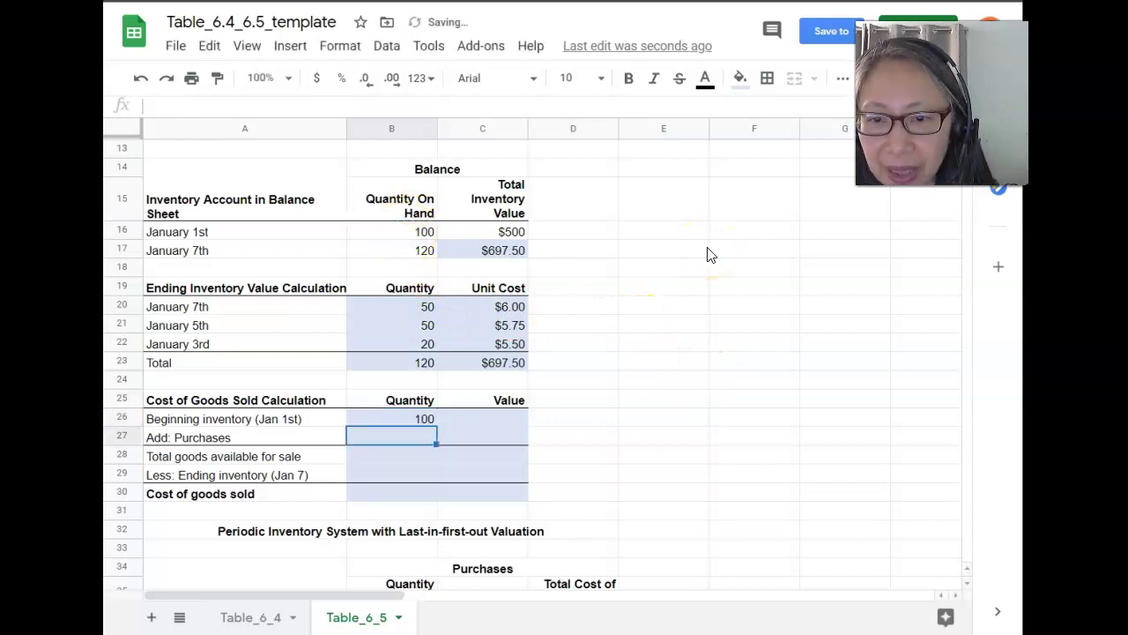
# - Link the purchases quantity in B27 of the cost of goods sold calculation to the weekly total quantity purchased with =B12
pyautogui.write('=')
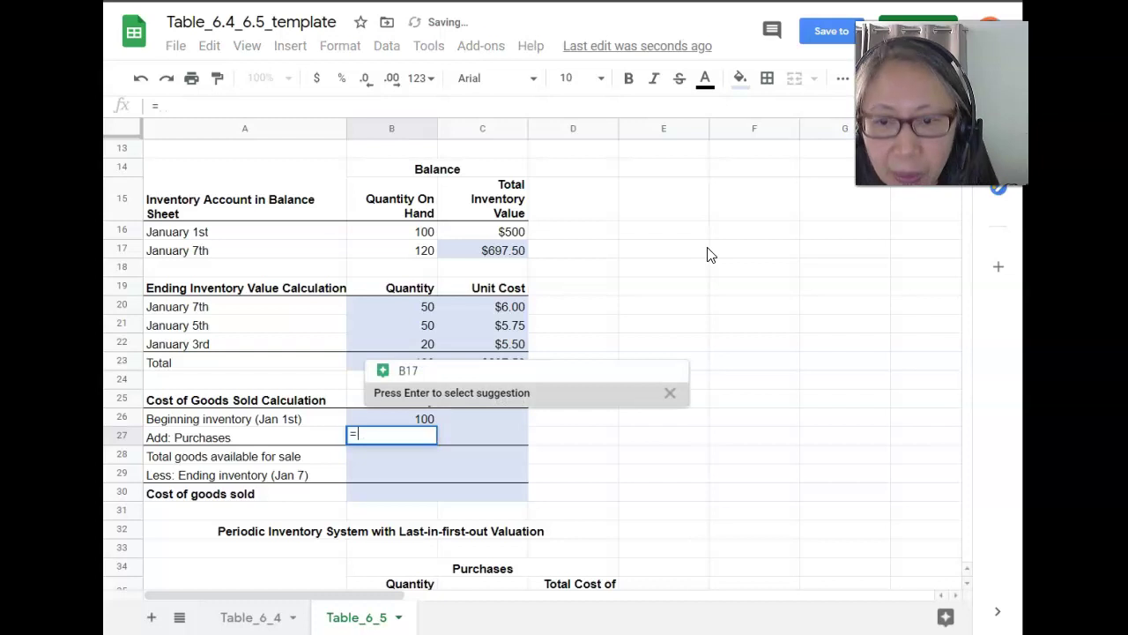
pyautogui.scroll(3, 652, 247)
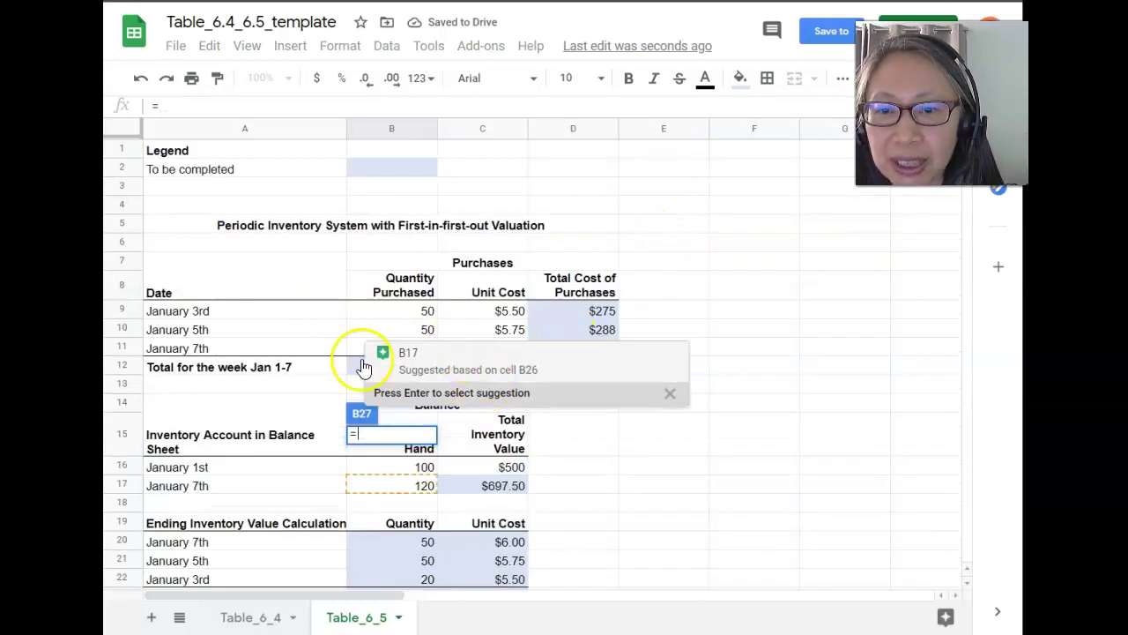
pyautogui.scroll(-3, 291, 357)
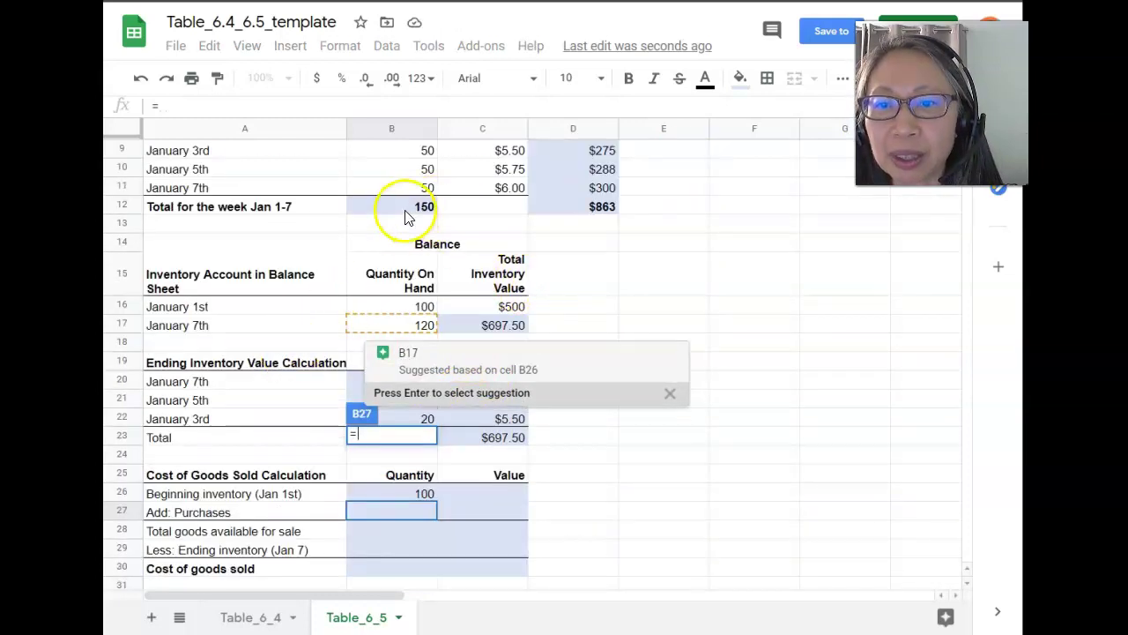
pyautogui.click(406, 210)
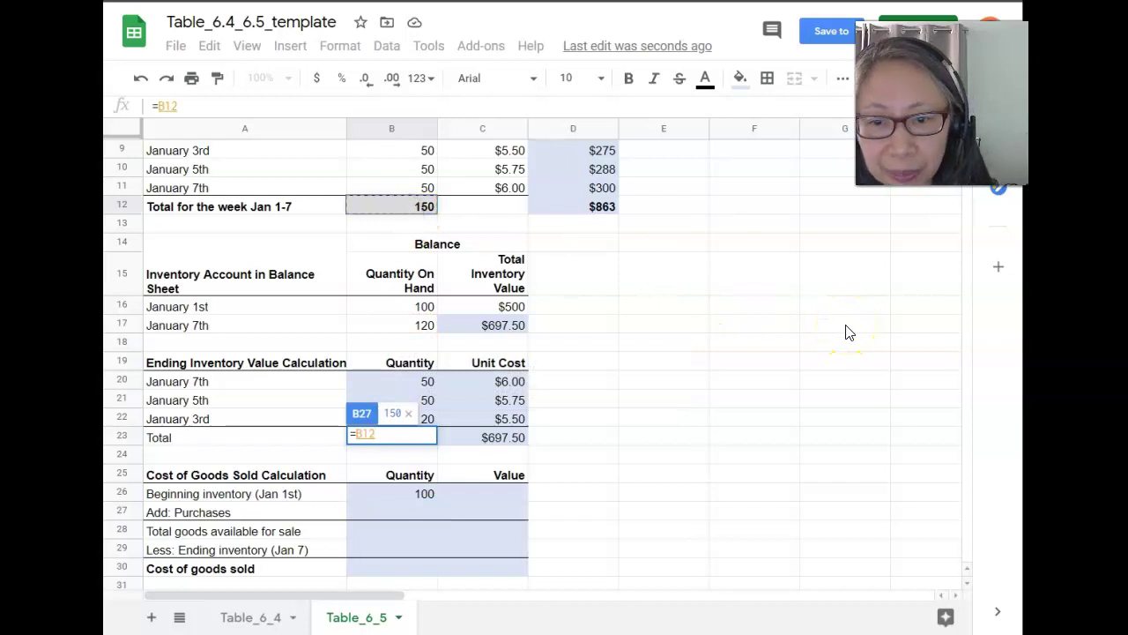
pyautogui.press('Return')
# - Calculate the quantity of total goods available for sale in B28 with =B27+B26
pyautogui.write('=')
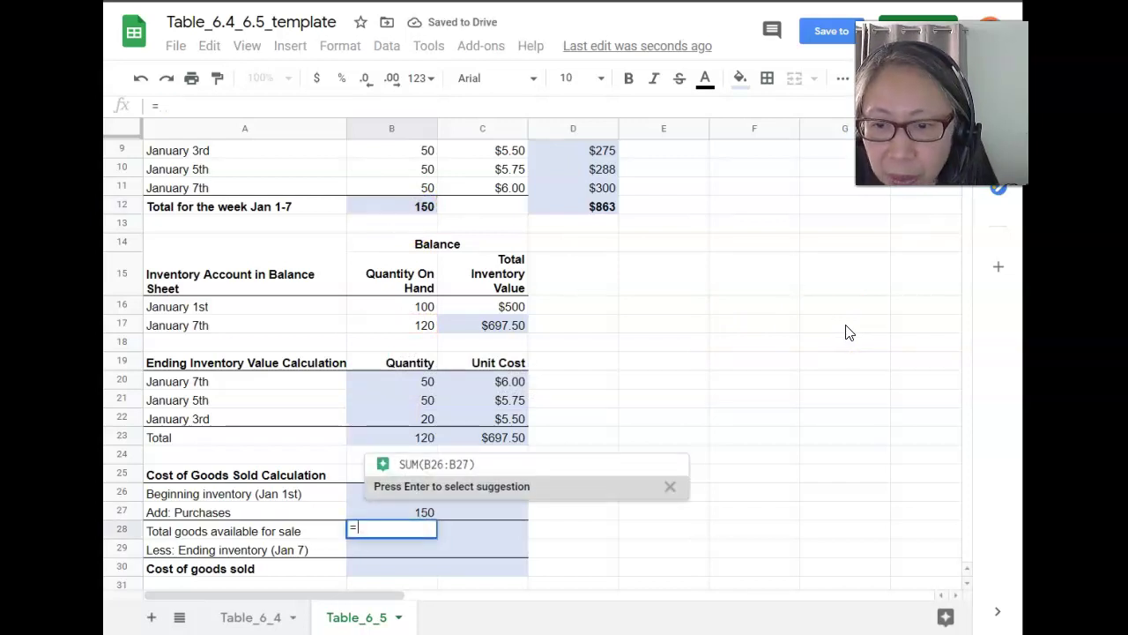
pyautogui.press('Up')
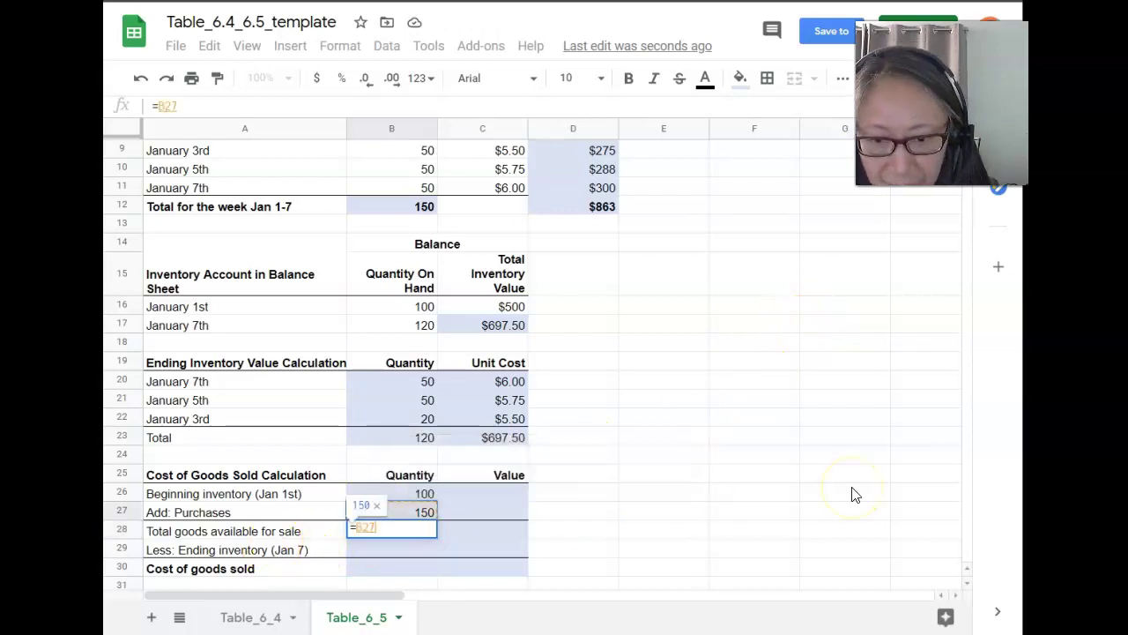
pyautogui.write('+')
pyautogui.press('Up')
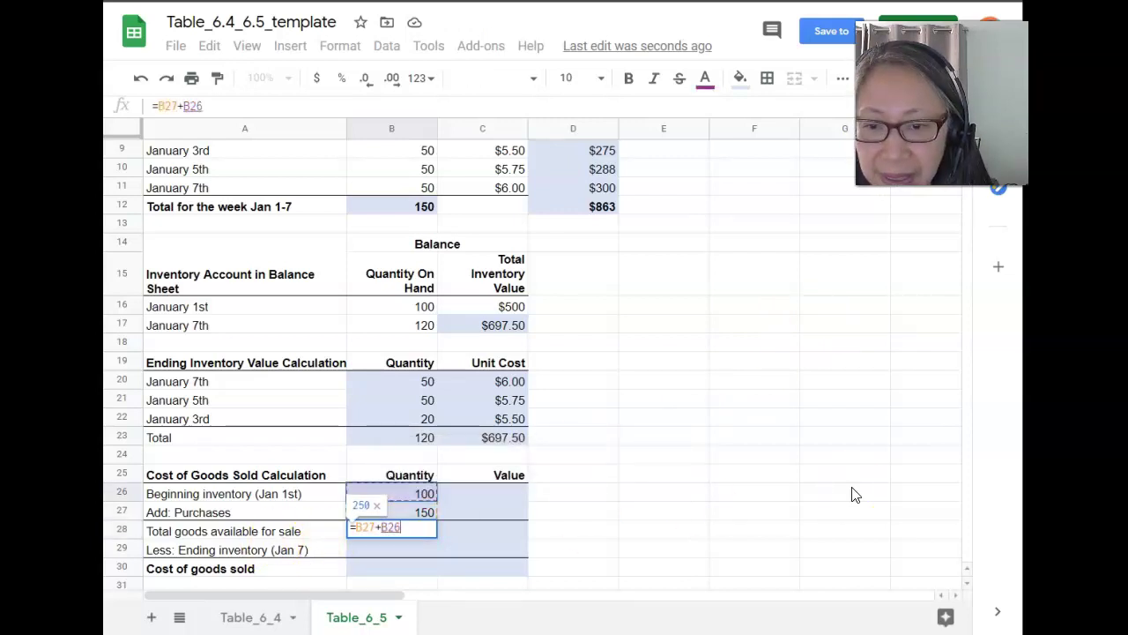
pyautogui.press('Return')
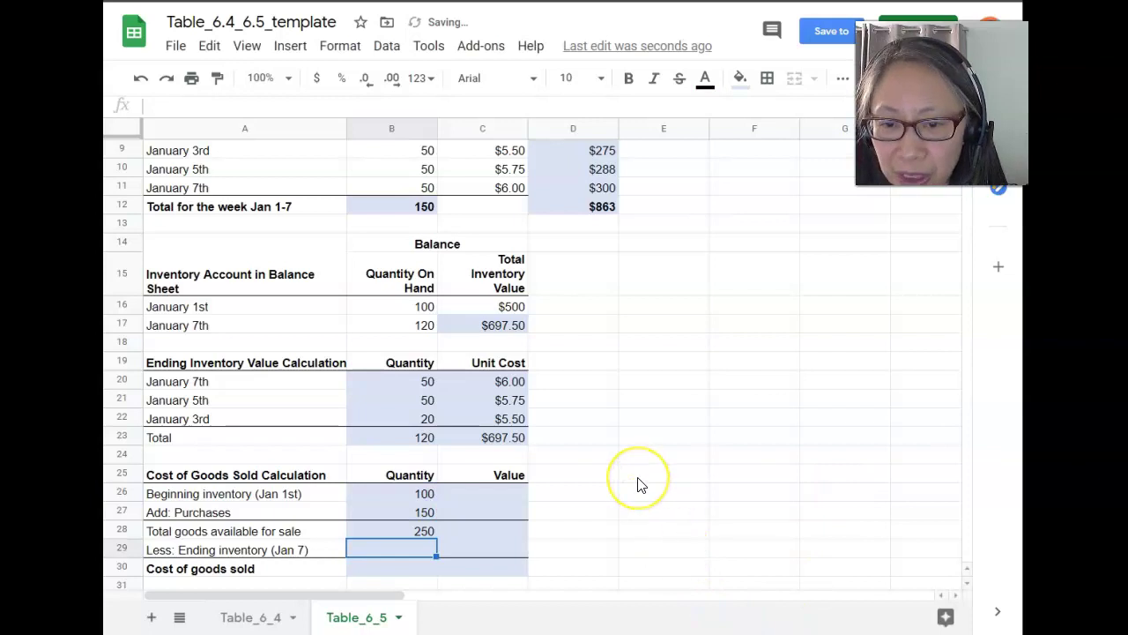
# - Link the January 7 ending inventory quantity in B29 to the January 7th quantity on hand with =B17
pyautogui.scroll(-2, 640, 484)
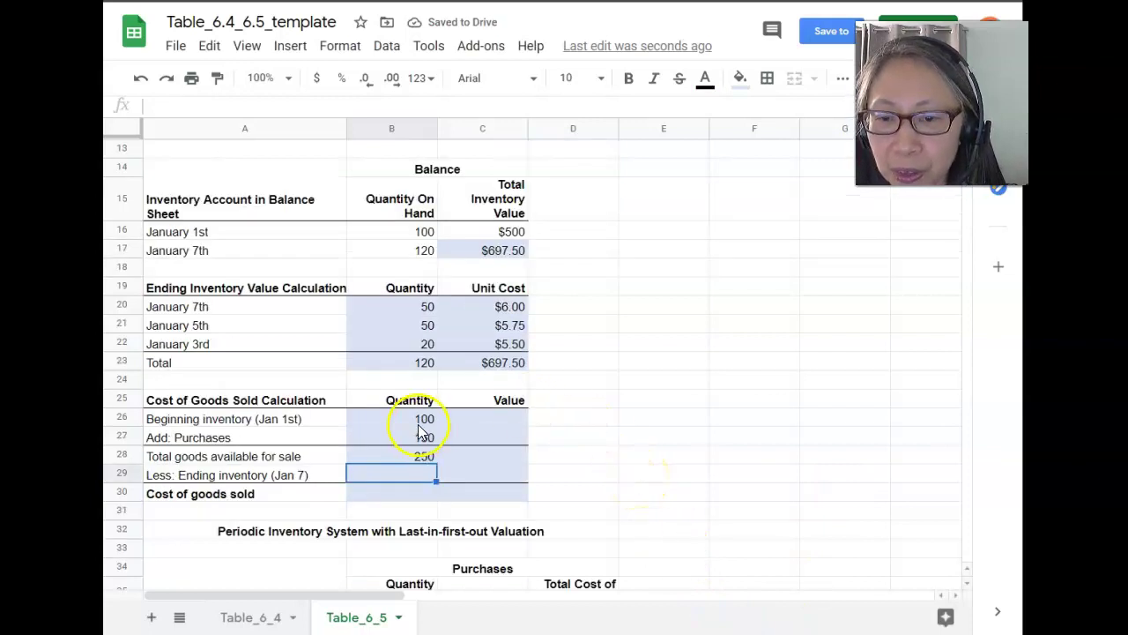
pyautogui.write('=B17')
pyautogui.press('Return')
pyautogui.click(420, 474)
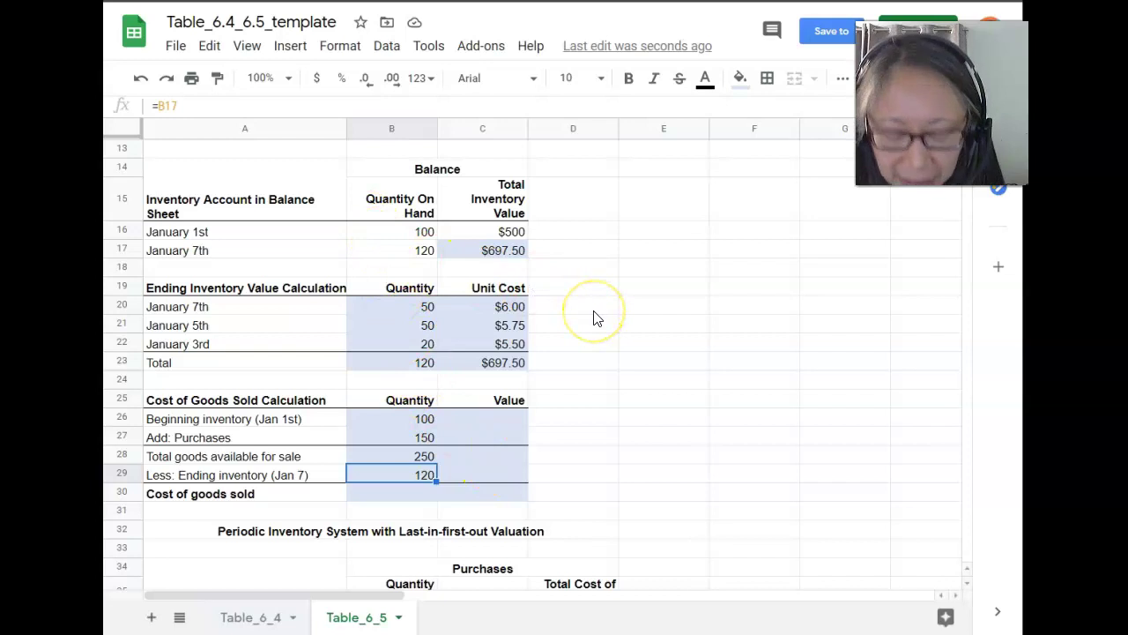
pyautogui.press('Return')
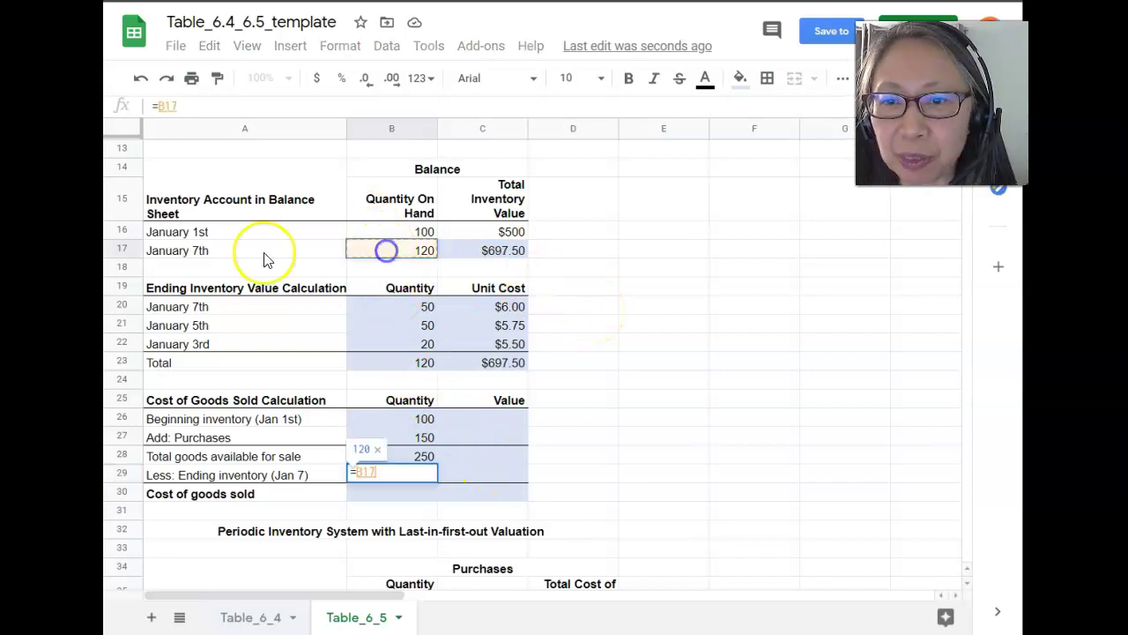
pyautogui.press('Return')
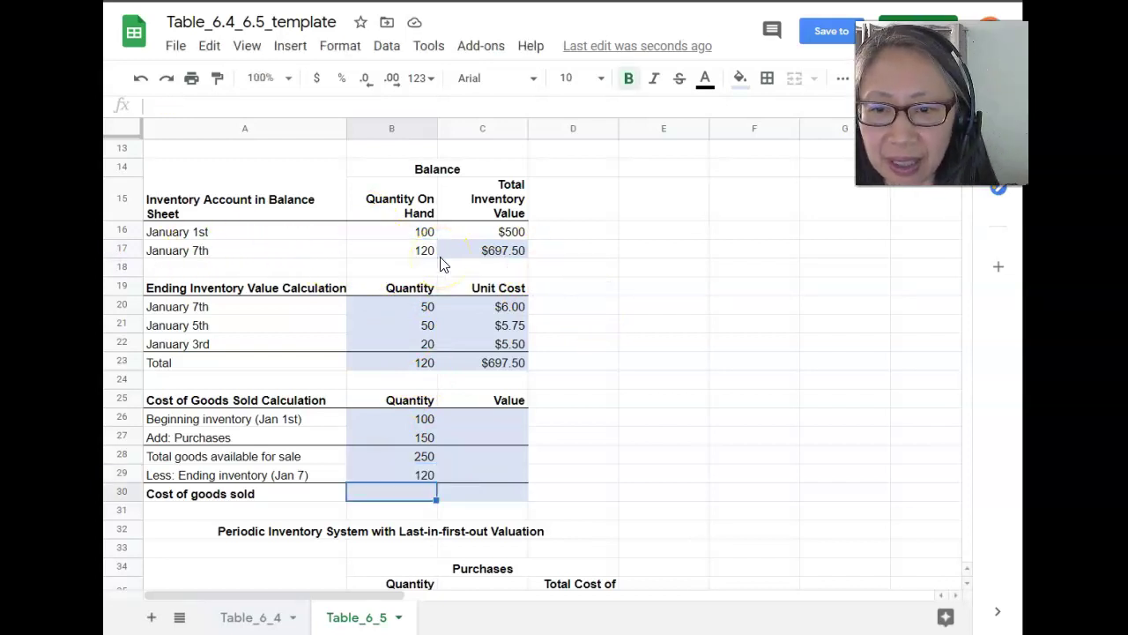
# - Calculate the cost of goods sold quantity in B30 by subtracting ending inventory from goods available with =B28-B29
pyautogui.write('=')
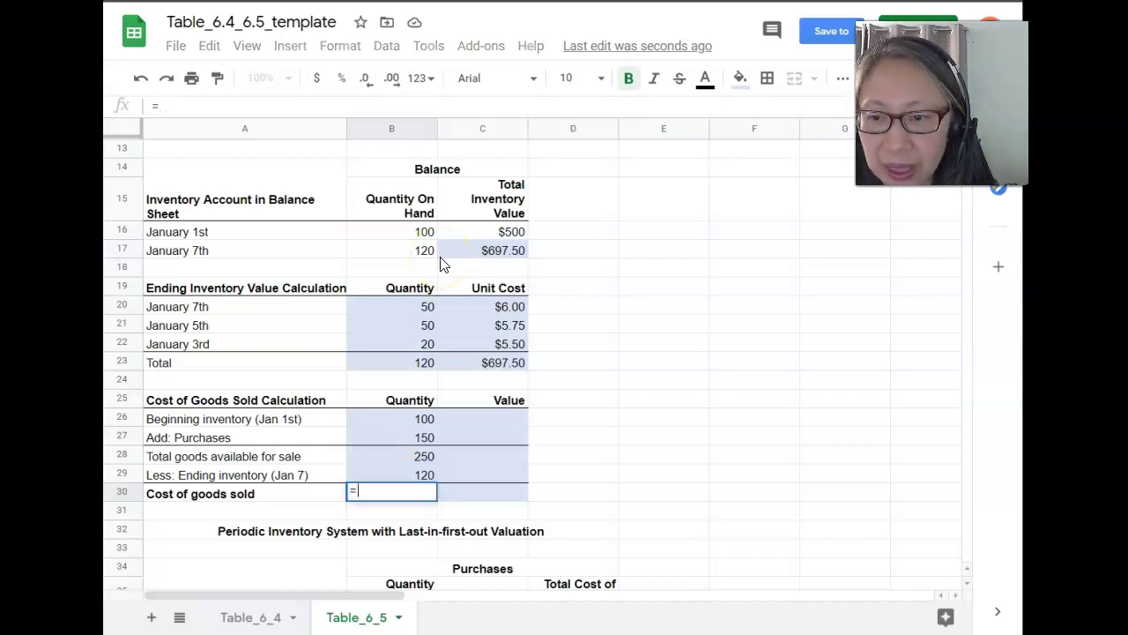
pyautogui.press('Up')
pyautogui.press('Up')
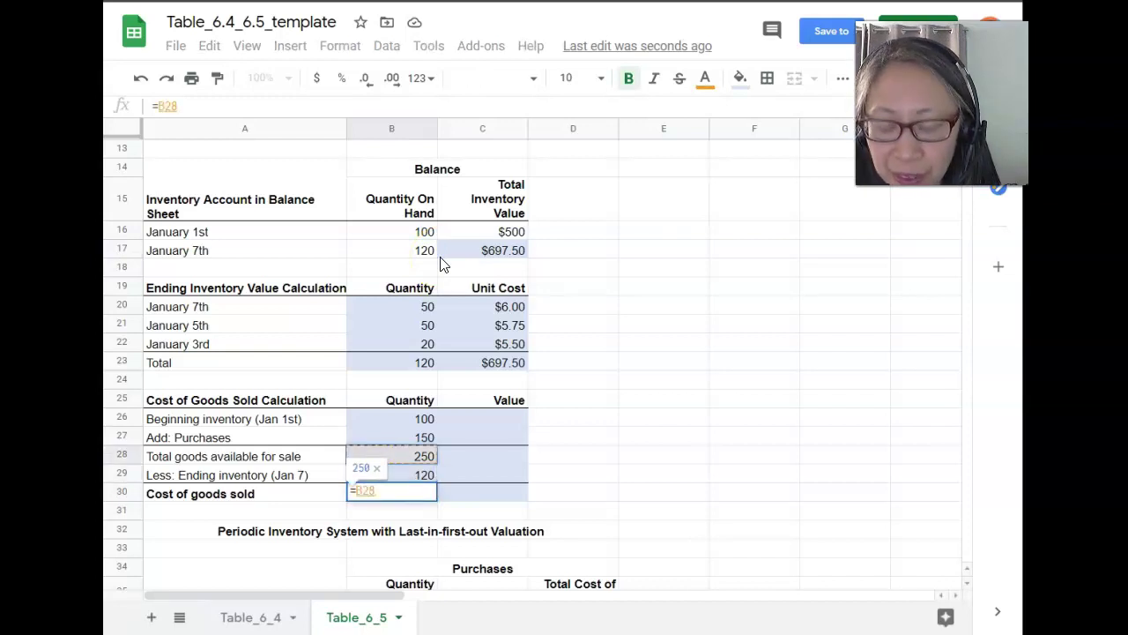
pyautogui.write('-')
pyautogui.press('Up')
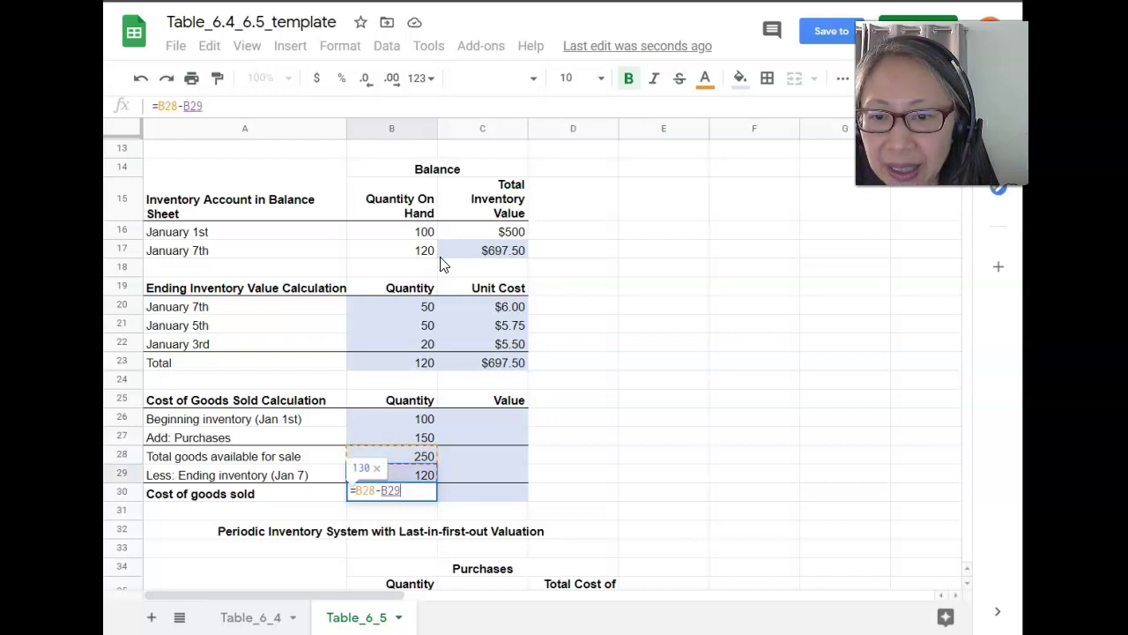
pyautogui.press('Return')
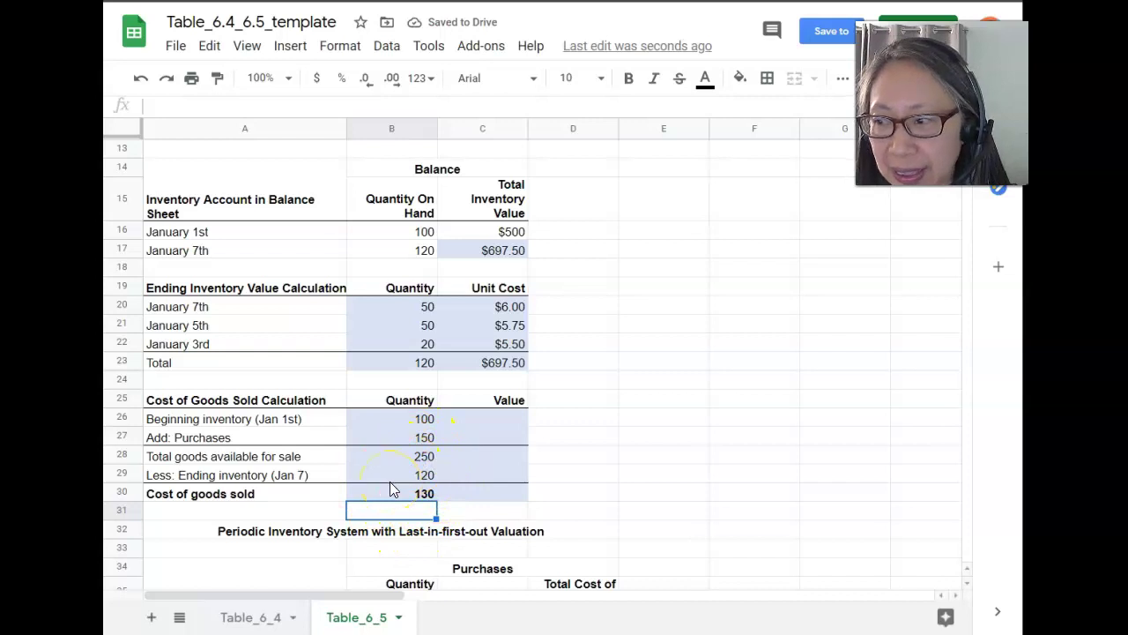
# - Link the beginning inventory value in C26 to the January 1st total inventory value with =C16
pyautogui.click(511, 420)
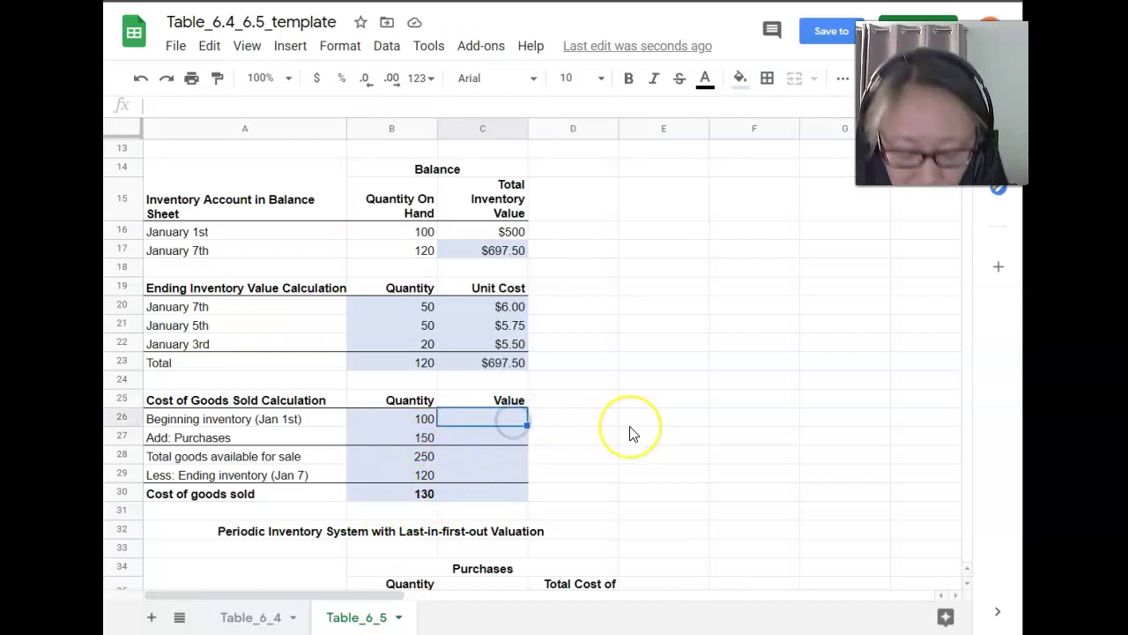
pyautogui.write('=')
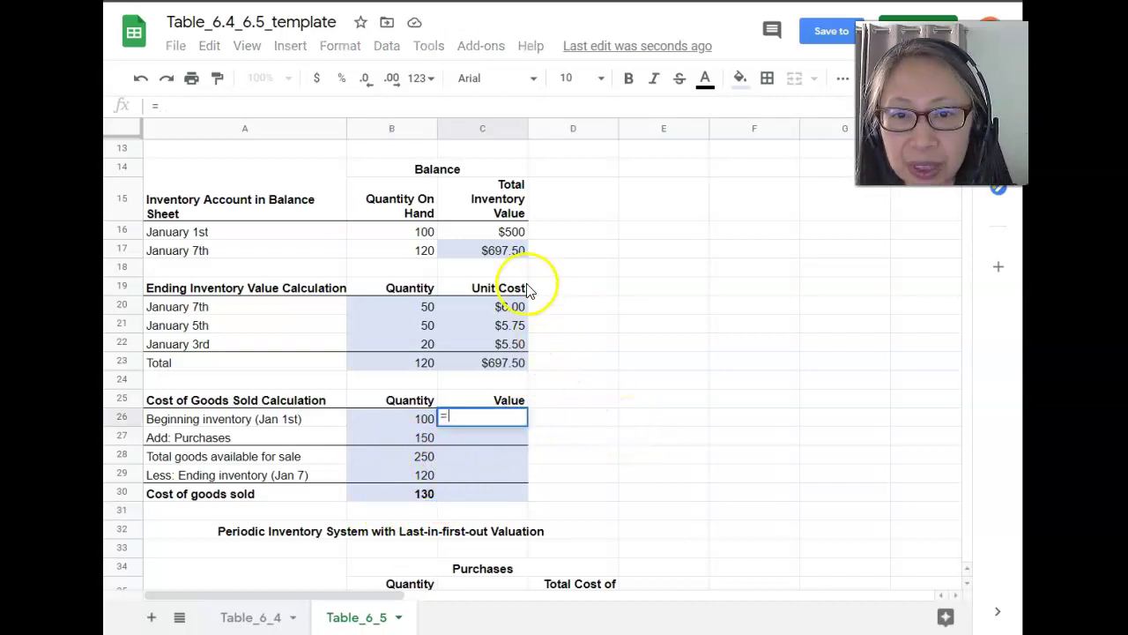
pyautogui.click(509, 233)
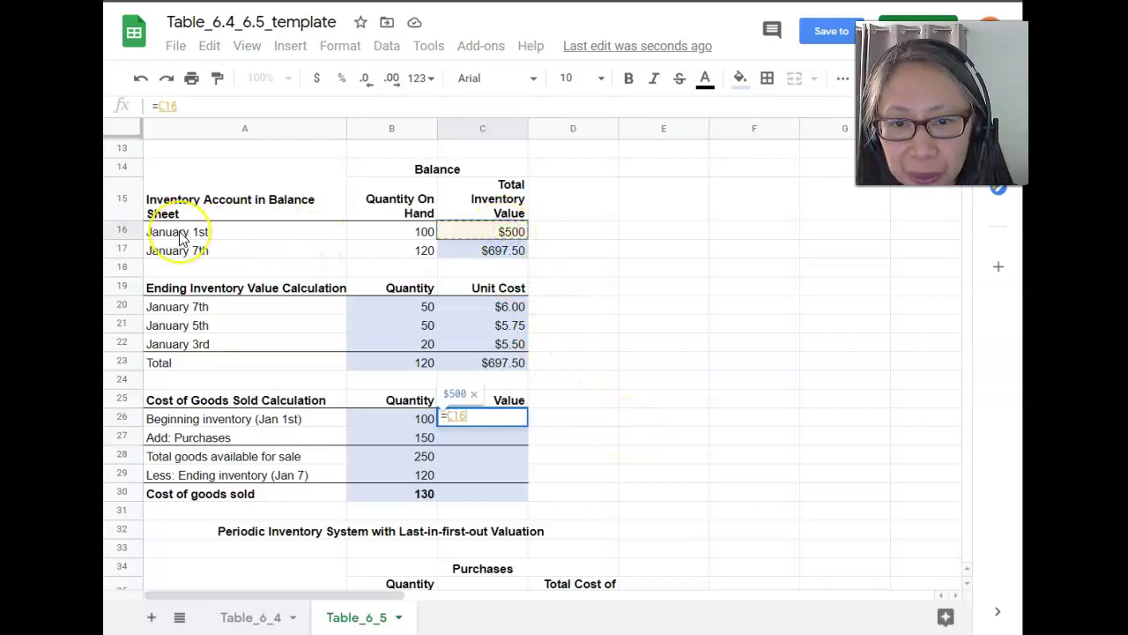
pyautogui.press('Return')
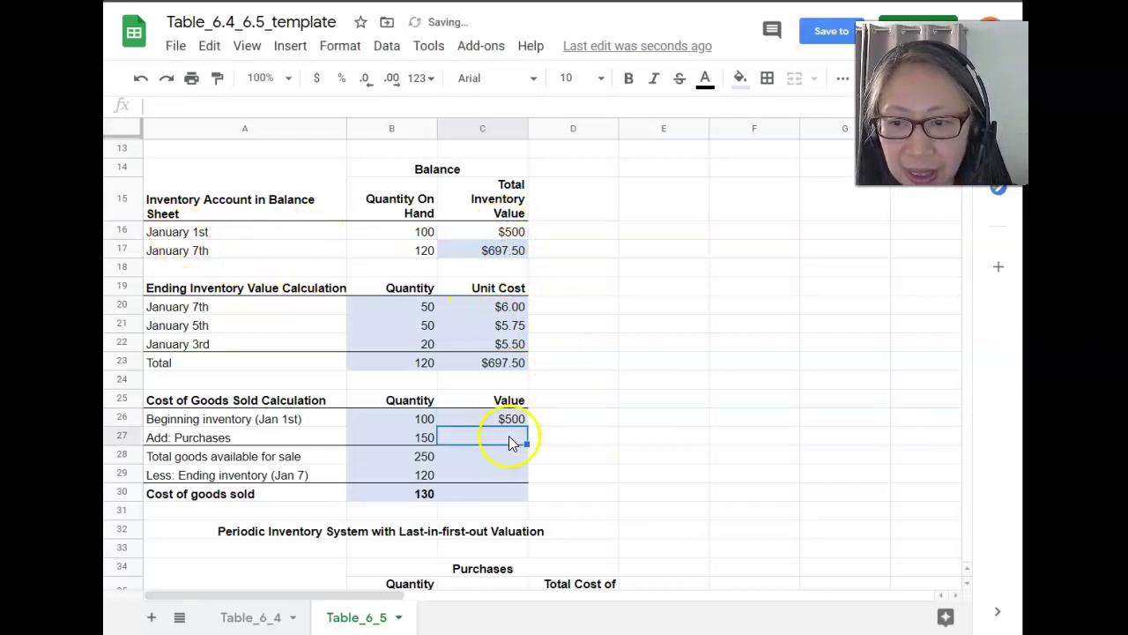
# - Link the purchases value in C27 to the weekly total cost of purchases with =D12
pyautogui.write('=')
pyautogui.scroll(3, 591, 450)
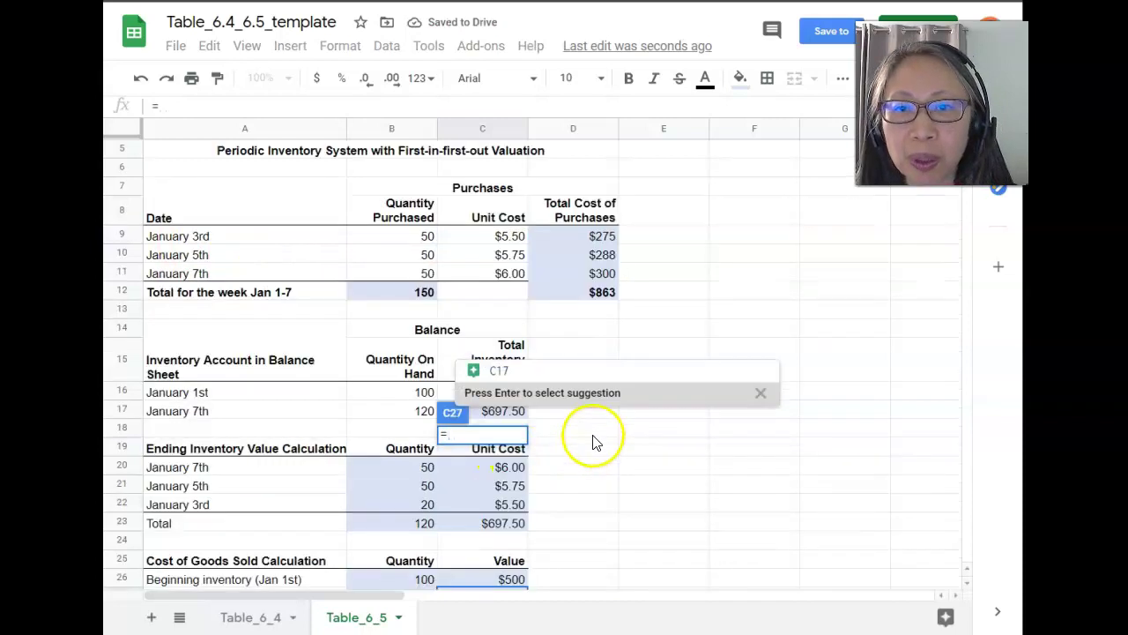
pyautogui.click(606, 301)
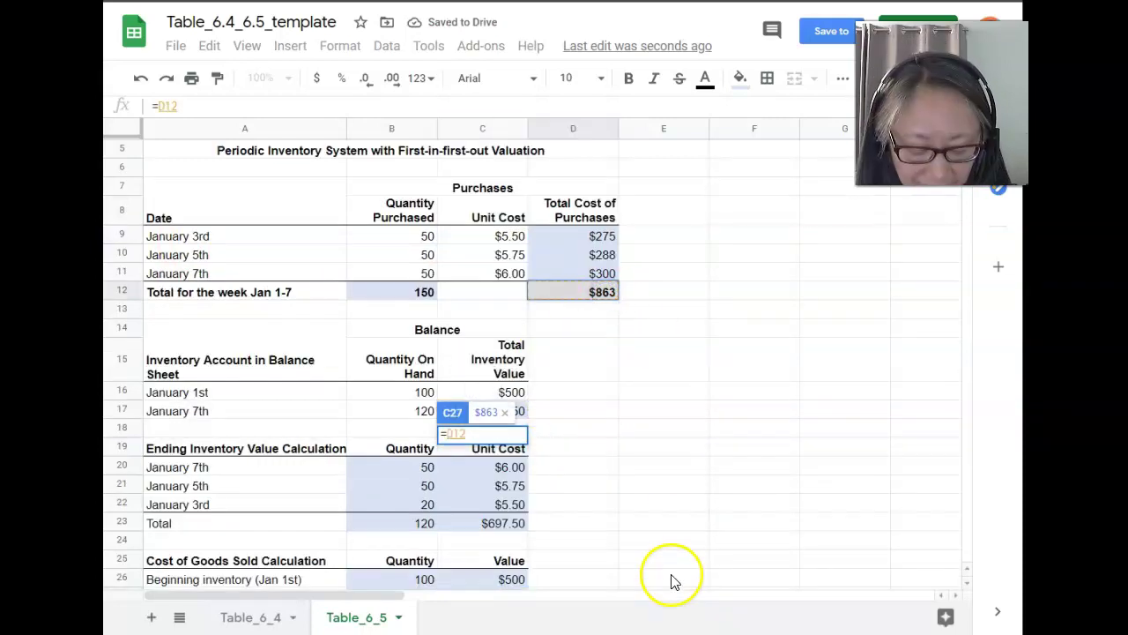
pyautogui.press('Return')
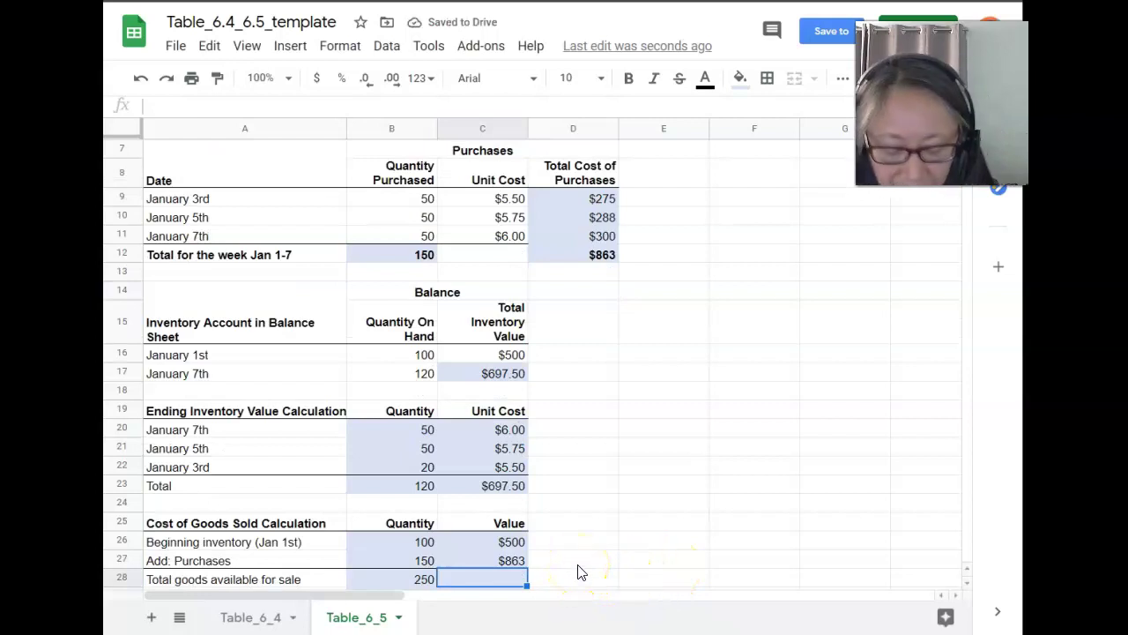
# - Calculate the value of goods available for sale in C28 with =C26+C27 and link the ending inventory value in C29 with =C17
pyautogui.write('=C26+C27')
pyautogui.press('Return')
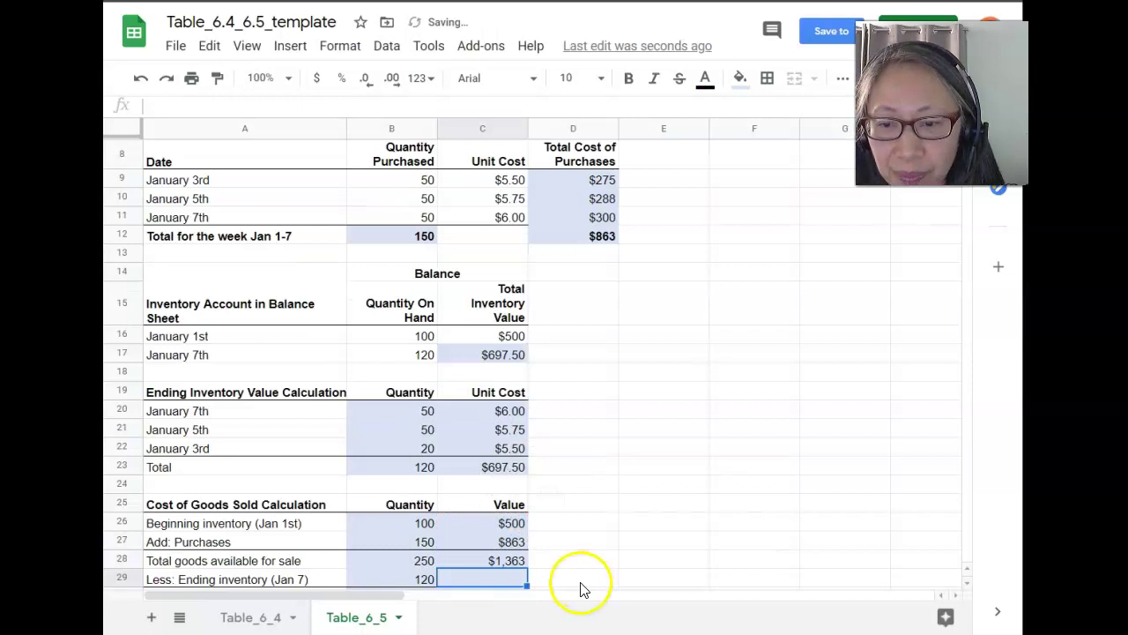
pyautogui.write('=')
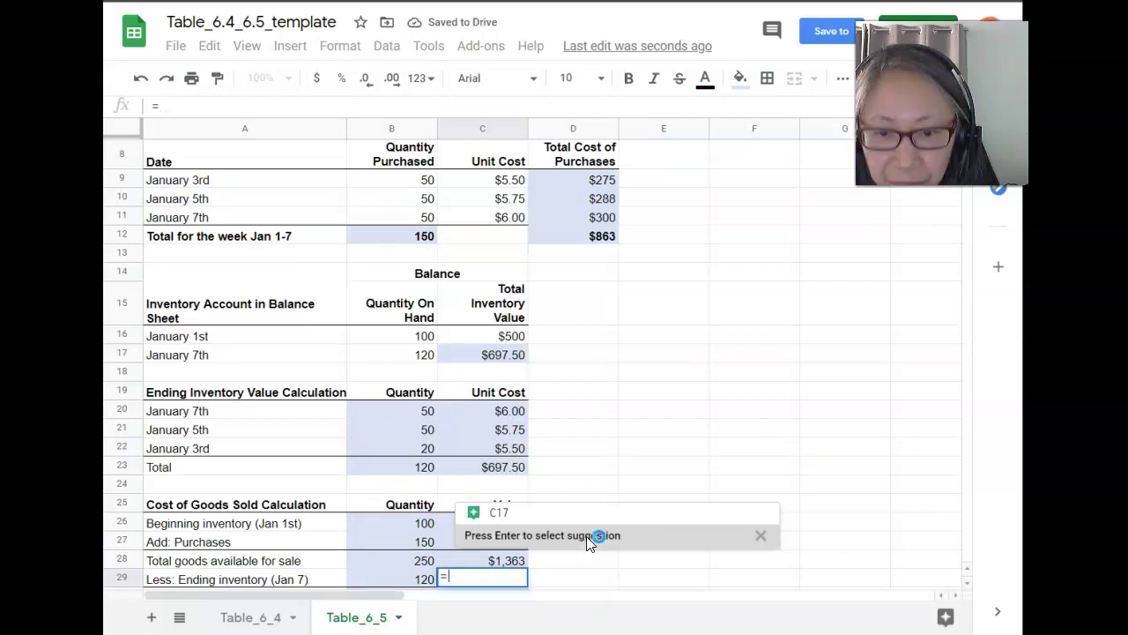
pyautogui.click(499, 357)
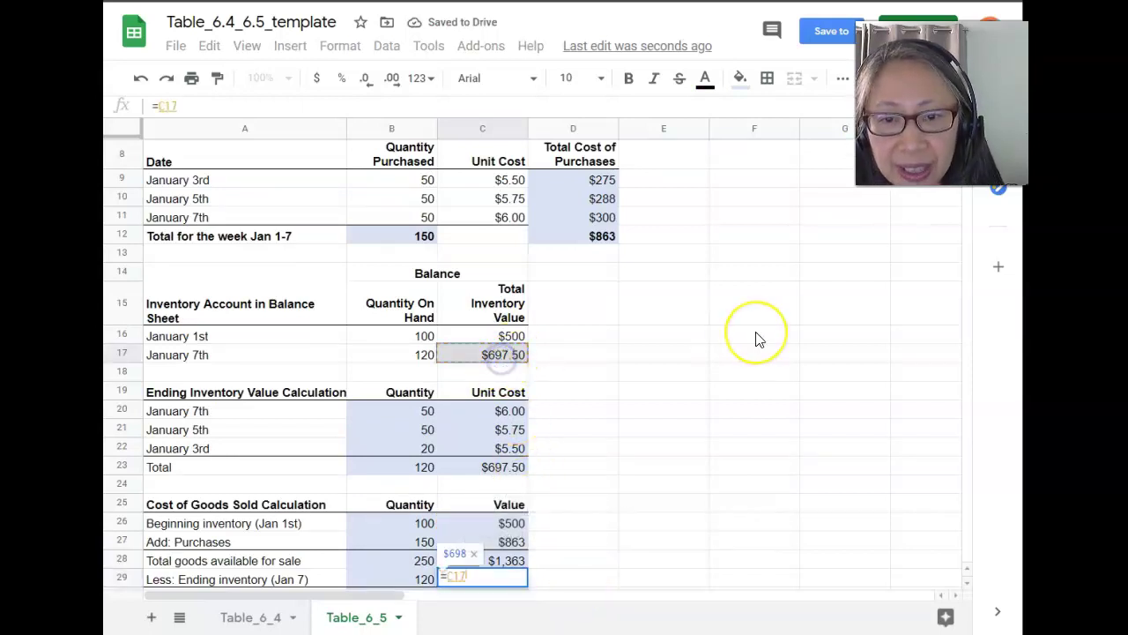
pyautogui.press('Return')
# - Calculate the cost of goods sold value in C30 with =C28-C29
pyautogui.write('=C28')
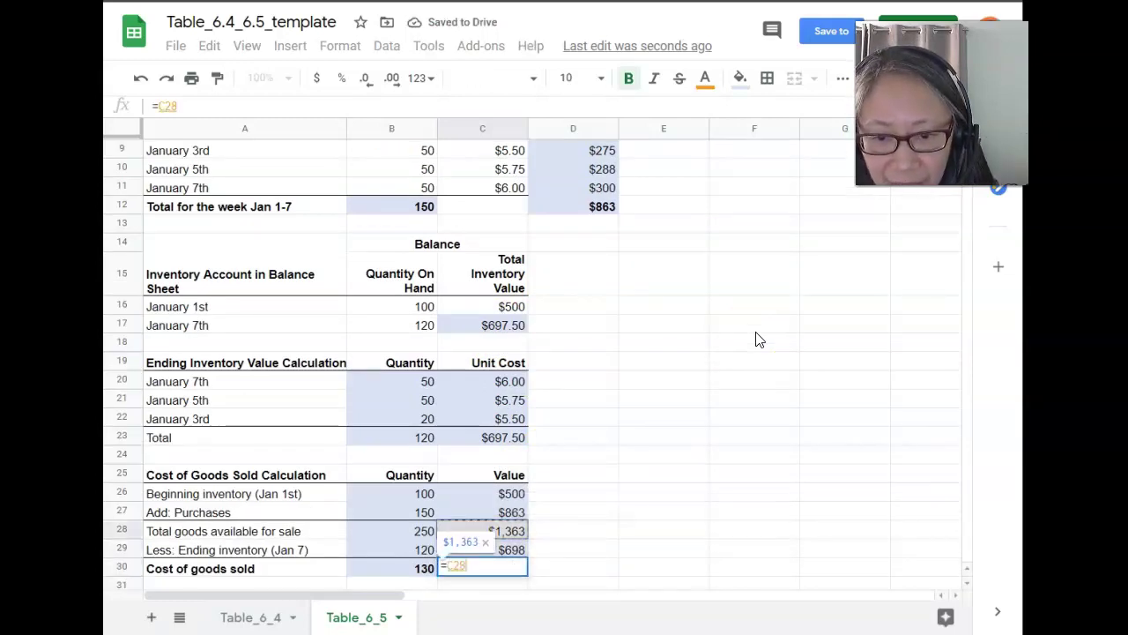
pyautogui.write('-C29')
pyautogui.press('Return')
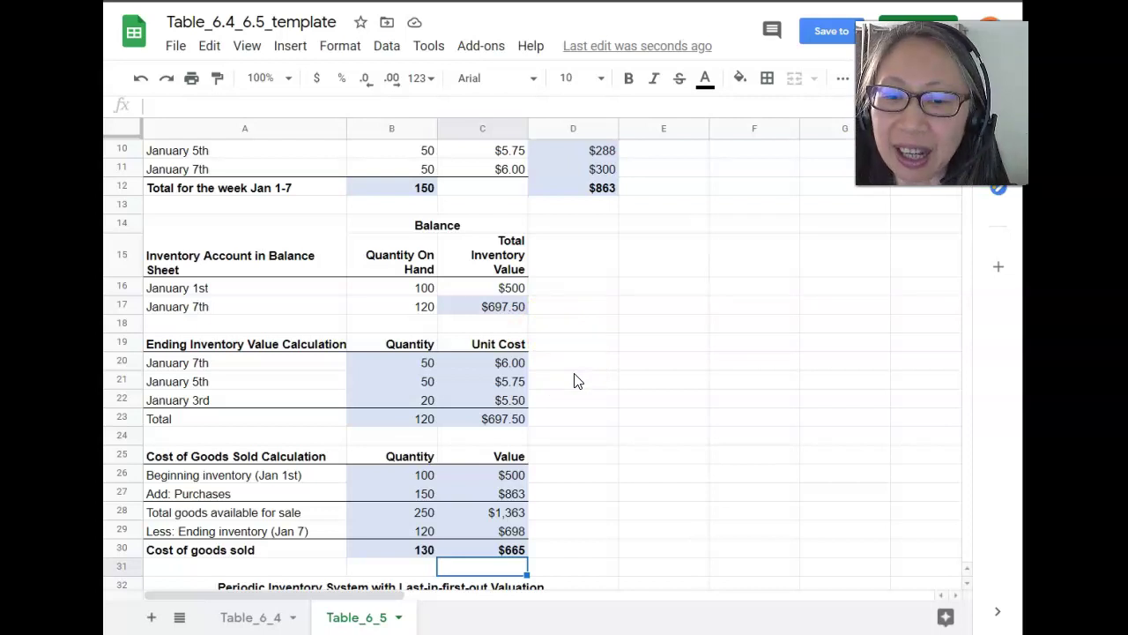
# - Examine the last-in-first-out table's January 1st and January 7th quantities on hand and the January 1st row of its ending inventory calculation
pyautogui.scroll(-3, 573, 381)
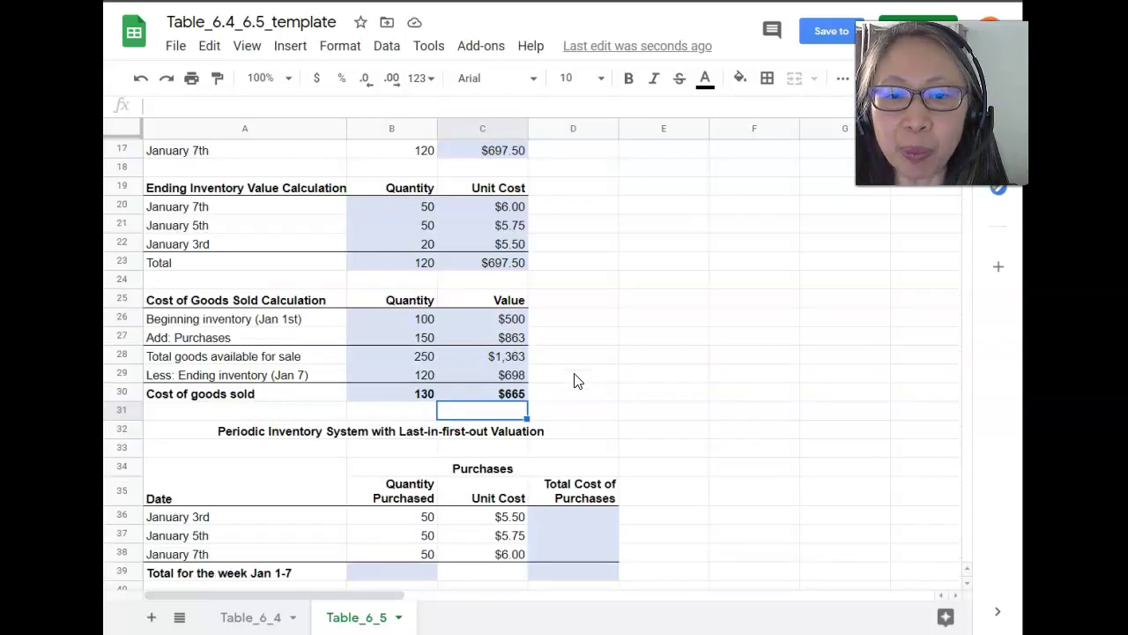
pyautogui.scroll(-3, 578, 381)
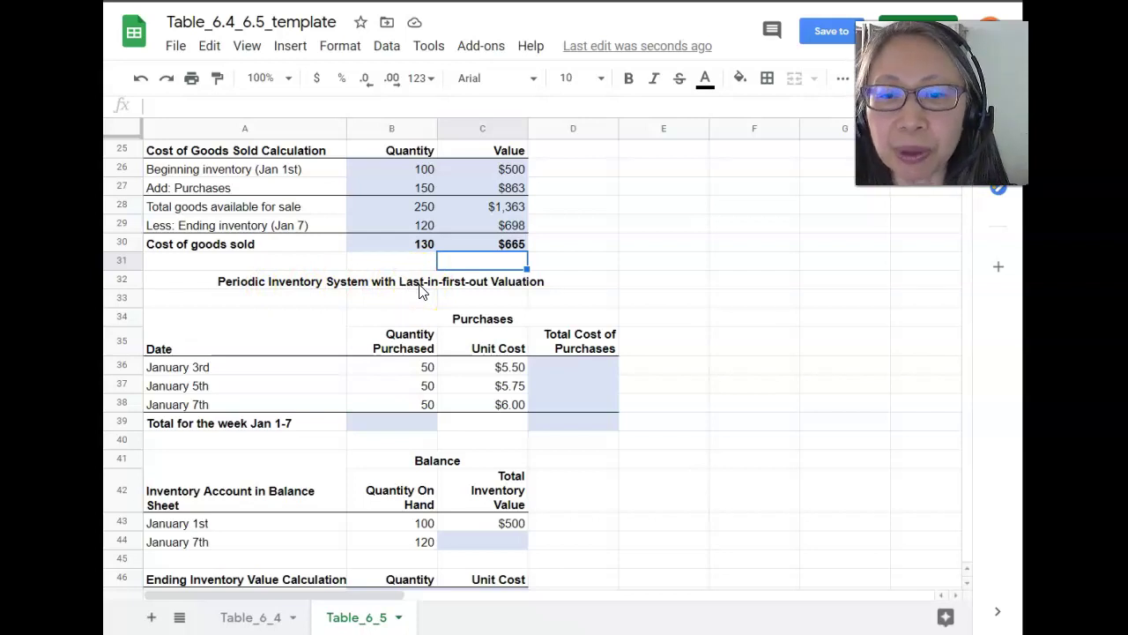
pyautogui.scroll(-3, 422, 291)
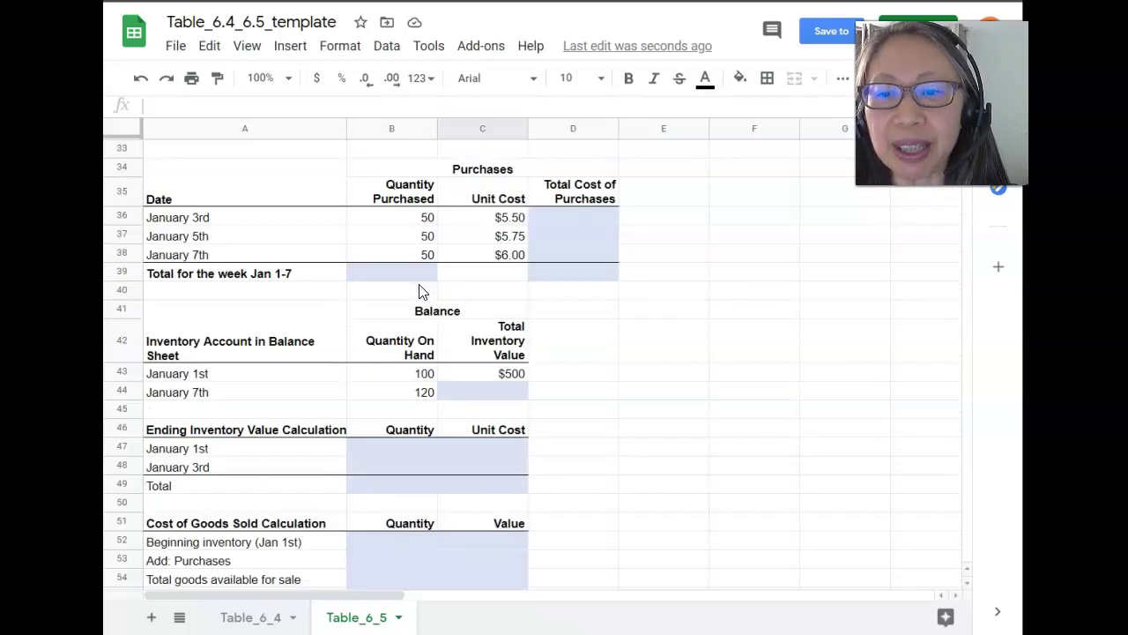
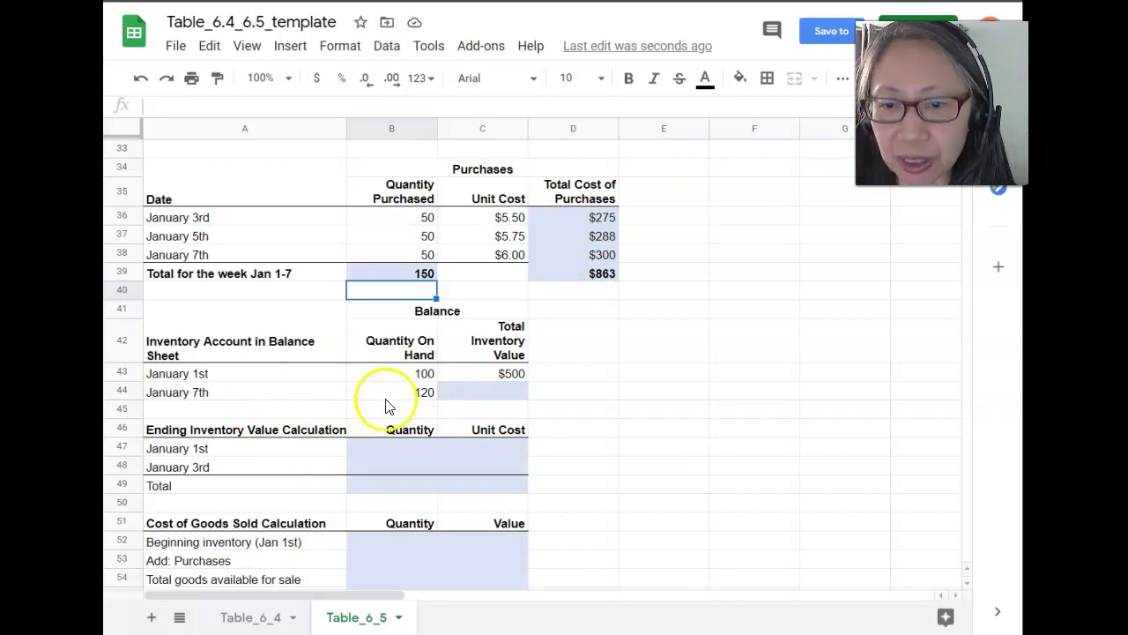
pyautogui.click(404, 375)
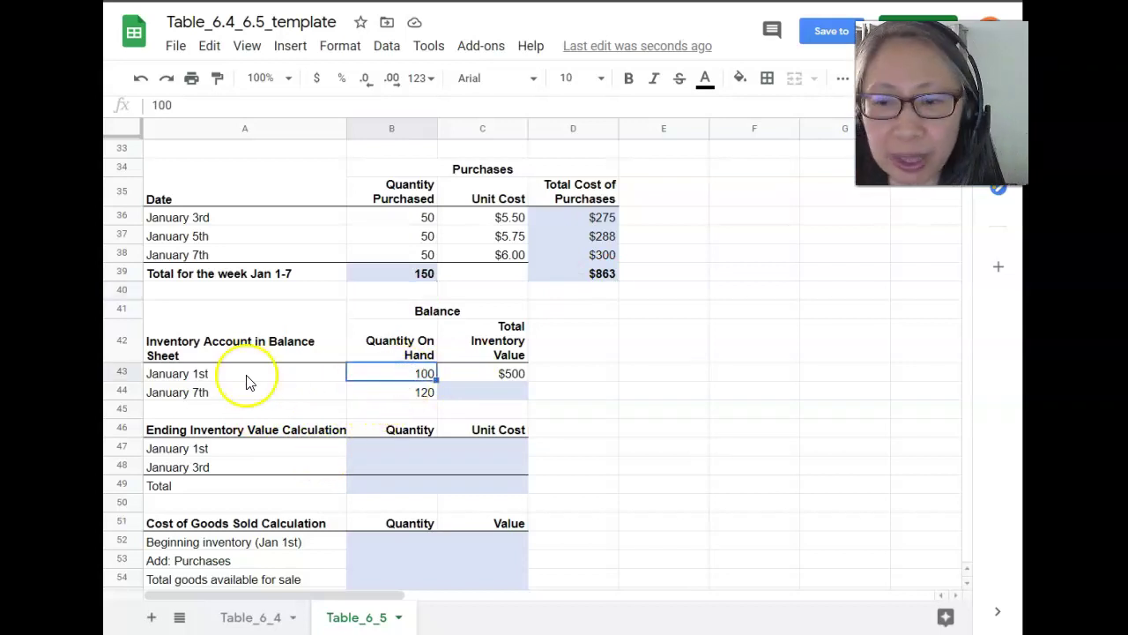
pyautogui.click(385, 394)
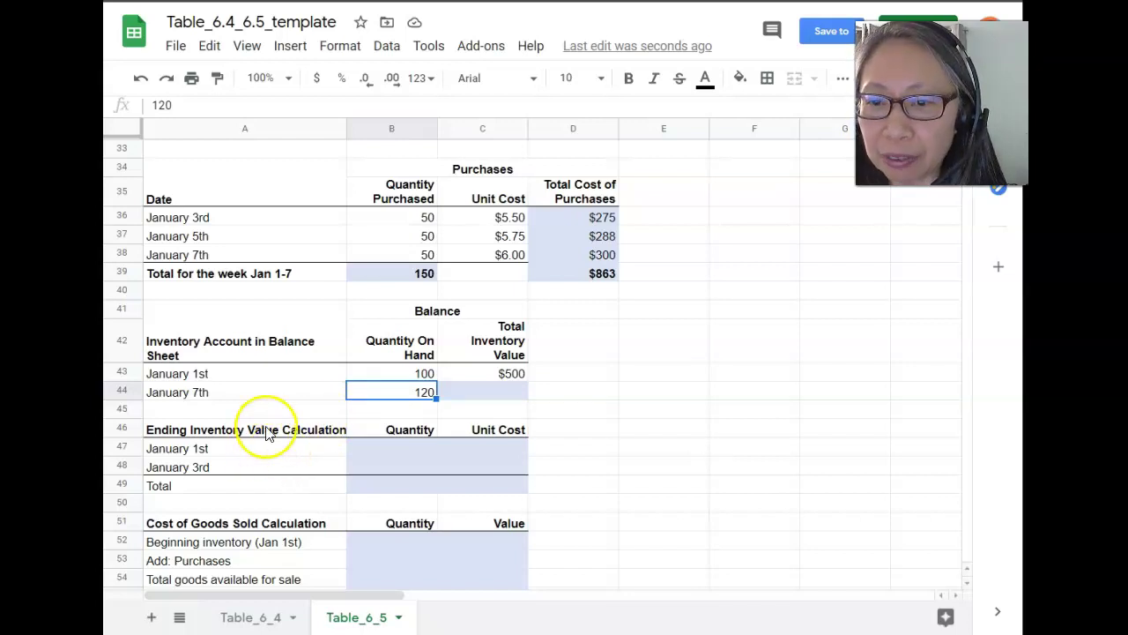
pyautogui.click(234, 452)
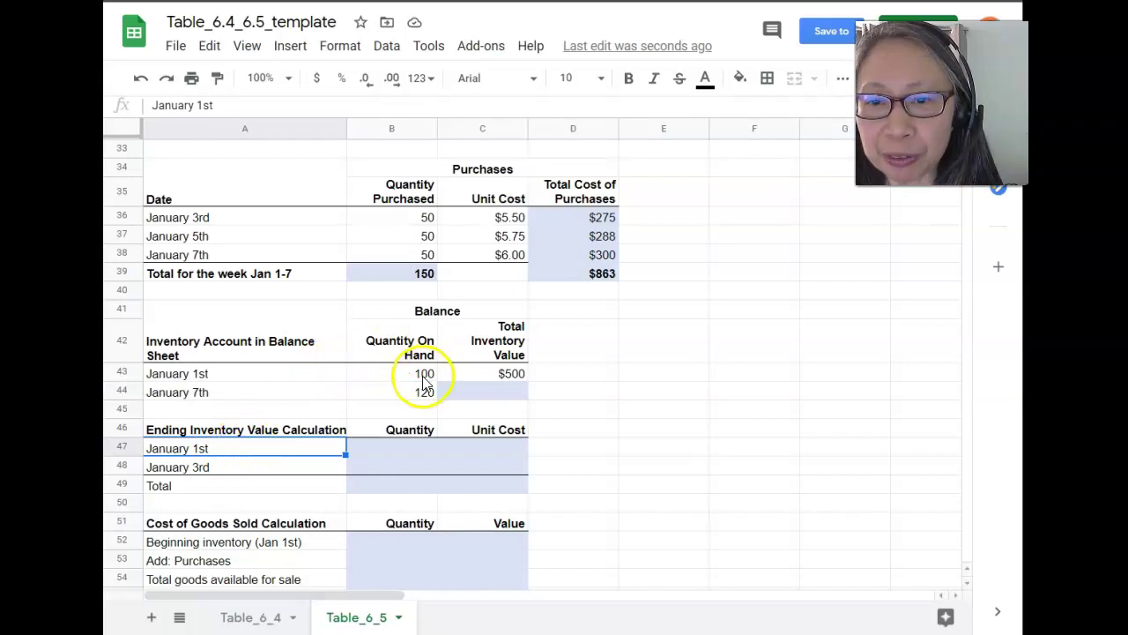
# - Enter the last-in-first-out ending inventory quantities: 100 for January 1st in B47 and 20 for January 3rd in B48
pyautogui.click(395, 450)
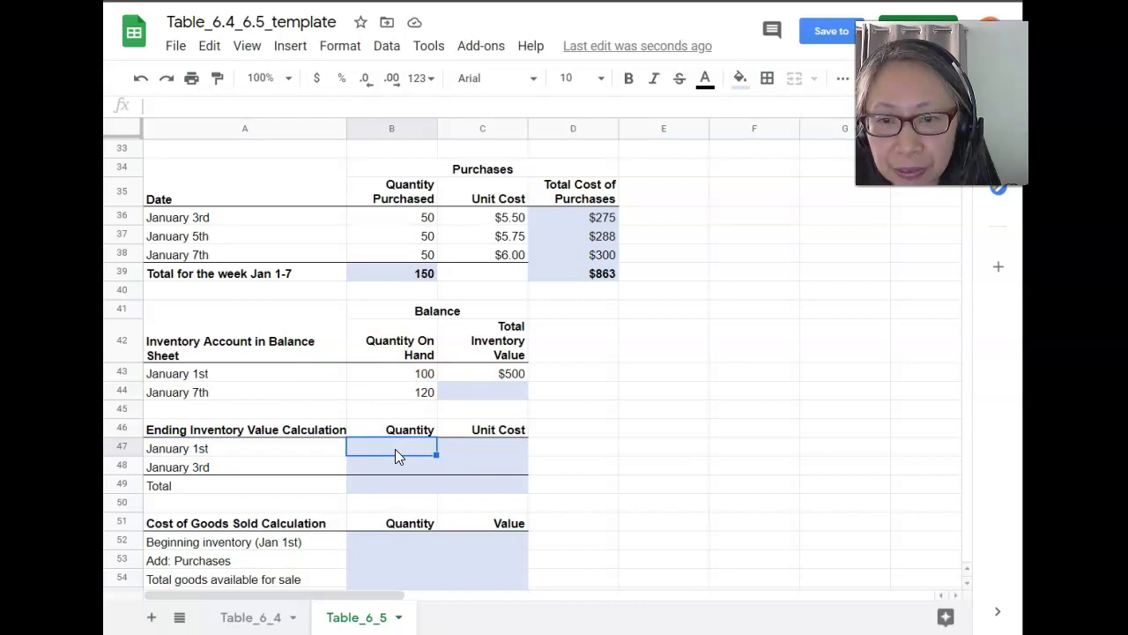
pyautogui.write('100')
pyautogui.press('Return')
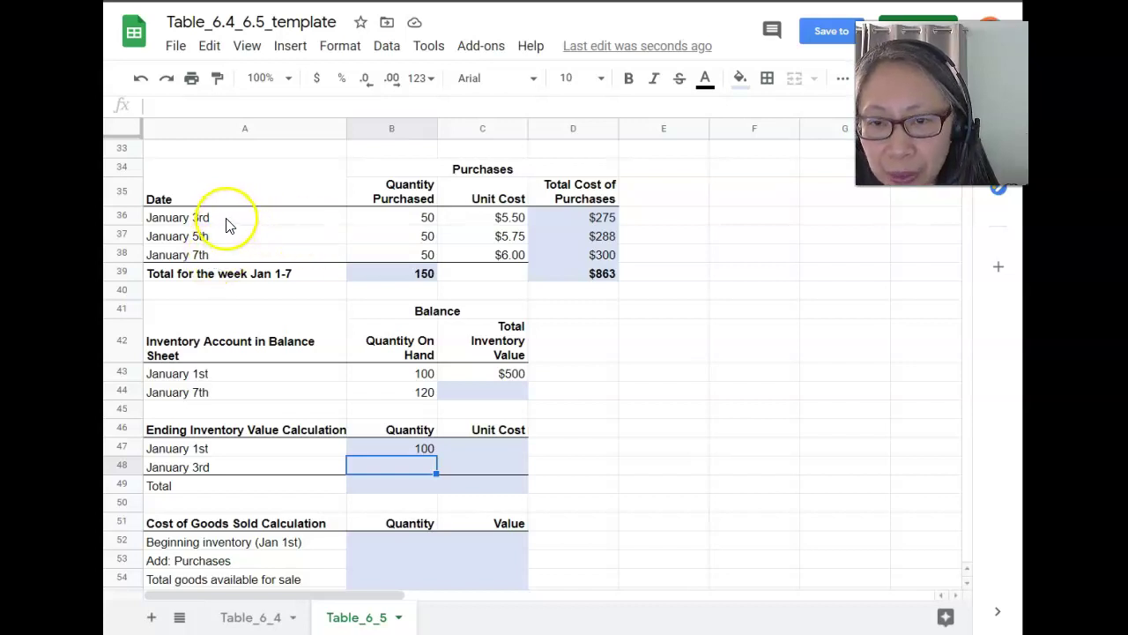
pyautogui.write('20')
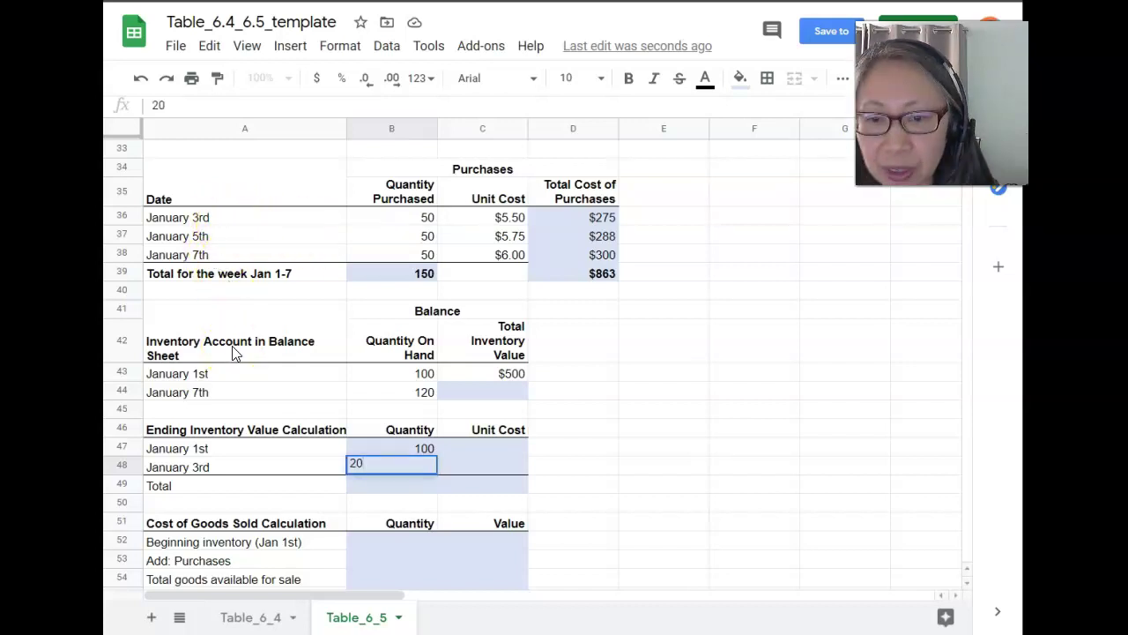
pyautogui.press('Up')
# - Enter the ending inventory unit costs: $5 for January 1st in C47 and $5.50 for January 3rd in C48
pyautogui.press('Right')
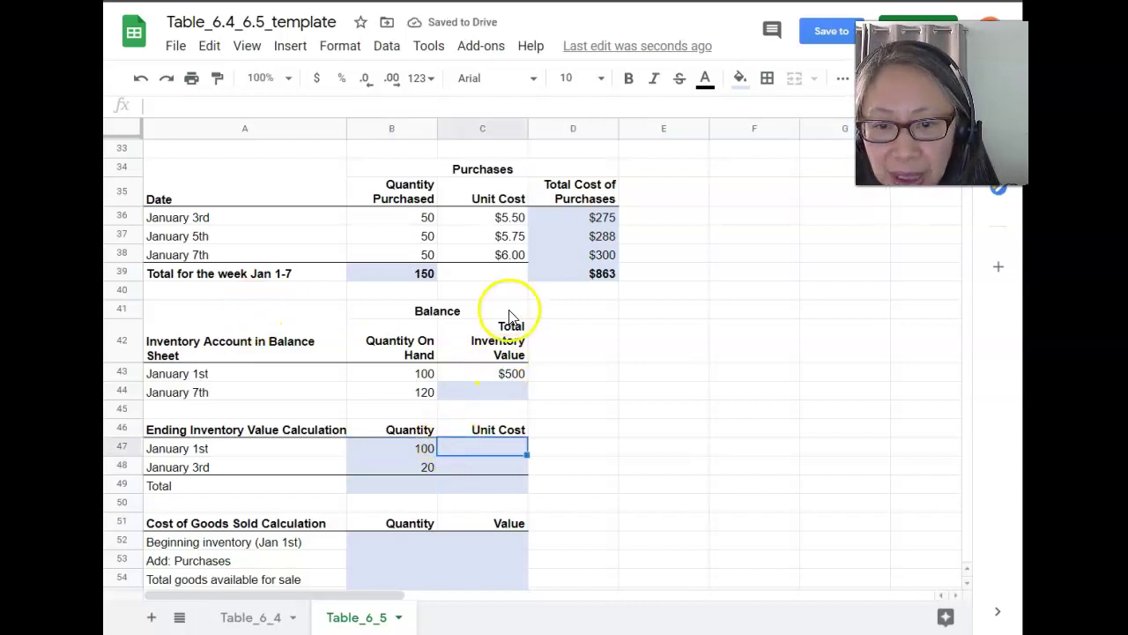
pyautogui.write('$5')
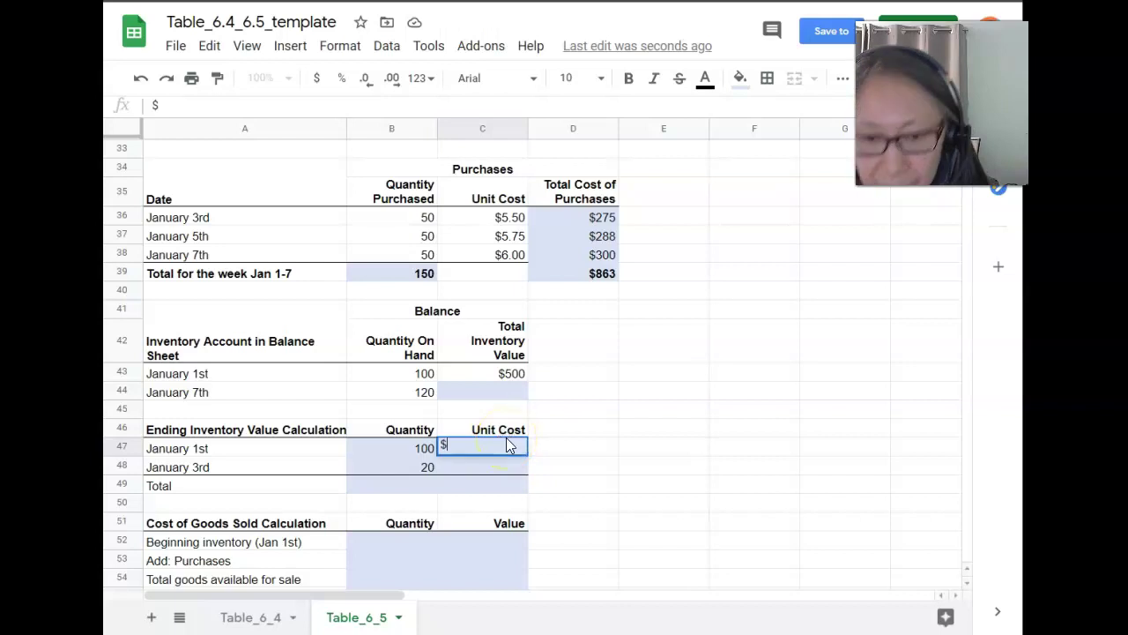
pyautogui.press('Return')
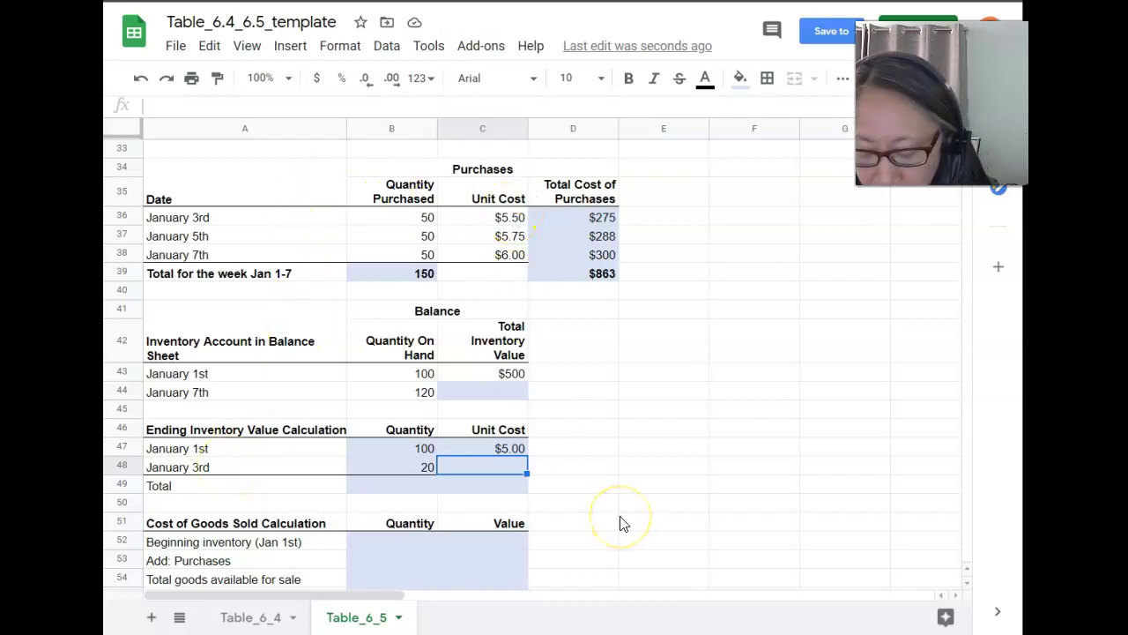
pyautogui.write('$5.50')
pyautogui.press('Return')
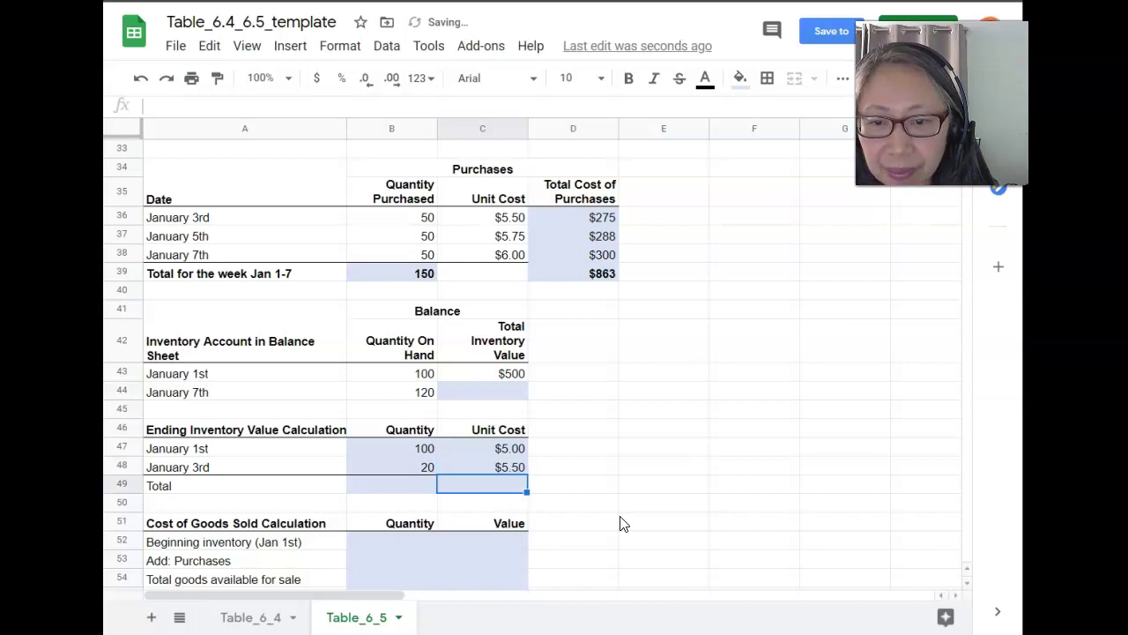
# - Calculate the total ending inventory quantity in B49 with =B47+B48
pyautogui.press('Left')
pyautogui.write('=')
pyautogui.press('Up')
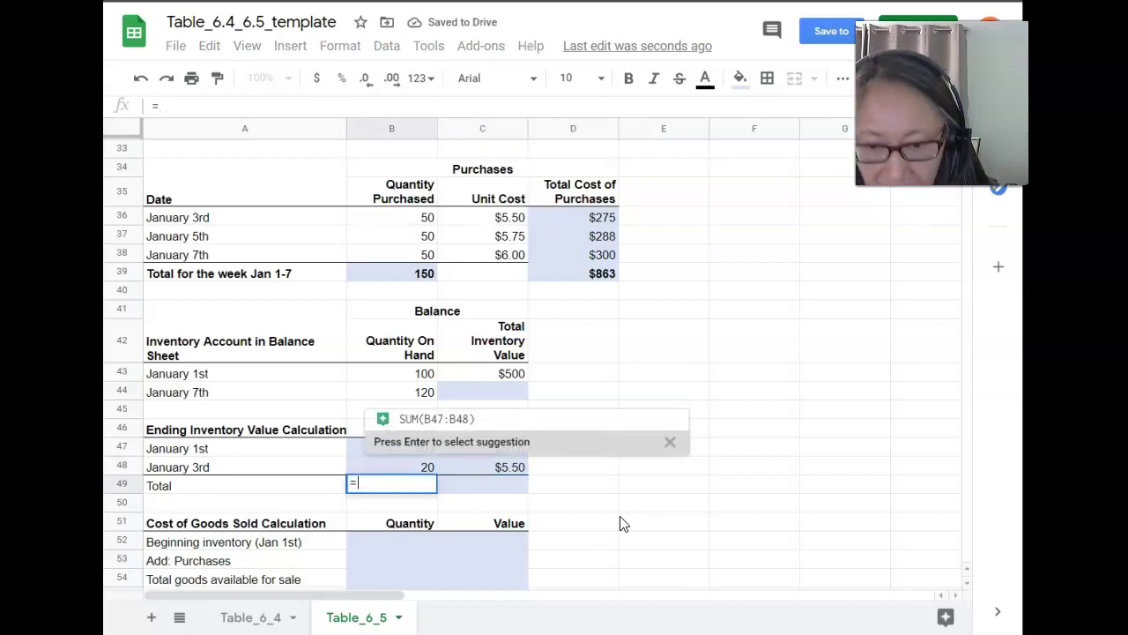
pyautogui.press('Up')
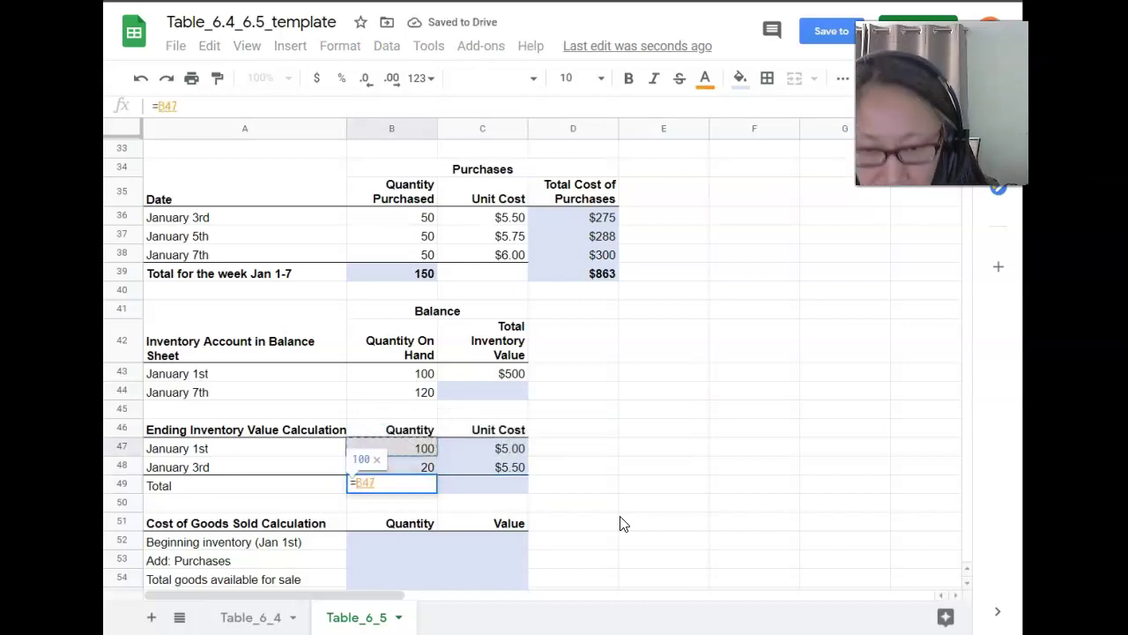
pyautogui.write('+')
pyautogui.press('Up')
pyautogui.press('Return')
pyautogui.press('Up')
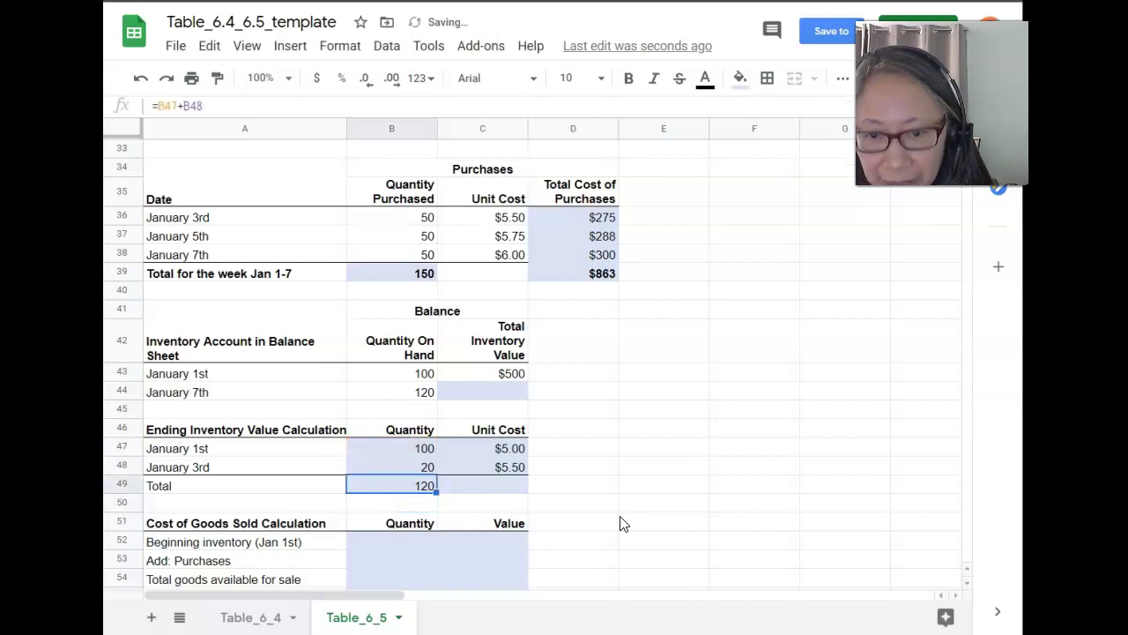
# - Calculate the total ending inventory value in C49 with =sumproduct(B47:B48,C47:C48)
pyautogui.press('Right')
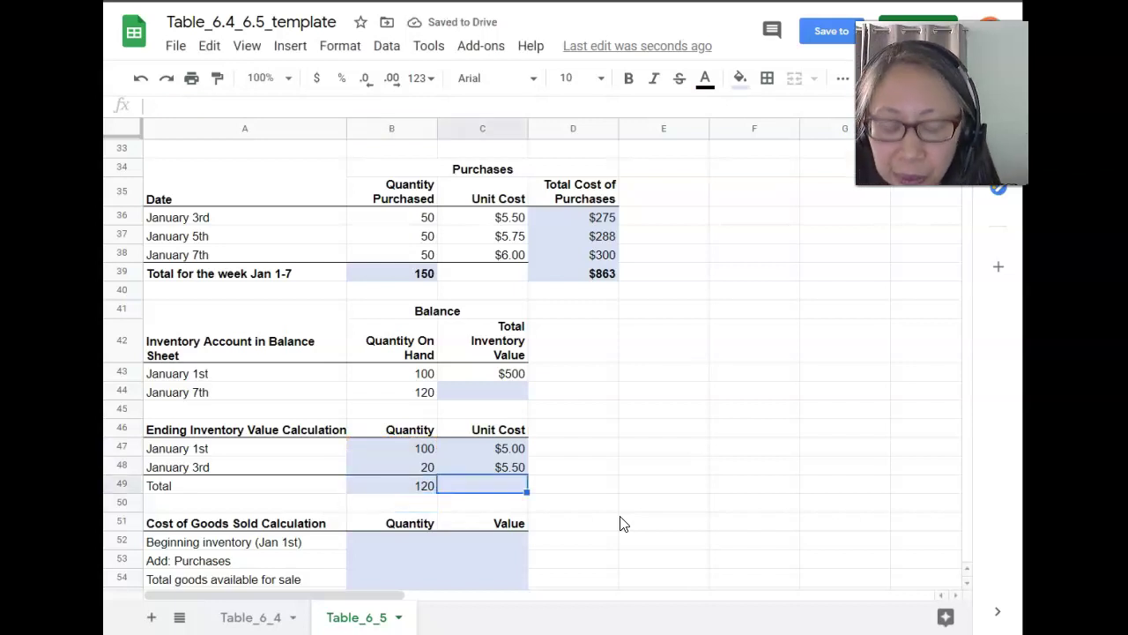
pyautogui.write('=sum')
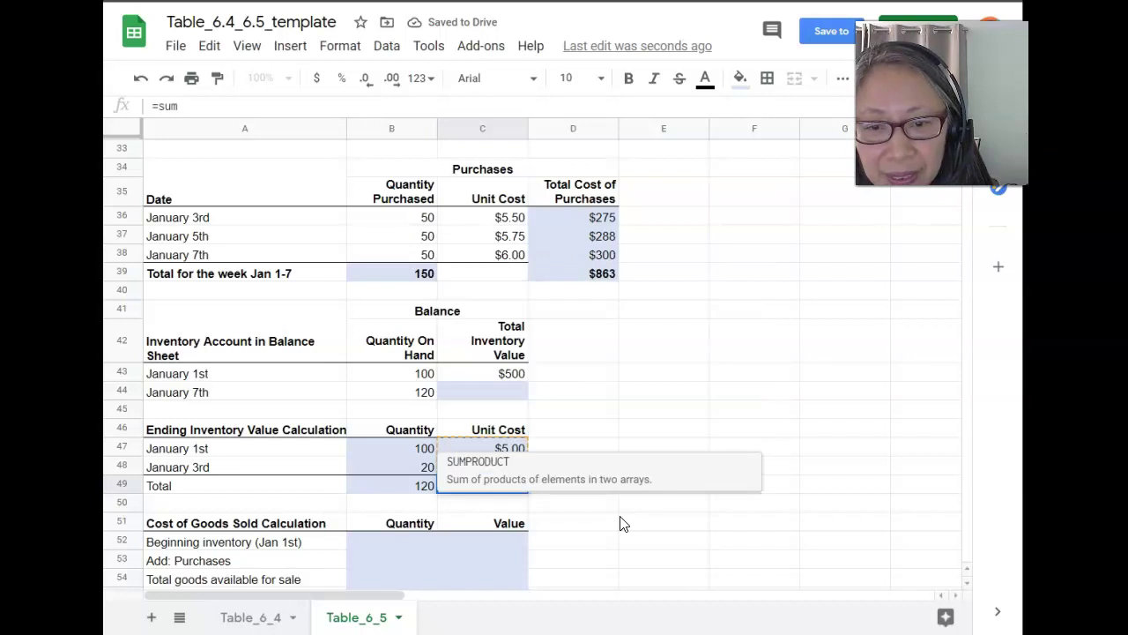
pyautogui.write('product(')
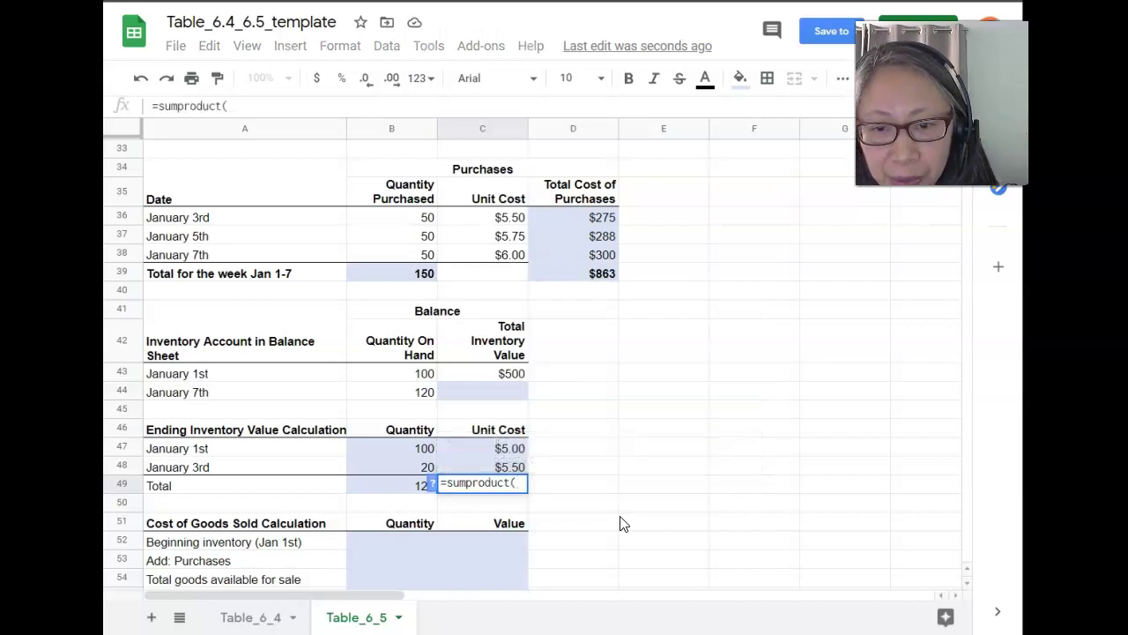
pyautogui.moveTo(403, 449); pyautogui.dragTo(471, 468)
pyautogui.write(',')
pyautogui.write(')')
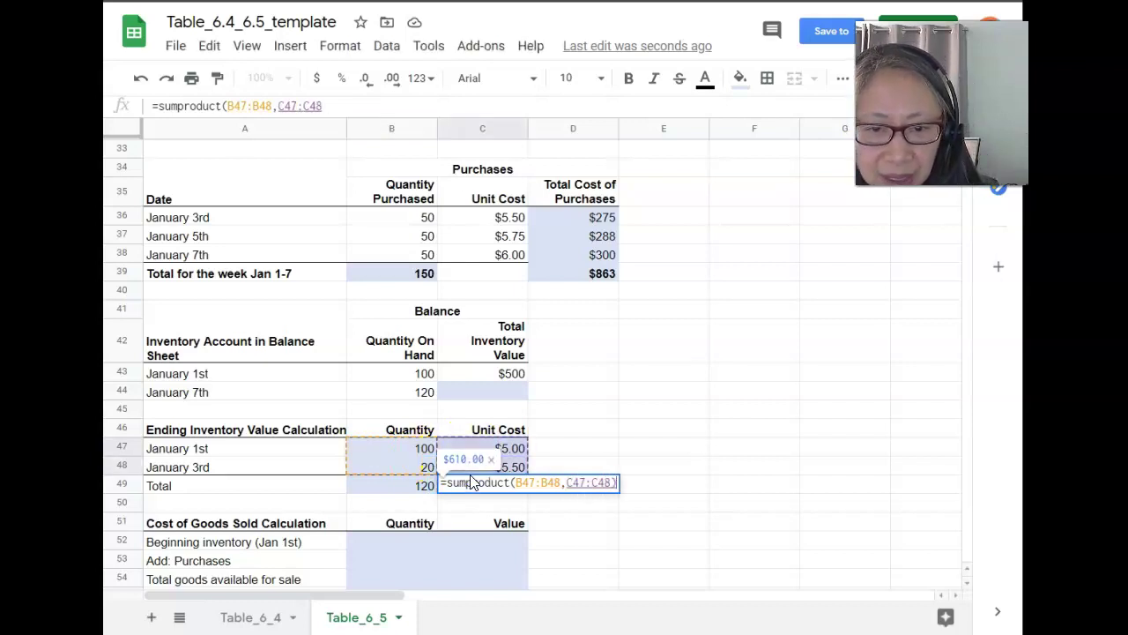
pyautogui.press('Return')
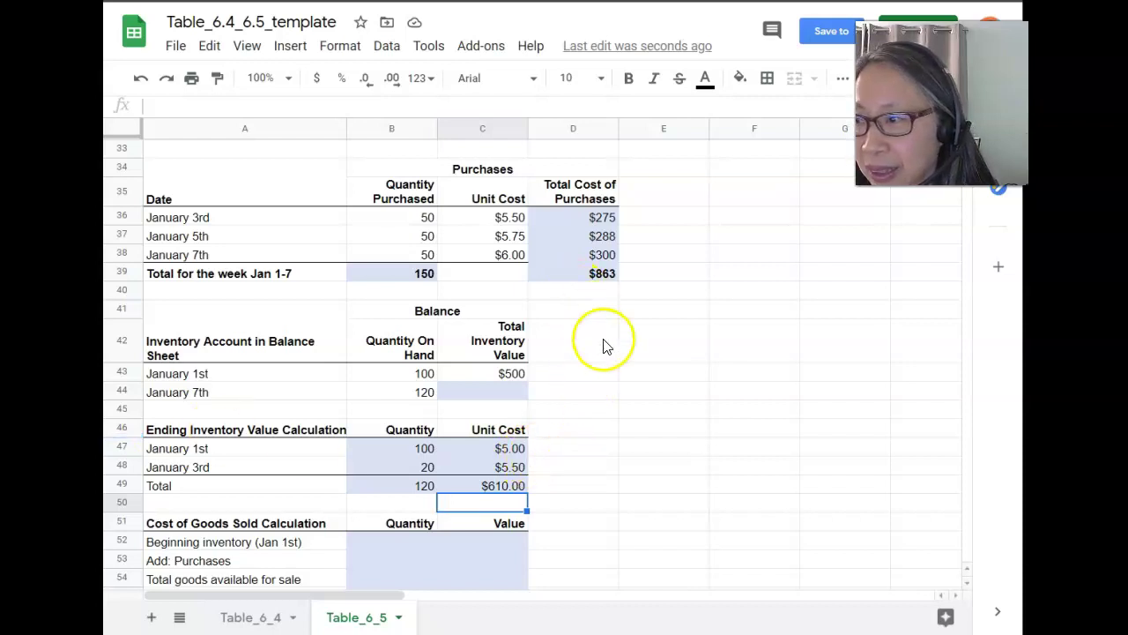
# - Link the January 7th total inventory value in C44 to the ending inventory total with =C49
pyautogui.click(516, 393)
pyautogui.write('=')
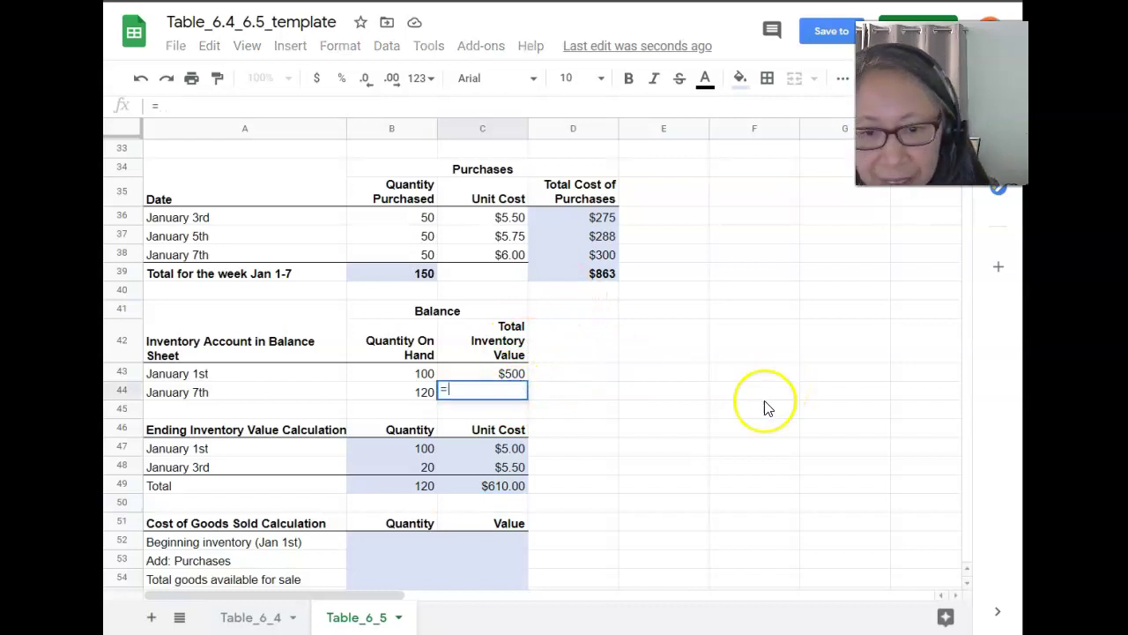
pyautogui.click(516, 485)
pyautogui.press('Return')
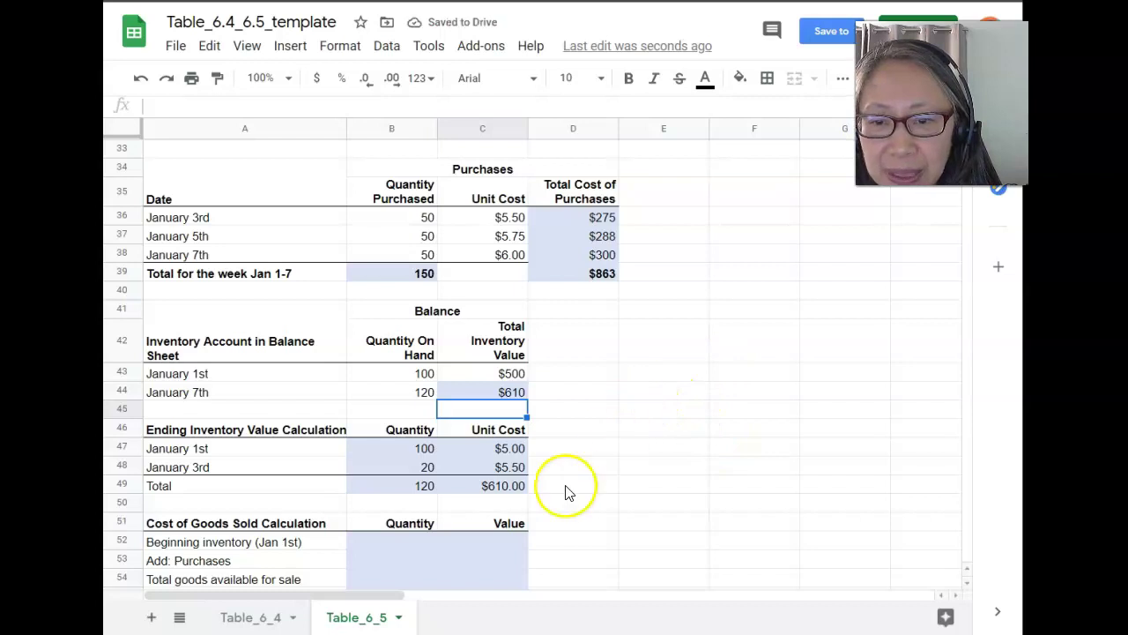
# - Link the beginning inventory value in C52 with =C43 and the purchases value in C53 with =D39
pyautogui.scroll(-1, 564, 489)
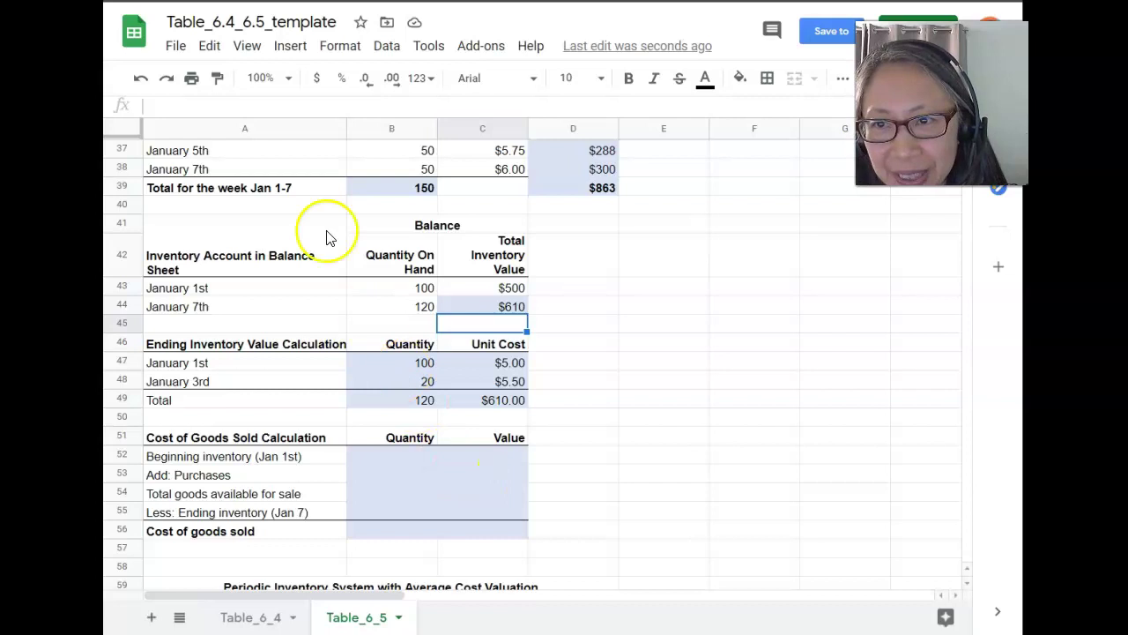
pyautogui.click(483, 456)
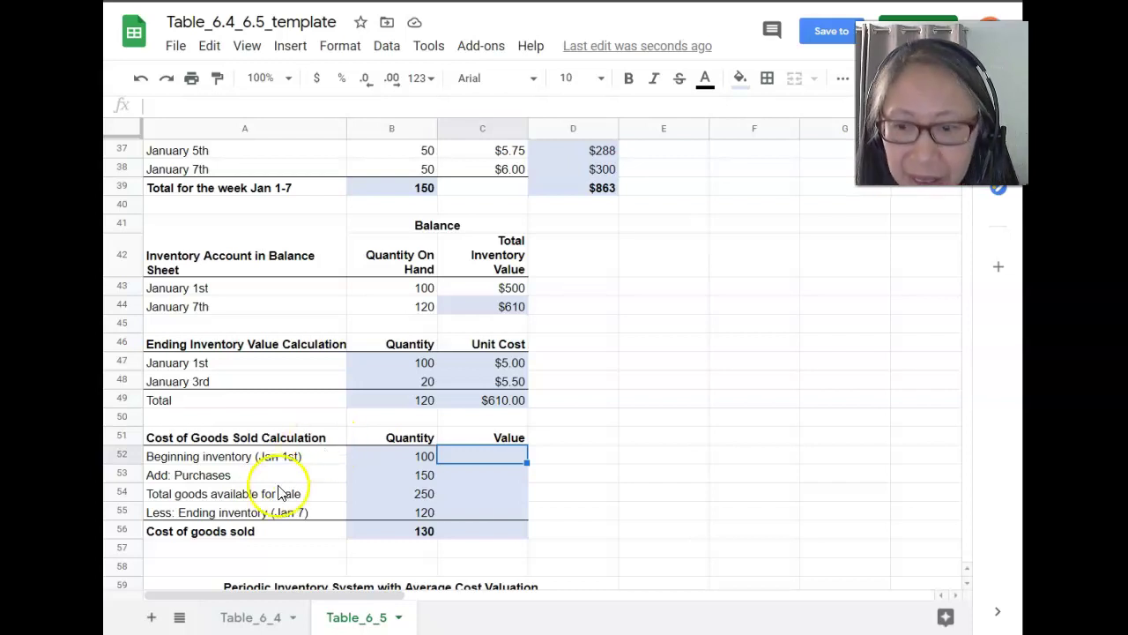
pyautogui.click(493, 456)
pyautogui.write('=')
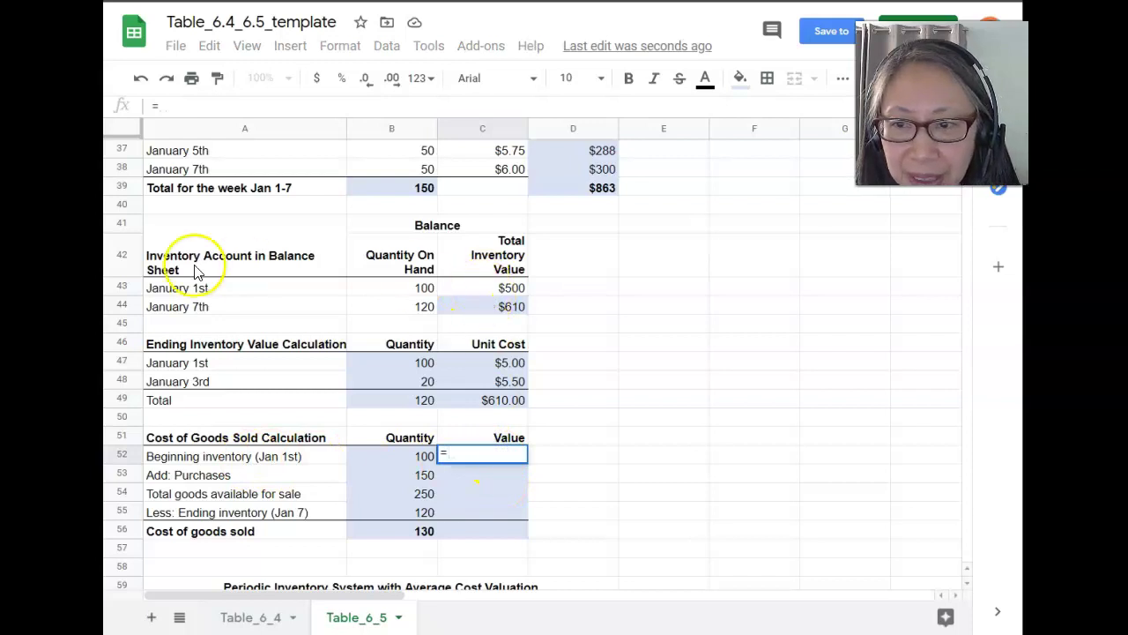
pyautogui.click(511, 297)
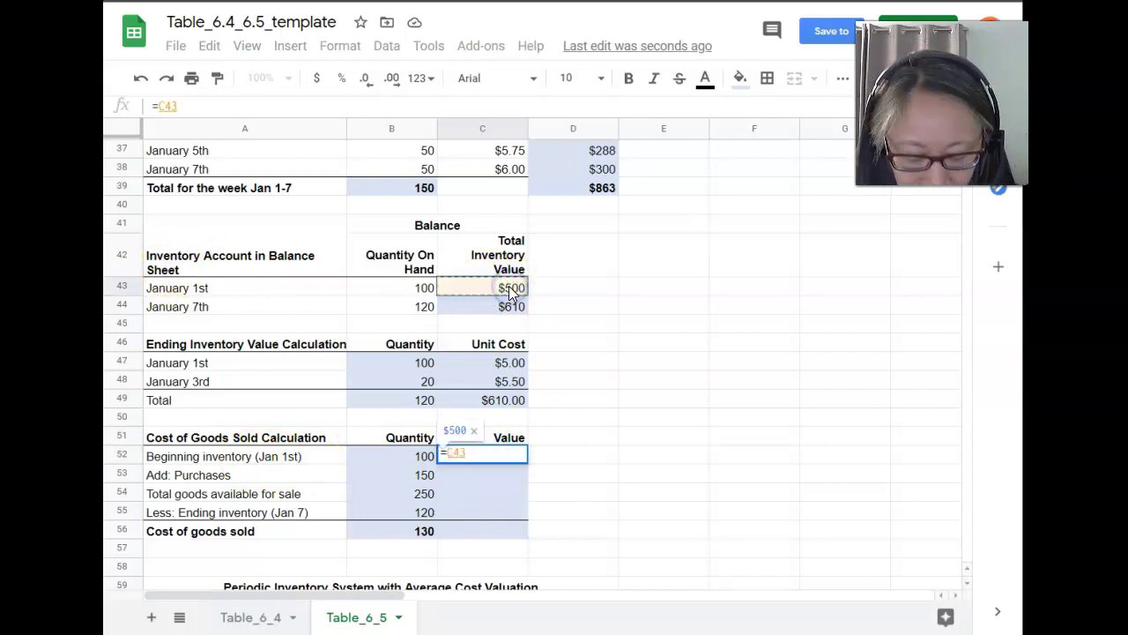
pyautogui.press('Return')
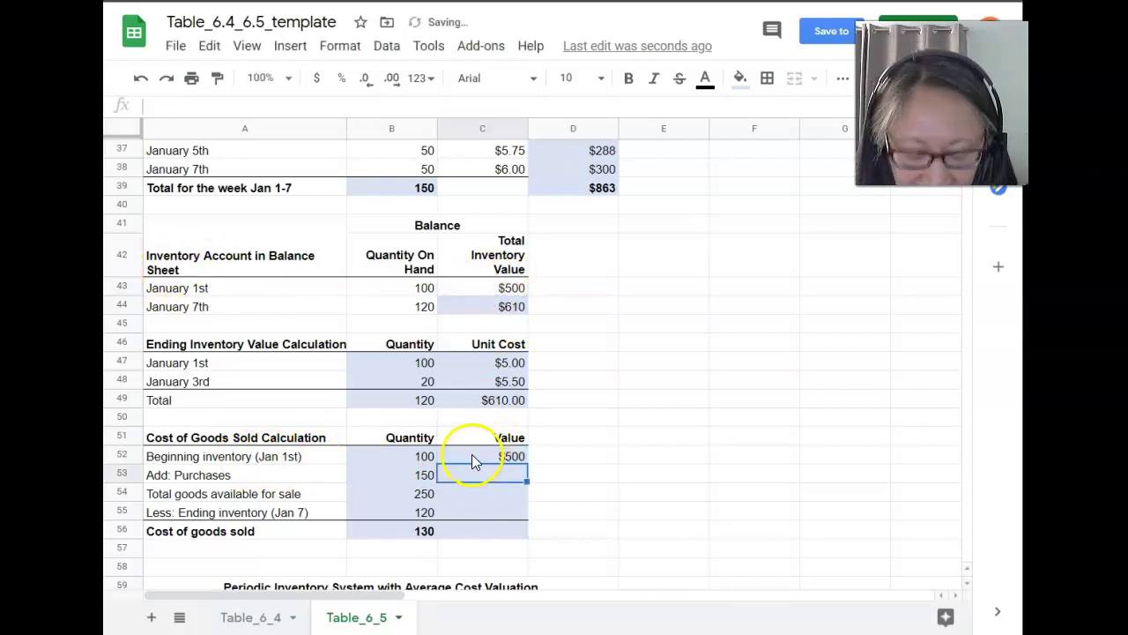
pyautogui.write('=')
pyautogui.click(597, 188)
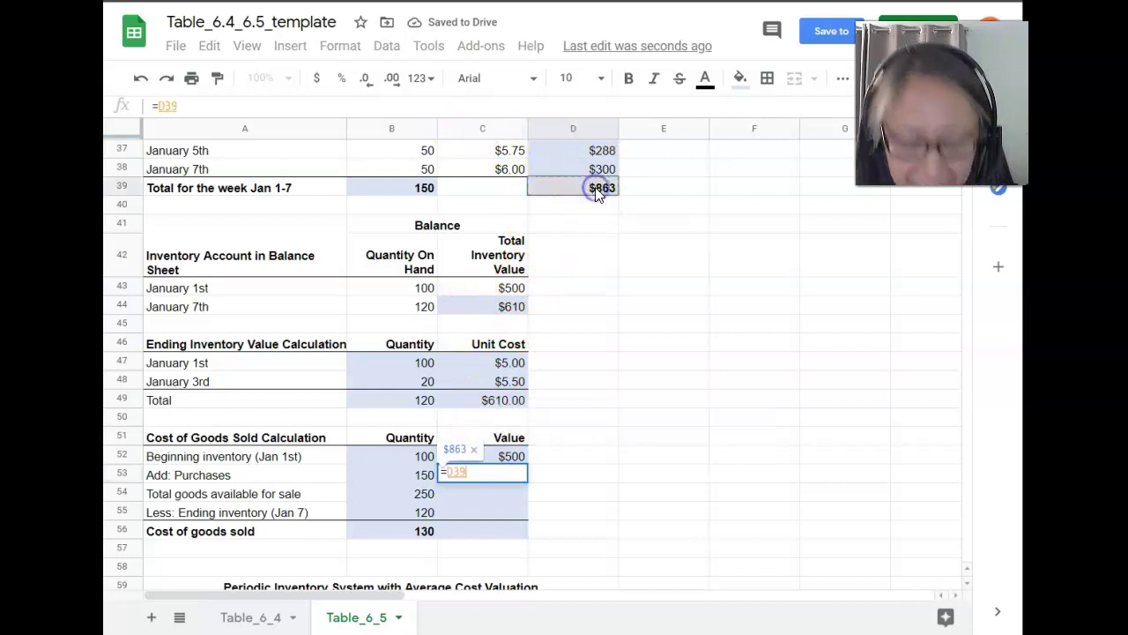
pyautogui.press('Return')
# - Calculate the value of goods available for sale in C54 with =C52+C53 and link the ending inventory value in C55 with =C44
pyautogui.write('=')
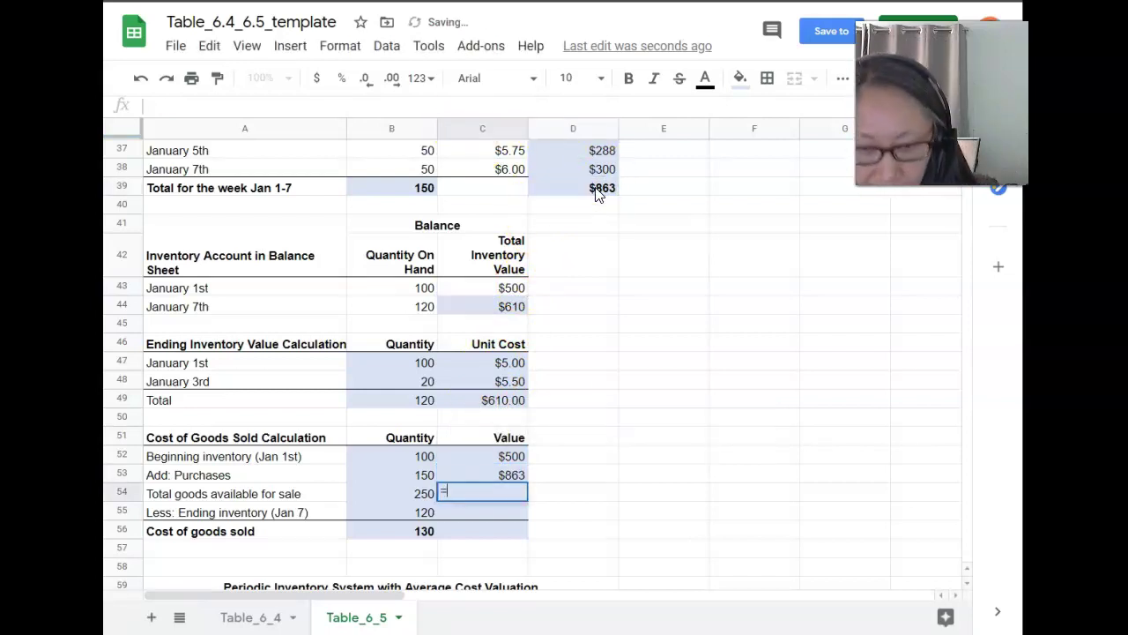
pyautogui.press('Up')
pyautogui.press('Up')
pyautogui.write('+')
pyautogui.press('Up')
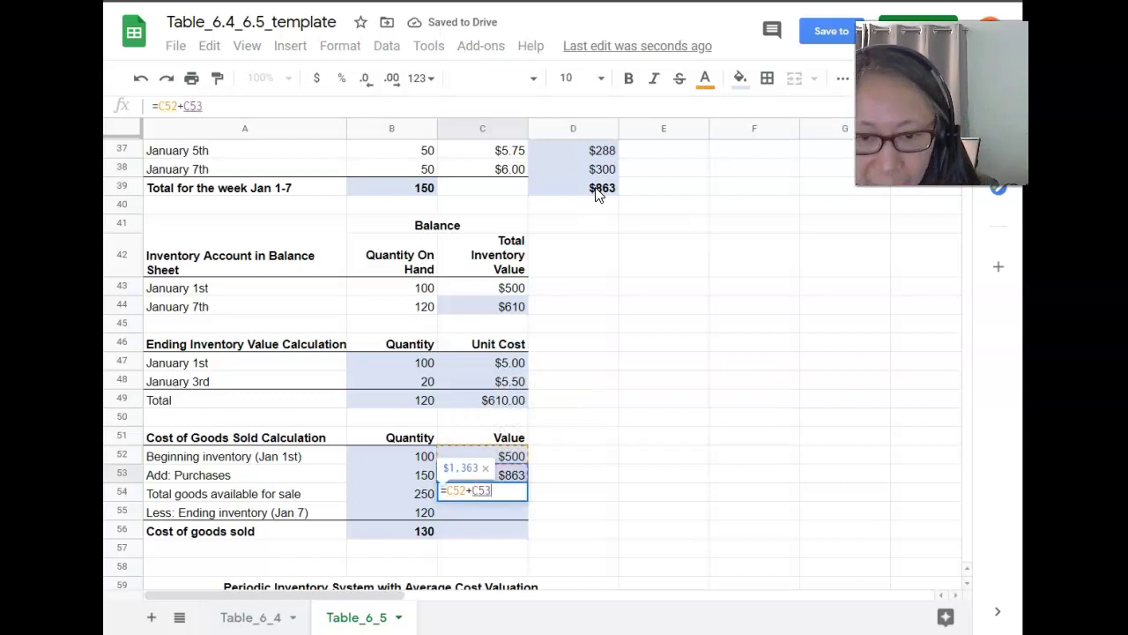
pyautogui.press('Return')
pyautogui.write('=')
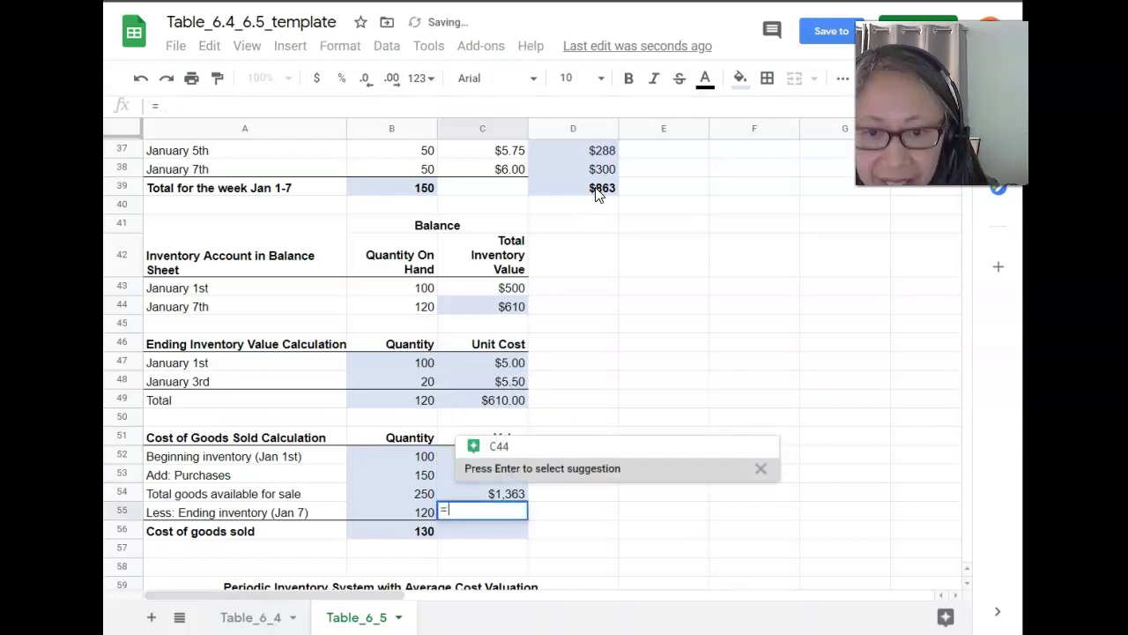
pyautogui.click(505, 308)
pyautogui.press('Return')
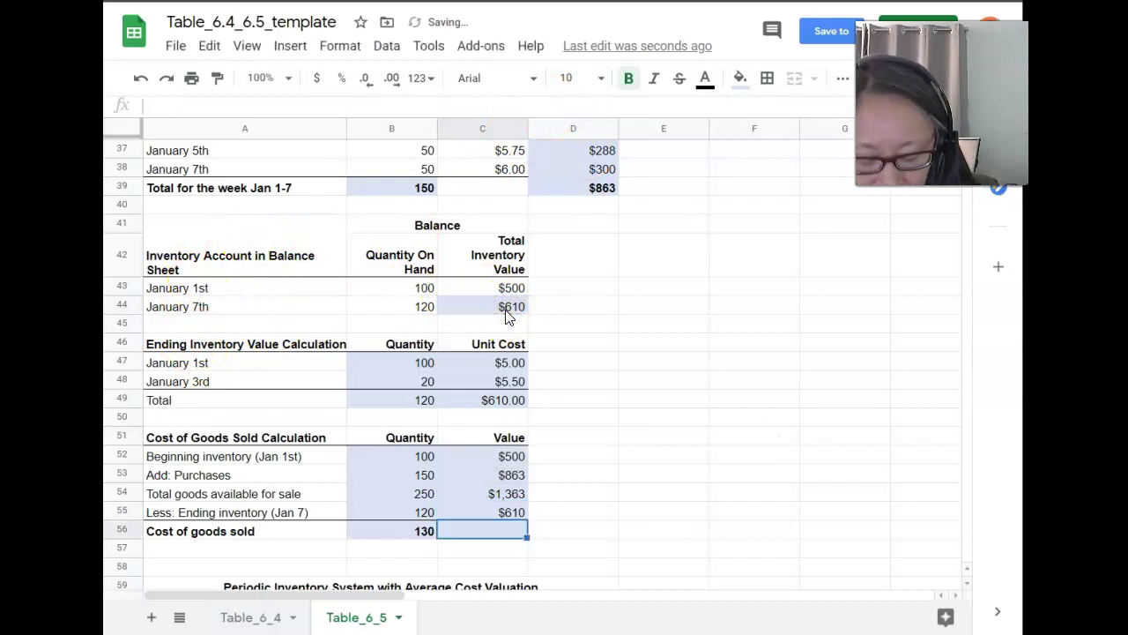
# - Calculate the last-in-first-out cost of goods sold value in C56 with =C54-C55
pyautogui.write('=')
pyautogui.press('Up')
pyautogui.press('Up')
pyautogui.write('-')
pyautogui.press('Up')
pyautogui.press('Return')
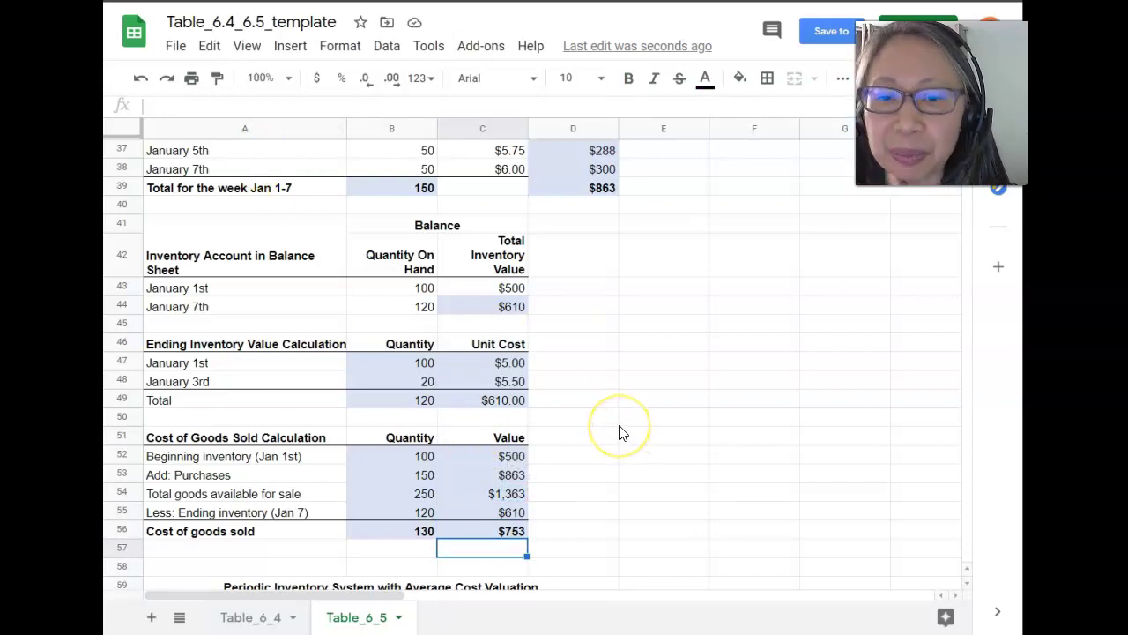
# - Link the average cost table's beginning inventory quantity in B75 to the January 1st quantity on hand with =B70
pyautogui.scroll(5, 617, 432)
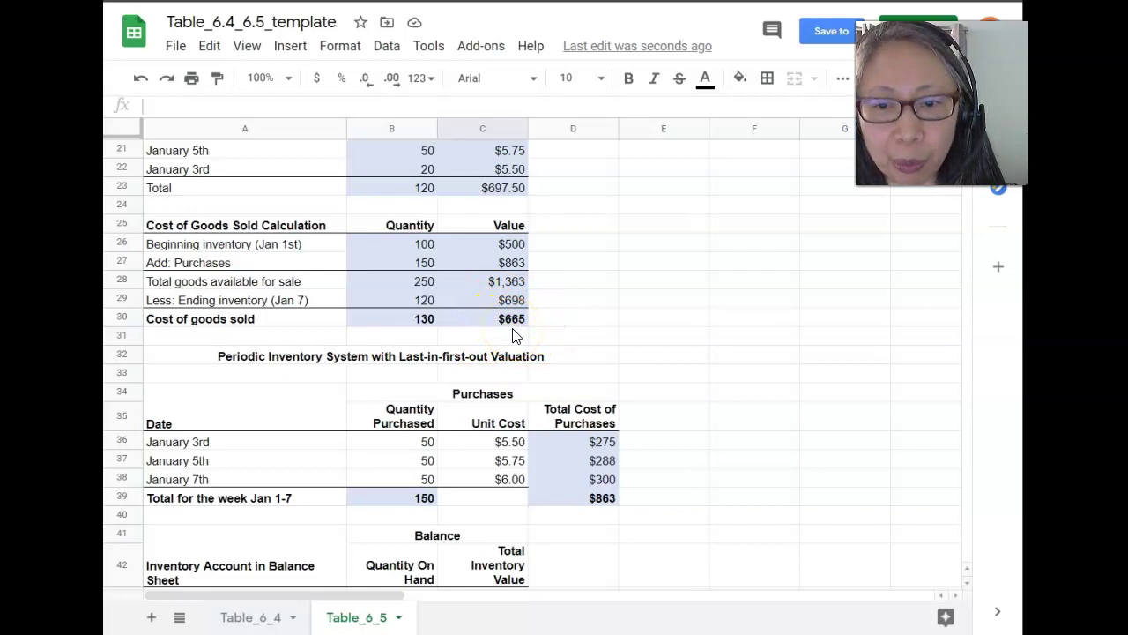
pyautogui.scroll(-5, 594, 332)
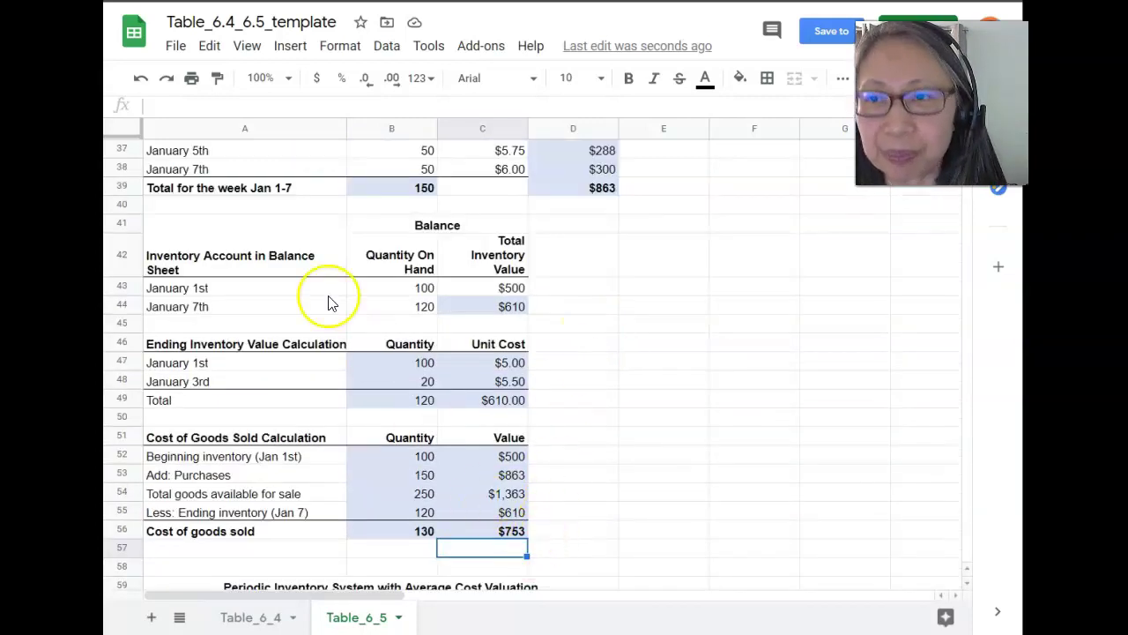
pyautogui.scroll(-1, 525, 357)
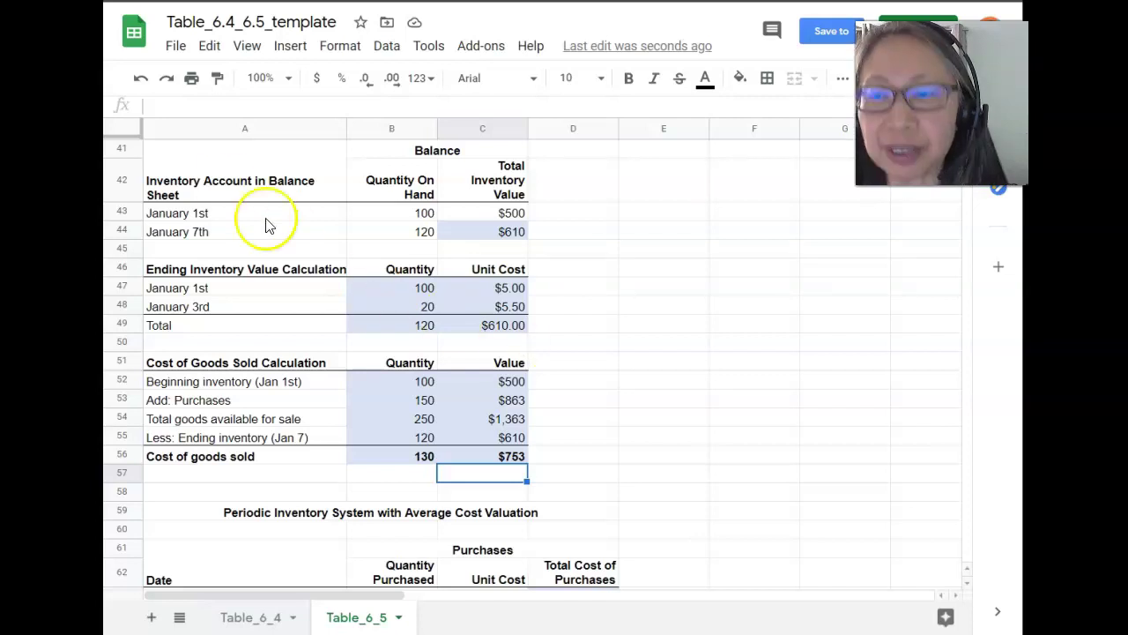
pyautogui.scroll(-6, 324, 302)
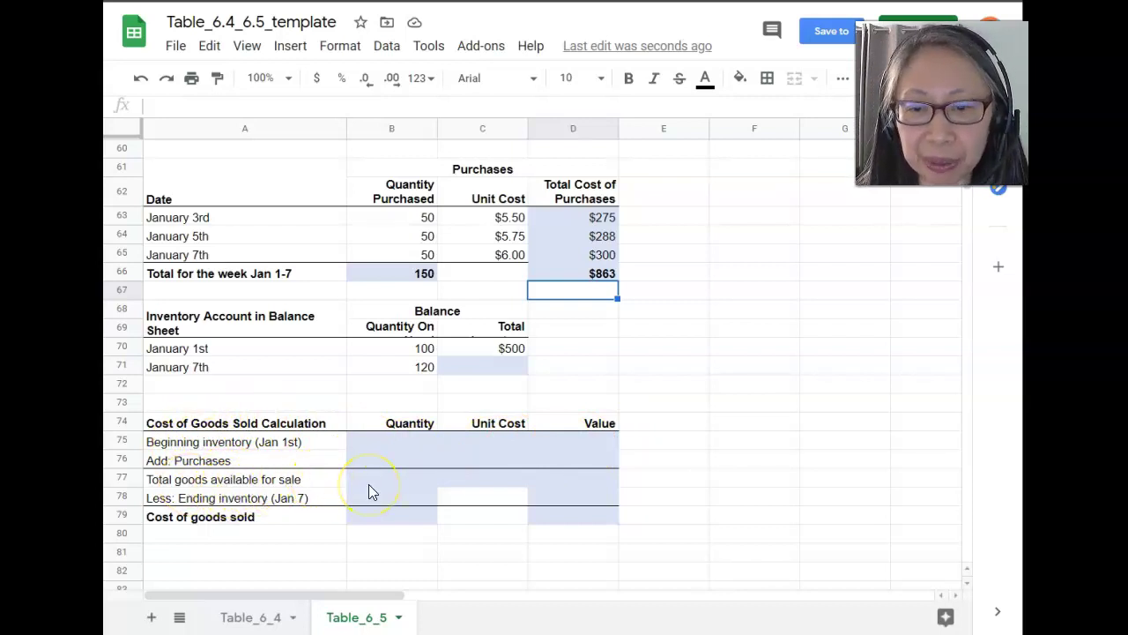
pyautogui.click(405, 439)
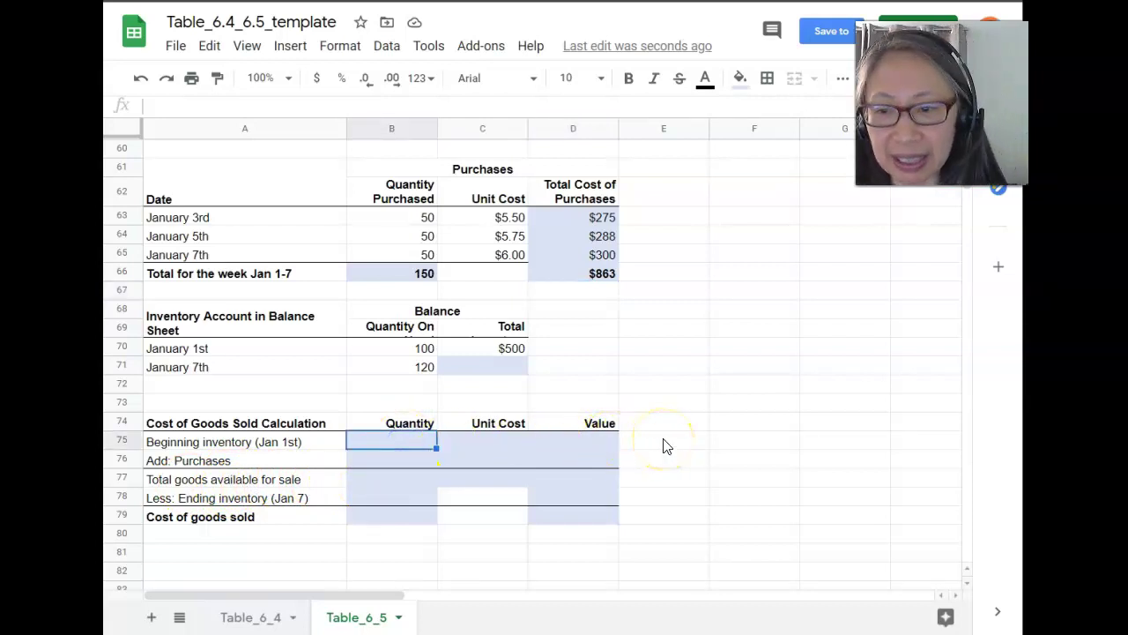
pyautogui.write('=')
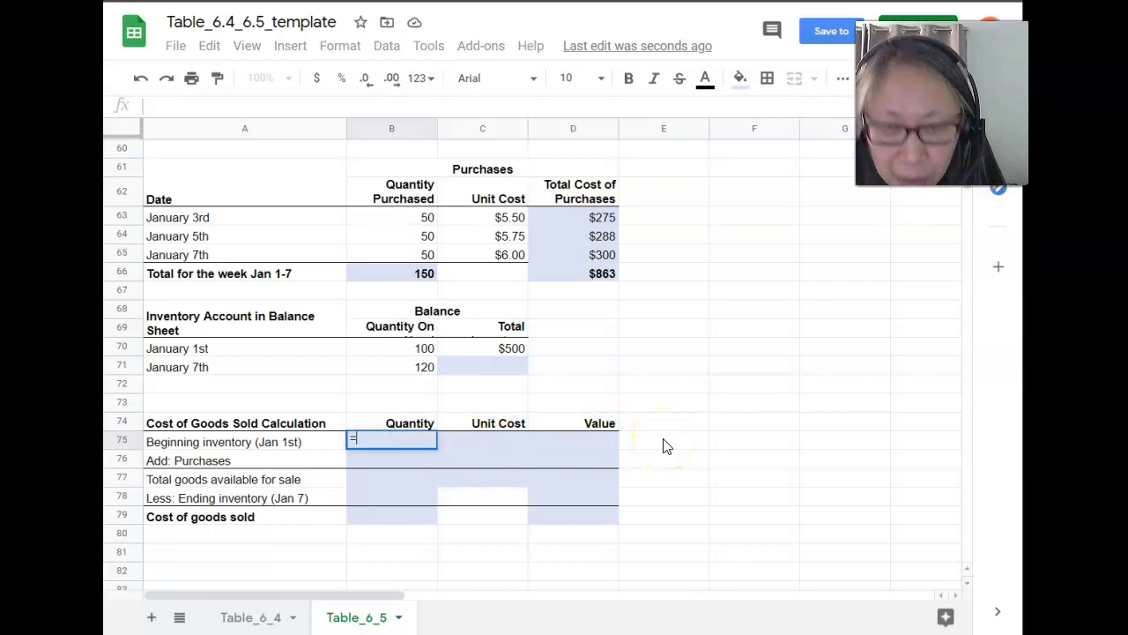
pyautogui.click(399, 350)
pyautogui.press('Return')
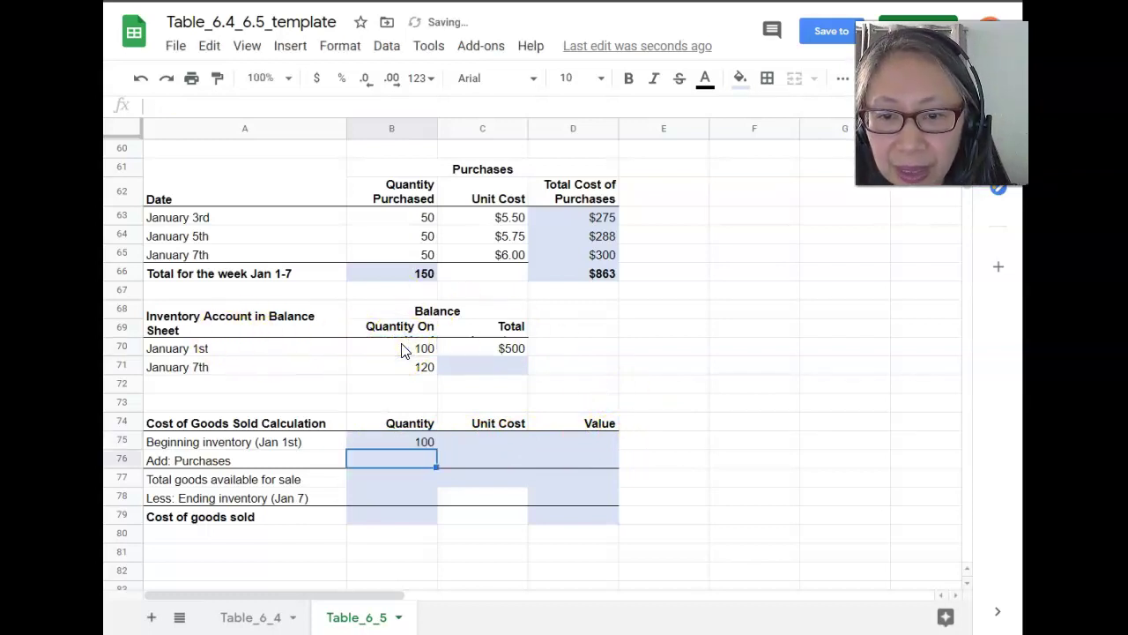
# - Link the beginning inventory value in D75 to the January 1st total with =C70
pyautogui.press('Up')
pyautogui.press('Right')
pyautogui.press('Right')
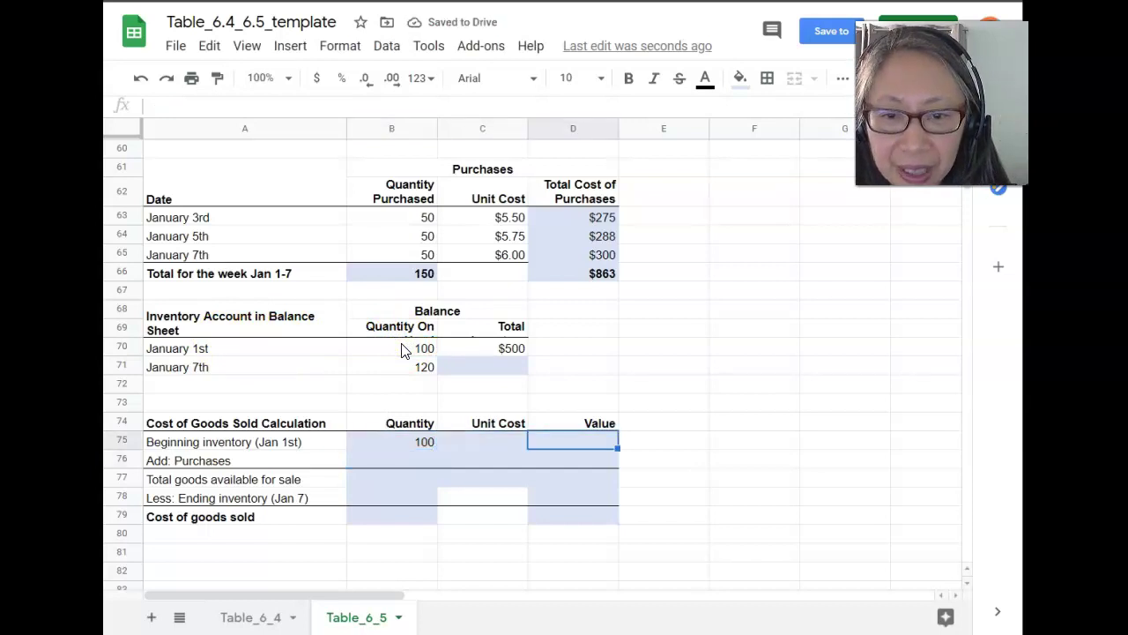
pyautogui.write('=')
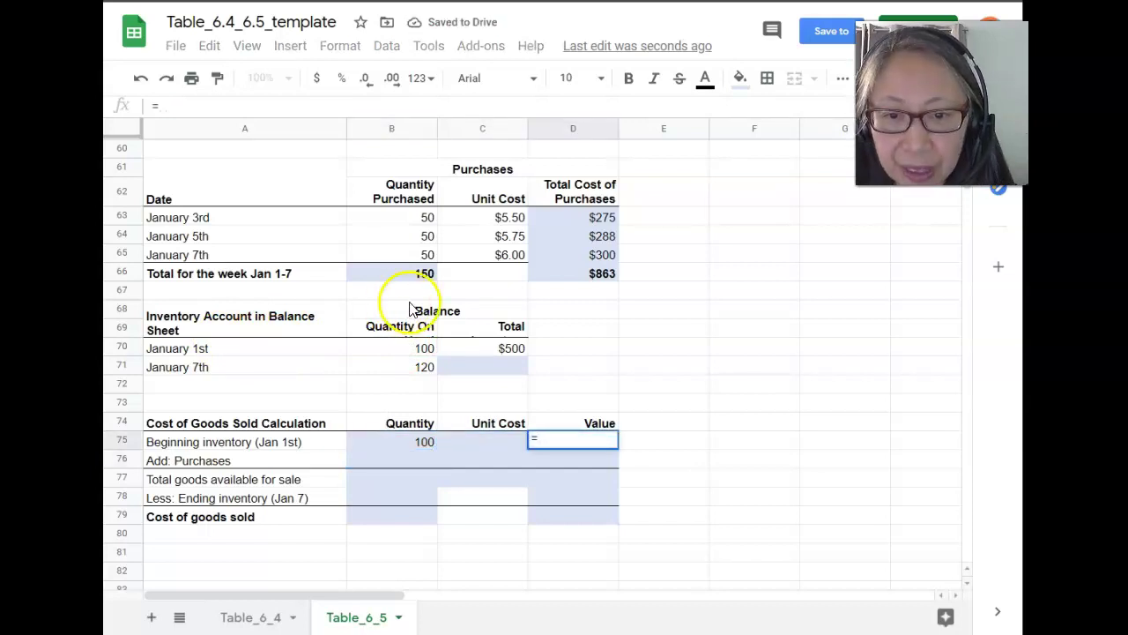
pyautogui.click(511, 349)
pyautogui.press('Return')
# - Link the purchases quantity in B76 with =B66 and the purchases value in D76 with =D66
pyautogui.press('Left')
pyautogui.press('Left')
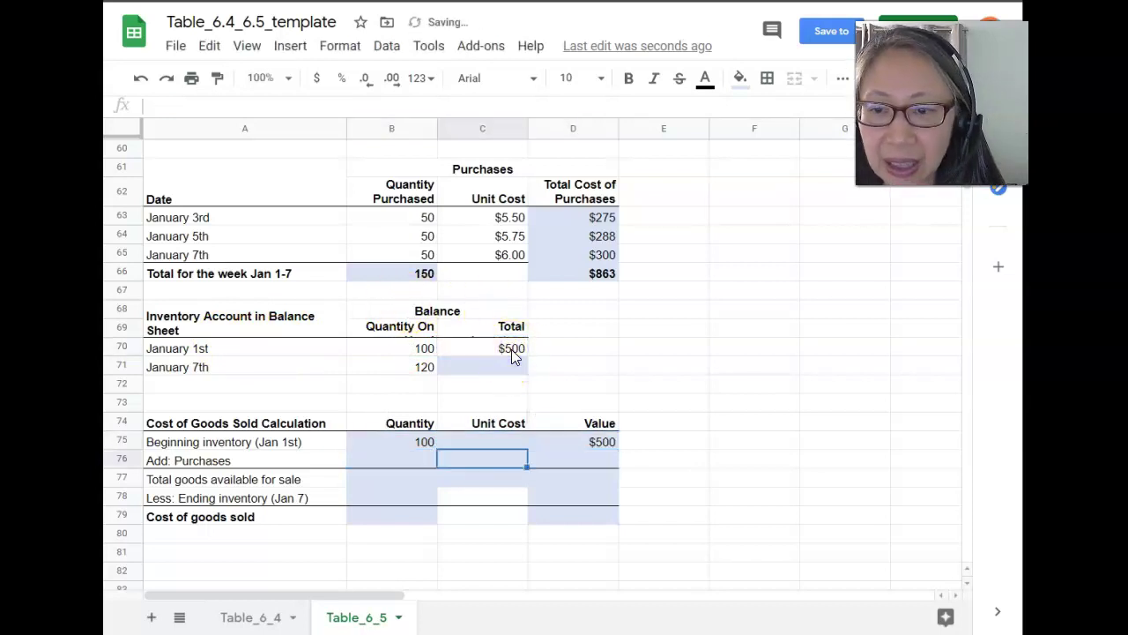
pyautogui.write('=')
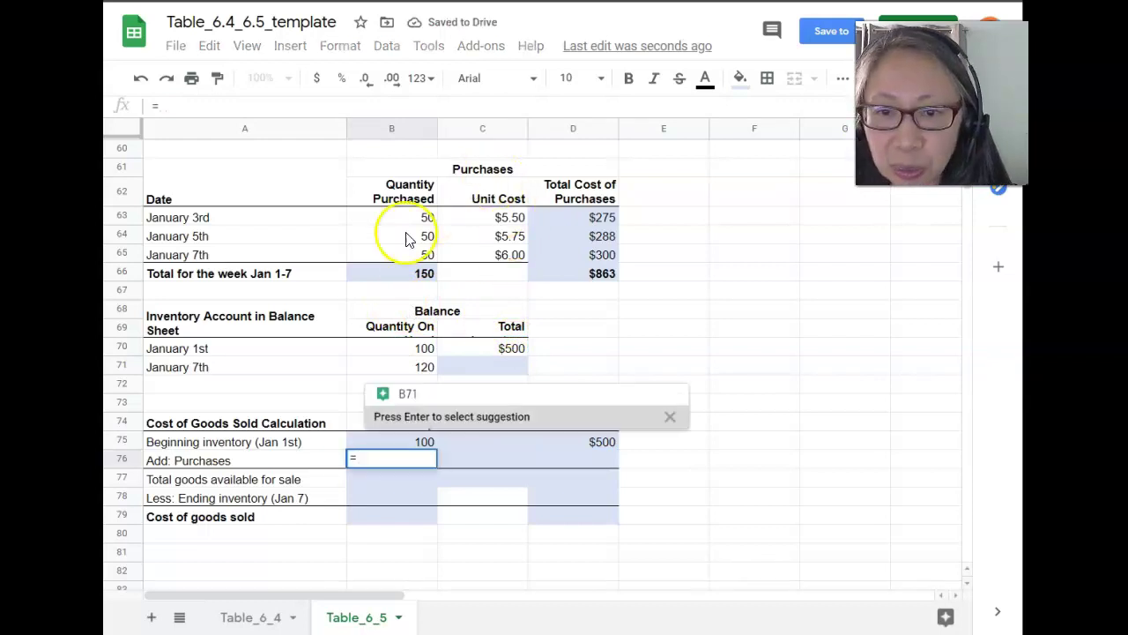
pyautogui.click(391, 275)
pyautogui.press('Return')
pyautogui.press('Up')
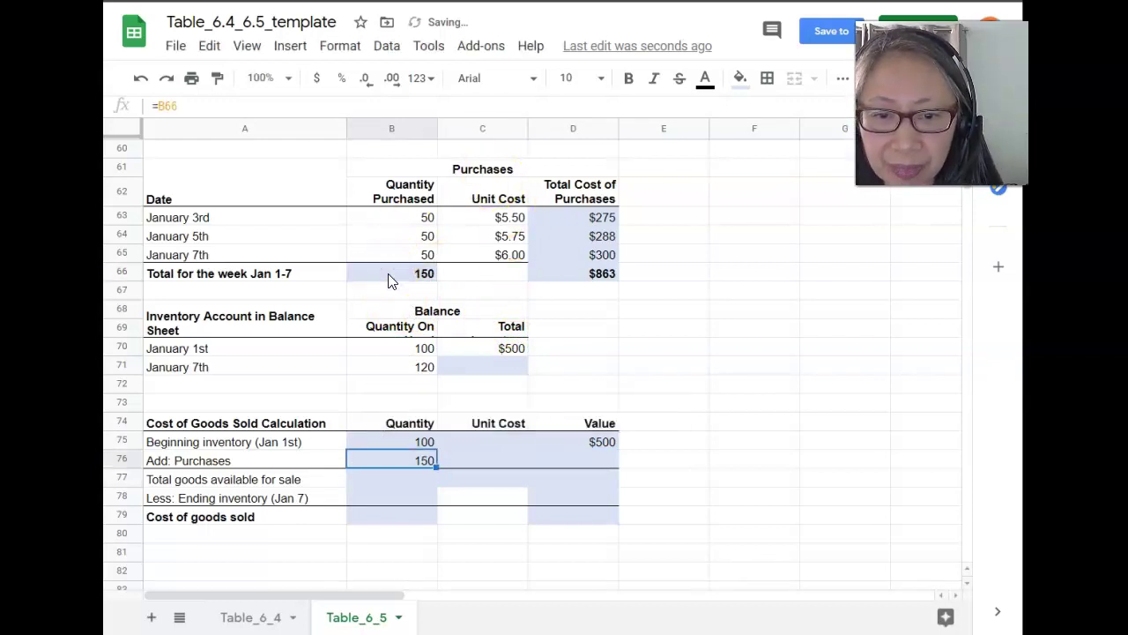
pyautogui.press('Right')
pyautogui.press('Right')
pyautogui.write('=')
pyautogui.click(570, 272)
pyautogui.press('Return')
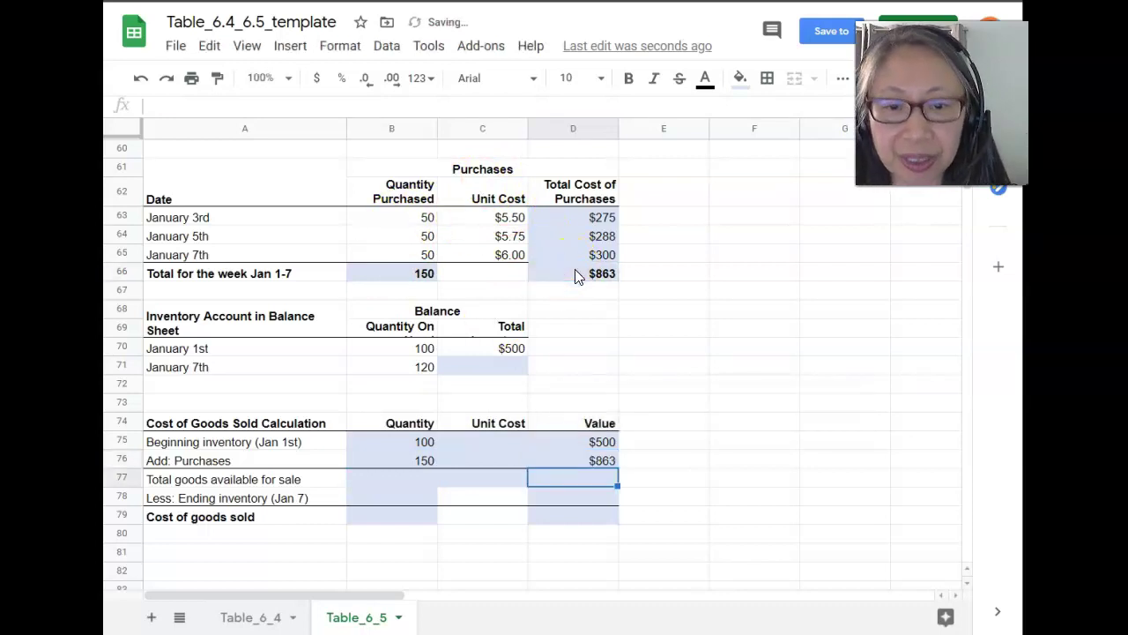
# - Calculate the value of total goods available for sale in D77 with =D75+D76
pyautogui.write('=')
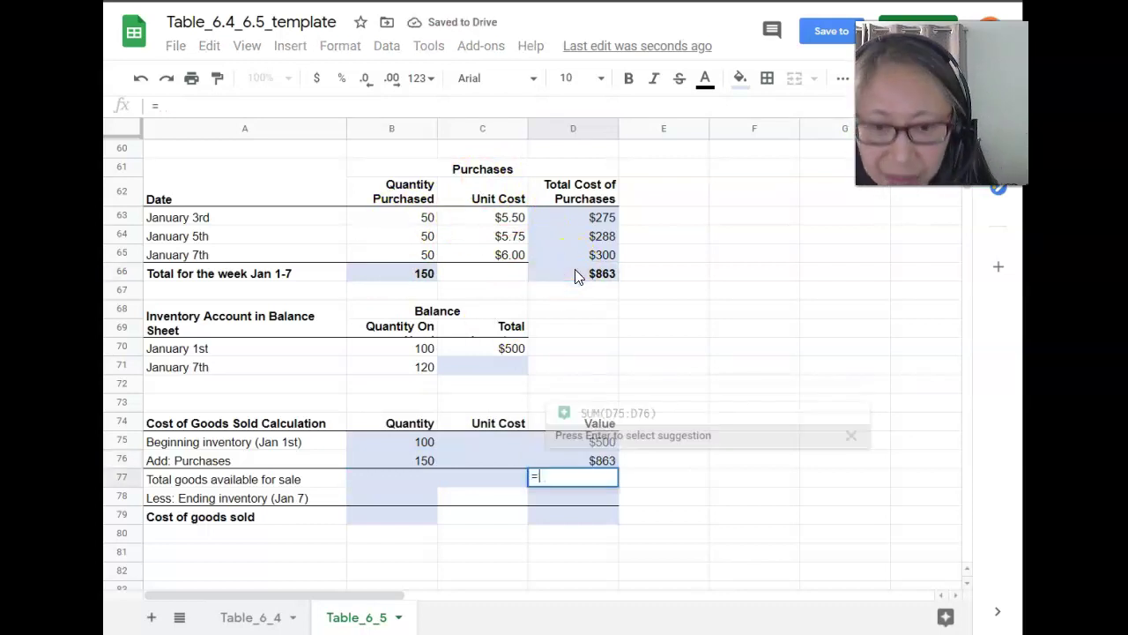
pyautogui.press('Up')
pyautogui.press('Up')
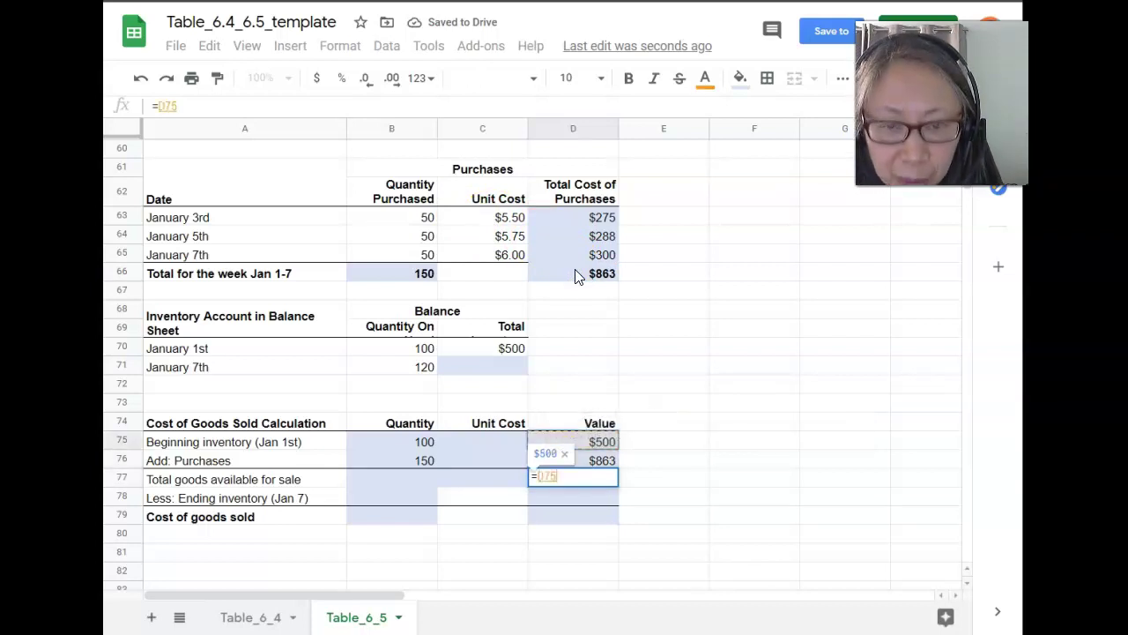
pyautogui.write('+')
pyautogui.press('Up')
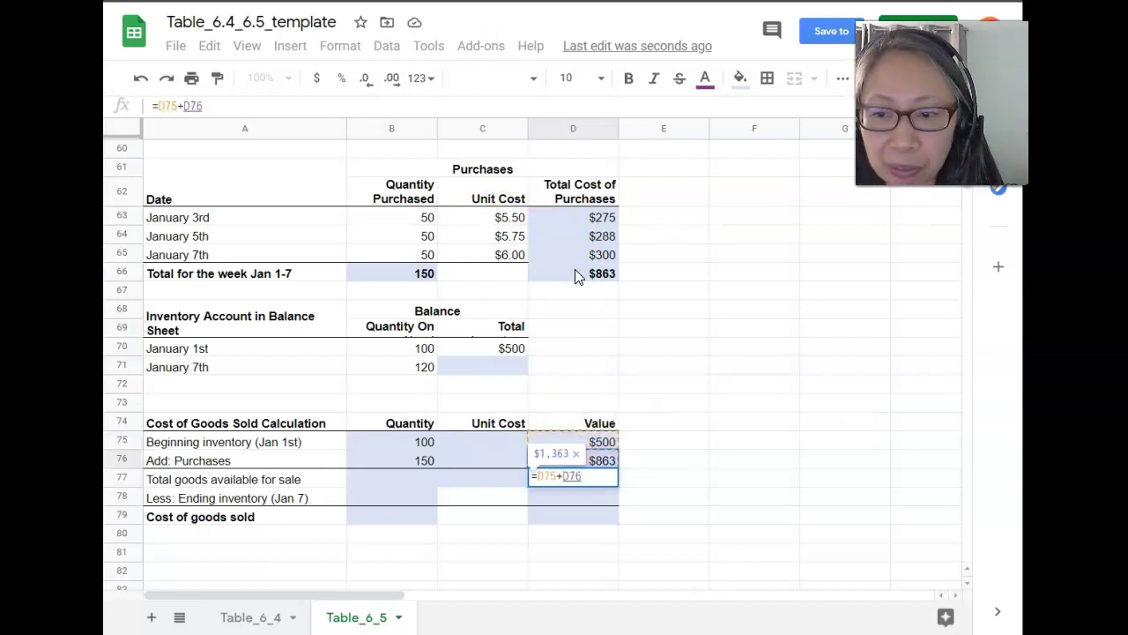
pyautogui.press('Return')
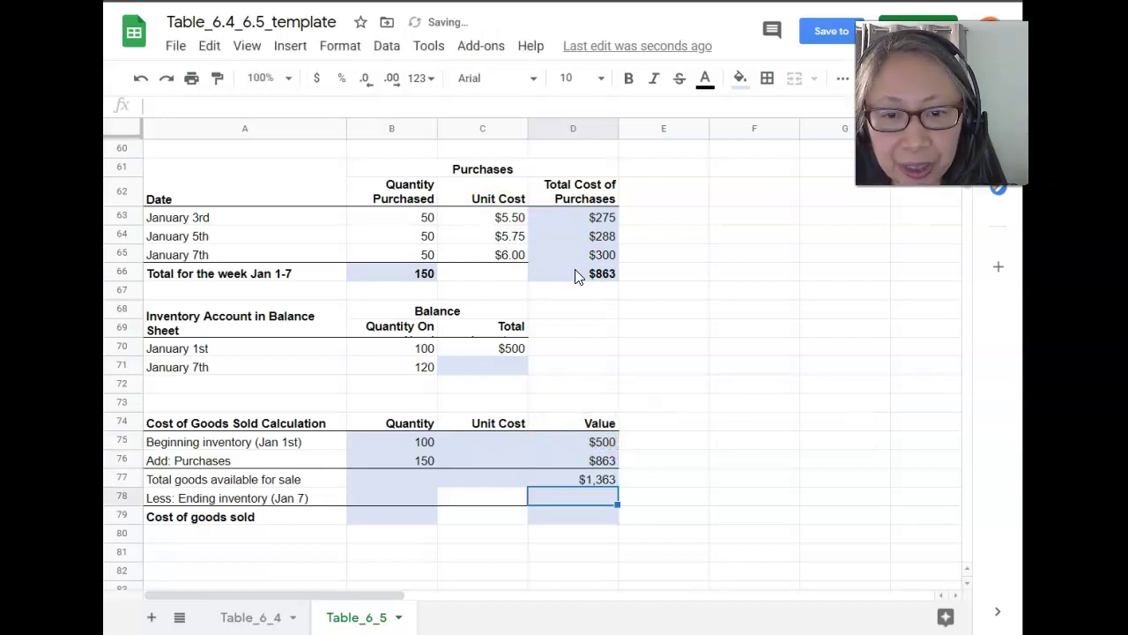
# - Calculate the quantity of total goods available for sale in B77 with =B75+B76
pyautogui.click(356, 477)
pyautogui.write('=')
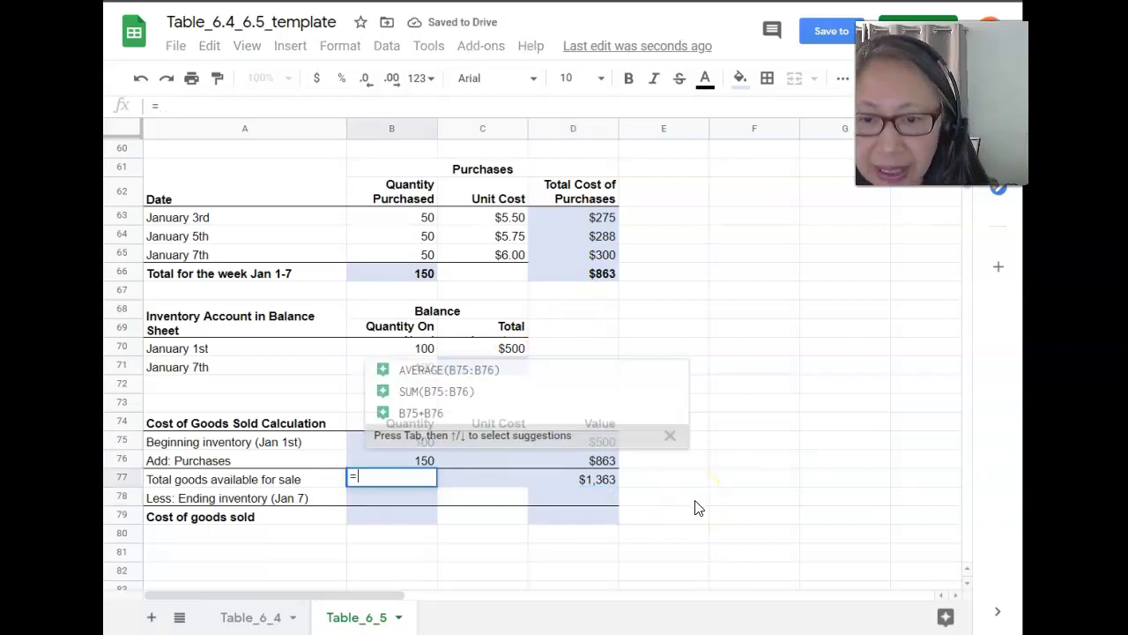
pyautogui.press('Up')
pyautogui.press('Up')
pyautogui.write('+')
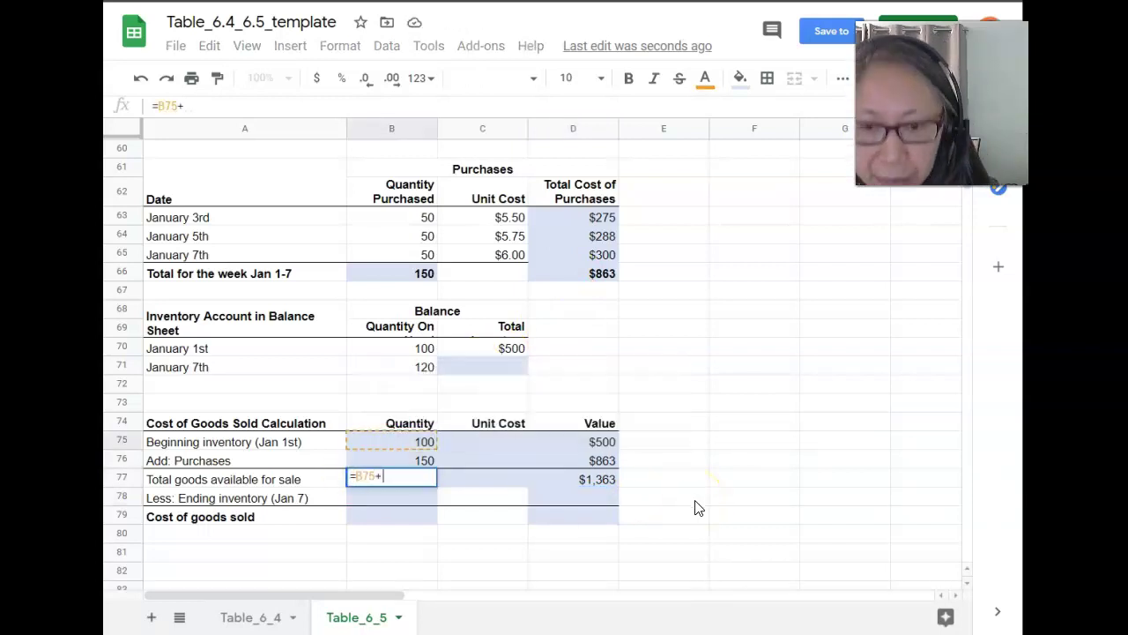
pyautogui.press('Up')
pyautogui.press('Return')
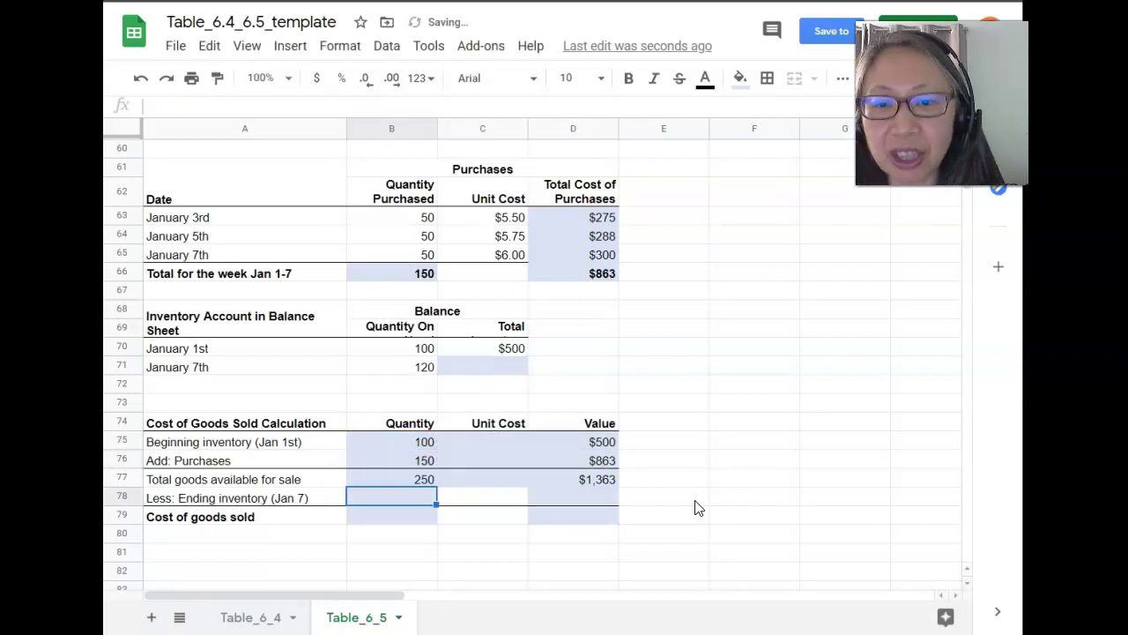
# - Calculate the average unit cost of goods available for sale in C77 with =D77/B77
pyautogui.scroll(4, 696, 507)
pyautogui.scroll(-4, 667, 499)
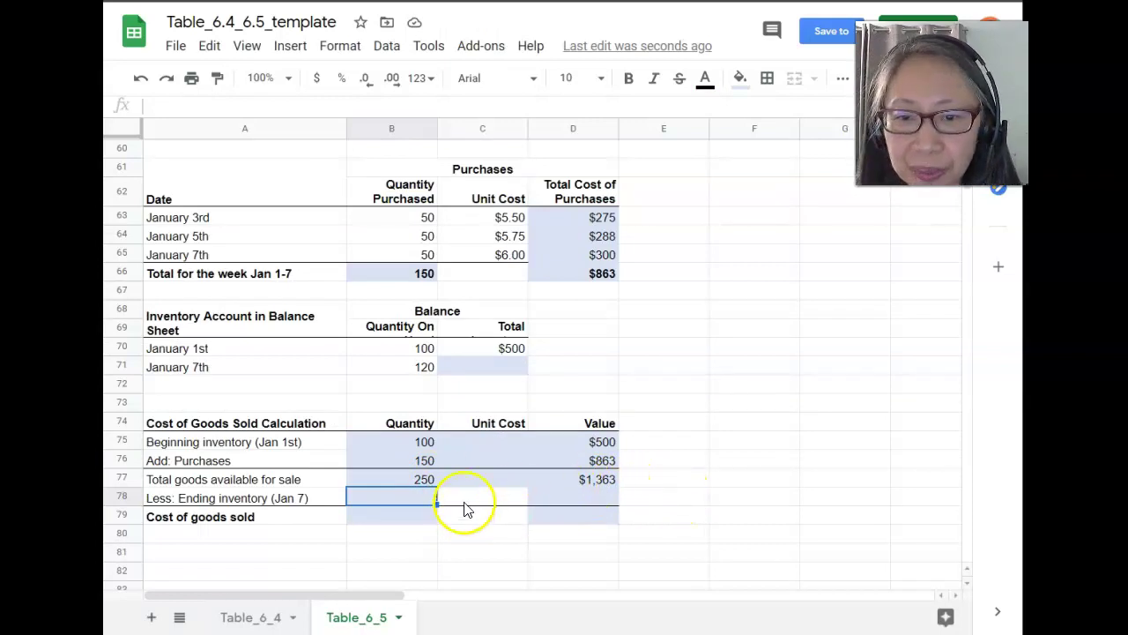
pyautogui.click(486, 479)
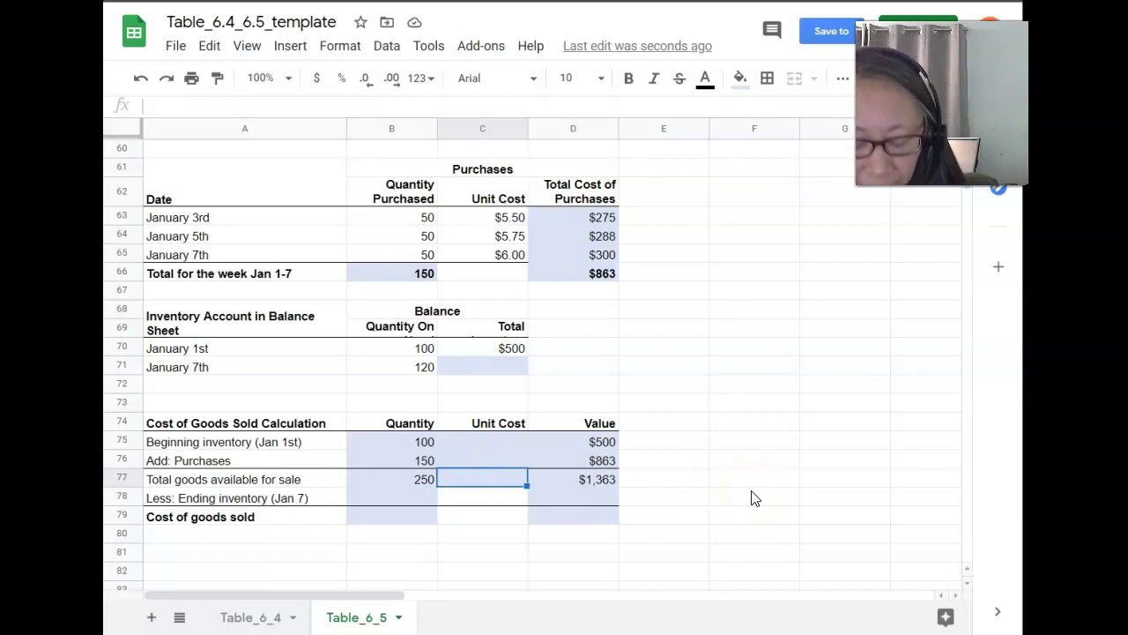
pyautogui.write('=')
pyautogui.press('Right')
pyautogui.press('Right')
pyautogui.press('Left')
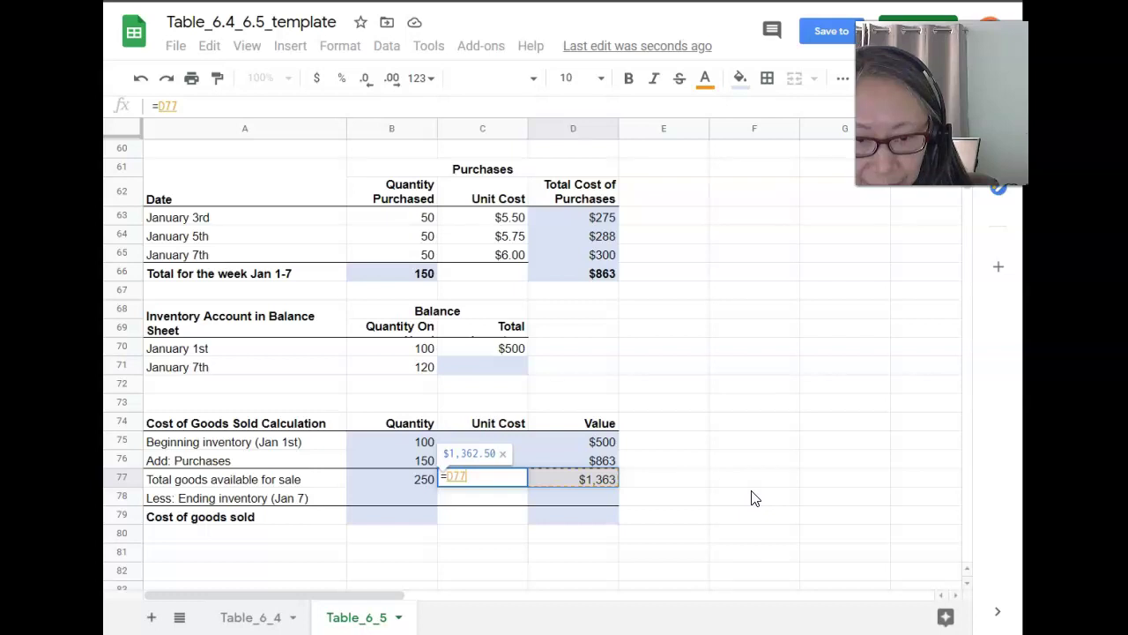
pyautogui.write('/')
pyautogui.press('Left')
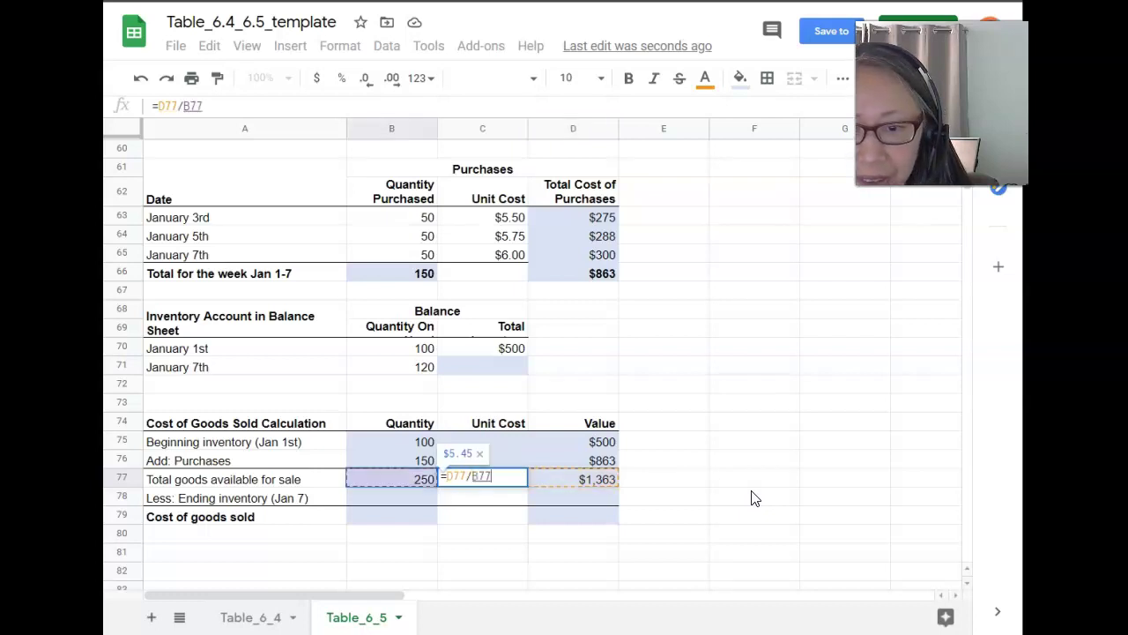
pyautogui.press('Return')
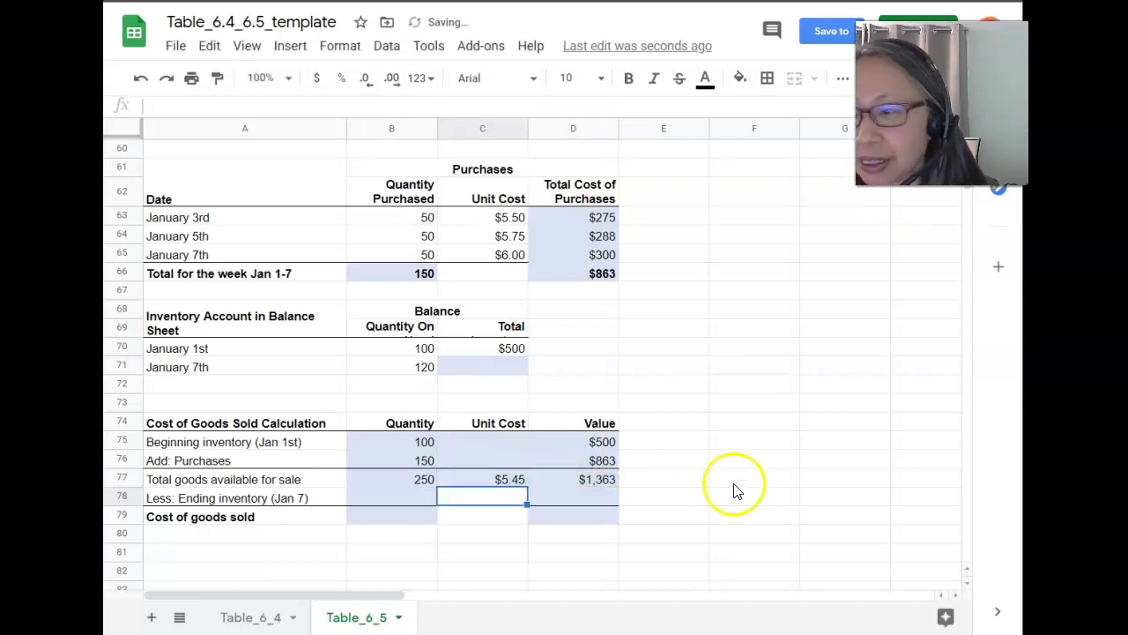
pyautogui.click(504, 482)
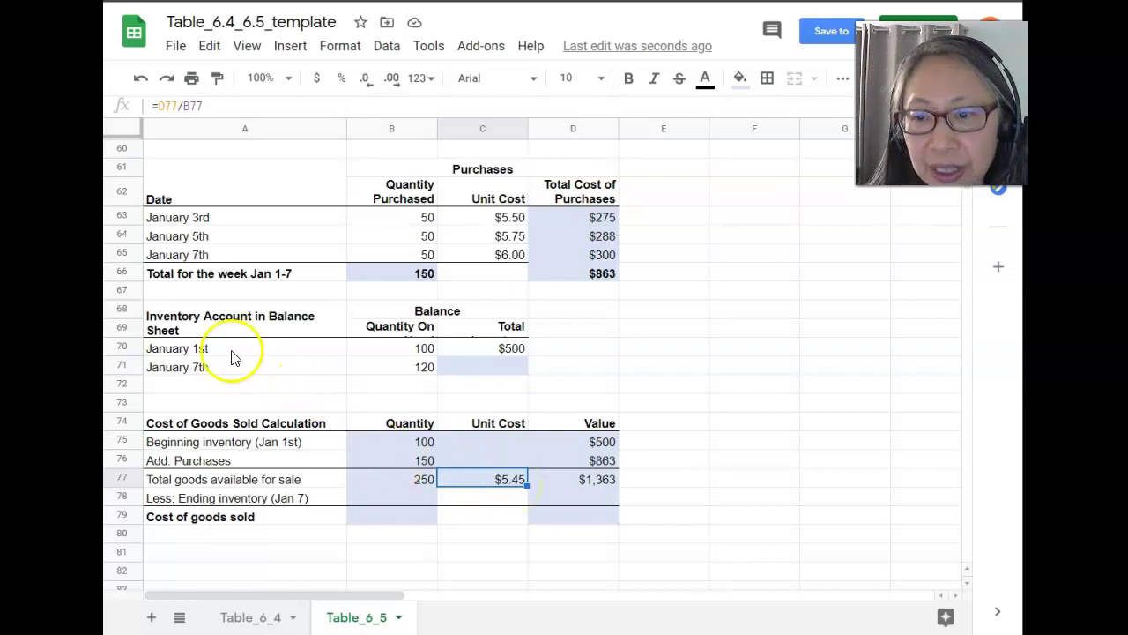
# - Calculate the January 7th inventory balance total in C71 with =B71*C77
pyautogui.click(494, 367)
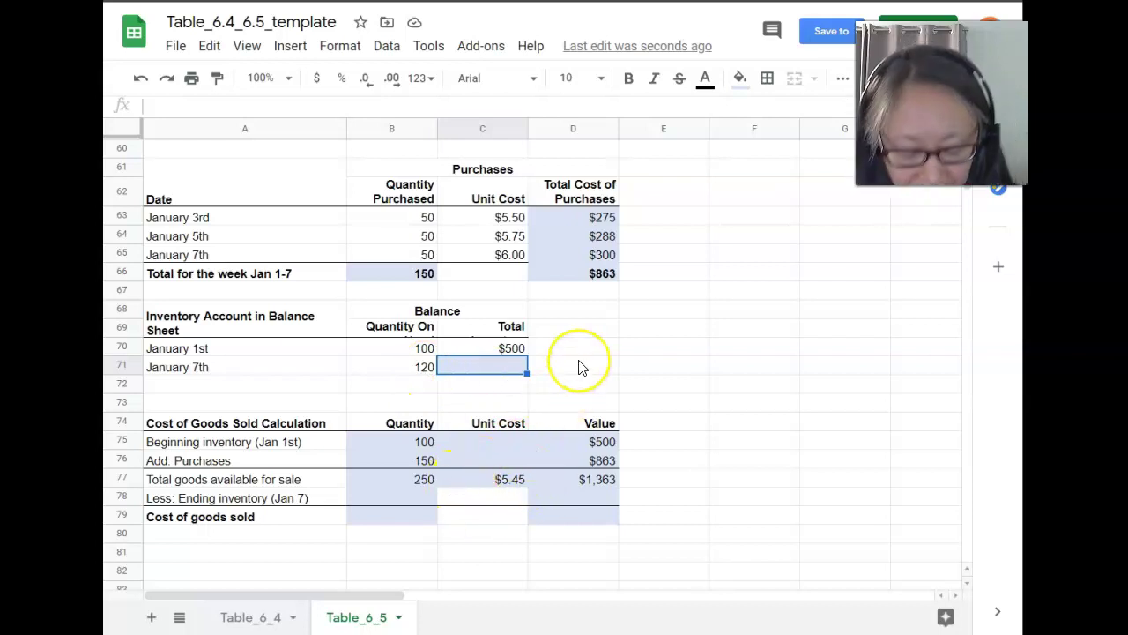
pyautogui.write('=')
pyautogui.press('Left')
pyautogui.write('*')
pyautogui.click(509, 483)
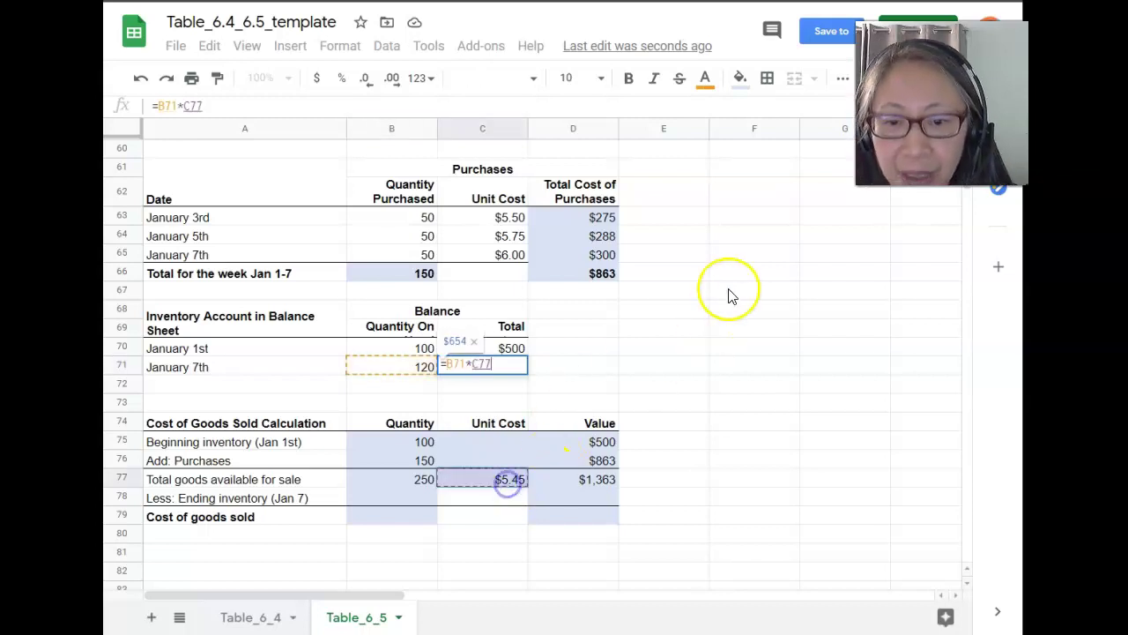
pyautogui.press('Return')
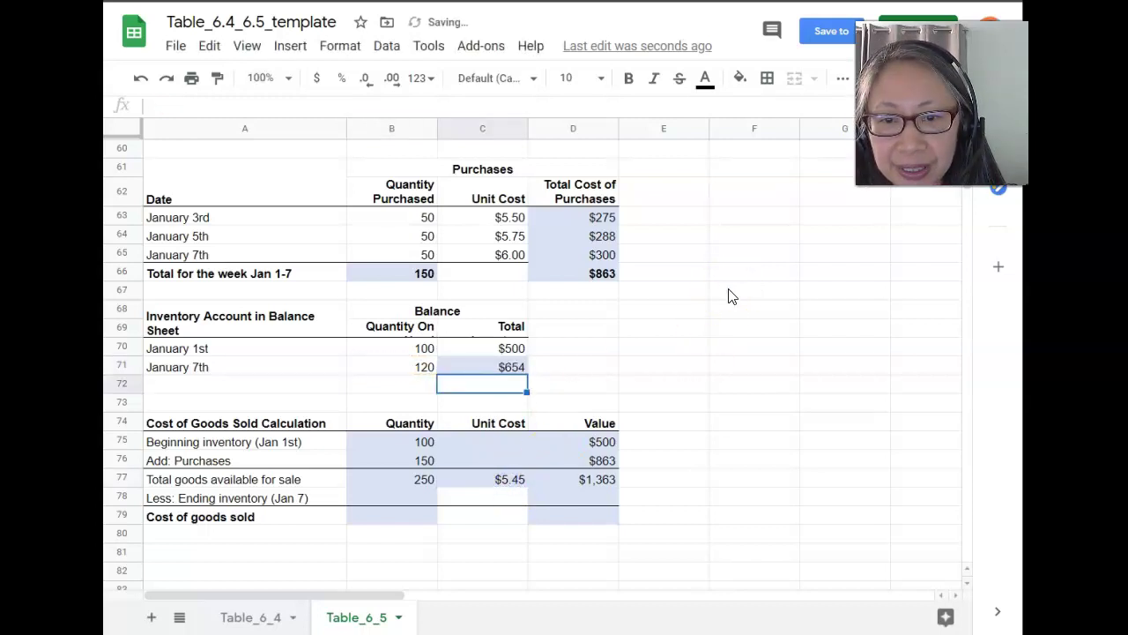
# - Link the ending inventory quantity in B78 with =B71 and the ending inventory value in D78 with =C71
pyautogui.click(399, 498)
pyautogui.write('=')
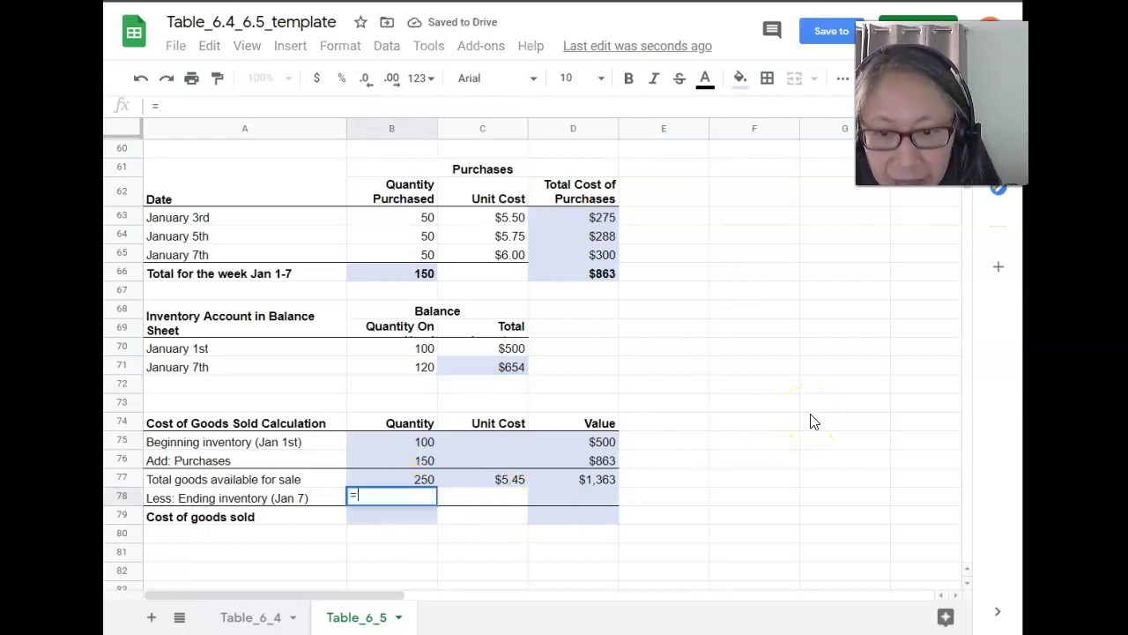
pyautogui.click(419, 368)
pyautogui.press('Return')
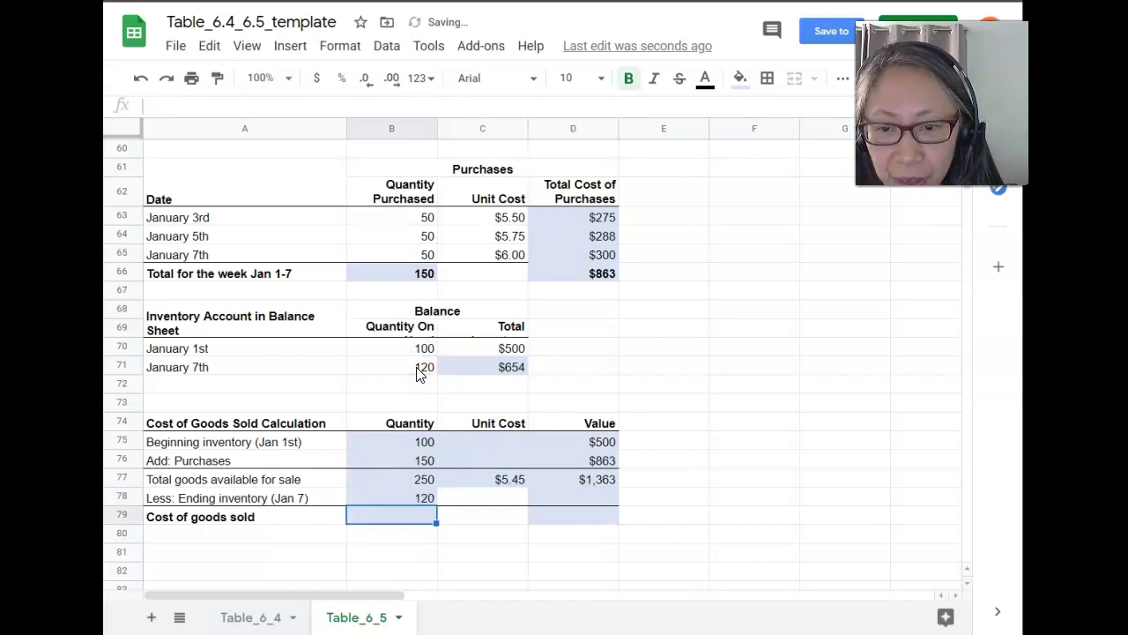
pyautogui.click(597, 496)
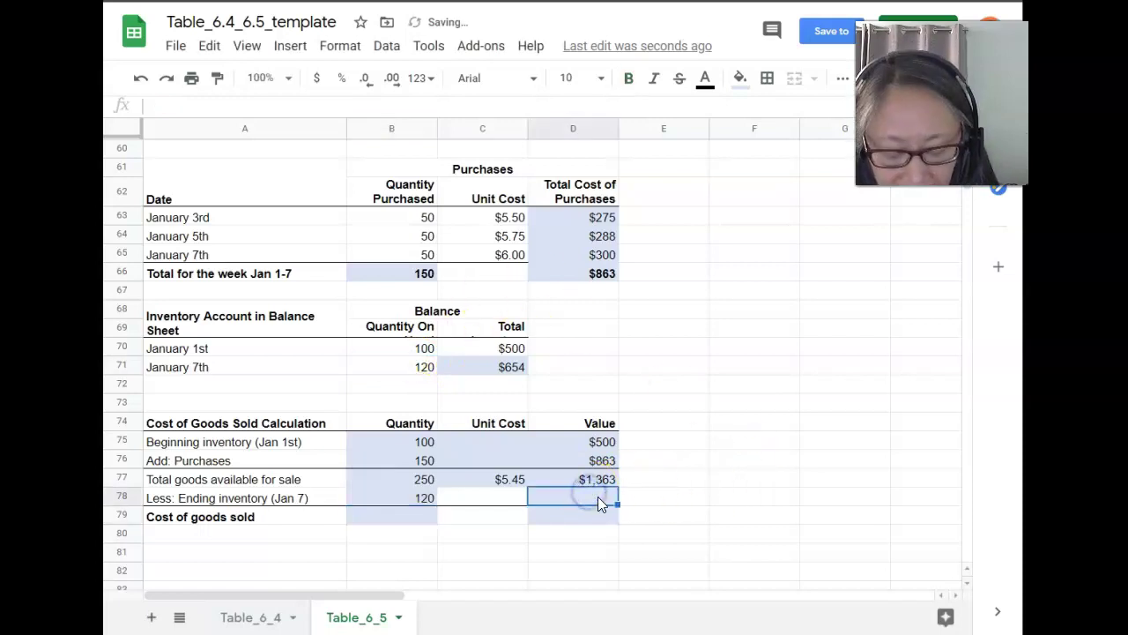
pyautogui.write('=')
pyautogui.click(506, 374)
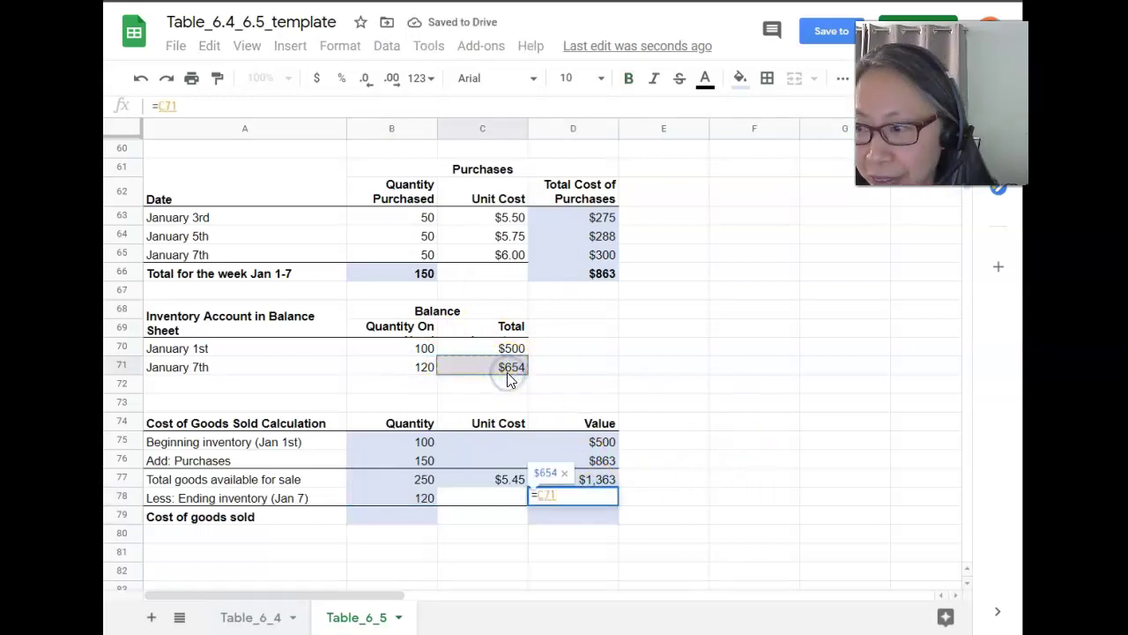
pyautogui.press('Return')
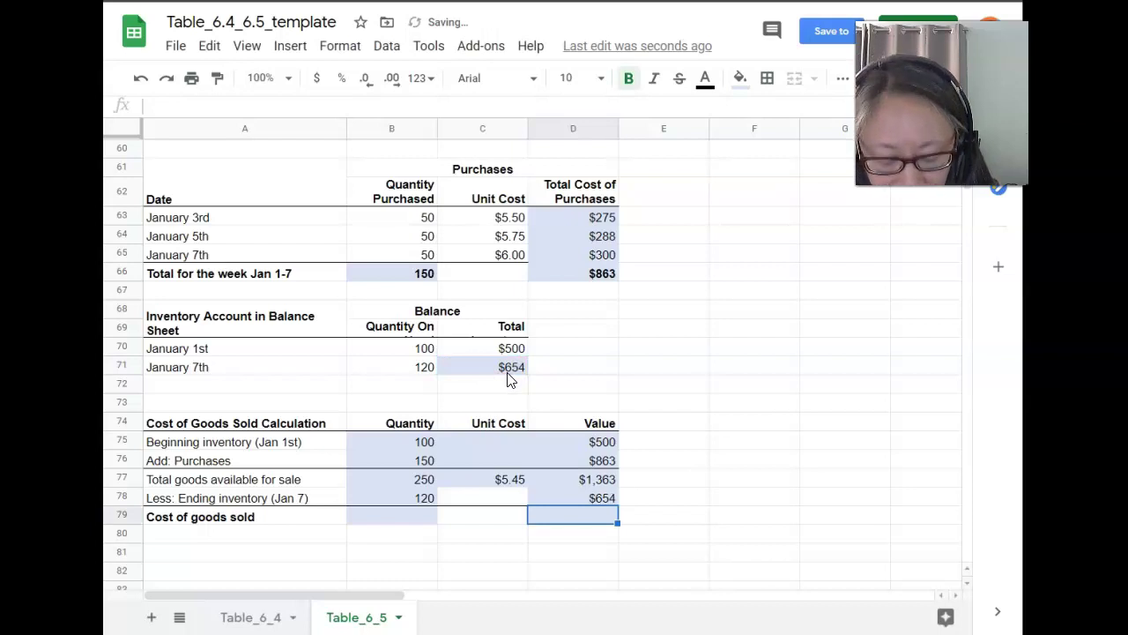
# - Calculate the average cost table's cost of goods sold value in D79 with =D77-D78
pyautogui.write('=')
pyautogui.press('Up')
pyautogui.press('Up')
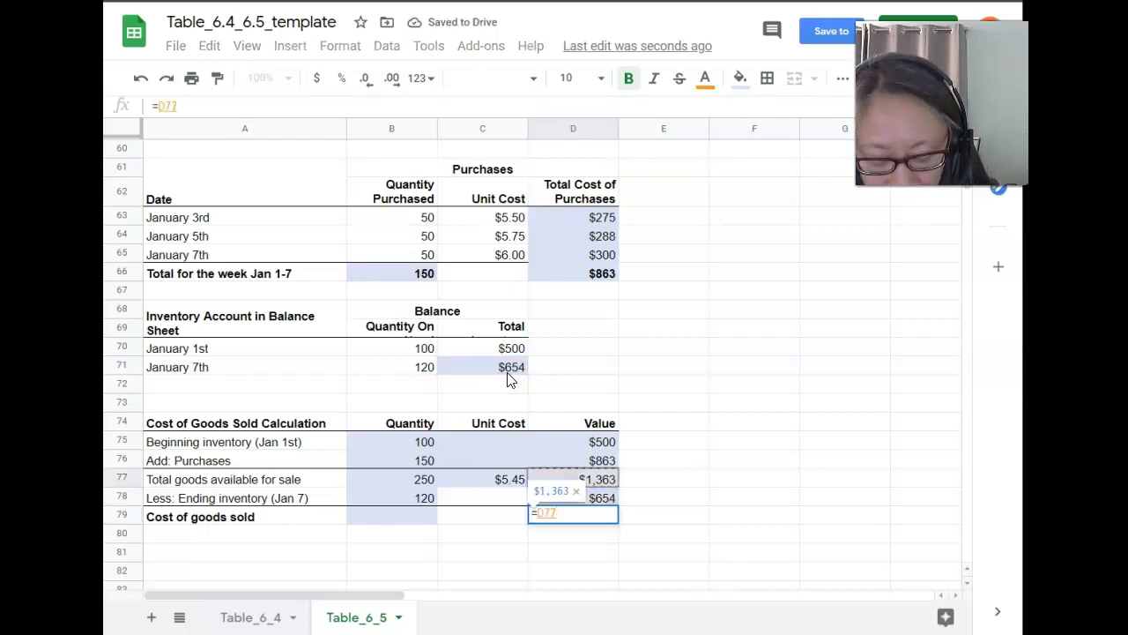
pyautogui.write('-')
pyautogui.press('Up')
pyautogui.press('Return')
# - Calculate the quantity of goods sold in B79 with =B77-B78
pyautogui.press('Up')
pyautogui.press('Left')
pyautogui.press('Left')
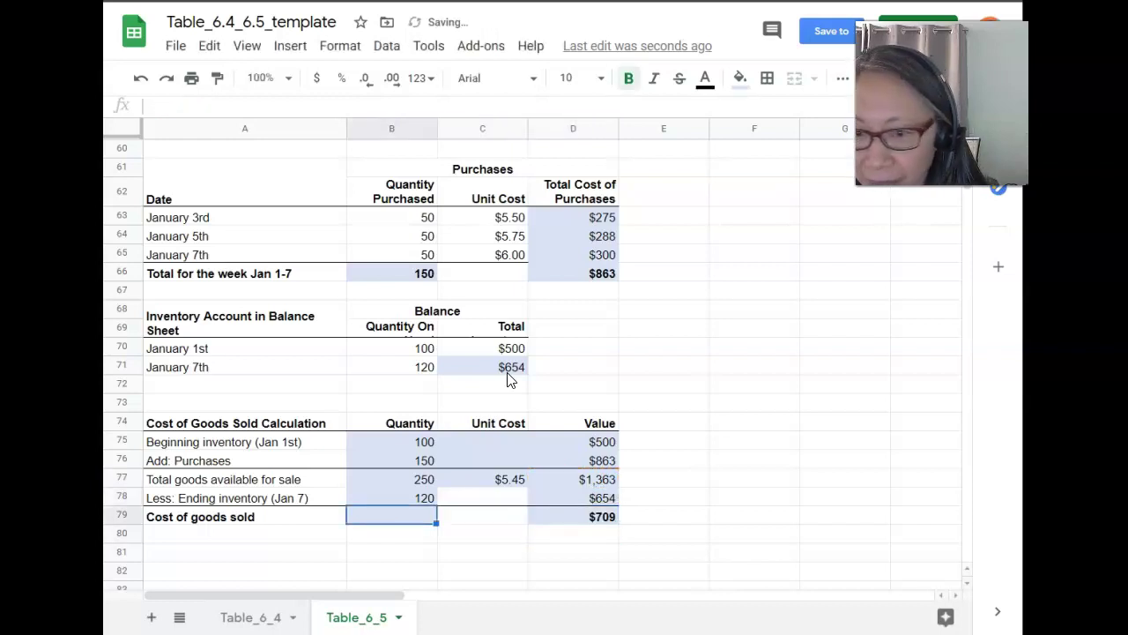
pyautogui.write('=')
pyautogui.press('Up')
pyautogui.press('Up')
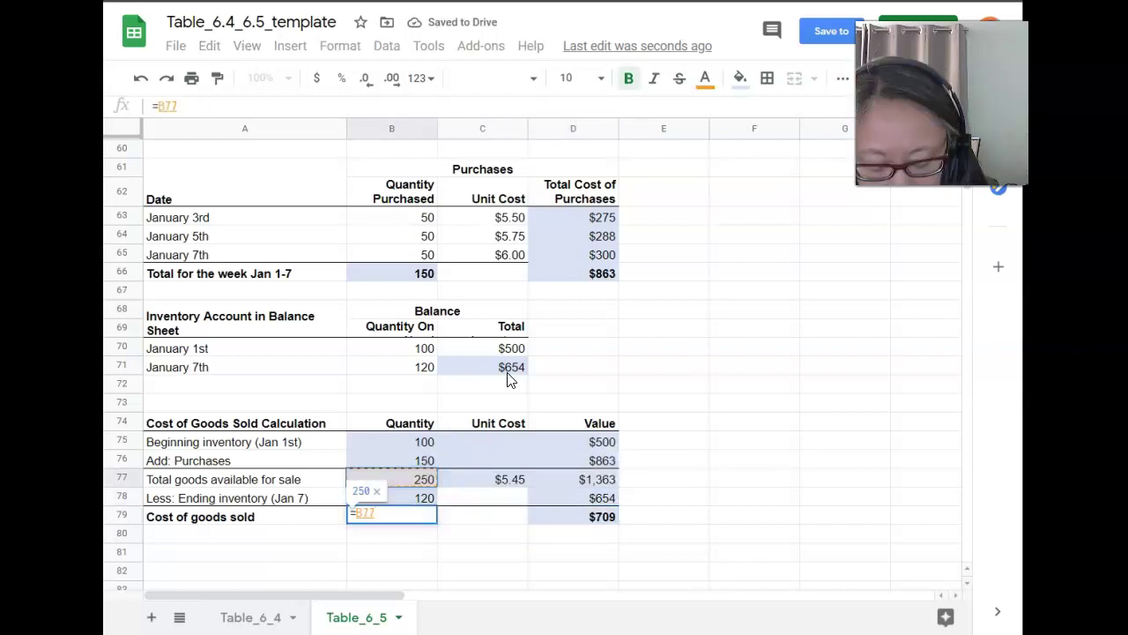
pyautogui.write('-')
pyautogui.press('Down')
pyautogui.press('Return')
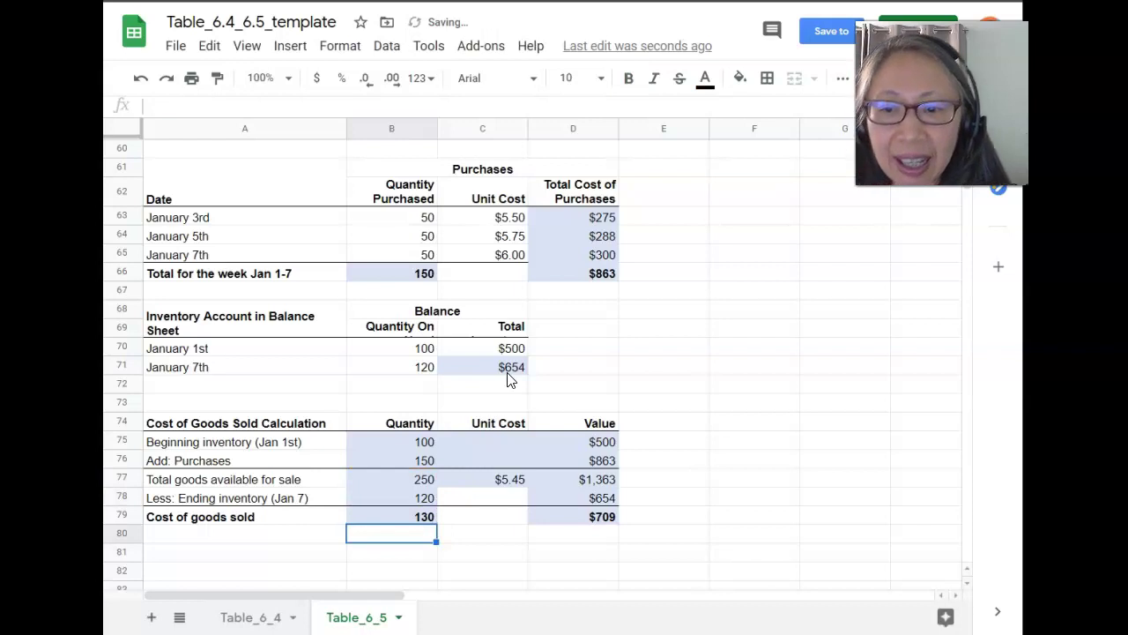